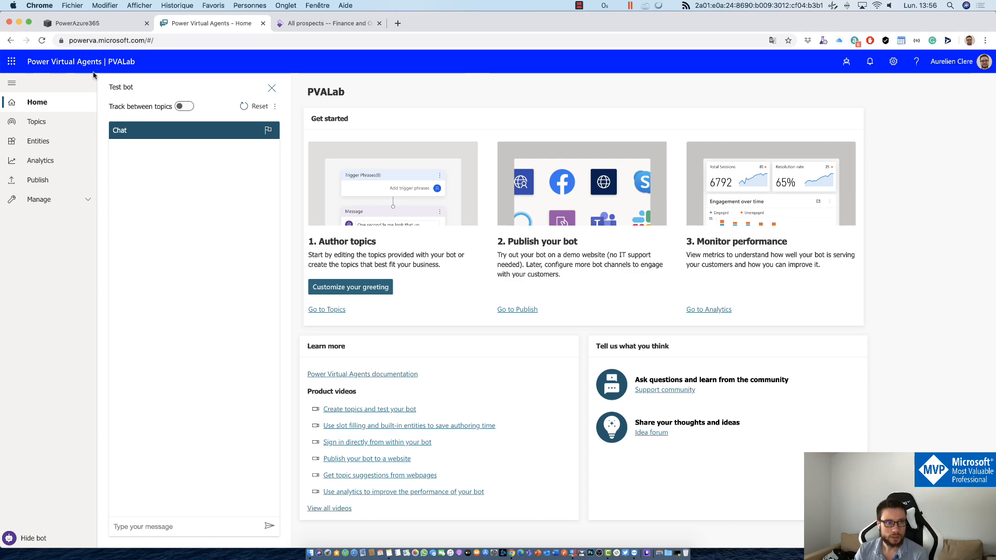
Step: Skim the PowerAzure365 blog tab, then return to the PVALab bot home page
click(100, 24)
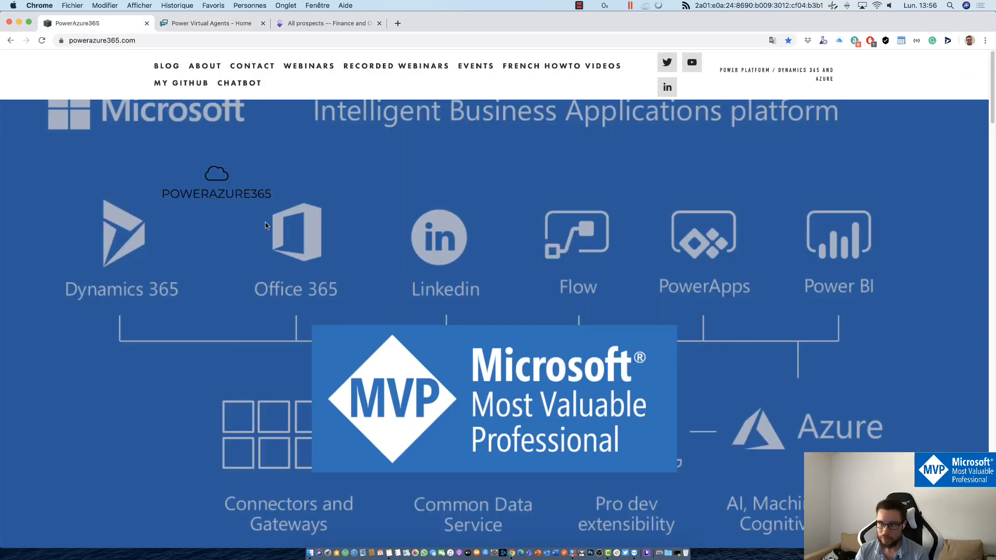
scroll(265, 224, down, 2)
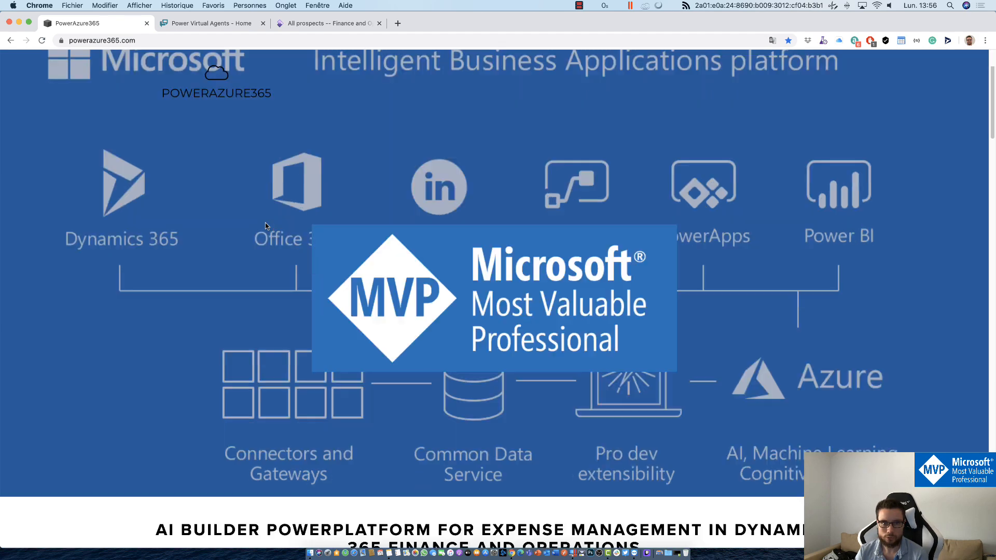
scroll(266, 225, down, 4)
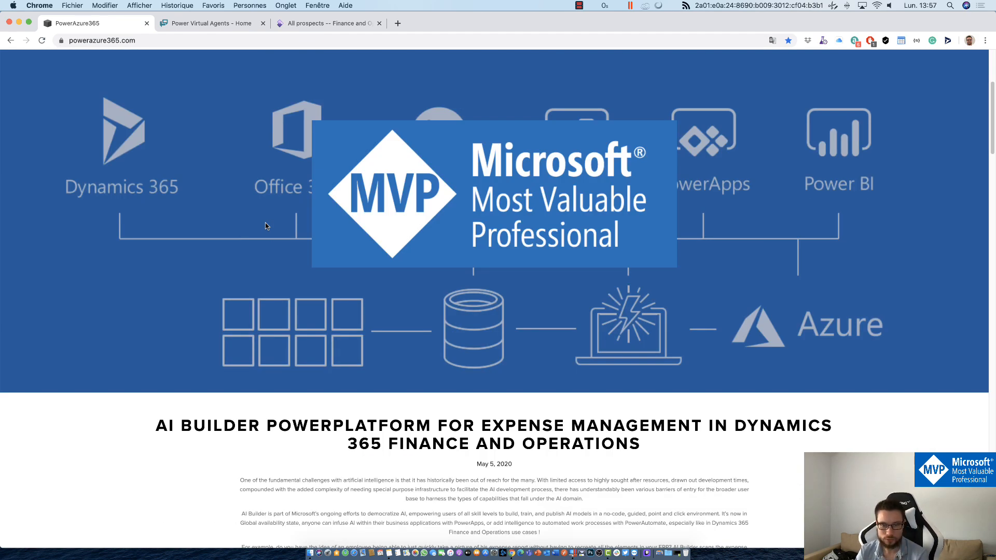
scroll(266, 225, up, 4)
click(249, 24)
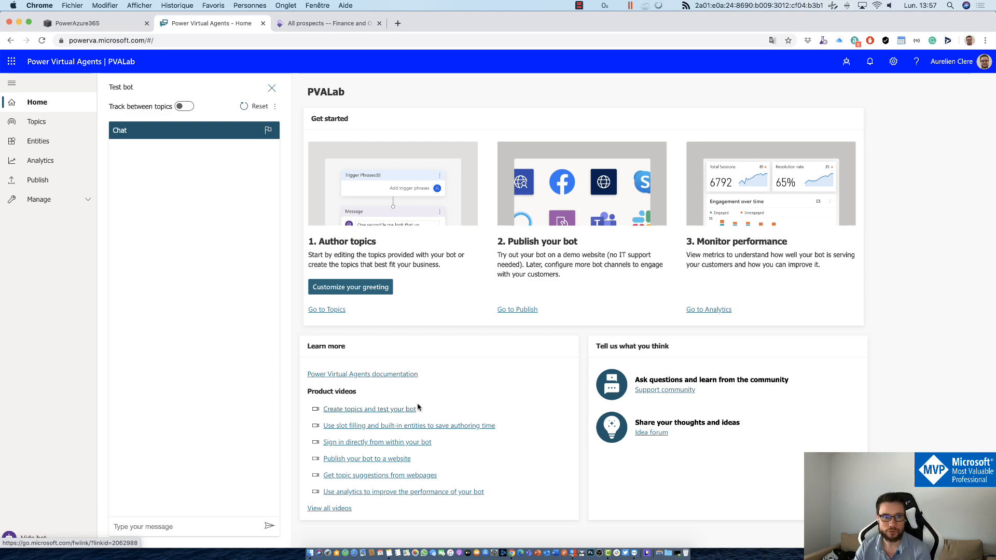
Step: Search google.fr for 'power virtual agent in a day' in a new tab and open the first result
click(397, 24)
text(g)
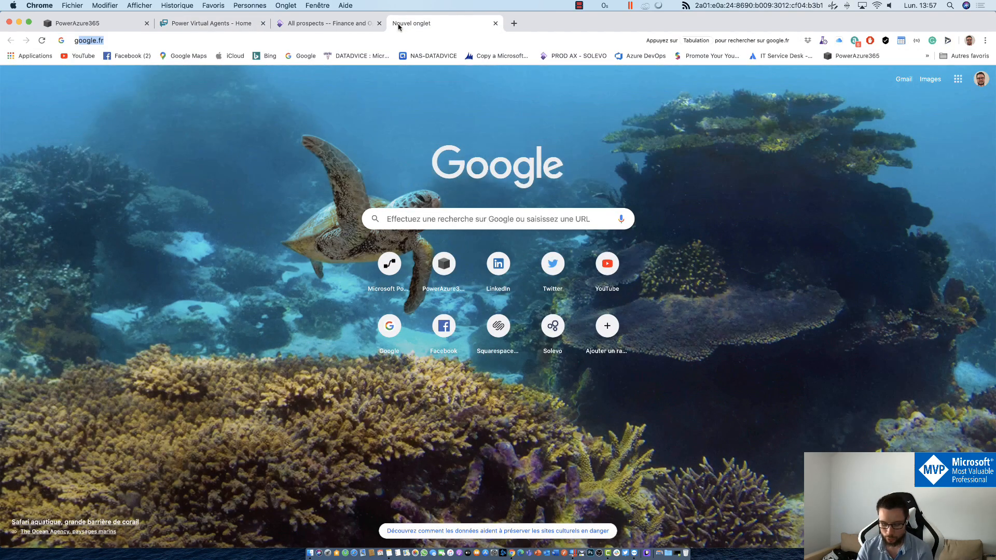
key(Return)
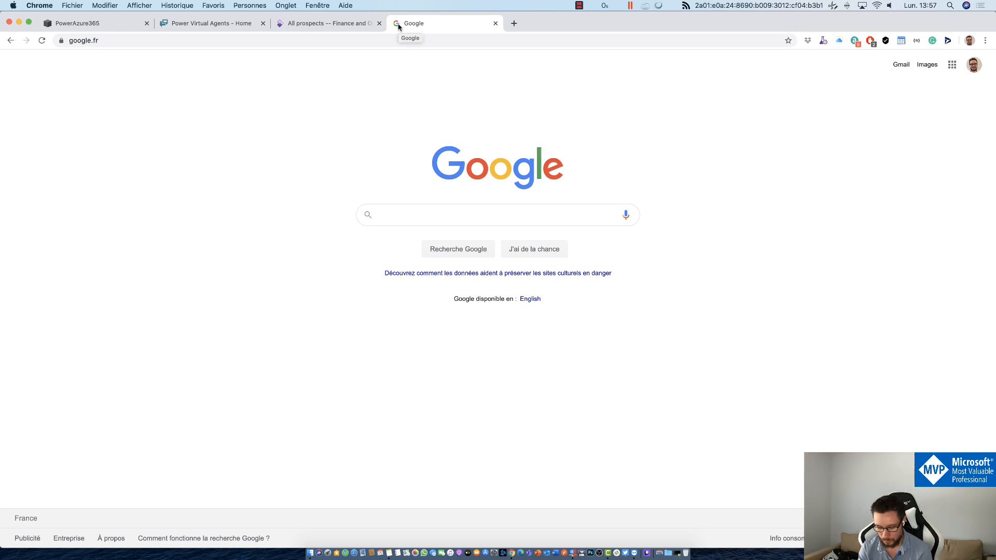
text(Power Virtual)
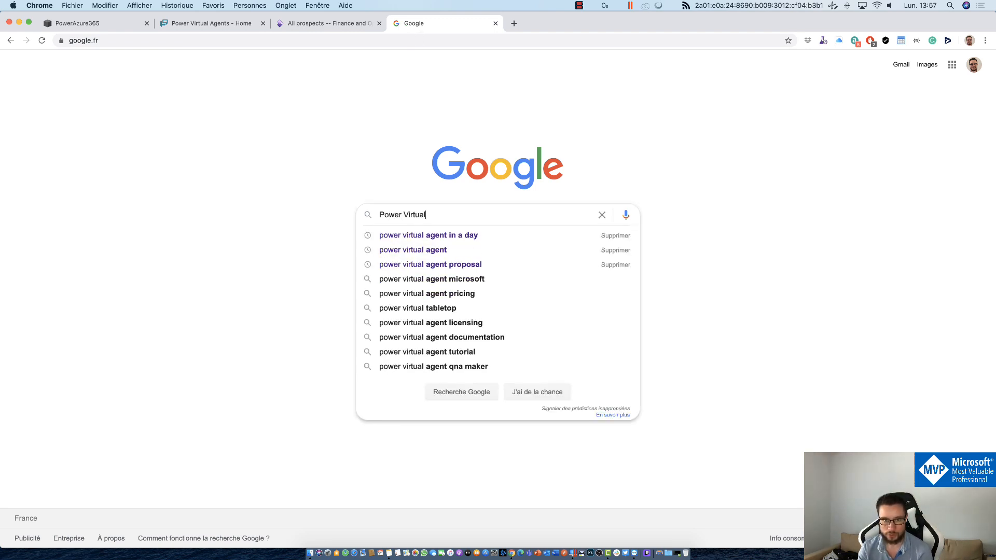
key(Down)
key(Return)
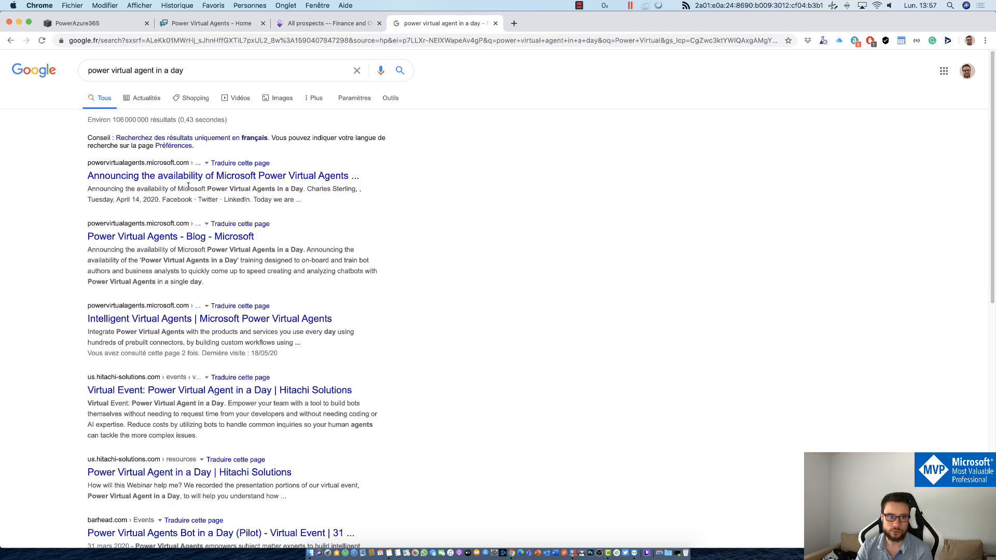
click(179, 178)
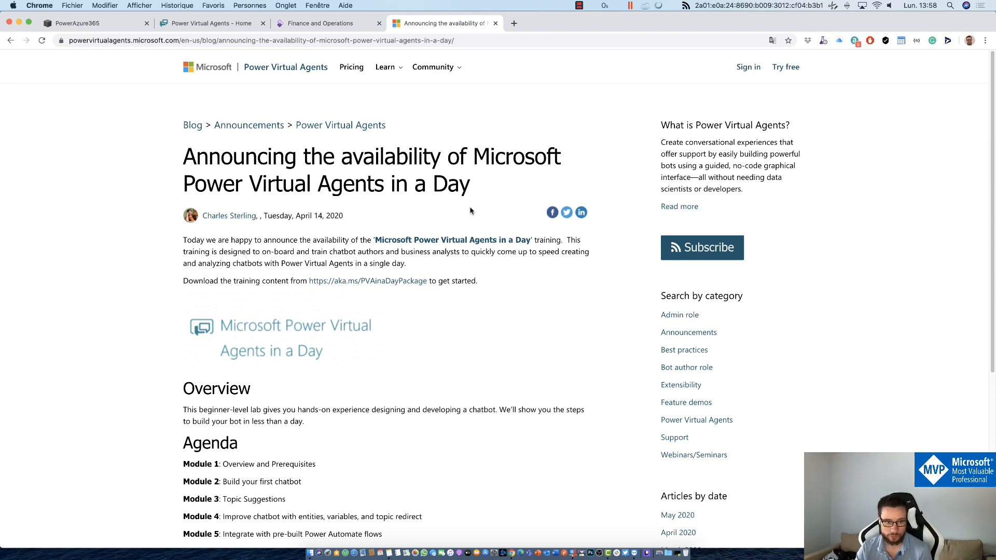
Step: Look over the training agenda's module list, then go back to the PVALab bot home tab
scroll(470, 211, down, 3)
drag(214, 379, 282, 432)
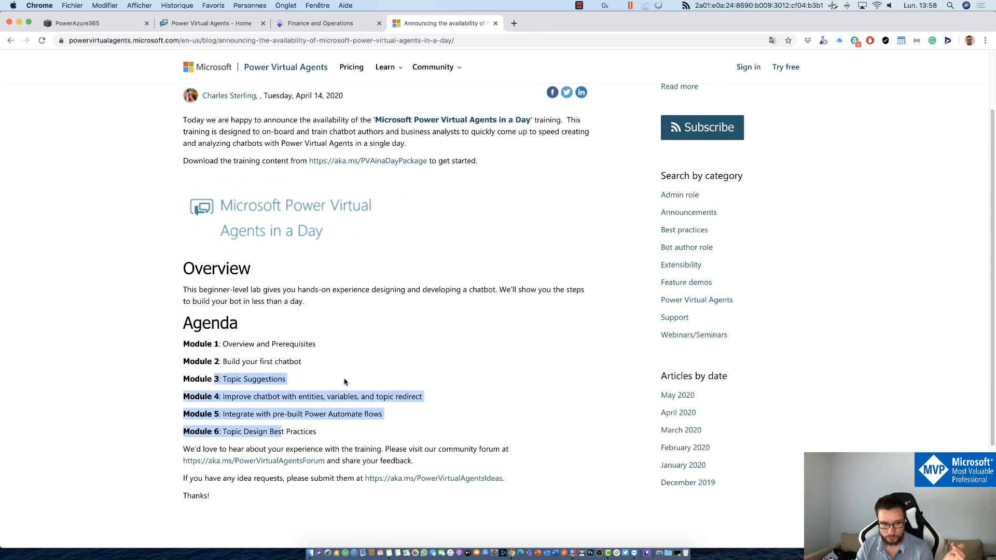
click(345, 381)
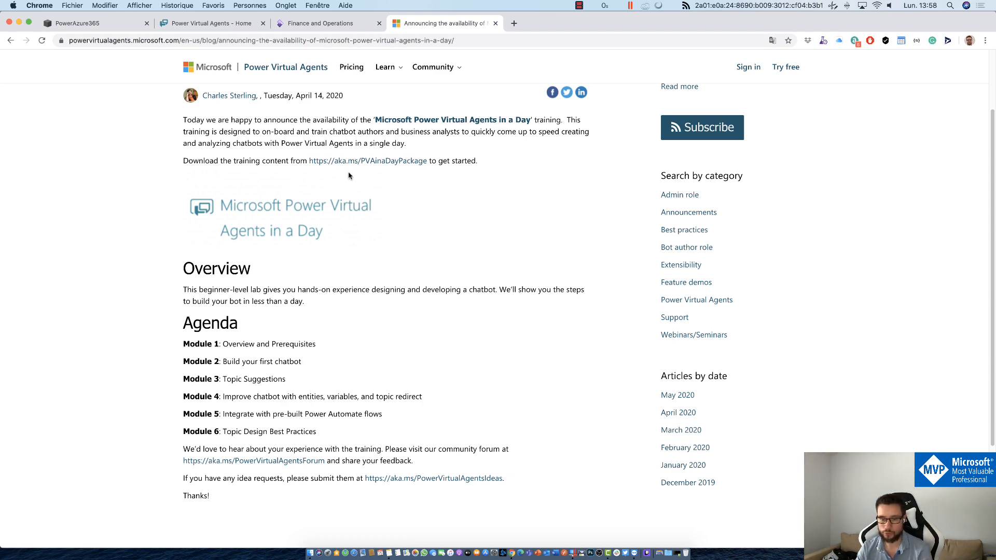
scroll(415, 242, up, 3)
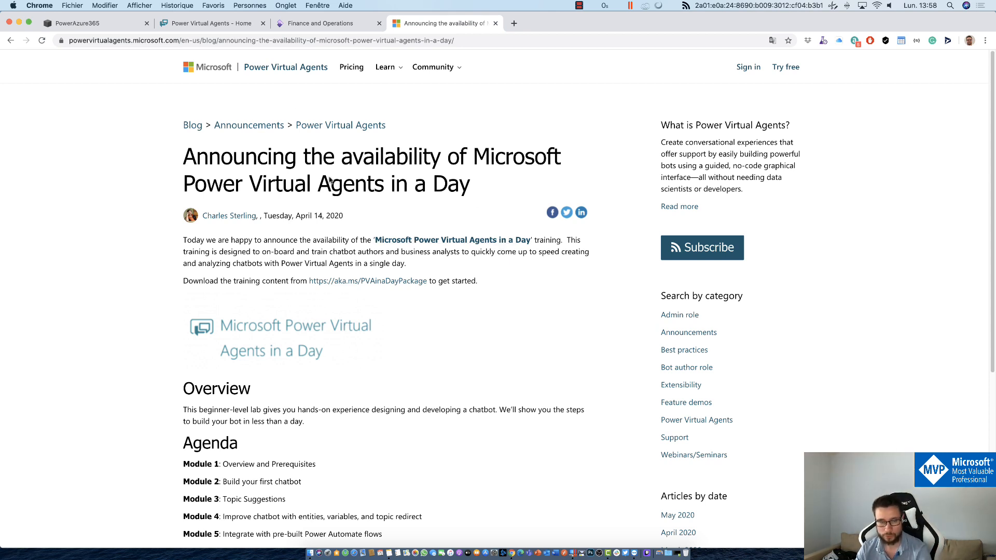
click(187, 23)
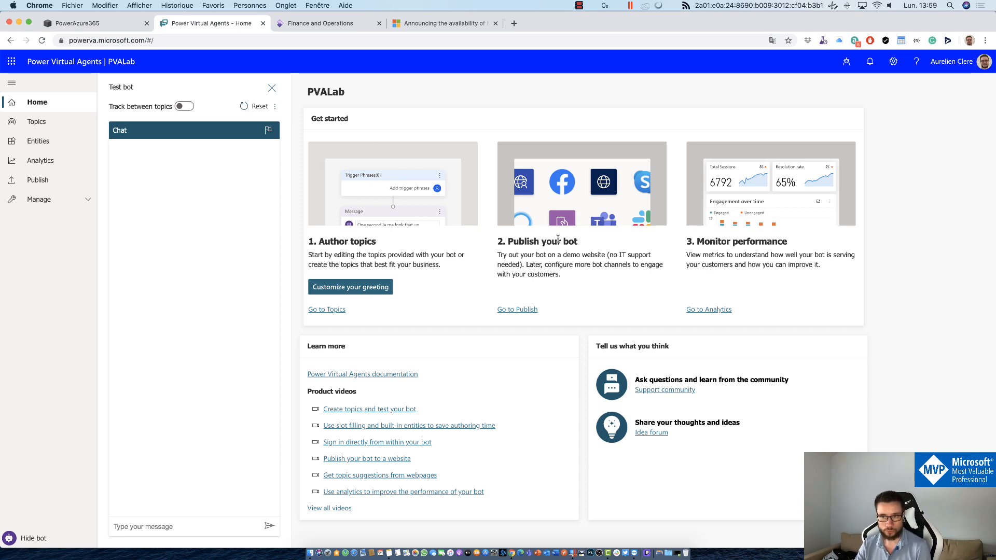
Step: Glance at the bots list, close it, and open the PVALab Topics page with 17 topics
click(844, 63)
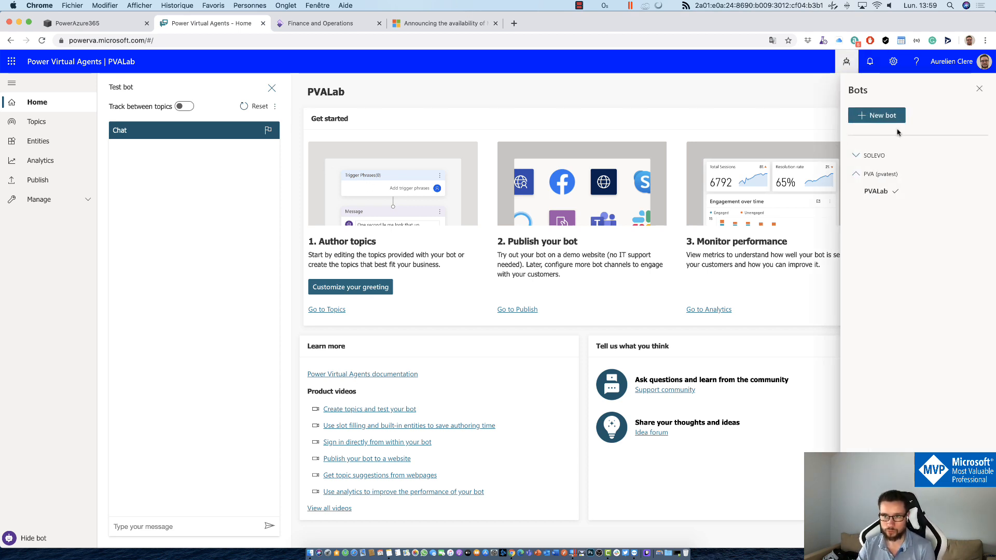
click(846, 63)
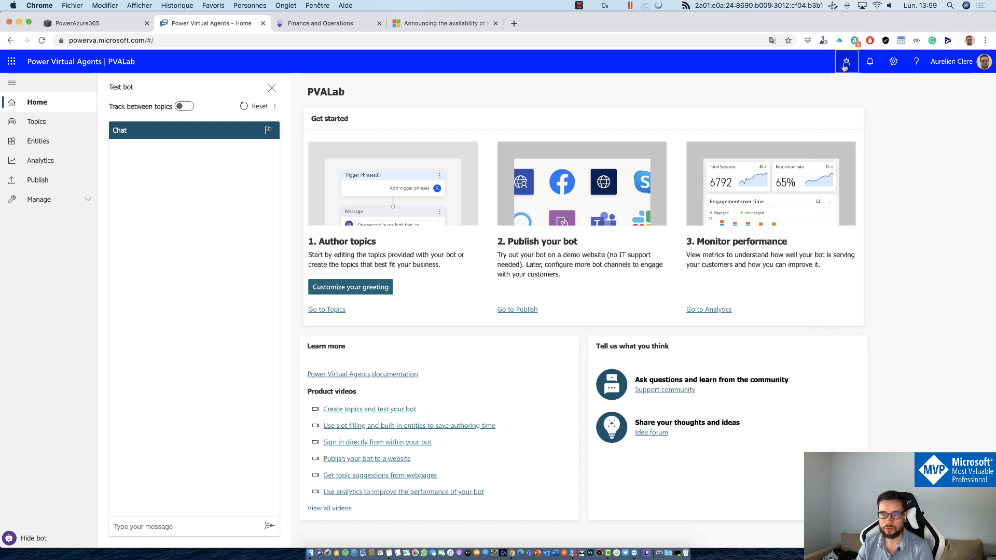
click(17, 126)
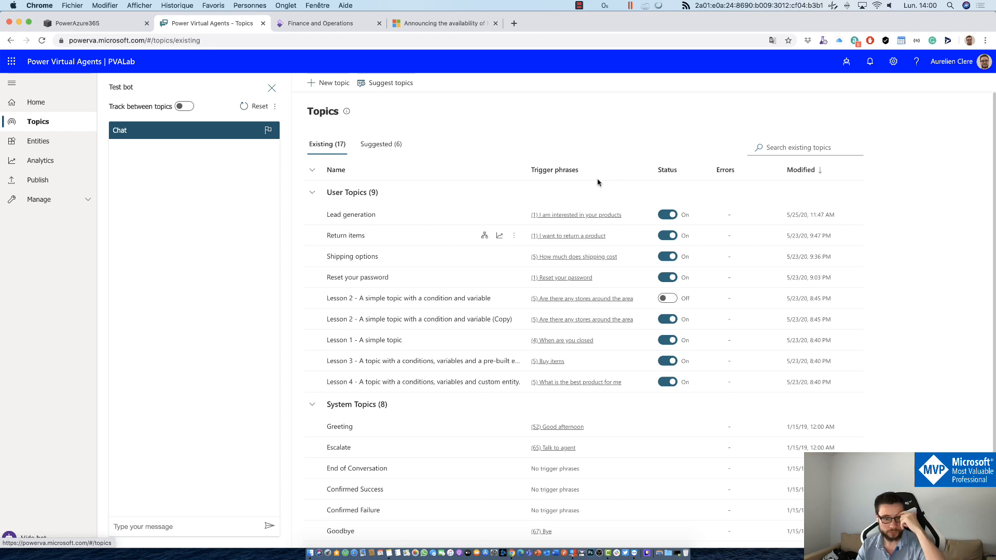
scroll(376, 457, down, 3)
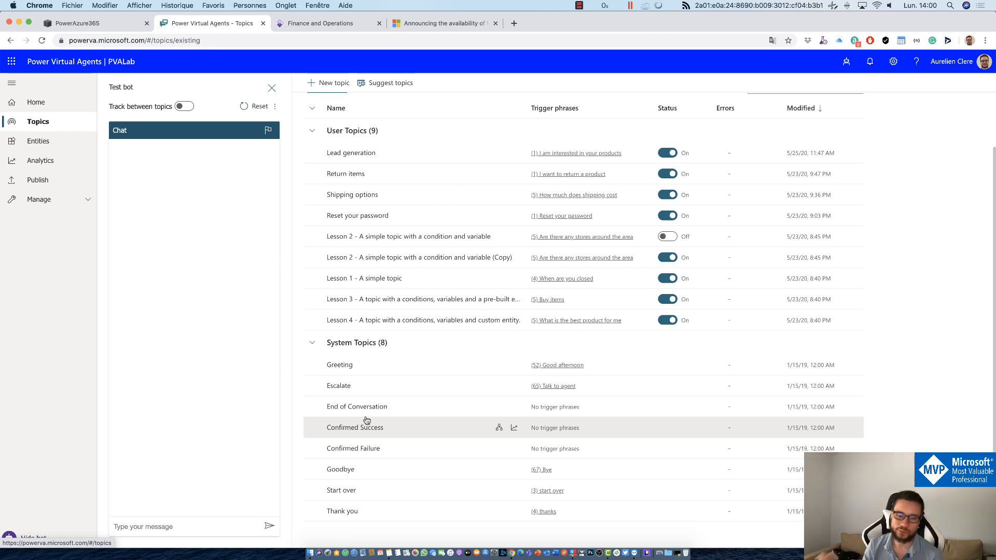
scroll(418, 165, up, 2)
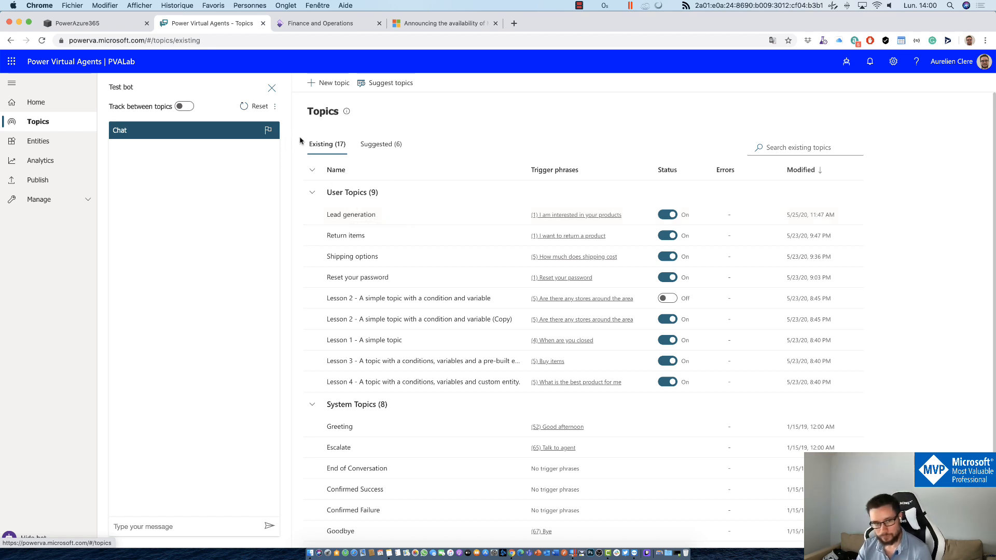
click(356, 215)
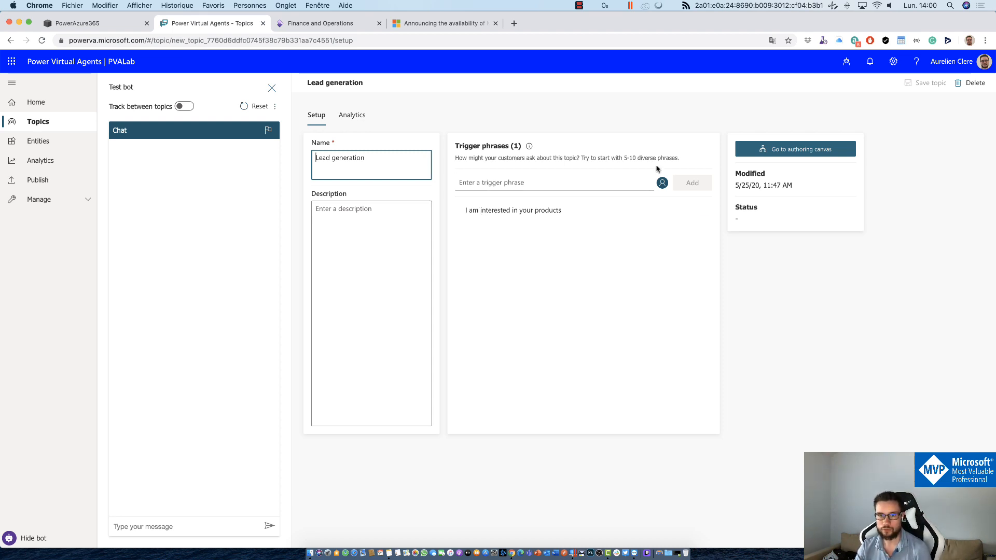
click(560, 208)
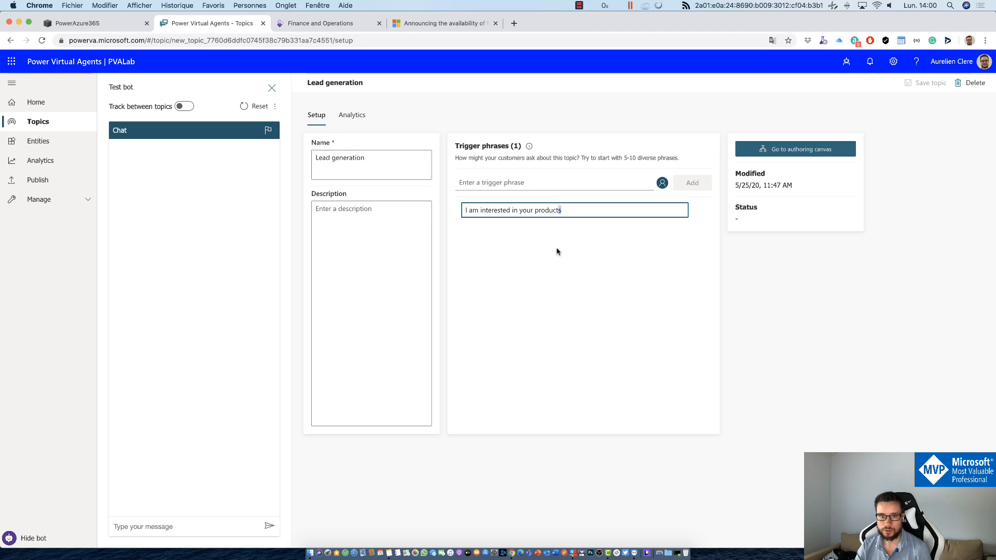
click(421, 219)
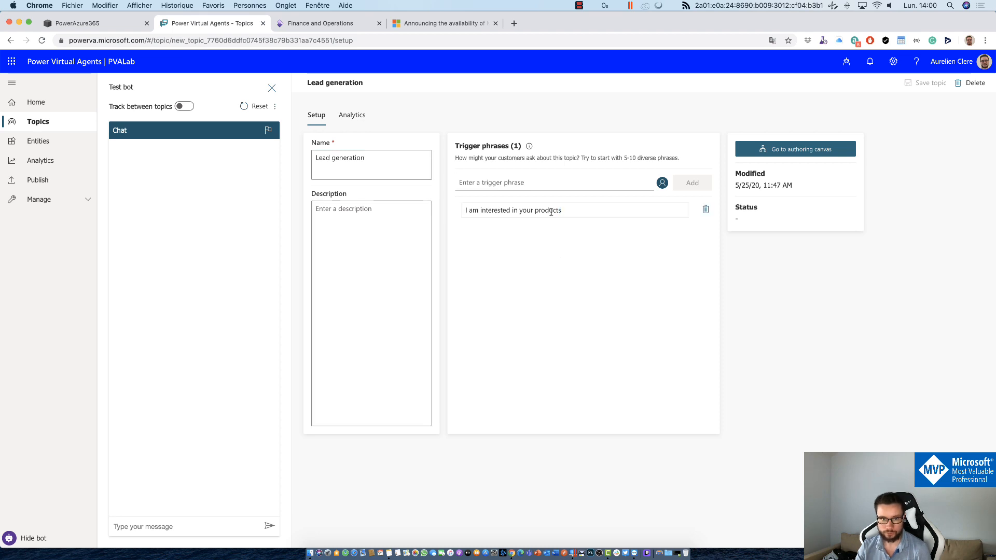
click(561, 186)
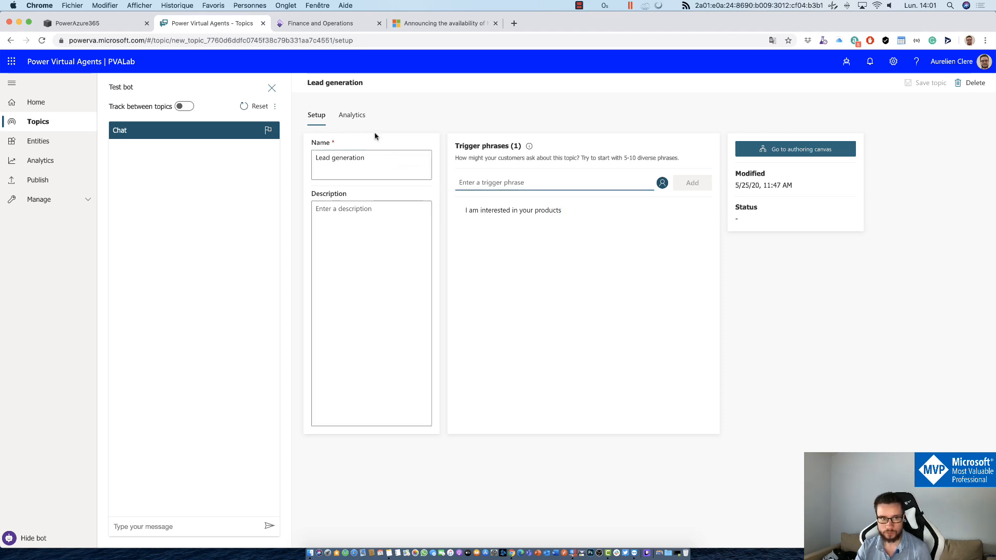
click(10, 40)
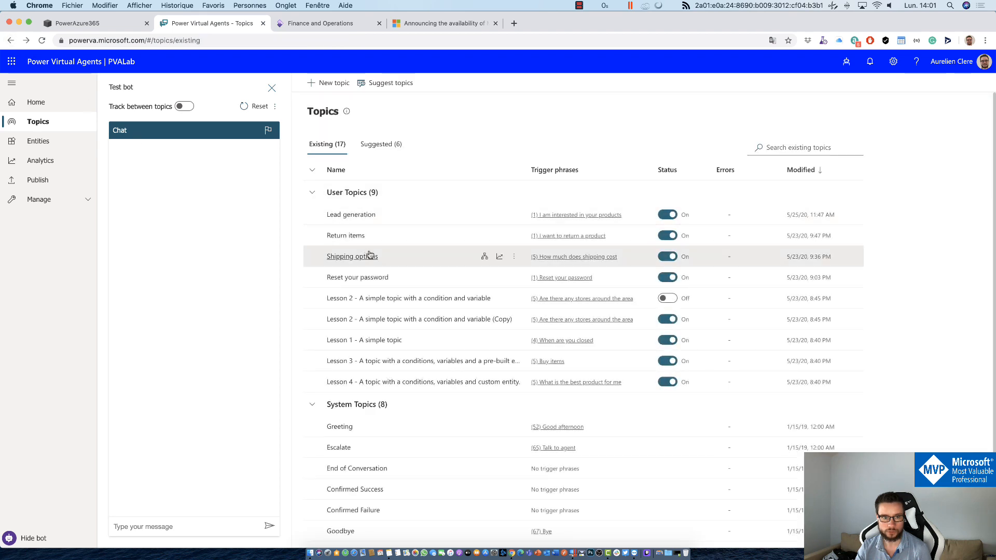
click(349, 236)
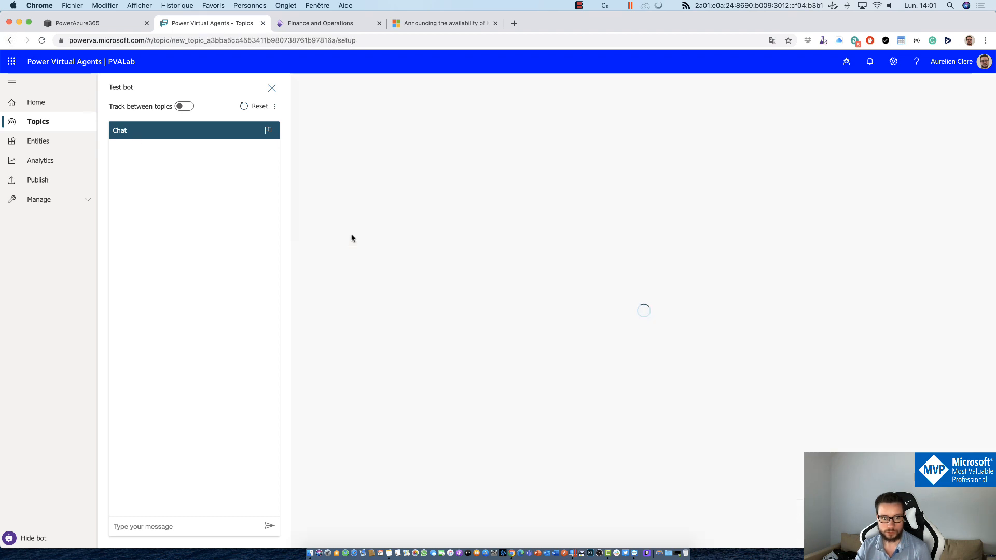
click(509, 212)
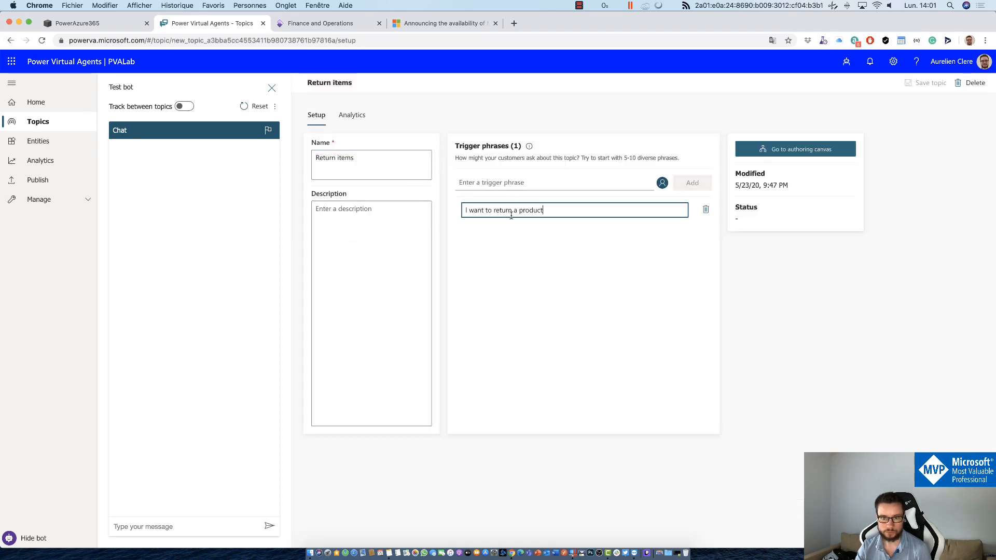
click(515, 181)
text(d)
click(684, 188)
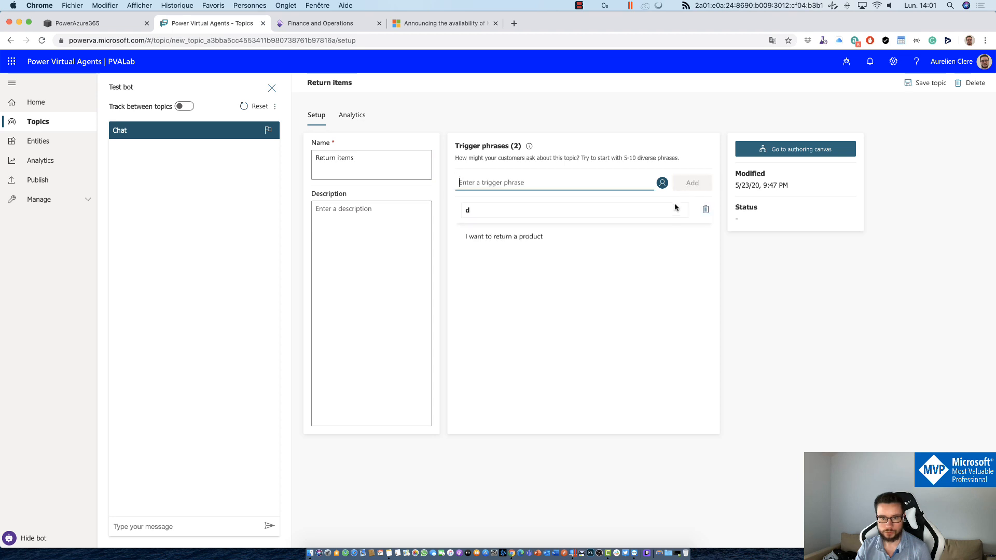
click(705, 209)
click(497, 325)
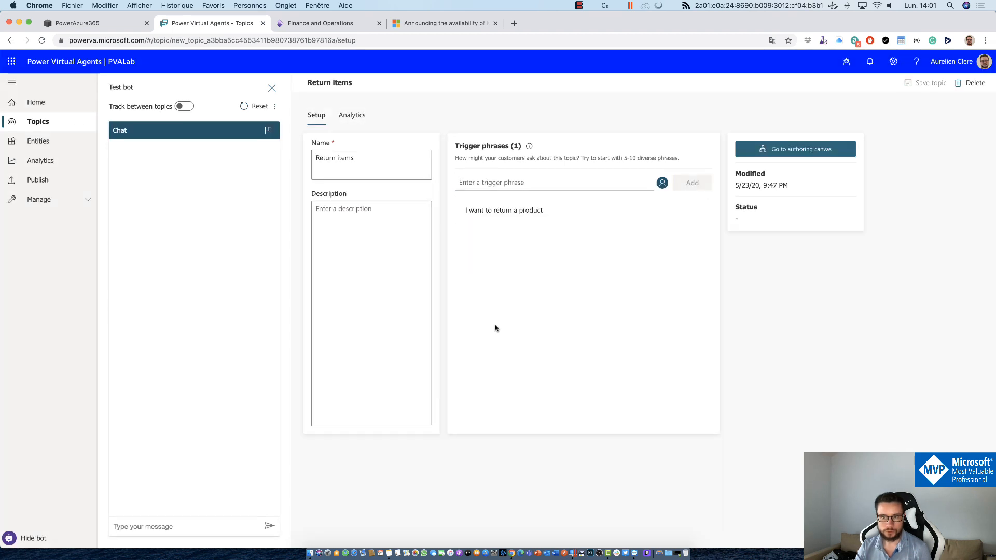
click(8, 45)
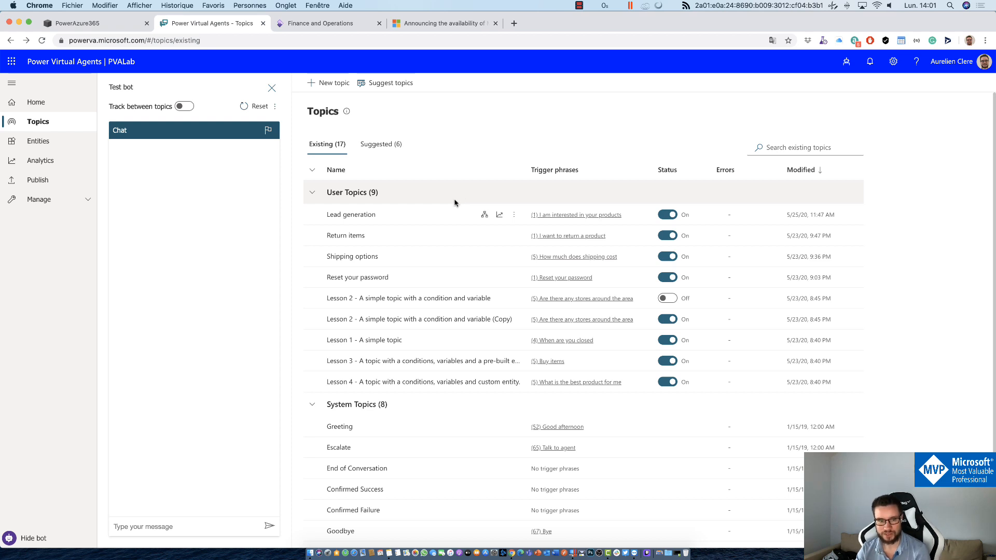
Step: Open the Lead generation topic's authoring canvas and look at the node types between its two questions
click(363, 215)
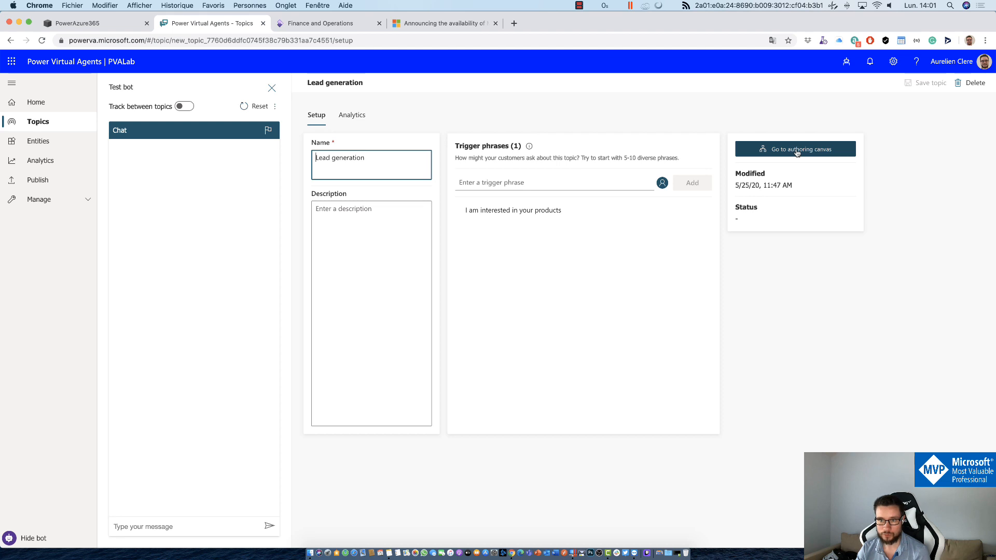
click(794, 152)
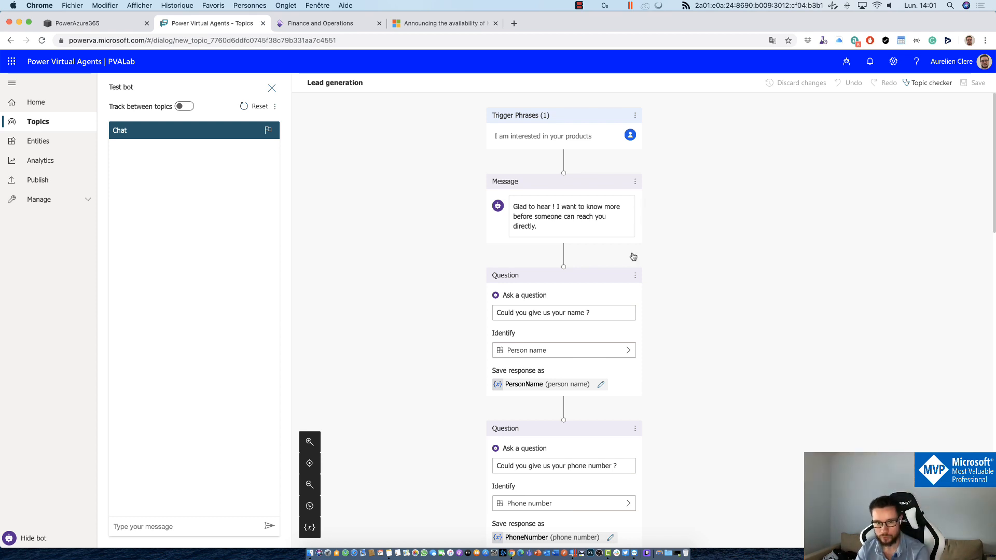
click(563, 412)
scroll(683, 402, down, 3)
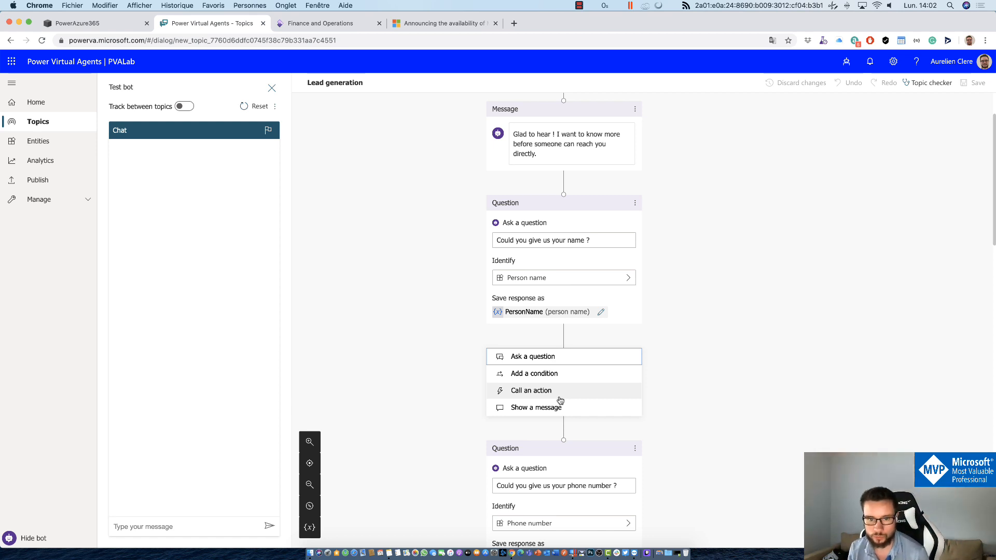
click(429, 276)
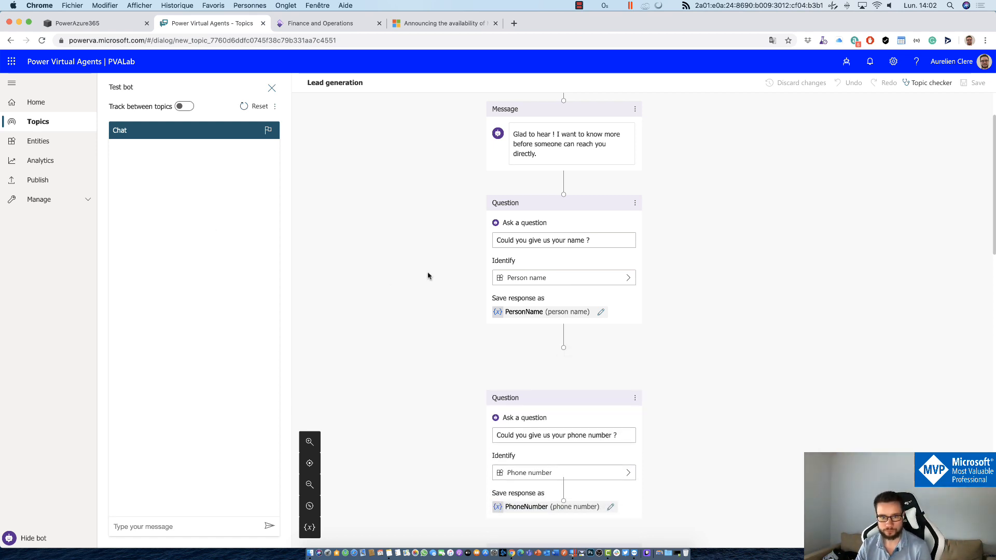
scroll(469, 254, up, 3)
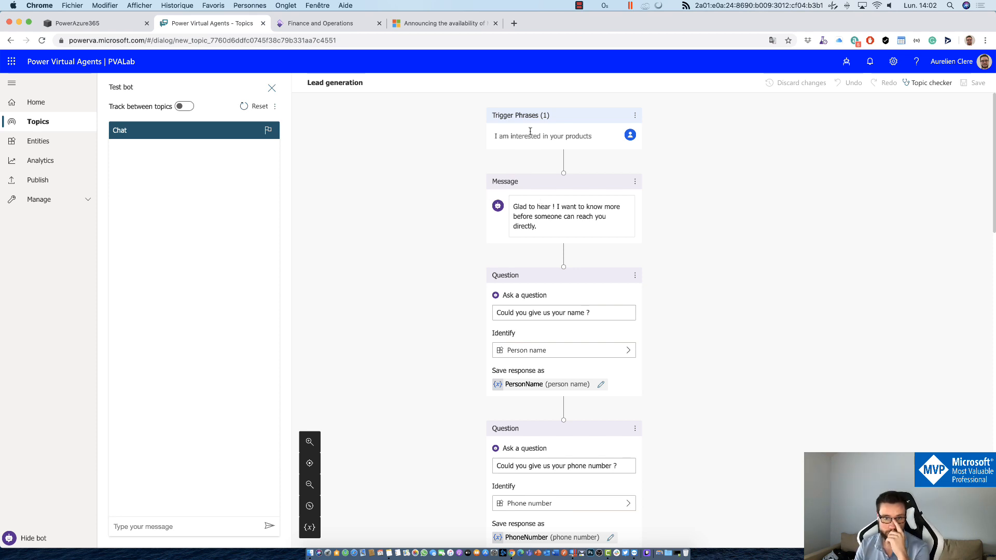
Step: Scroll through the rest of the Lead generation flow, then return to the Topics list
drag(520, 136, 588, 133)
click(731, 239)
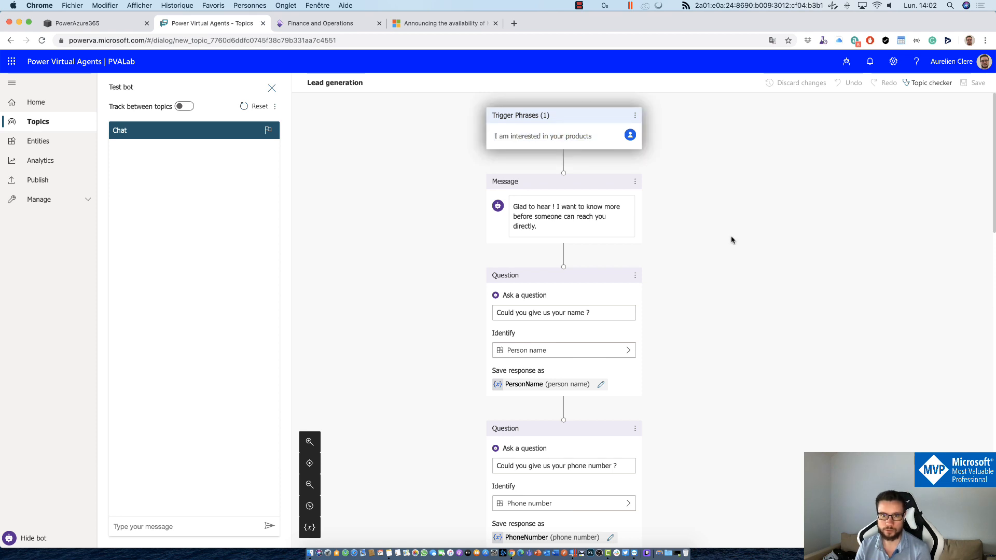
scroll(472, 318, down, 3)
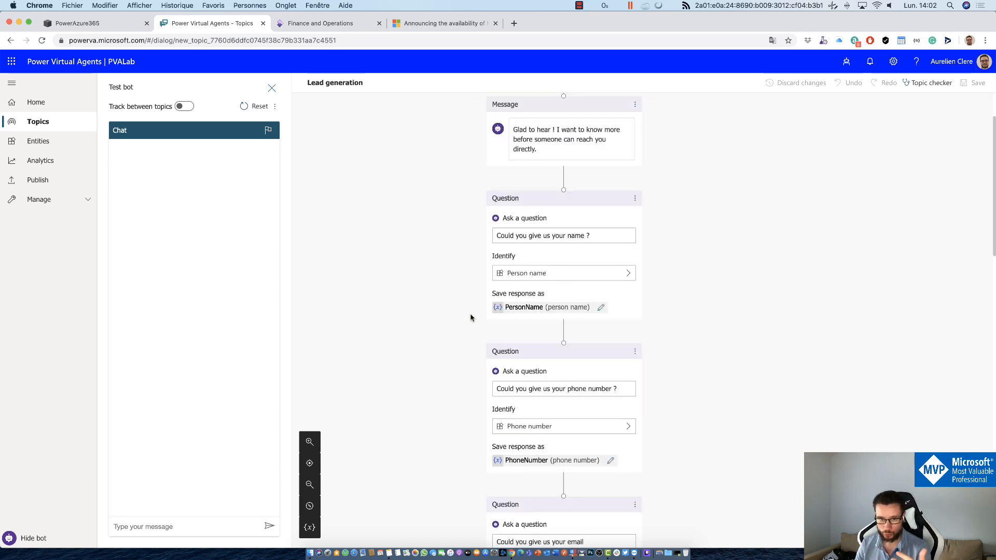
scroll(444, 349, down, 10)
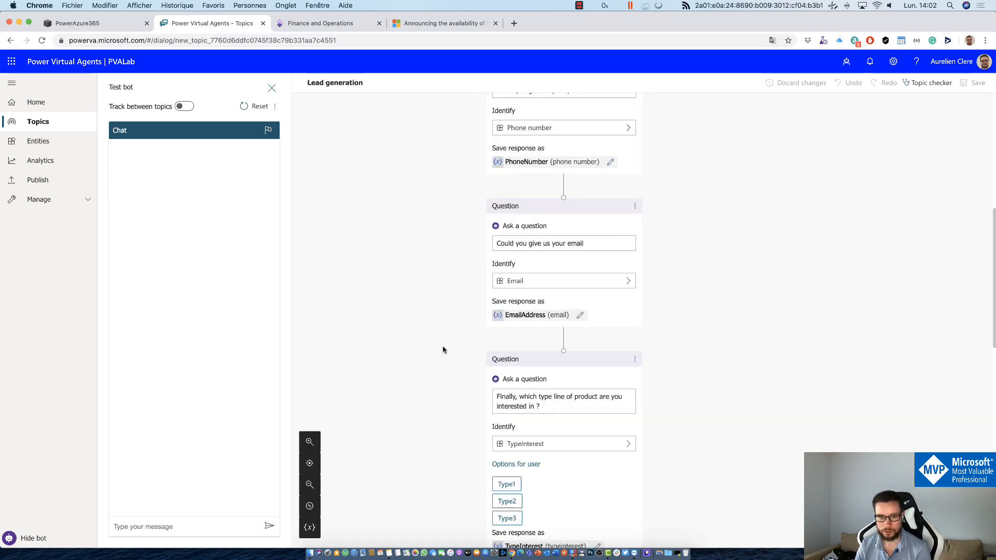
scroll(443, 350, down, 15)
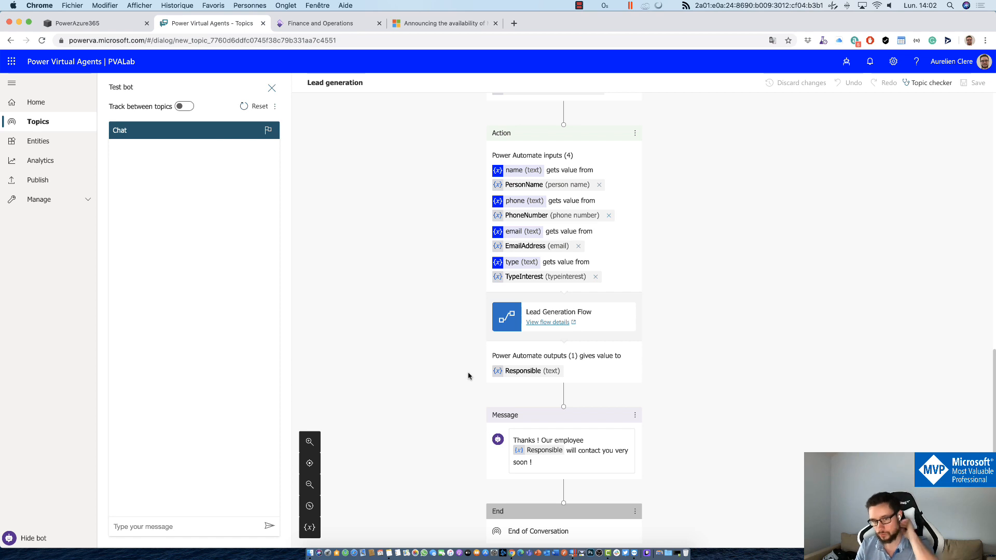
scroll(469, 376, up, 20)
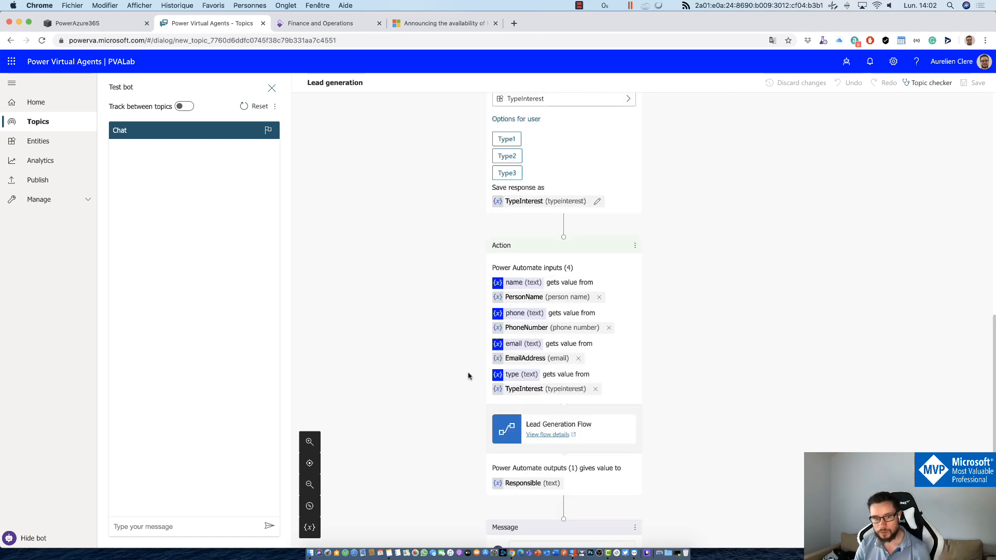
click(66, 121)
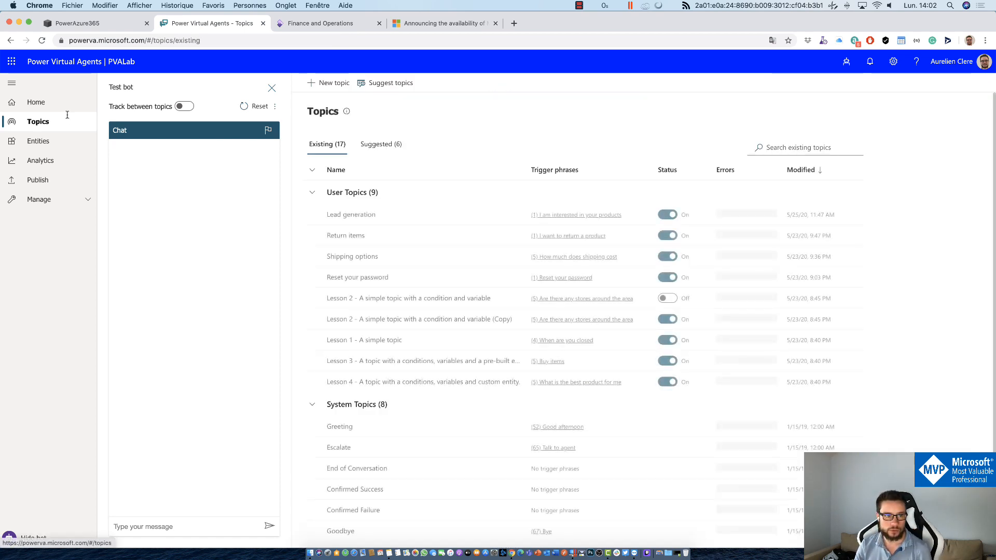
Step: Open the Return items canvas and review its nodes, including the PurchasePriceOfReturn < 2000 branch
click(346, 235)
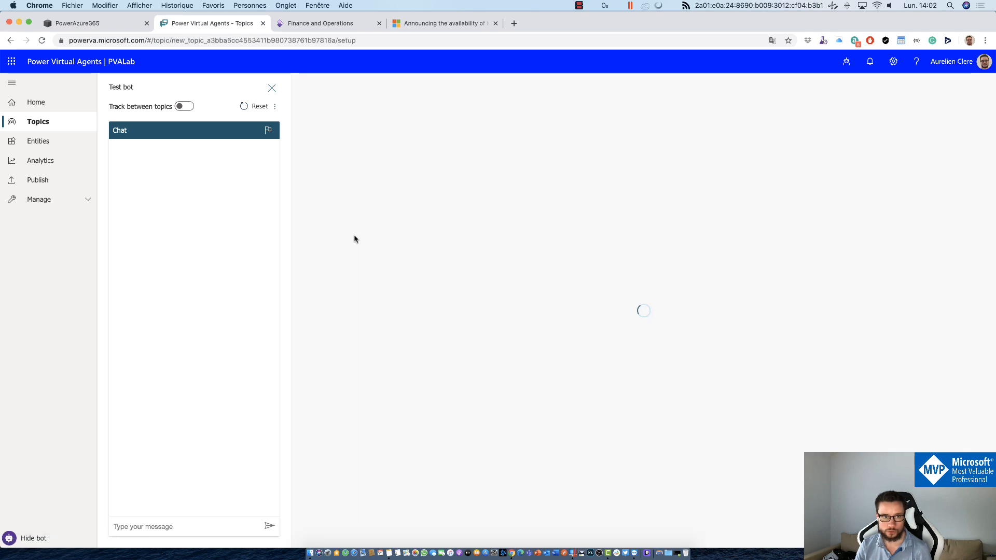
click(821, 146)
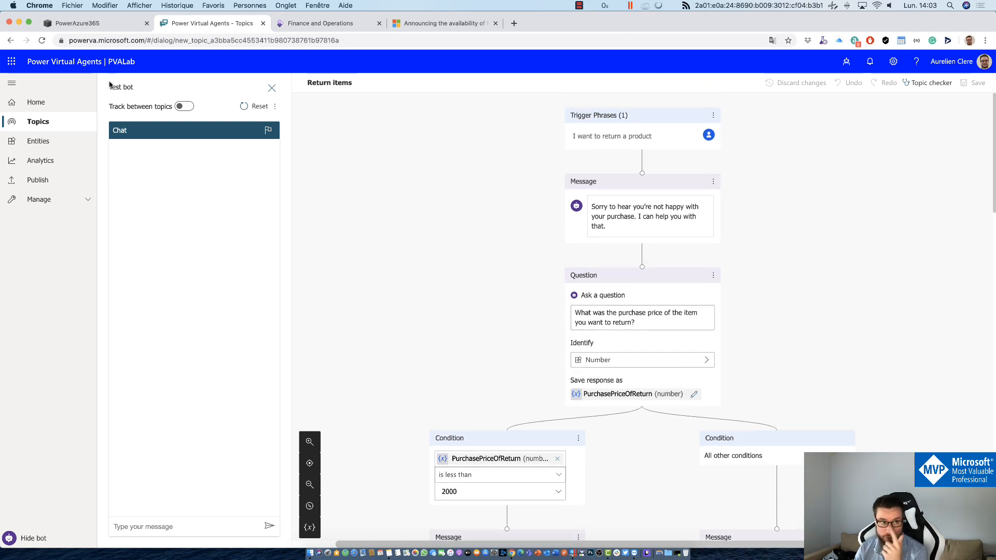
scroll(625, 396, down, 2)
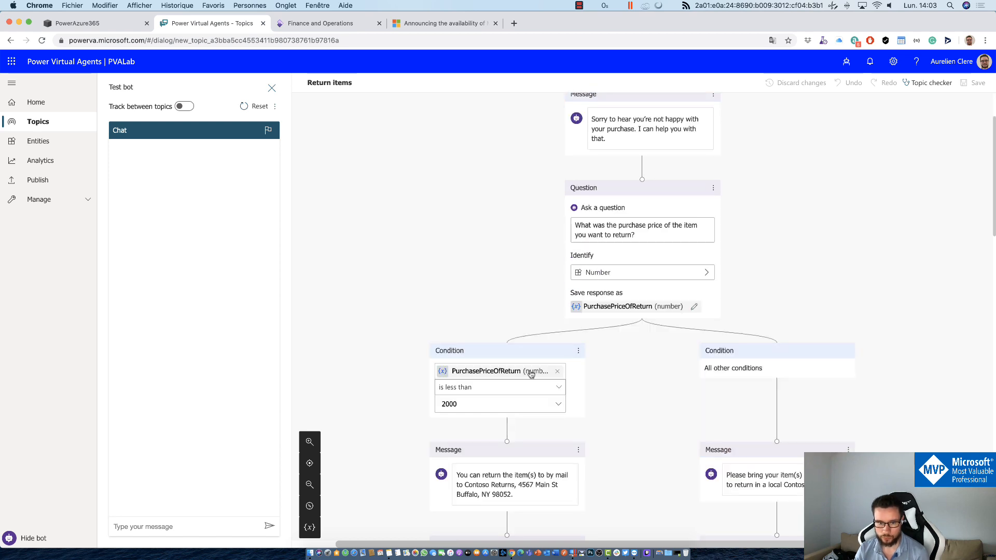
scroll(622, 384, down, 4)
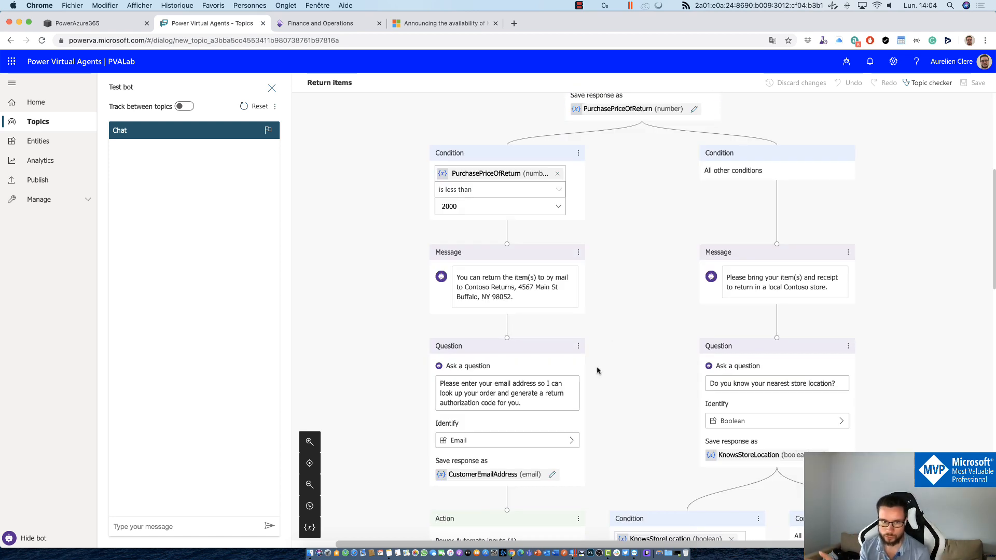
scroll(596, 370, up, 6)
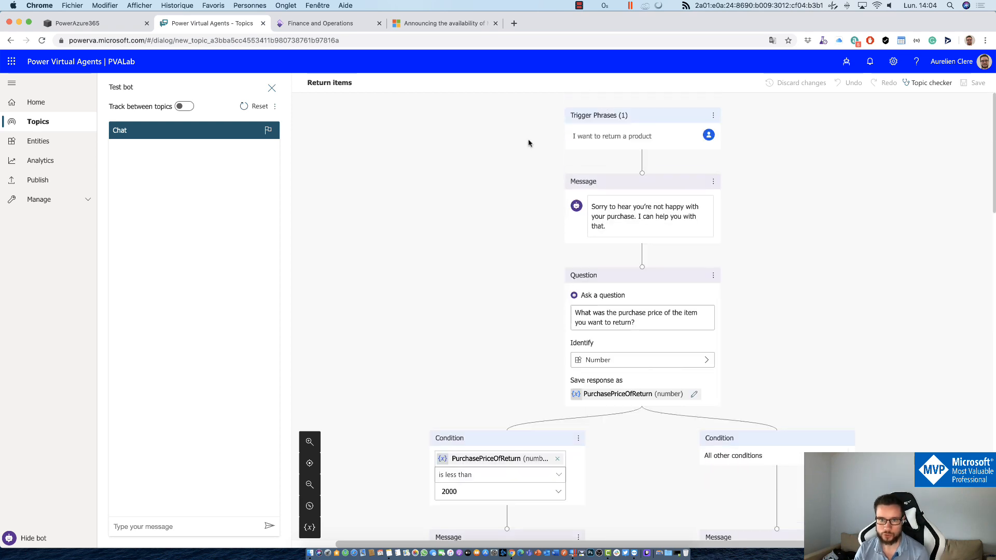
scroll(581, 239, down, 2)
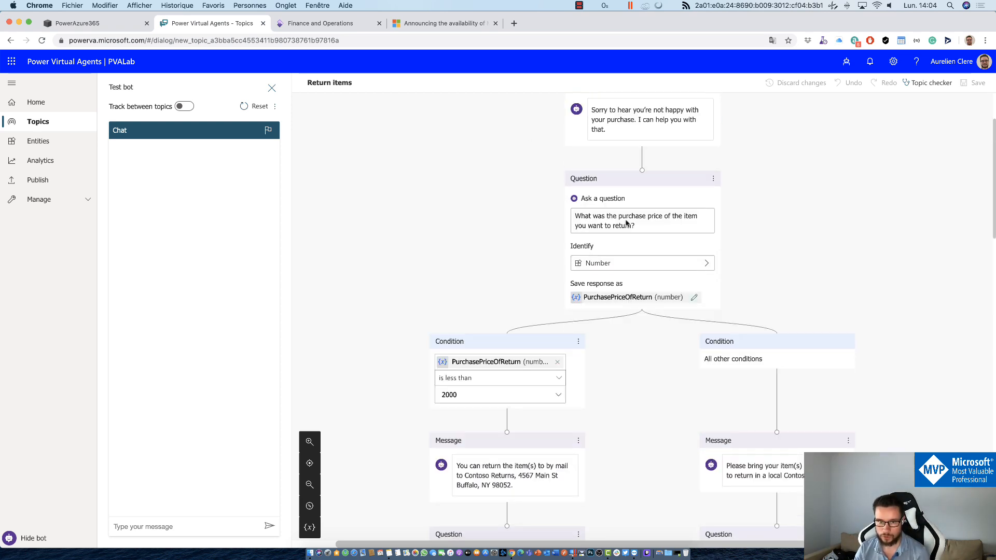
scroll(561, 427, down, 2)
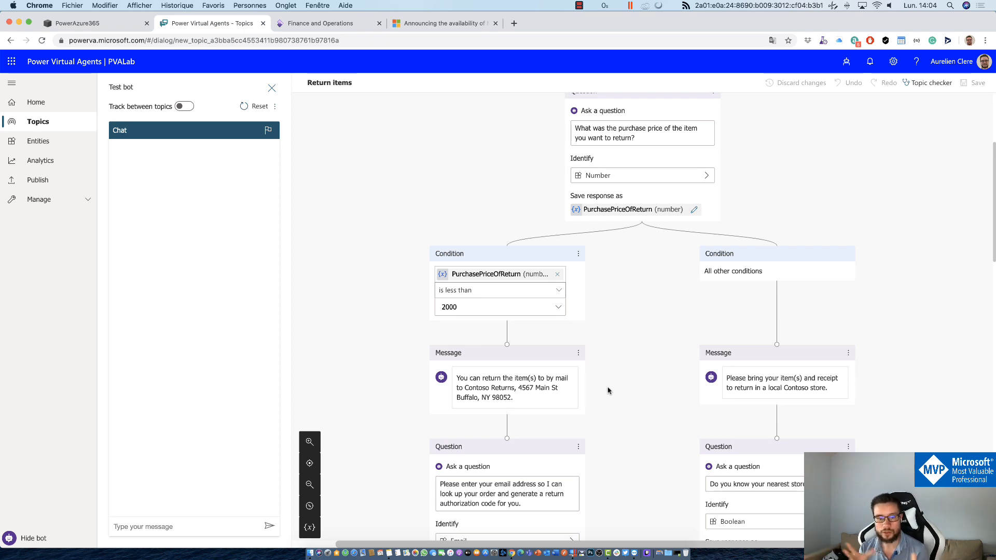
scroll(608, 391, down, 6)
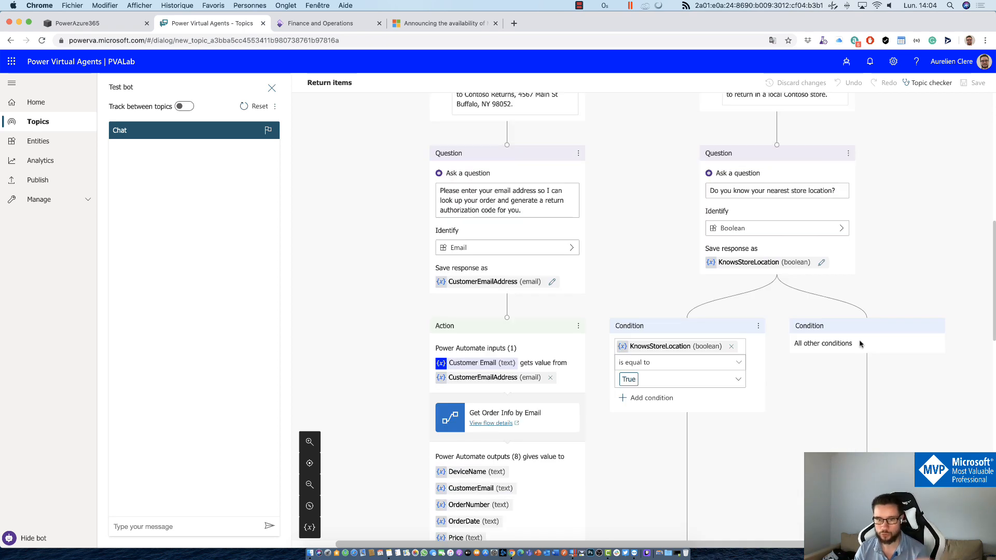
scroll(837, 384, down, 10)
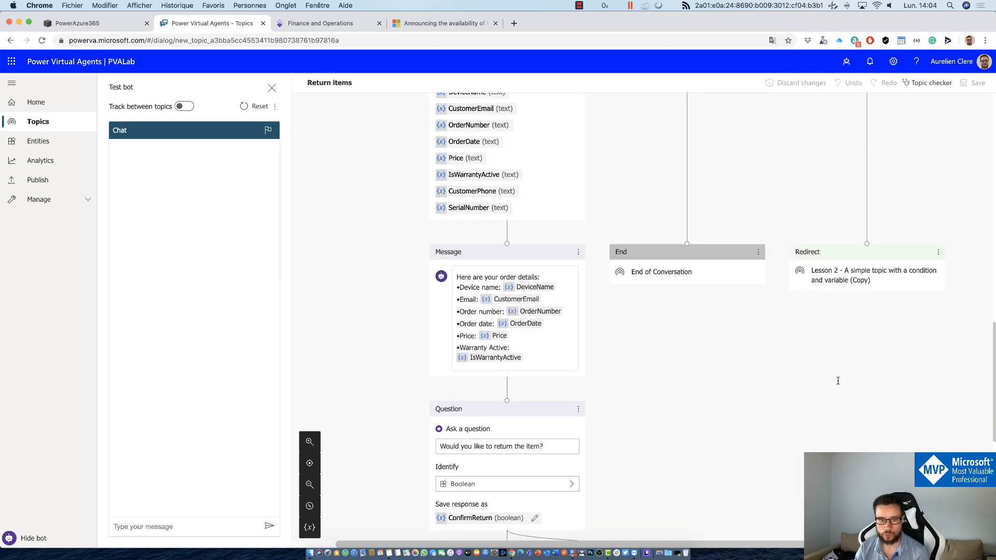
scroll(837, 382, down, 3)
scroll(830, 385, up, 2)
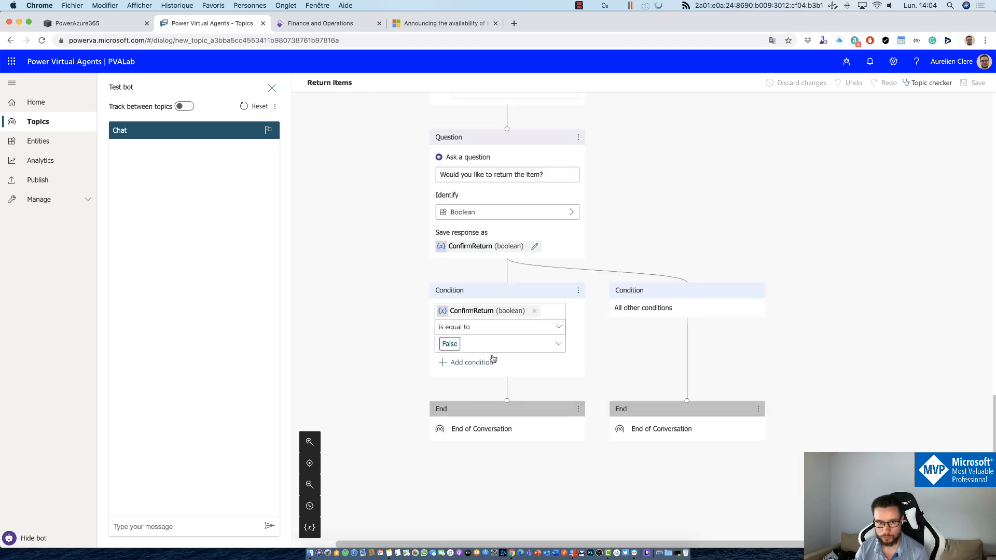
scroll(486, 356, up, 15)
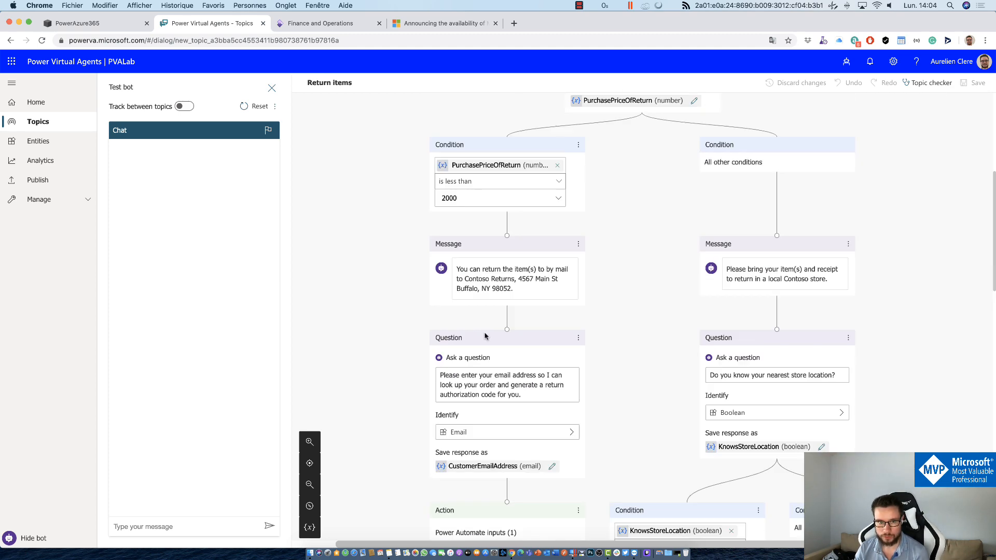
scroll(486, 336, up, 6)
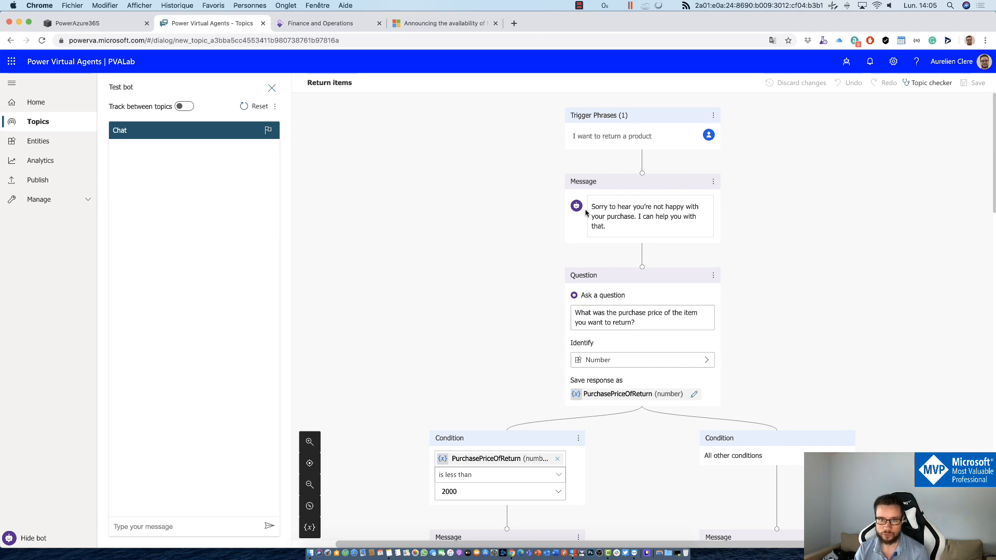
Step: Leave the Return items canvas for the PVALab Topics list of 17 topics
click(56, 131)
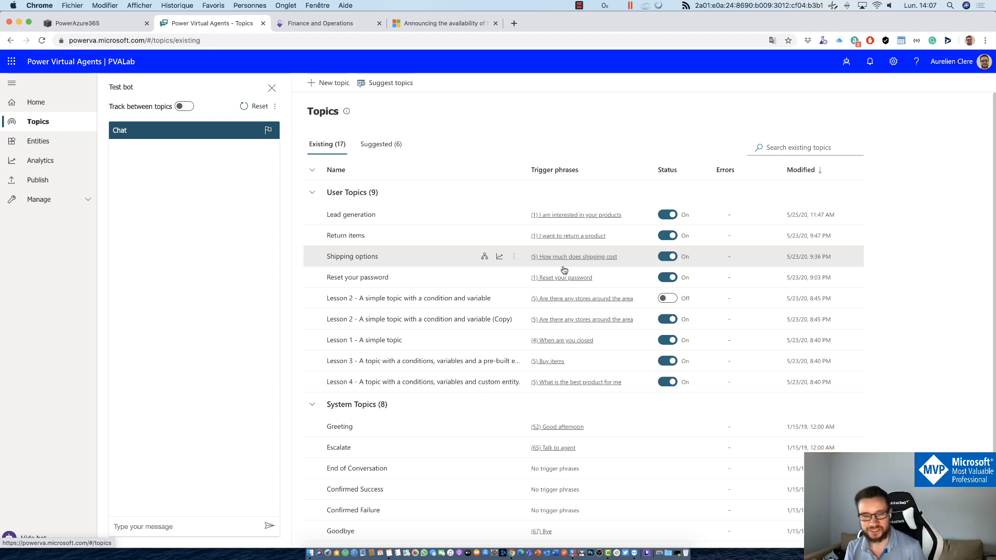
Step: Start Suggest topics, focus its Webpage link field, and open a blank Chrome tab
click(396, 90)
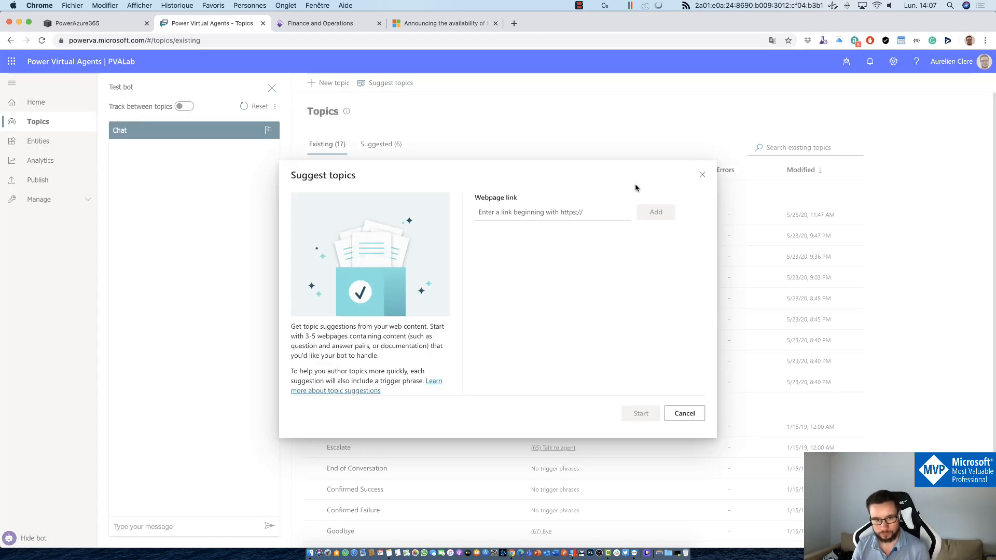
click(565, 216)
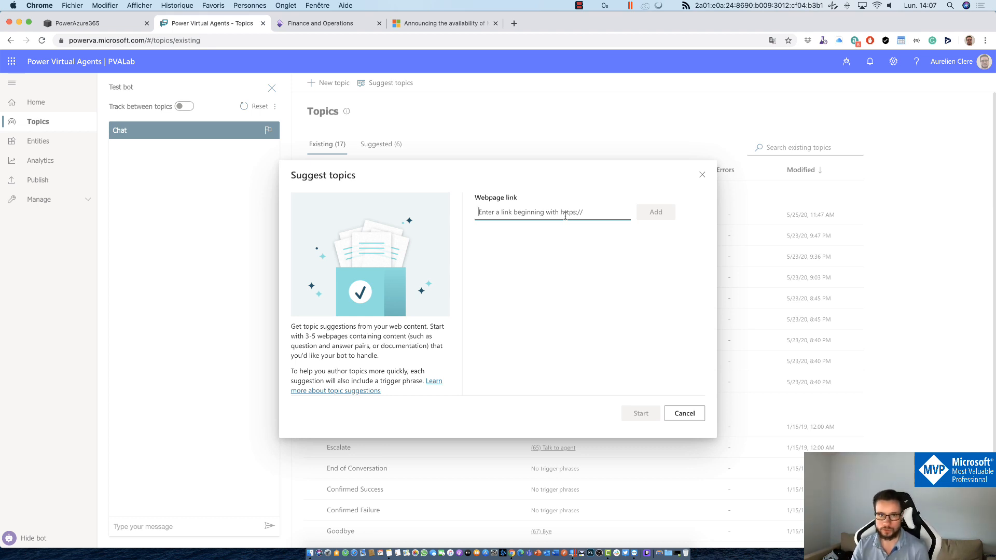
click(514, 22)
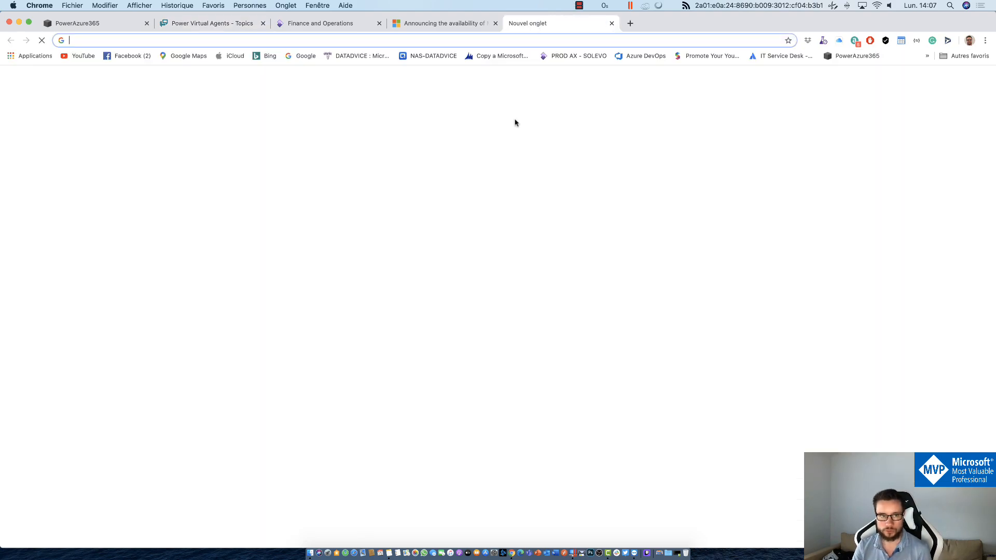
Step: Search Google for 'FAQ Microsoft' and open the Forum Aux Questions page, expanding its Windows section
text(google)
key(Return)
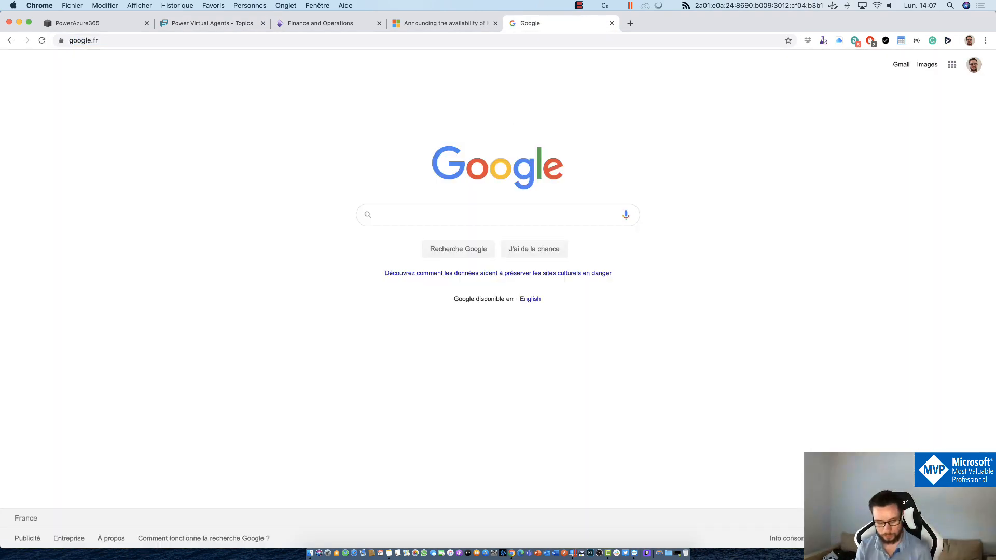
text(FAQ )
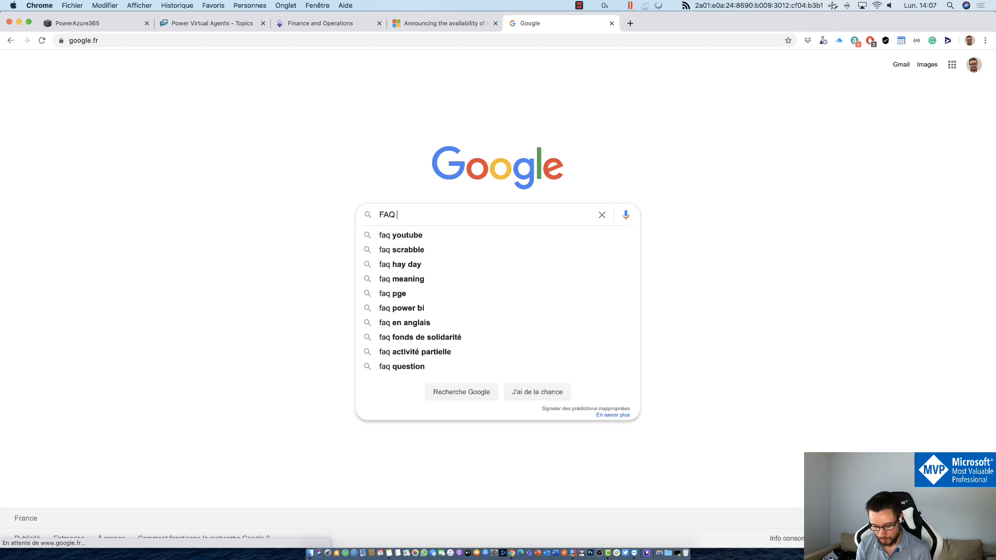
text(Microsoft)
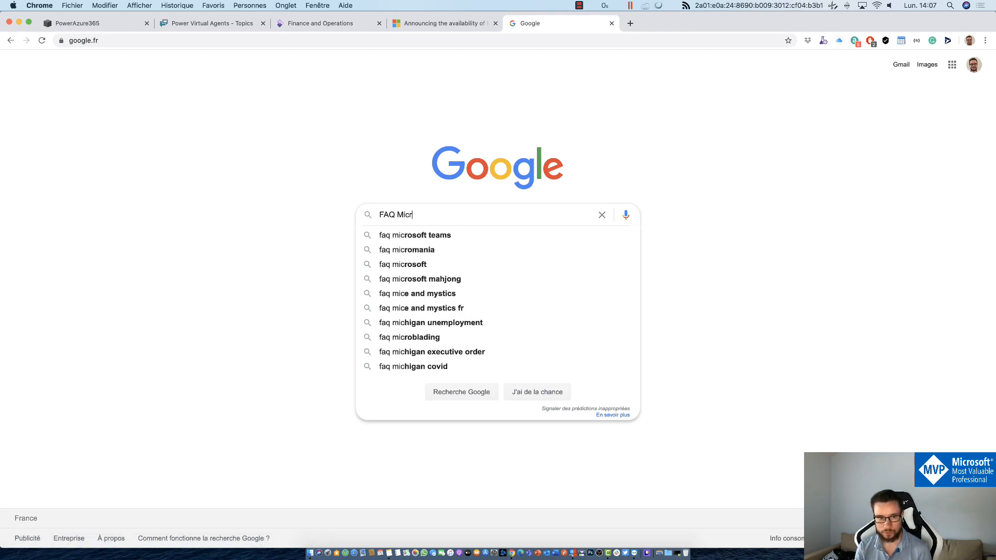
key(Return)
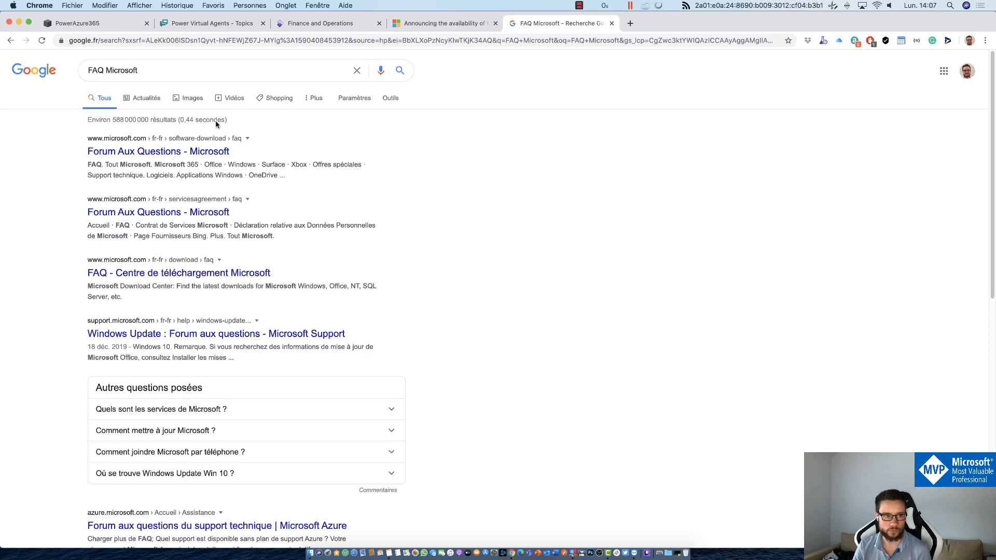
click(183, 151)
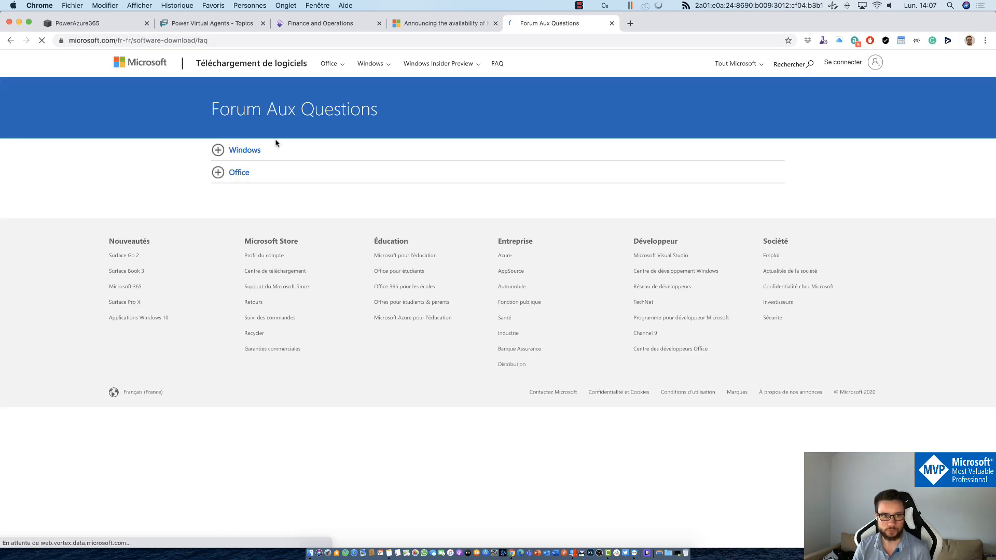
click(251, 200)
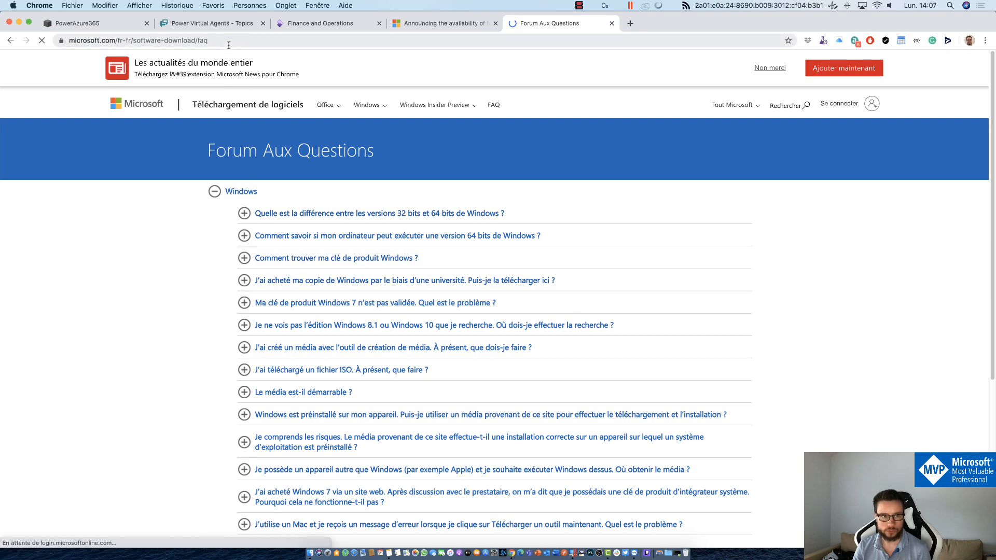
Step: Copy the FAQ page's address and return to the Power Virtual Agents tab
click(449, 41)
key(super+c)
click(212, 23)
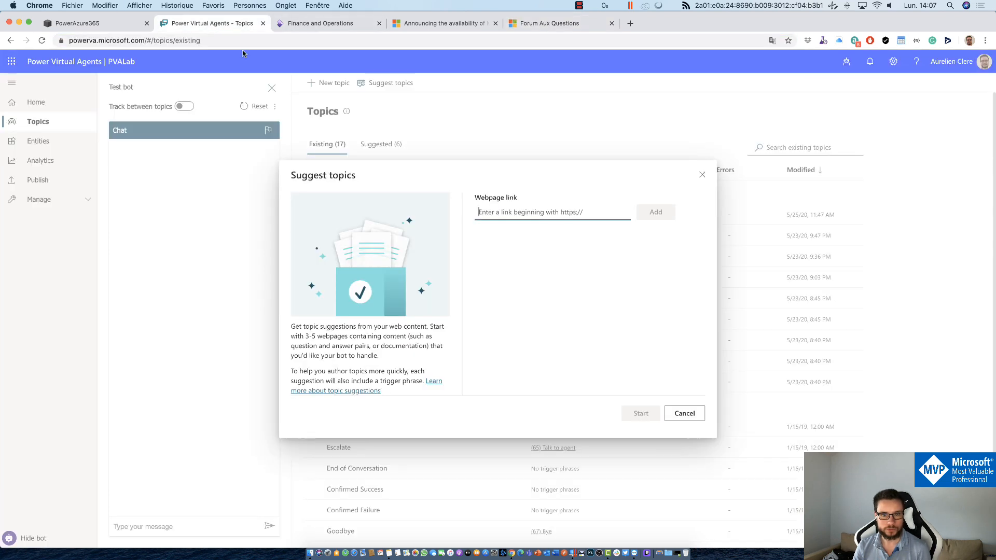
Step: Add the pasted FAQ address as the webpage source and generate topic suggestions, yielding 26 new
key(super+v)
click(654, 213)
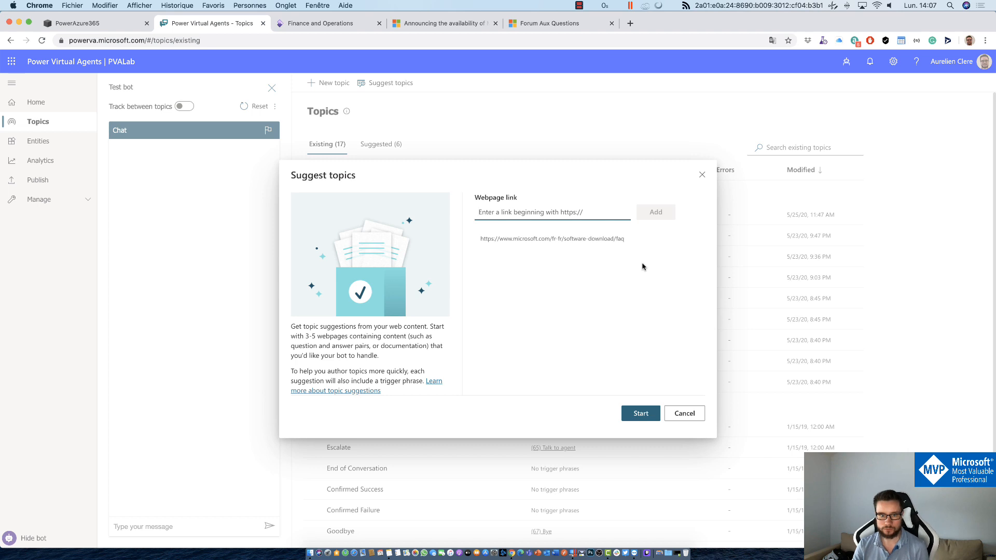
click(639, 414)
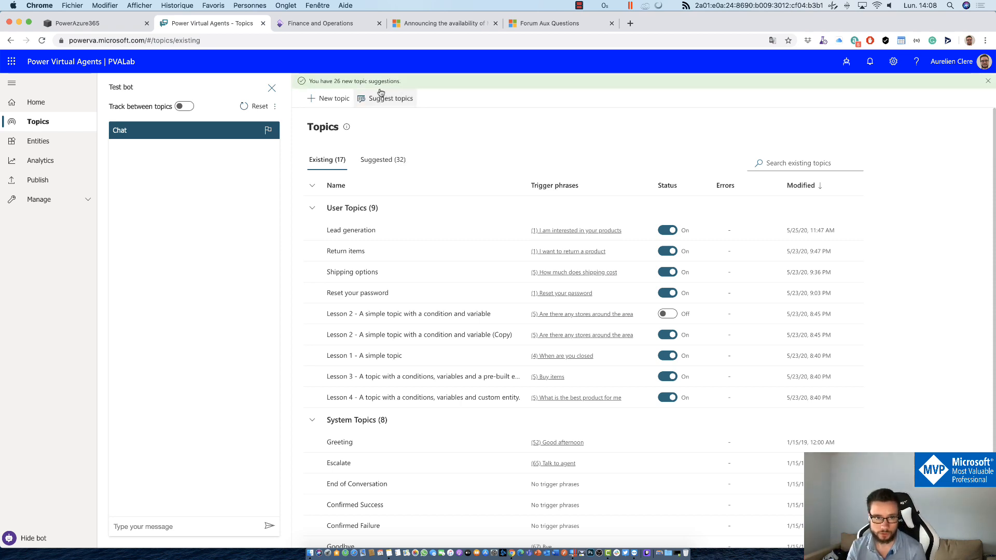
Step: View the 32 suggestions with a wider Name column and preview 'Comment trouver ma clé de produit Windows ?'
click(370, 159)
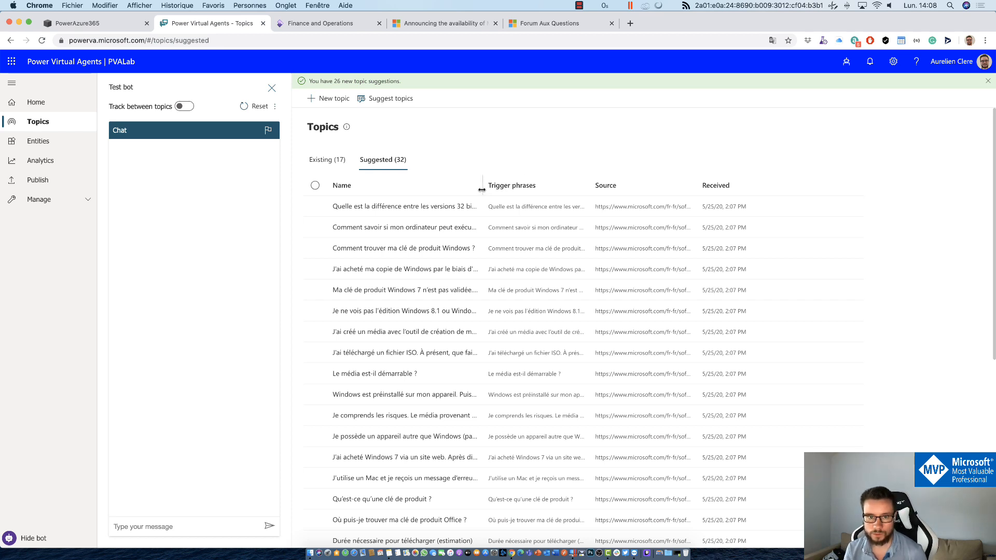
drag(481, 190, 614, 187)
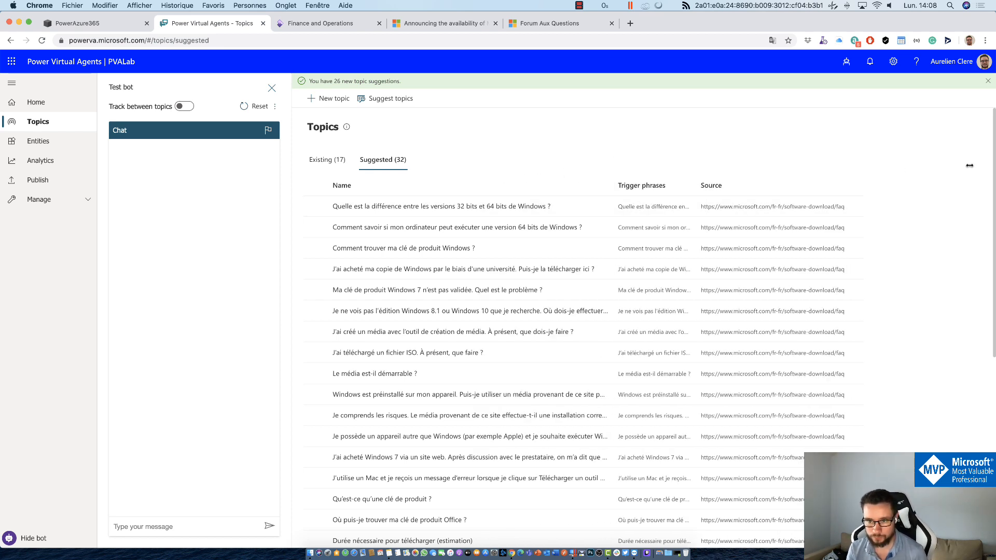
click(408, 249)
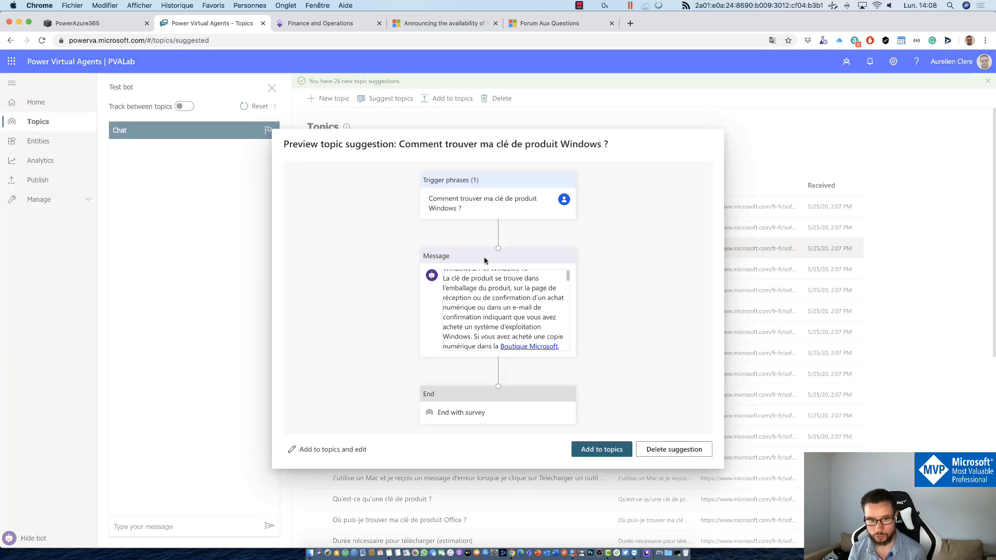
scroll(508, 293, down, 5)
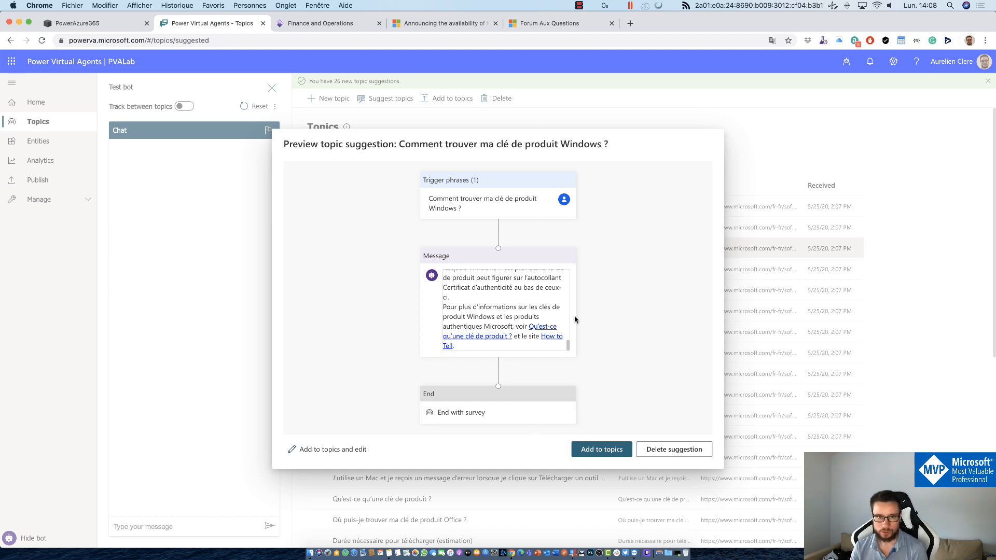
key(Escape)
Step: Select all 32 suggested topics, add them to existing topics, and view the Existing (49) list
click(314, 185)
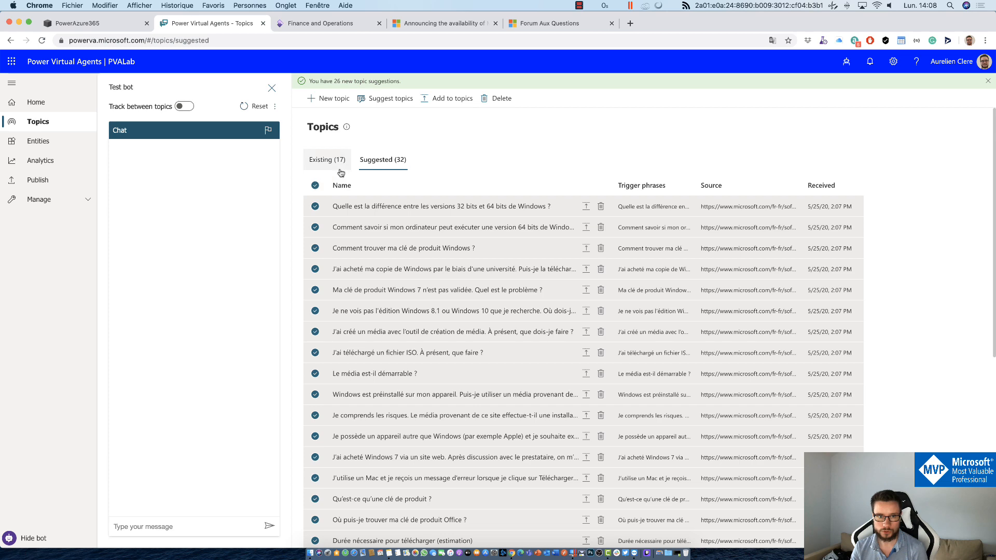
scroll(446, 363, down, 10)
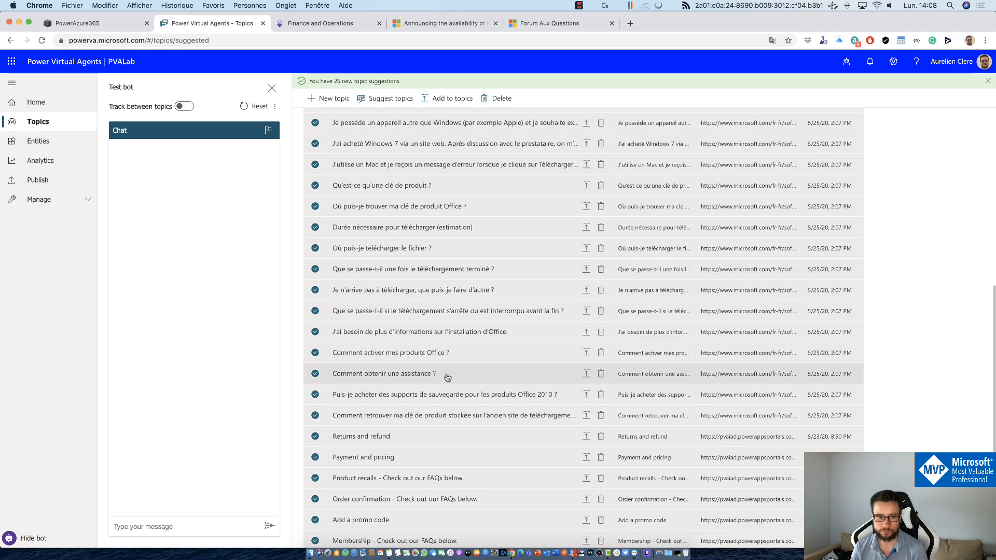
scroll(447, 377, up, 10)
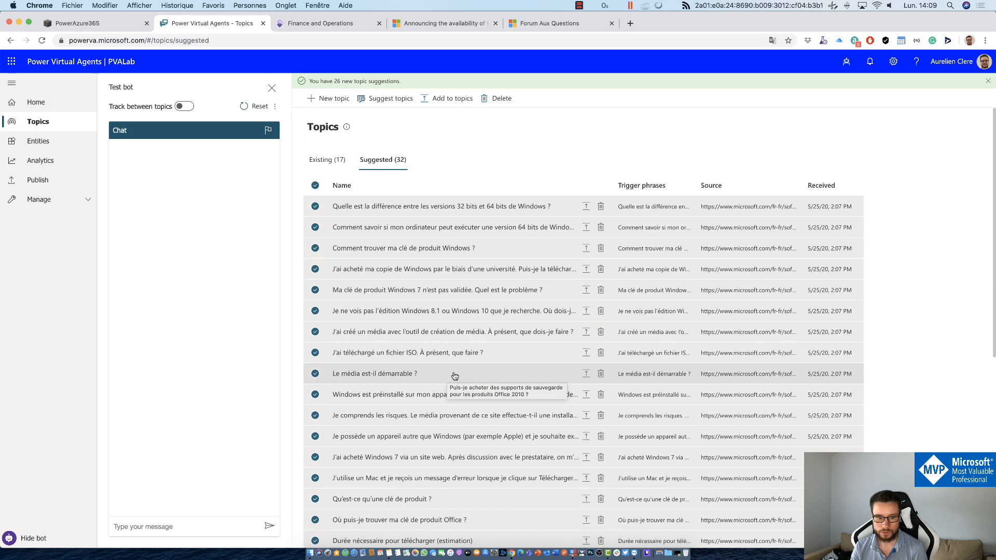
click(454, 98)
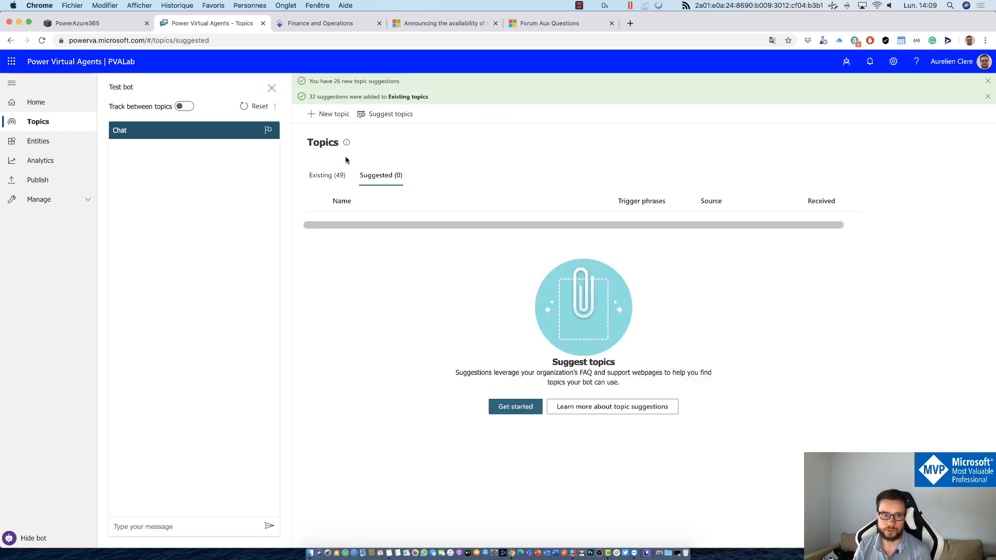
click(331, 175)
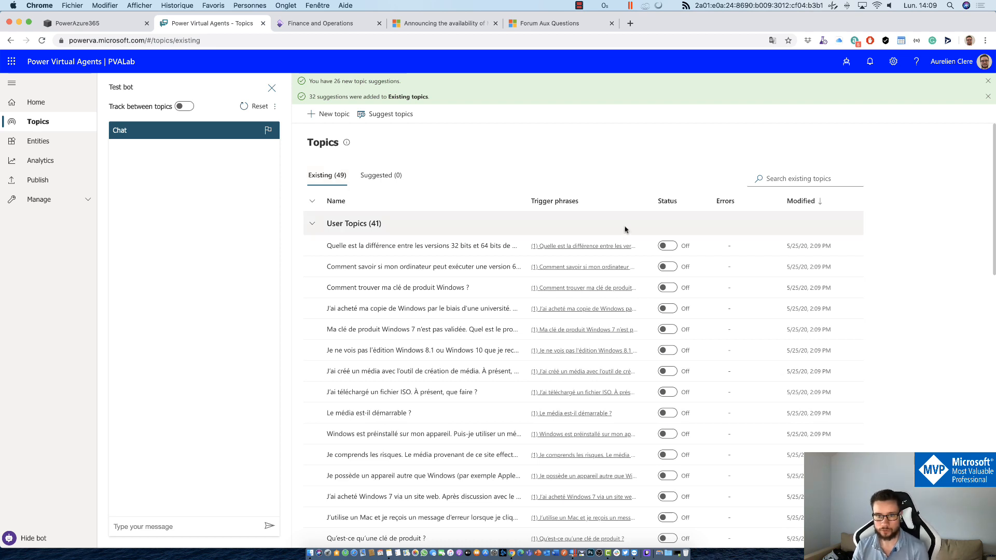
Step: Turn on the 32-bit versus 64-bit Windows topic and dismiss the notification banners
click(669, 247)
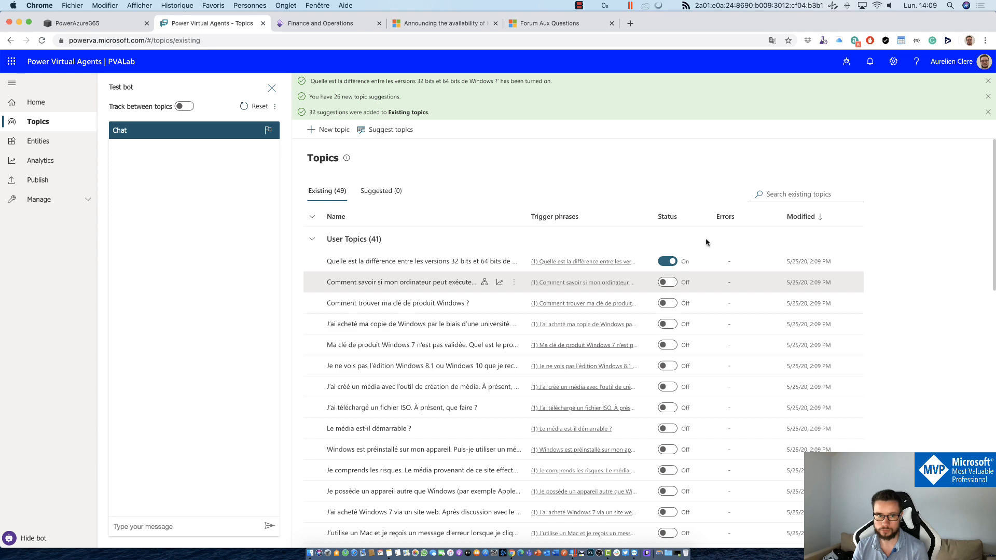
scroll(677, 282, down, 10)
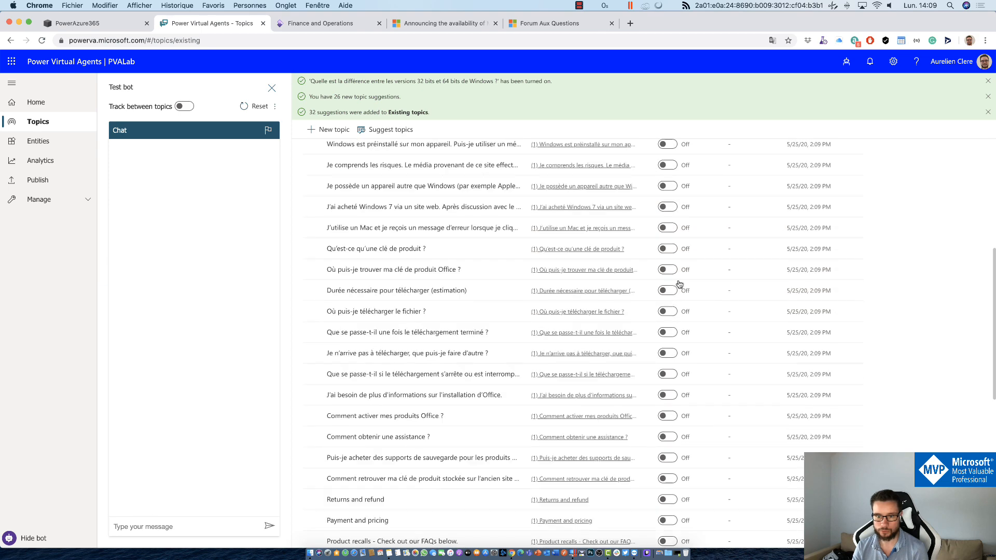
scroll(681, 282, up, 5)
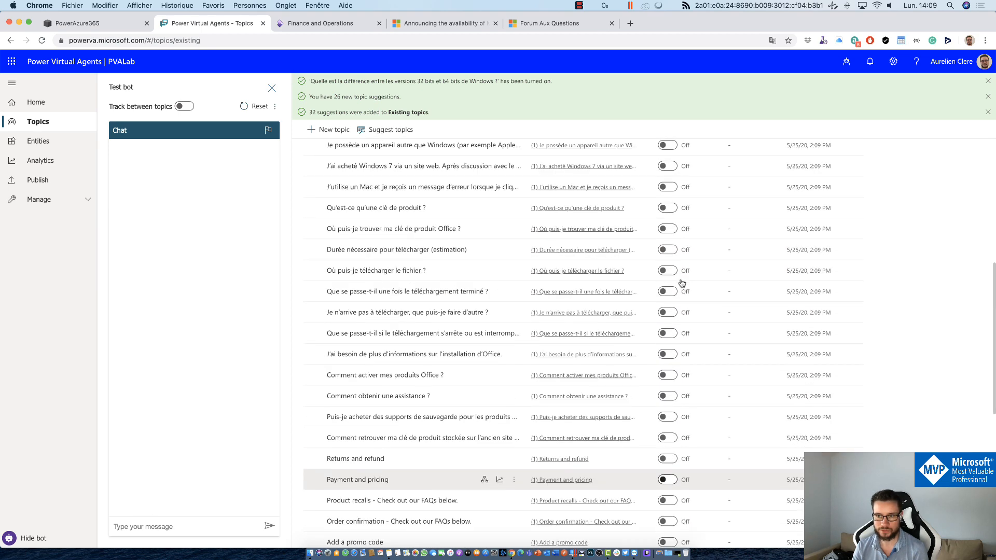
click(988, 82)
click(988, 81)
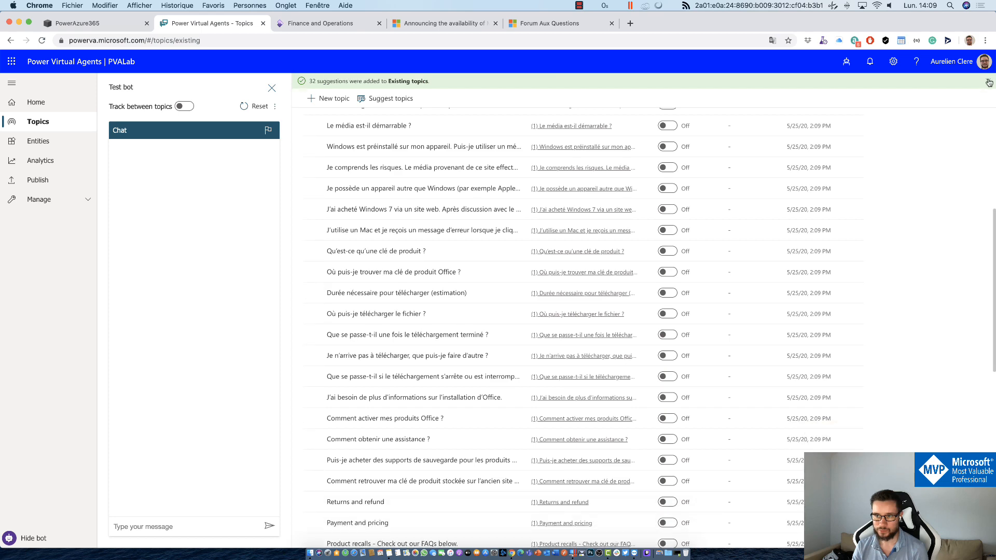
click(988, 82)
scroll(693, 155, up, 2)
scroll(692, 155, up, 3)
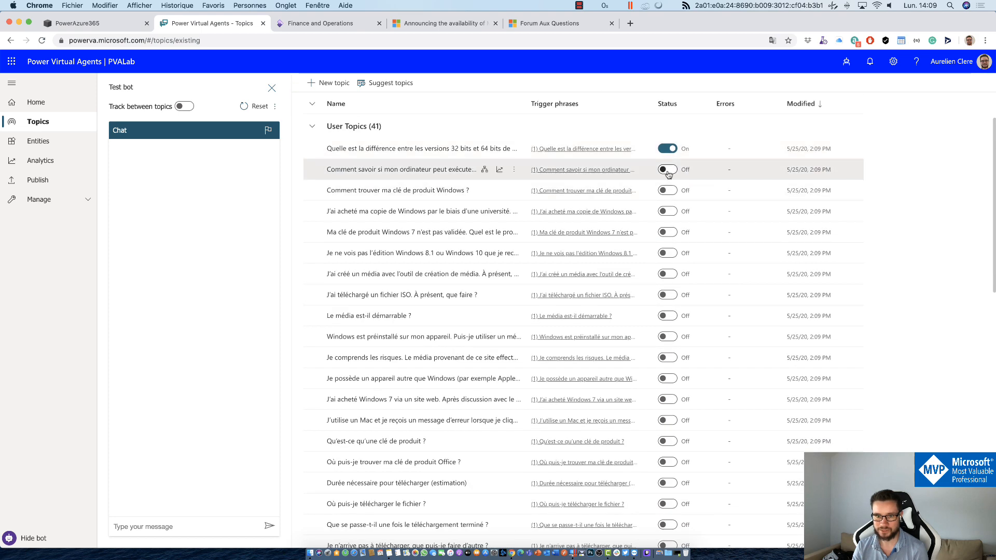
Step: Turn on the 64-bit, university purchase, Windows 7 key, bootable media, preinstalled and non-Windows device topics
click(669, 207)
click(672, 227)
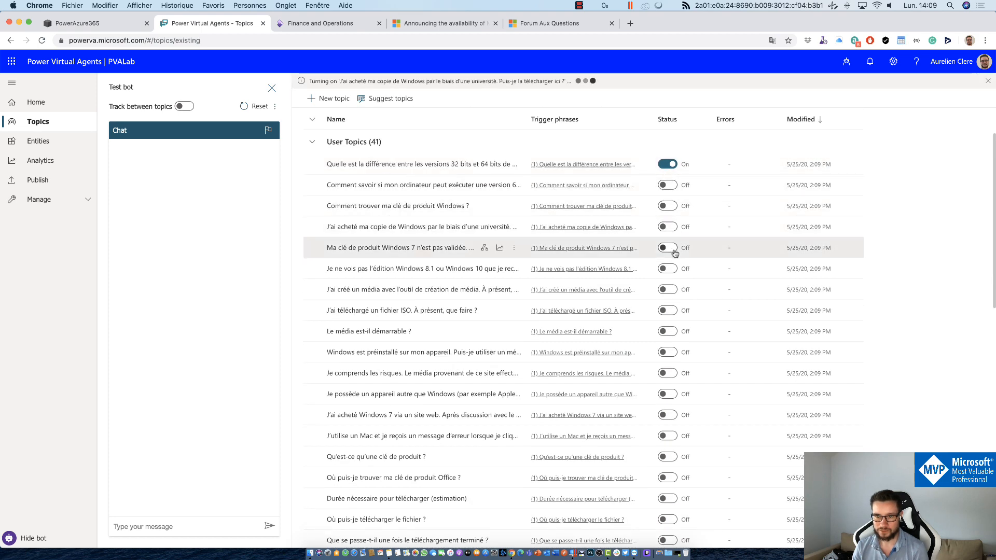
click(673, 269)
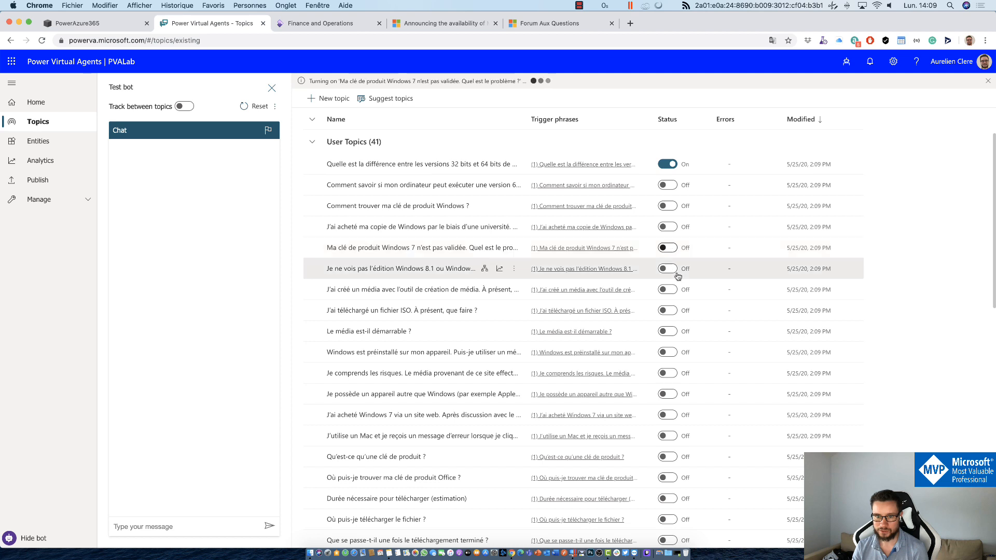
click(667, 332)
click(668, 353)
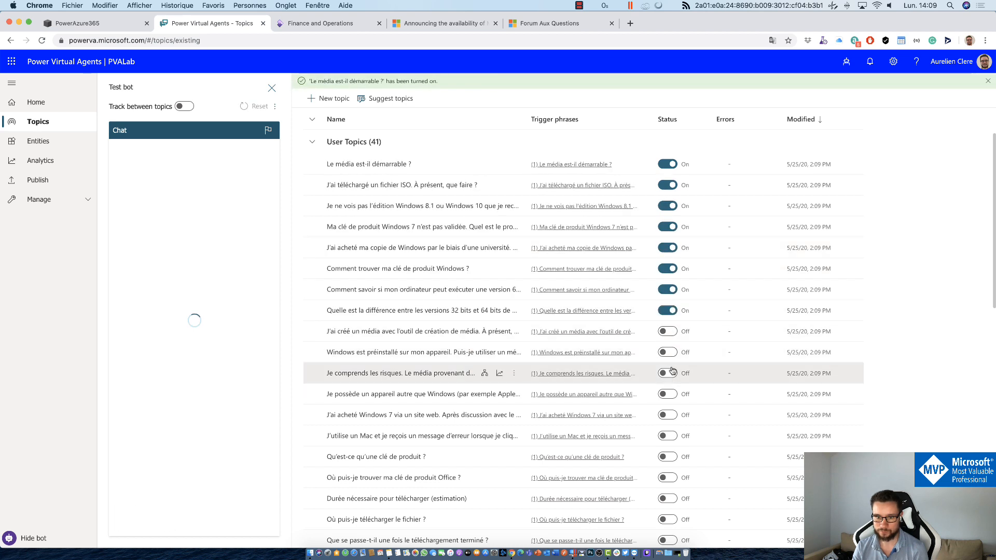
click(667, 393)
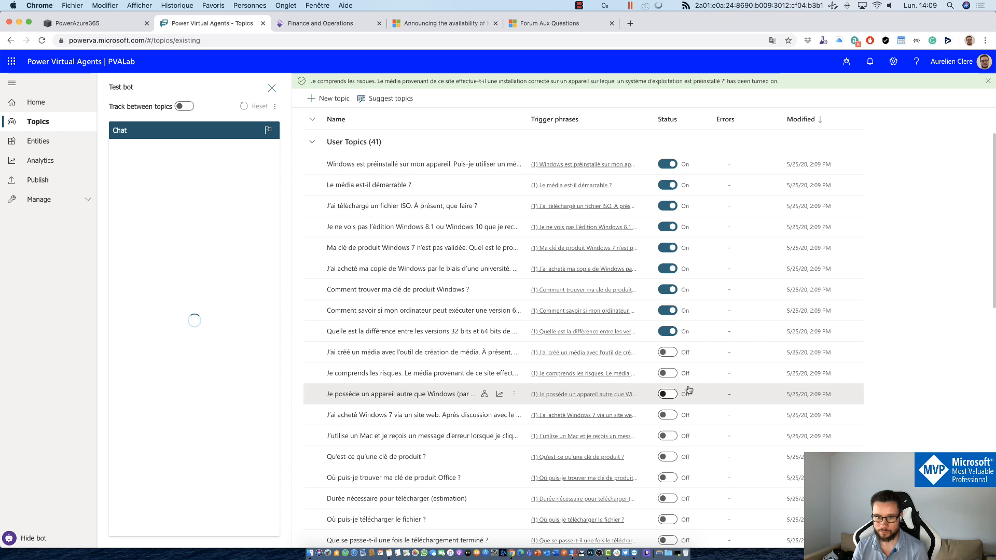
Step: Turn on the installation media, media risks and buying Windows 7 online topics
scroll(723, 372, down, 1)
click(724, 374)
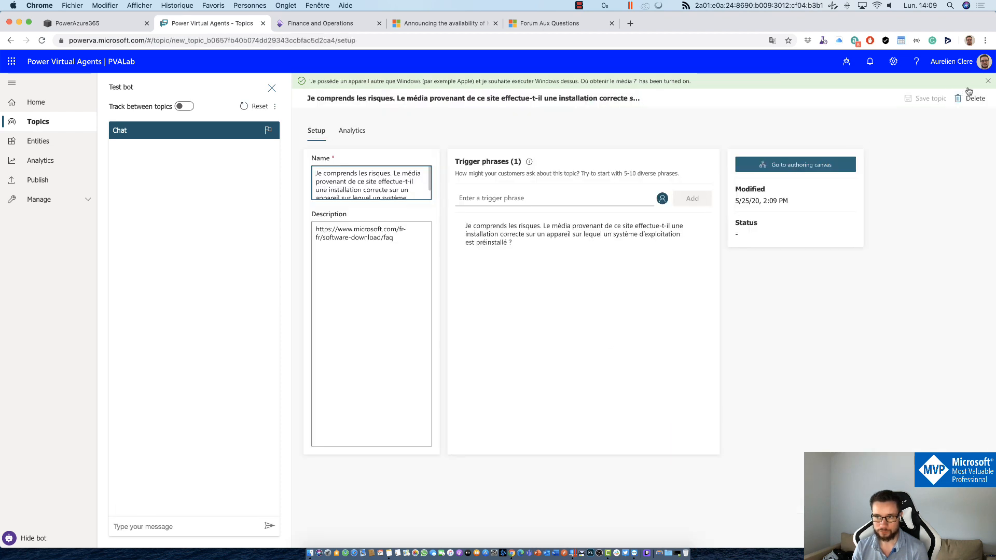
click(988, 81)
click(65, 122)
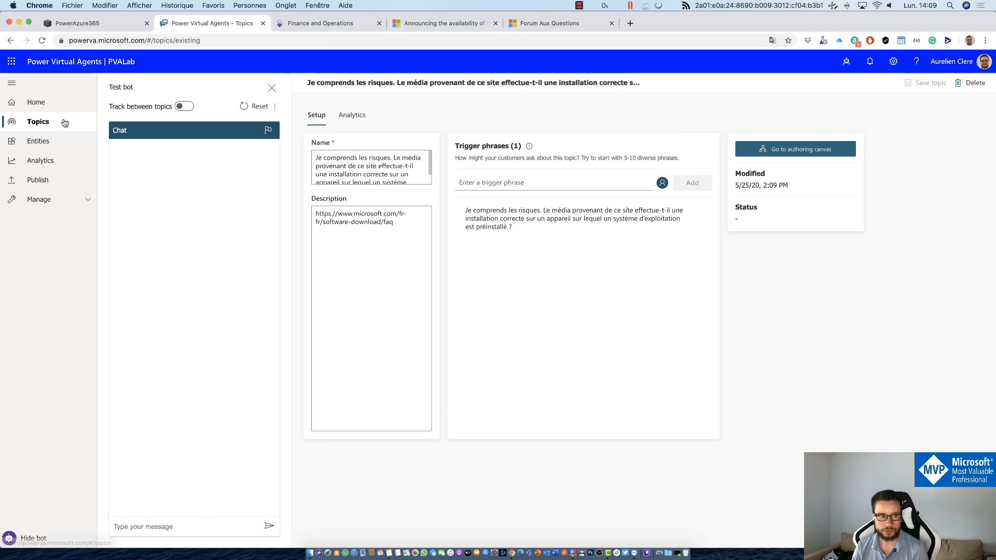
scroll(679, 363, down, 3)
click(668, 345)
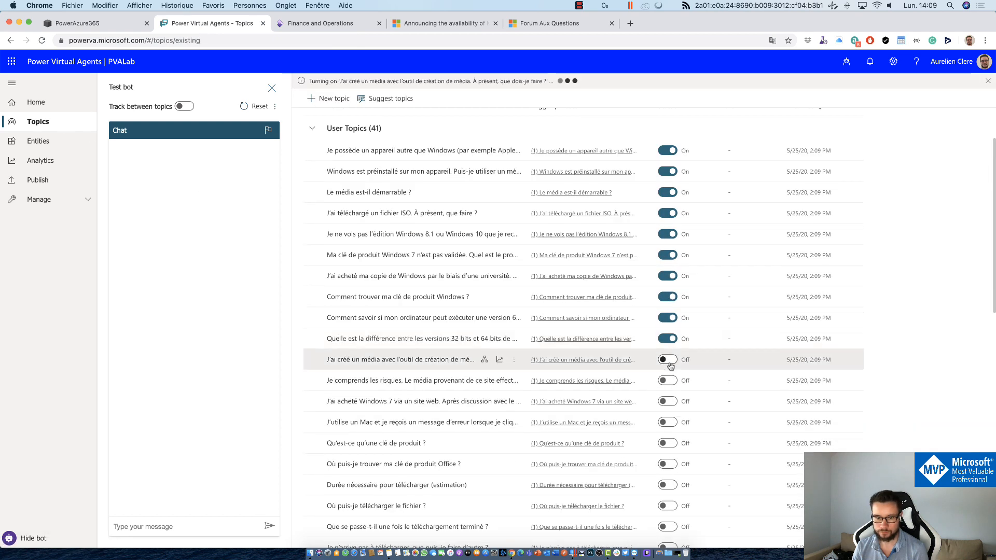
click(668, 382)
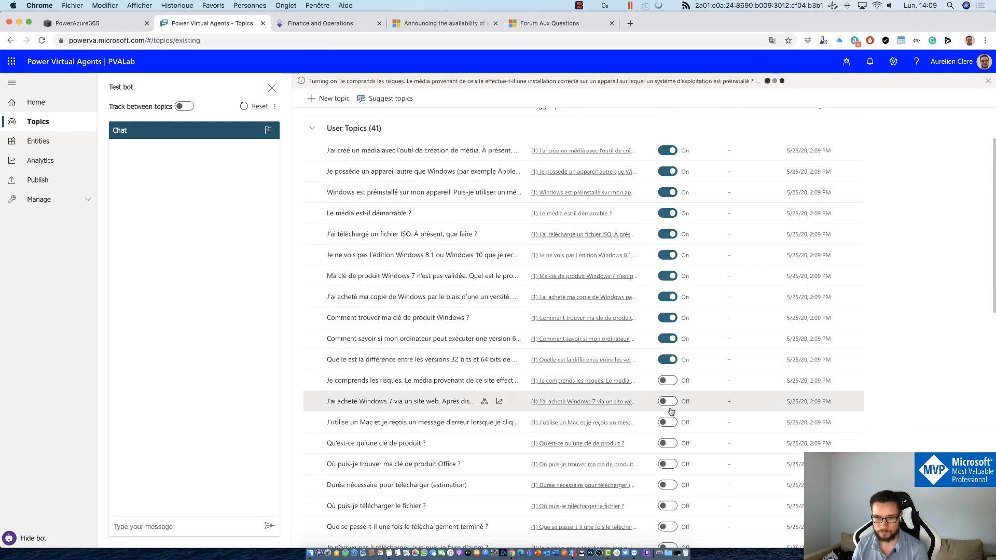
click(670, 405)
Step: Turn on the Mac error, product key, Office key location, download time, download location and finished-download topics
scroll(694, 408, down, 1)
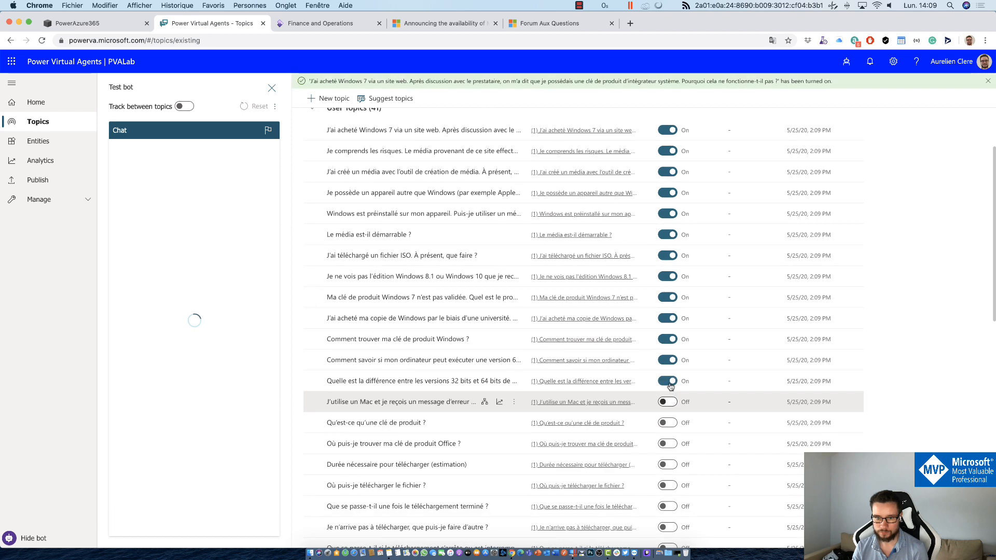
click(669, 394)
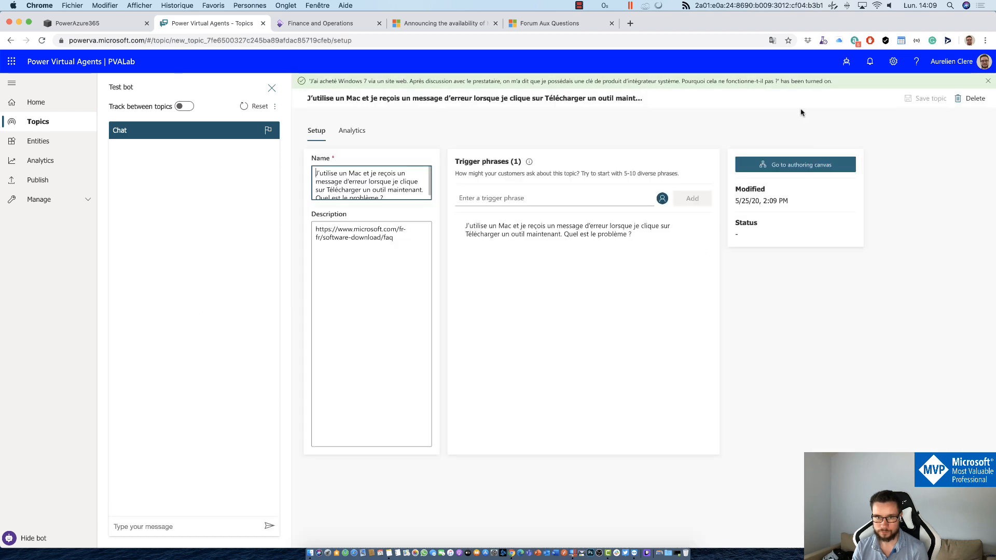
click(989, 82)
click(10, 40)
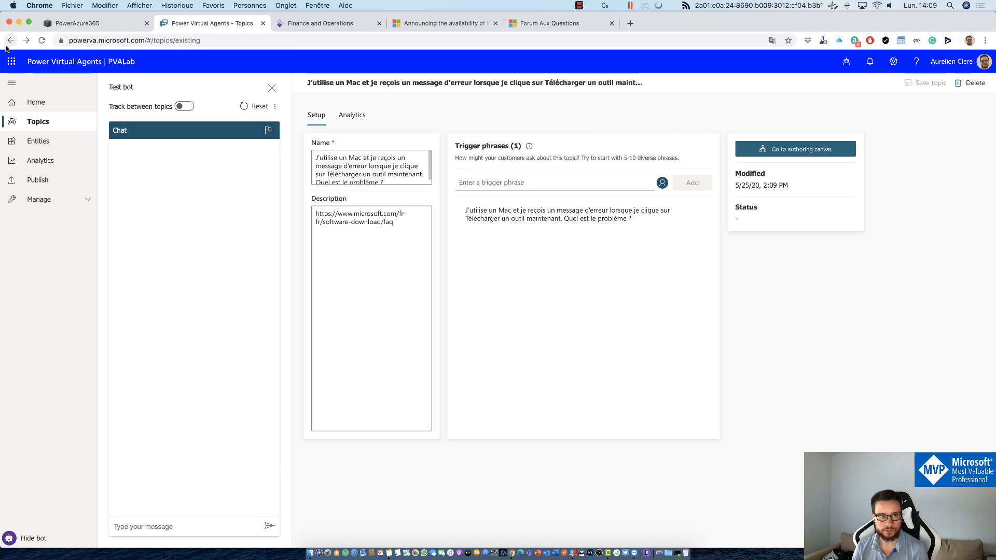
scroll(658, 293, down, 3)
click(666, 321)
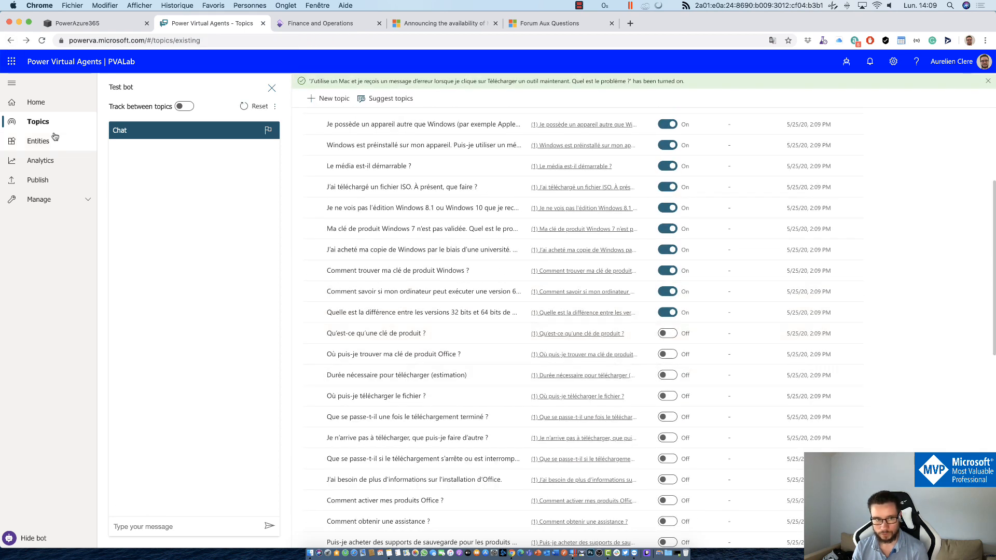
click(667, 333)
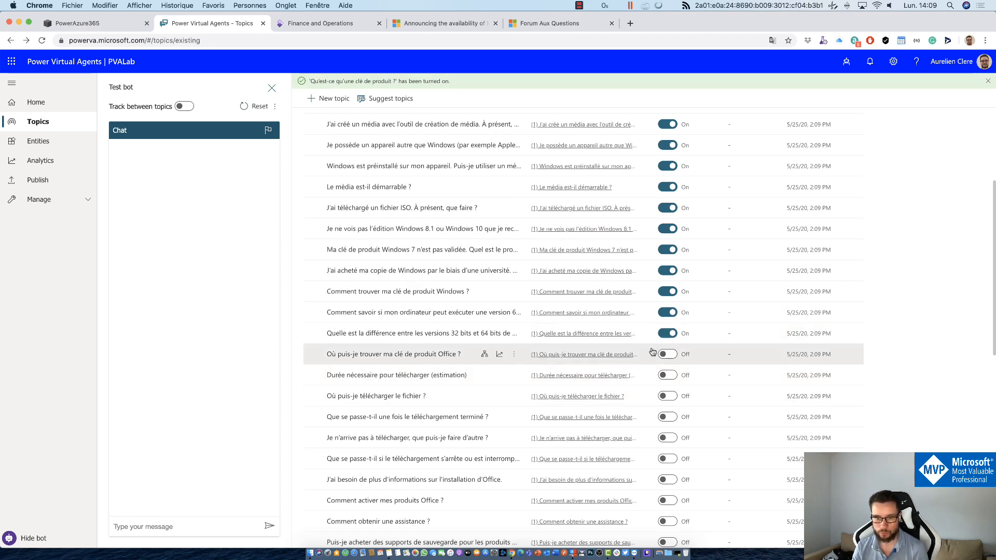
click(666, 354)
click(667, 375)
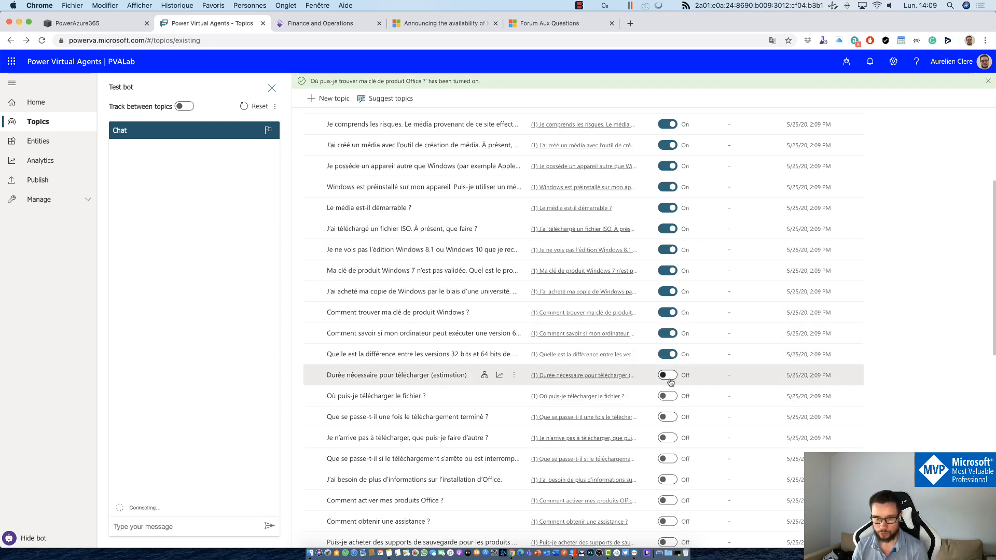
click(666, 397)
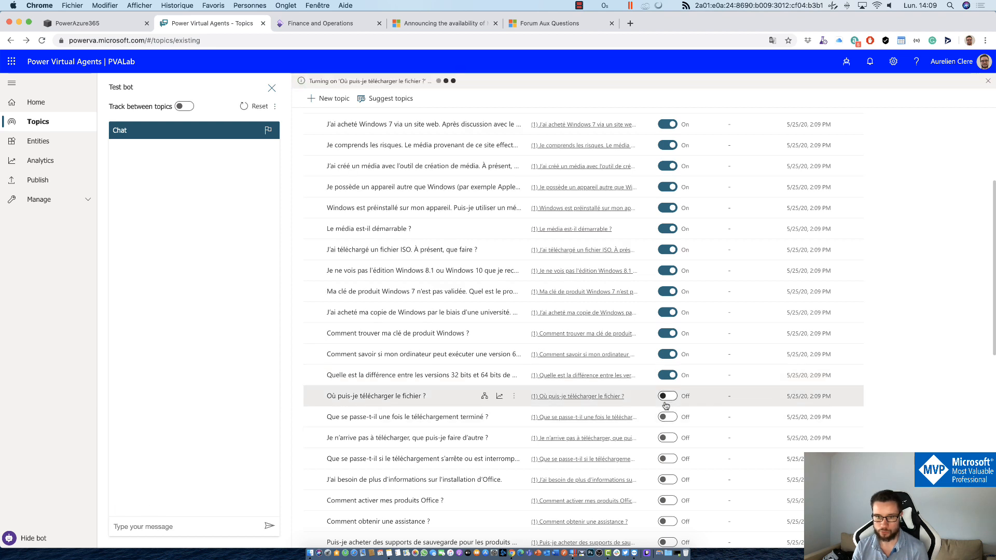
click(669, 417)
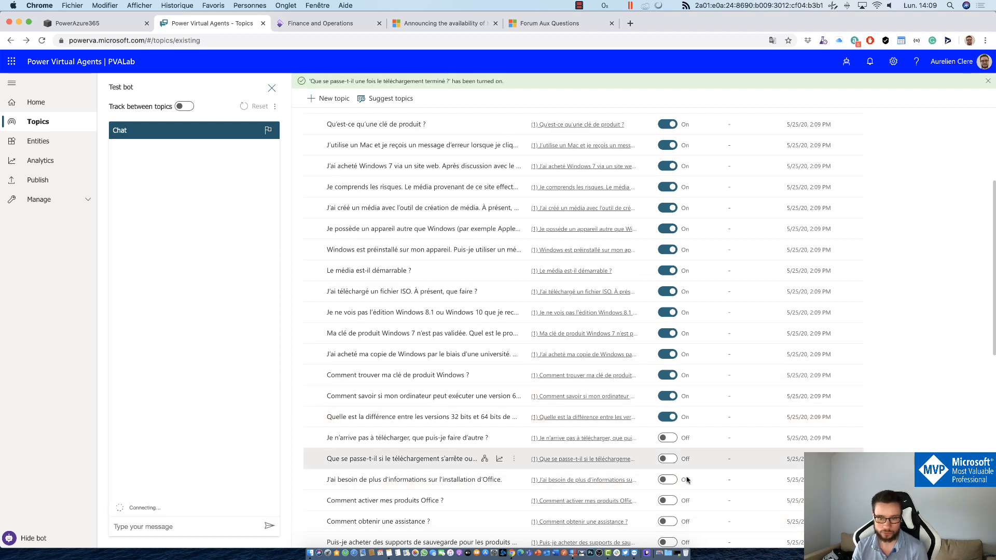
Step: Turn on the download troubleshooting, Office activation, support, backup media, key recovery and Returns and refund topics
click(666, 445)
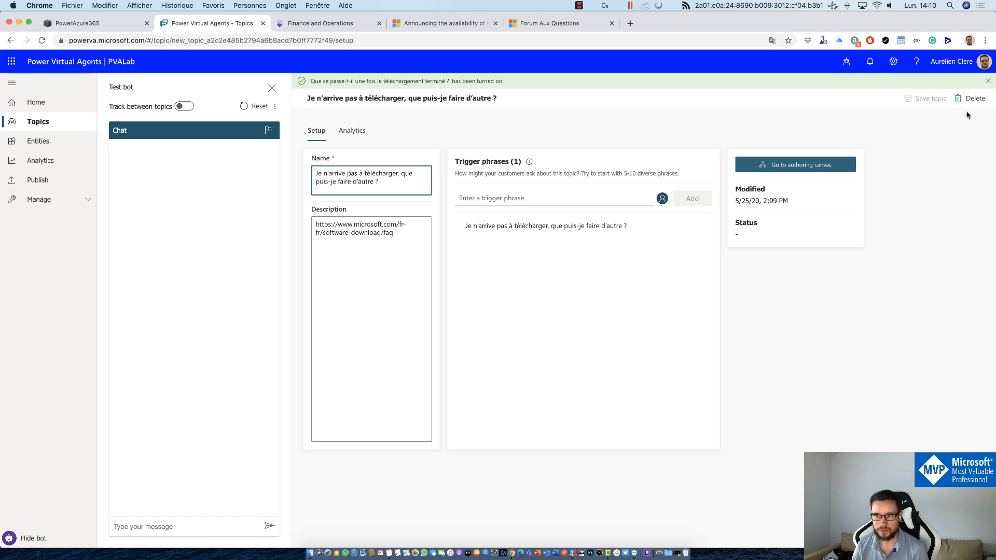
click(38, 122)
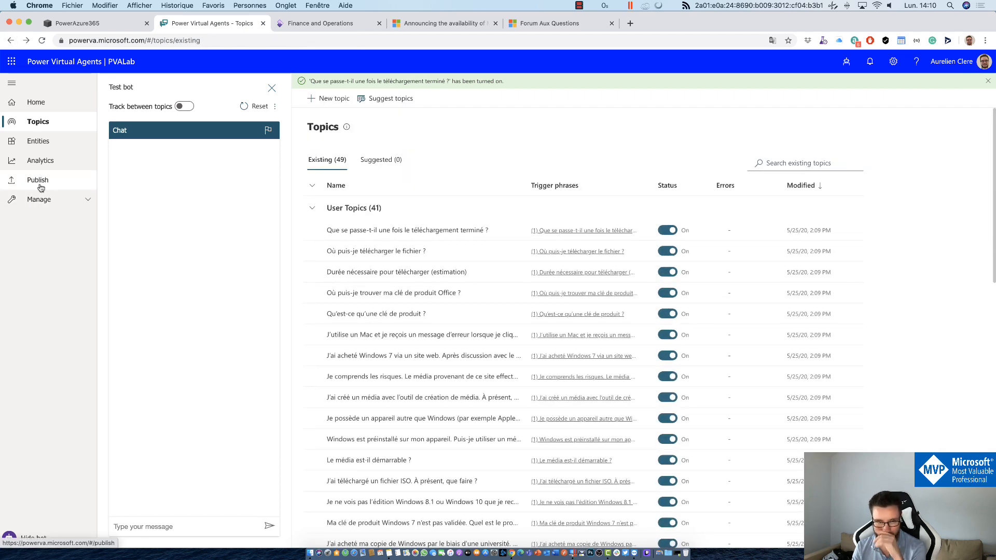
scroll(487, 358, down, 10)
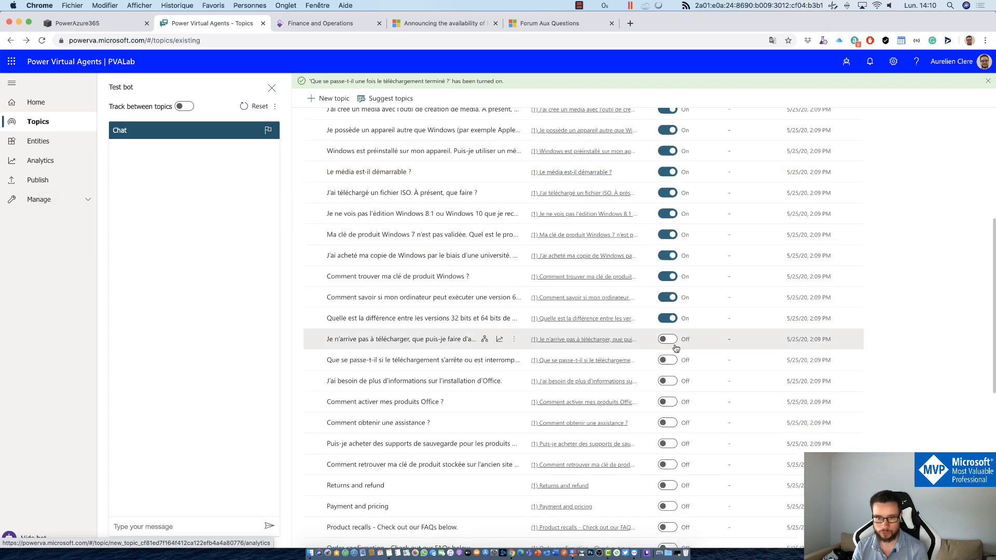
click(669, 340)
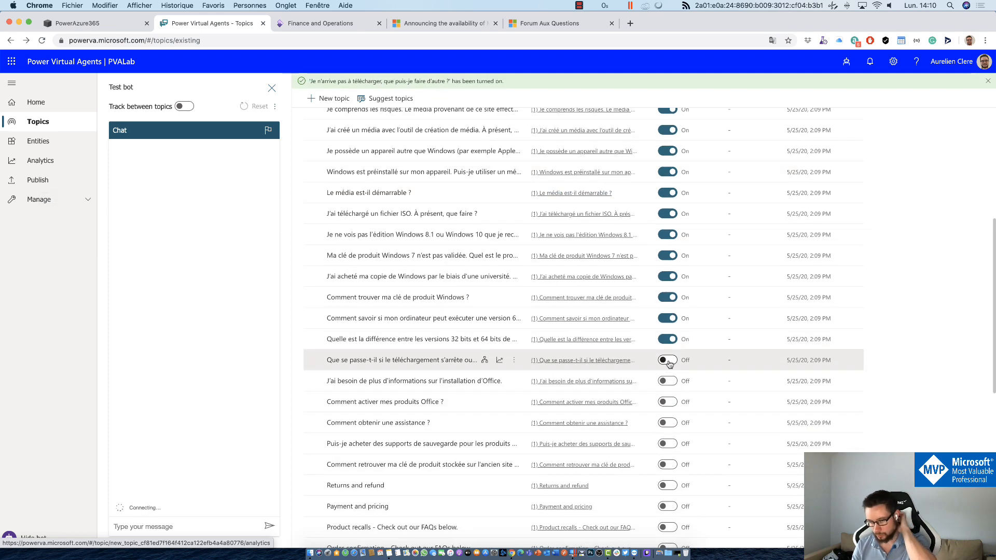
click(668, 362)
click(667, 381)
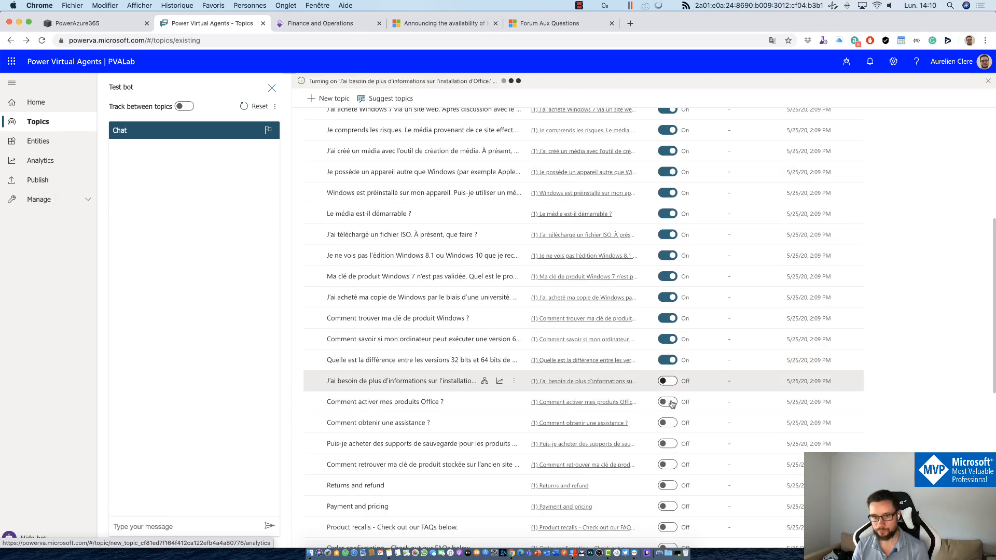
click(668, 403)
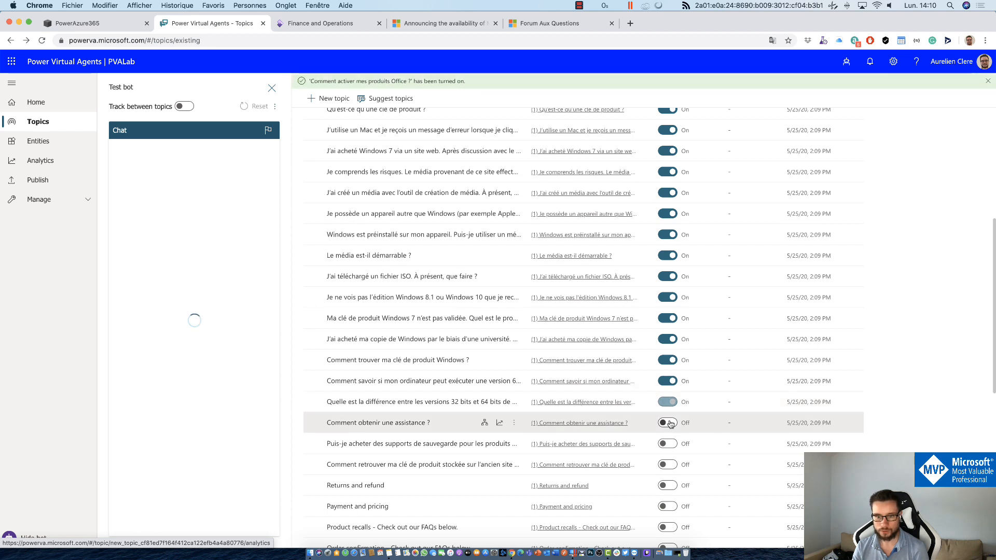
click(667, 422)
click(673, 446)
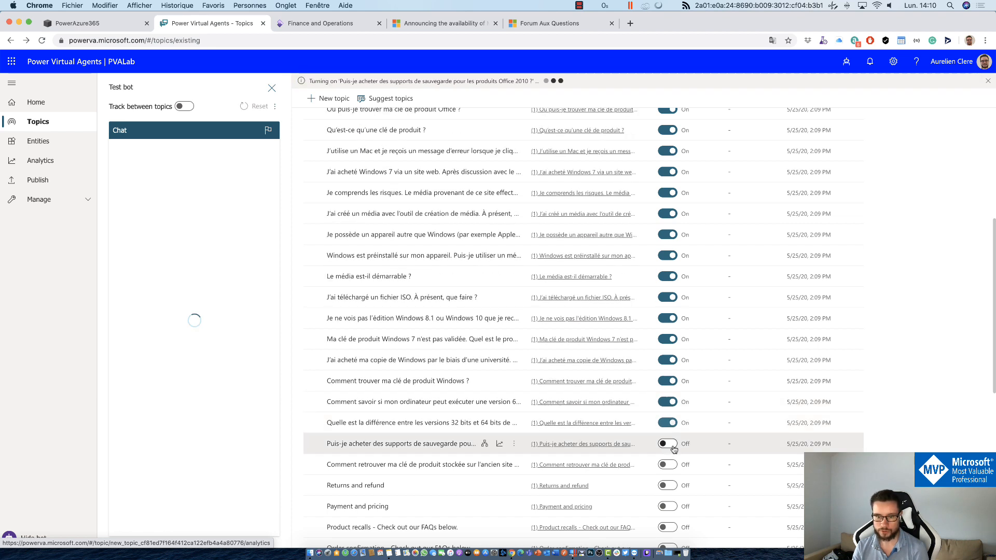
click(668, 465)
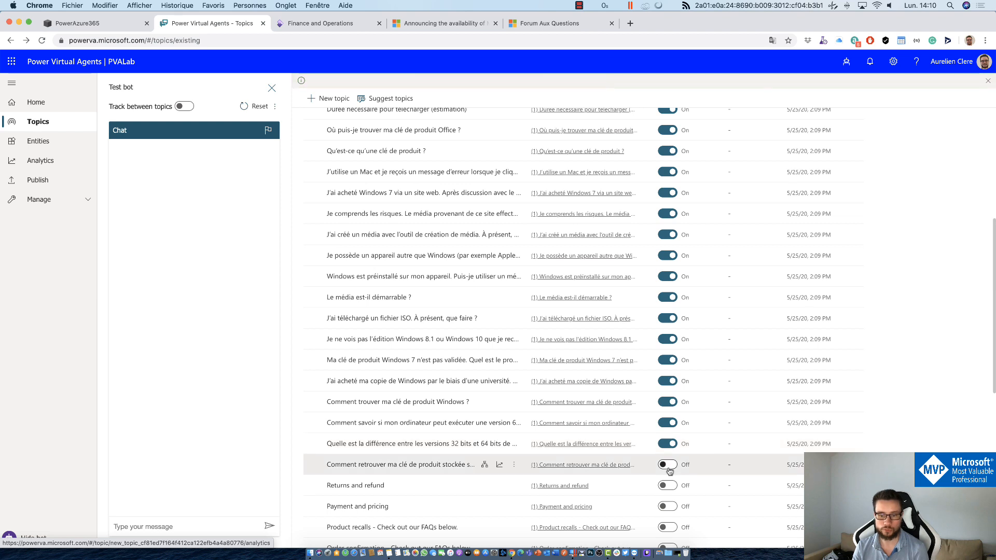
click(667, 485)
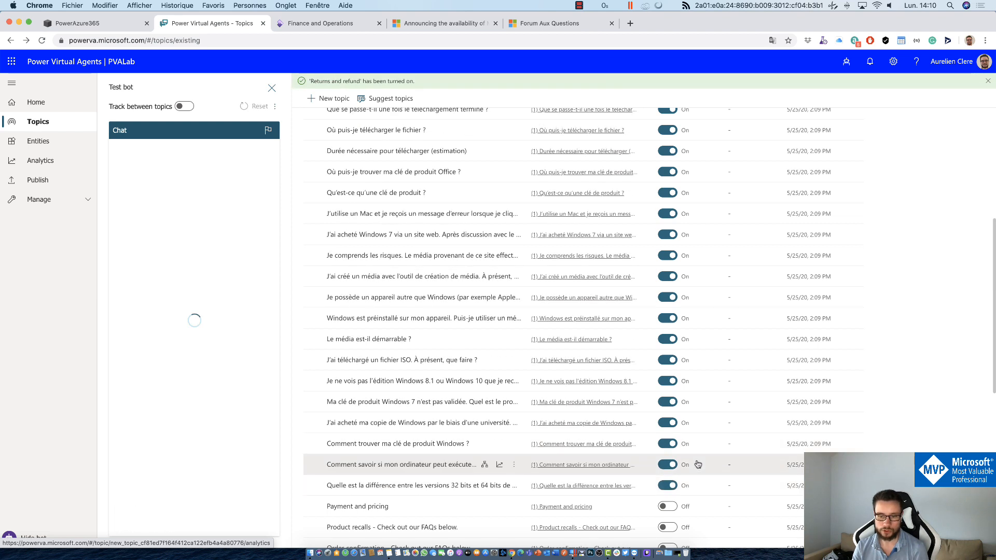
Step: Turn on Payment and pricing, Product recalls, Order confirmation, Add a promo code and Membership topics
click(668, 424)
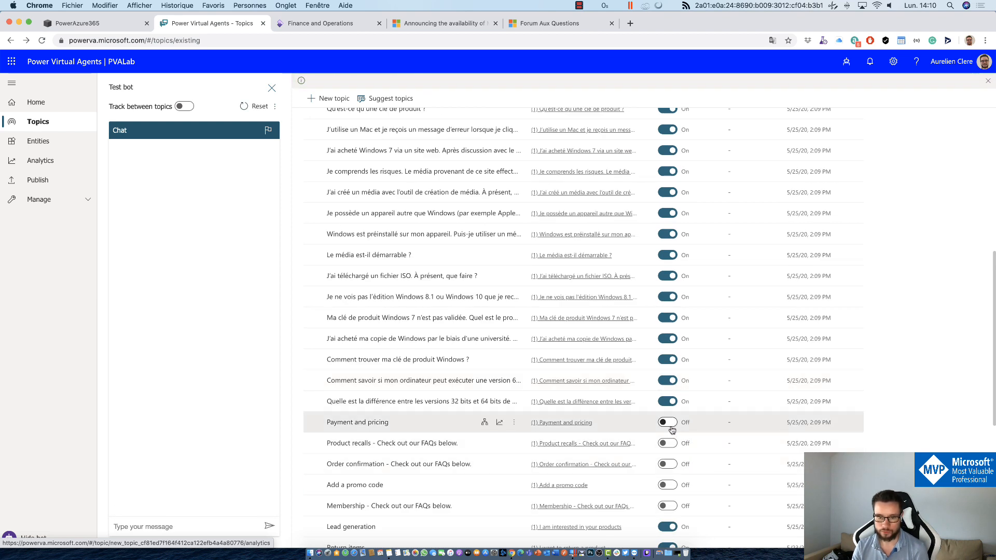
click(673, 445)
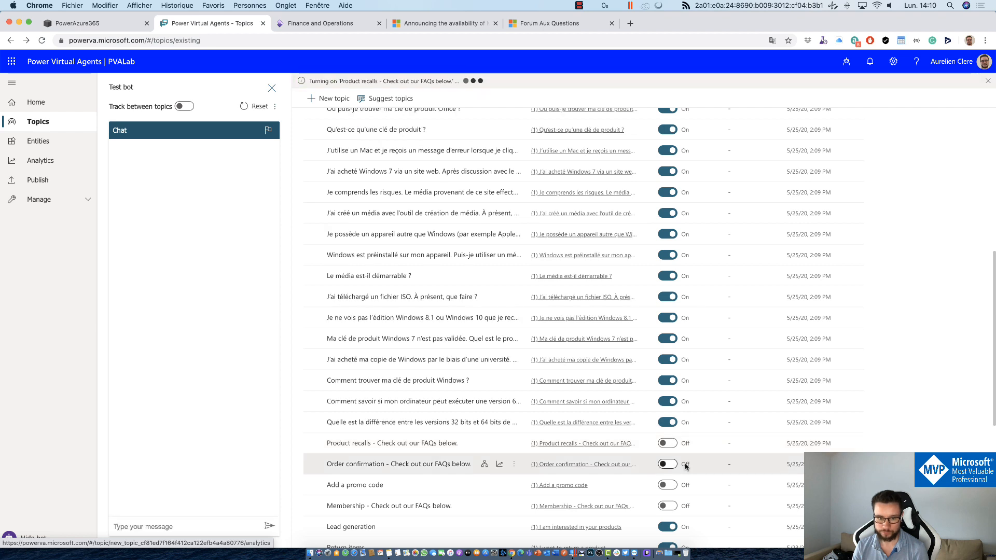
click(669, 467)
click(668, 485)
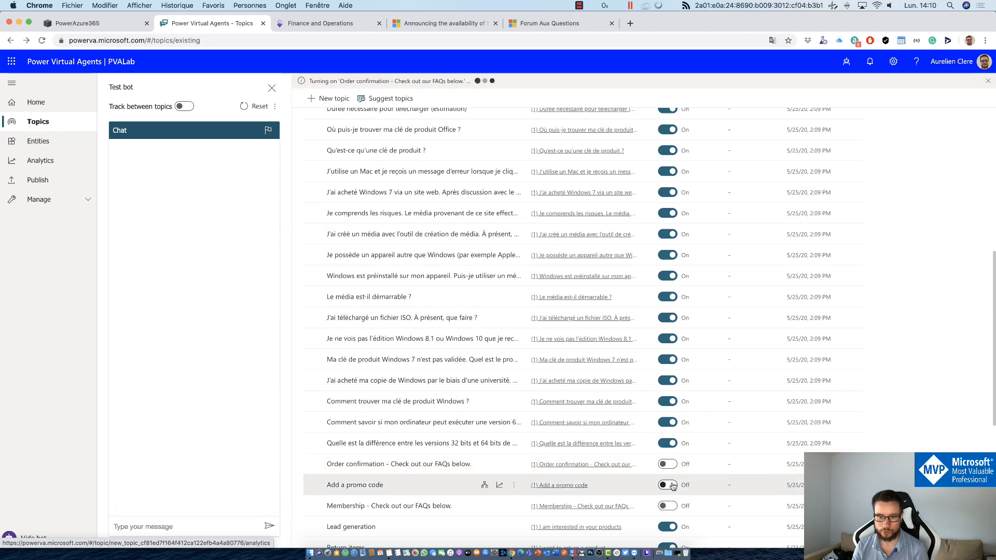
click(668, 507)
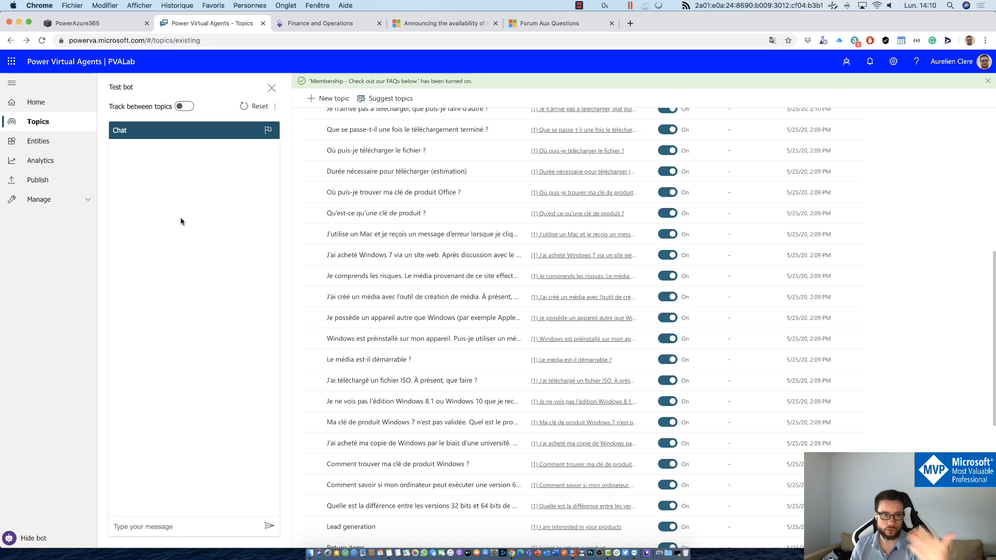
click(83, 39)
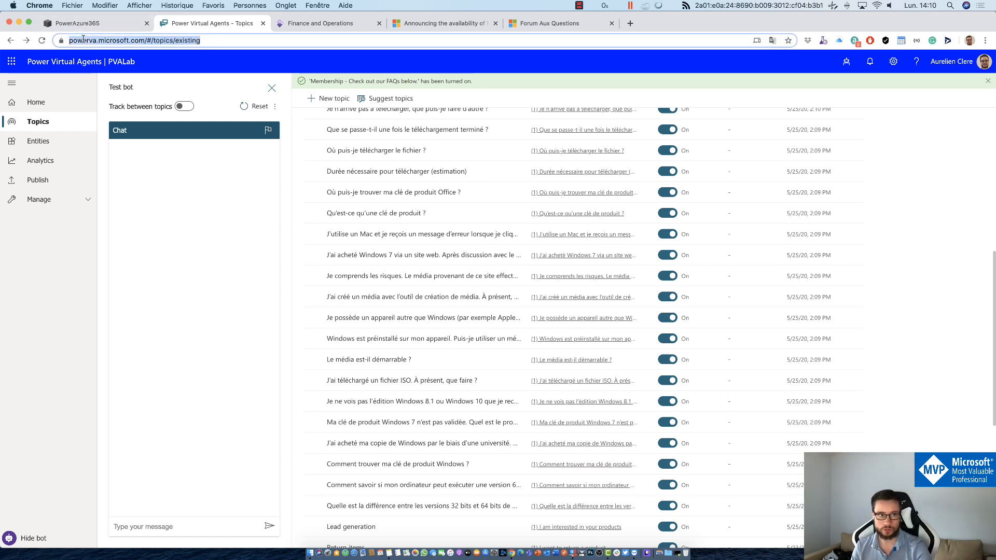
click(988, 81)
scroll(643, 332, down, 5)
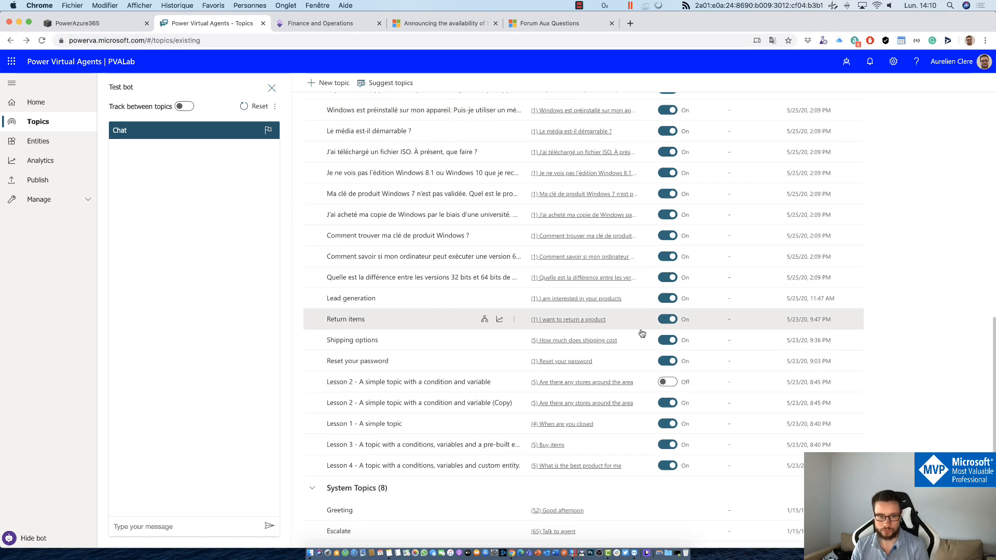
scroll(623, 331, up, 10)
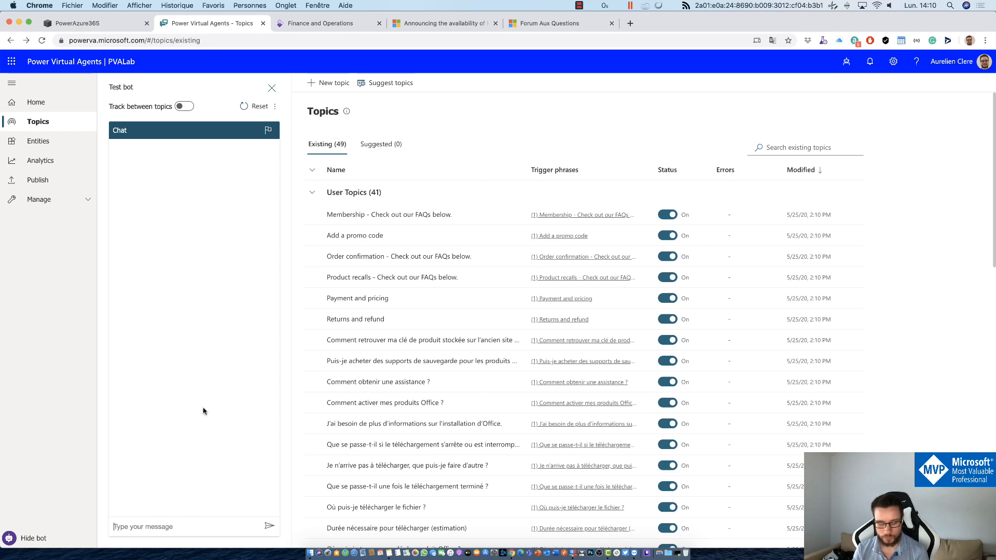
Step: Ask the test bot 'Add a promo code' and review its answer
text(Add a prom)
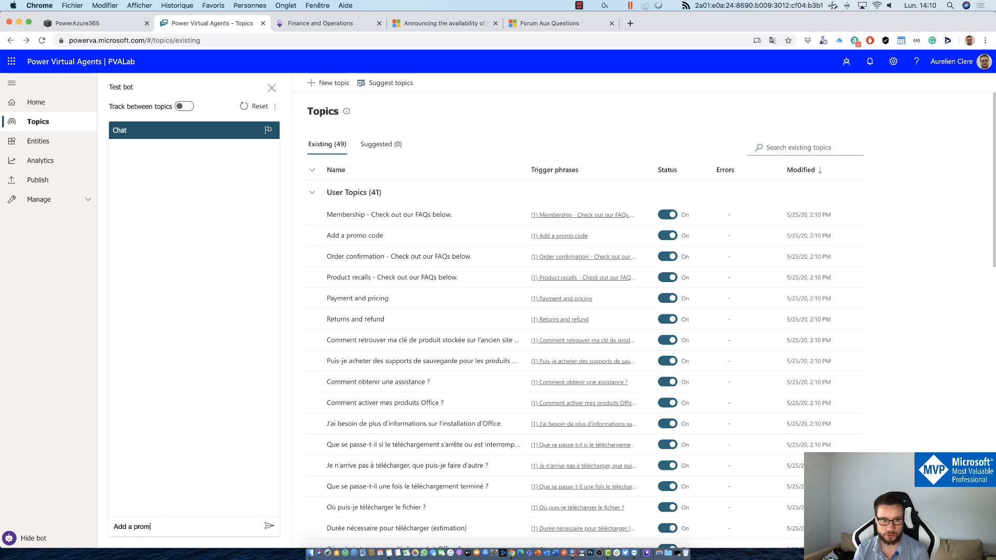
text(o code)
key(Return)
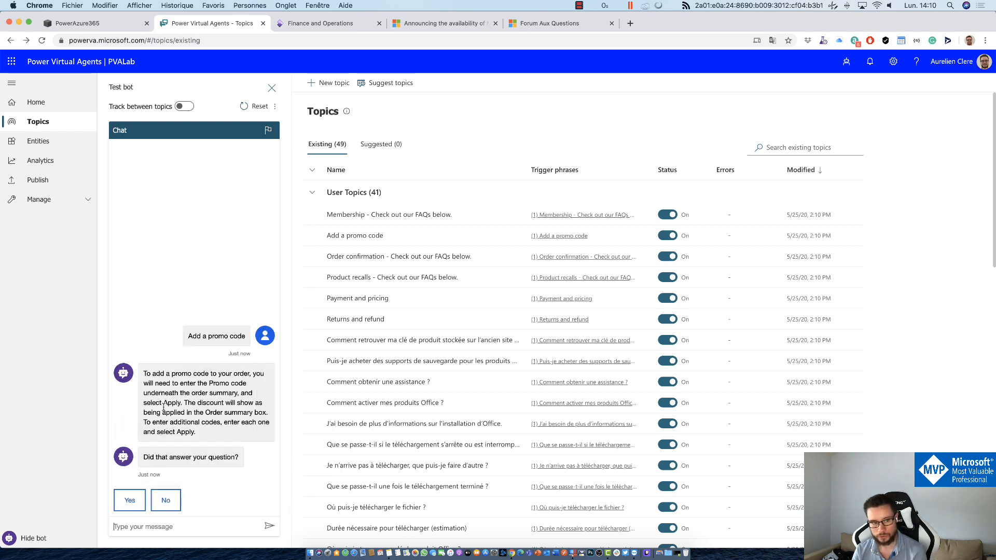
drag(176, 362, 214, 442)
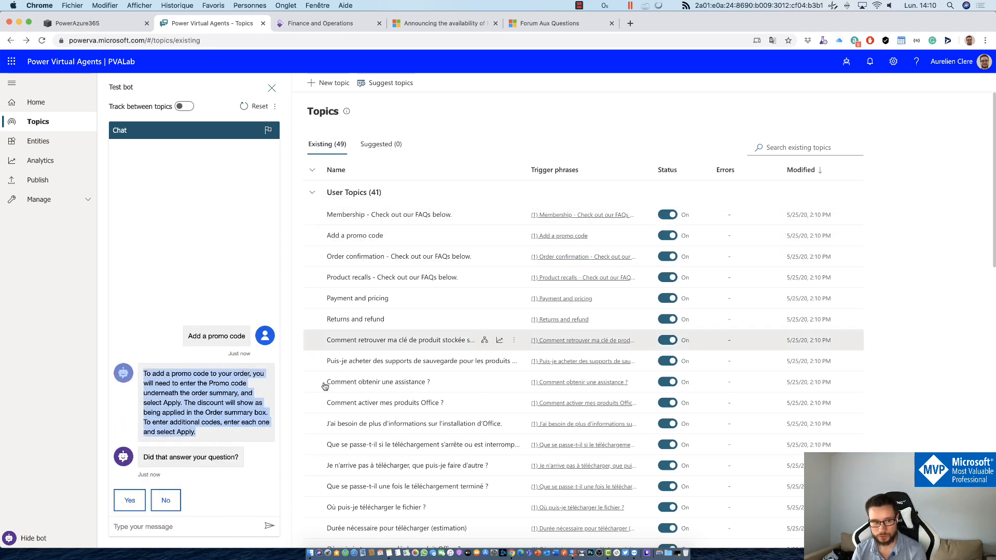
click(198, 475)
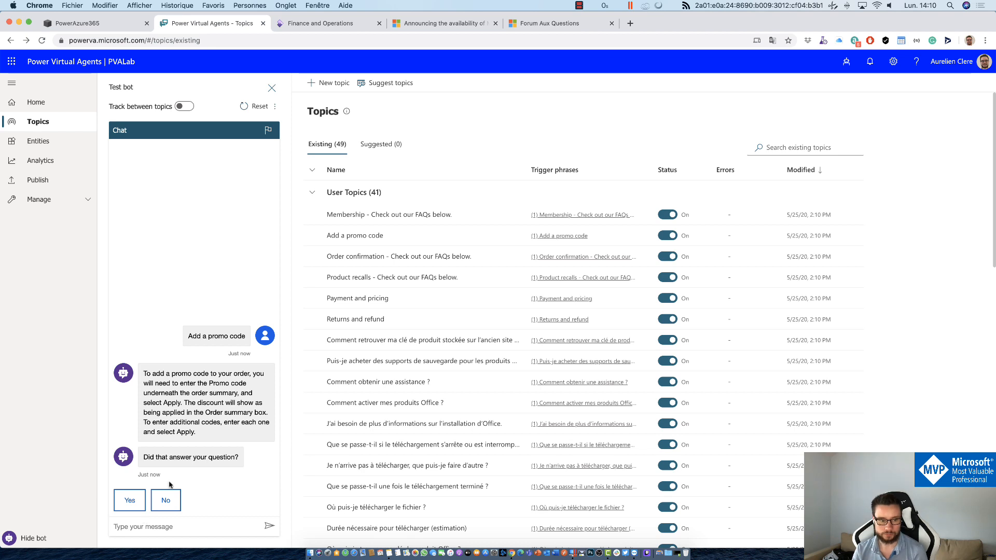
Step: Confirm the answer helped, rate the chat Excellent, and end the conversation
click(133, 510)
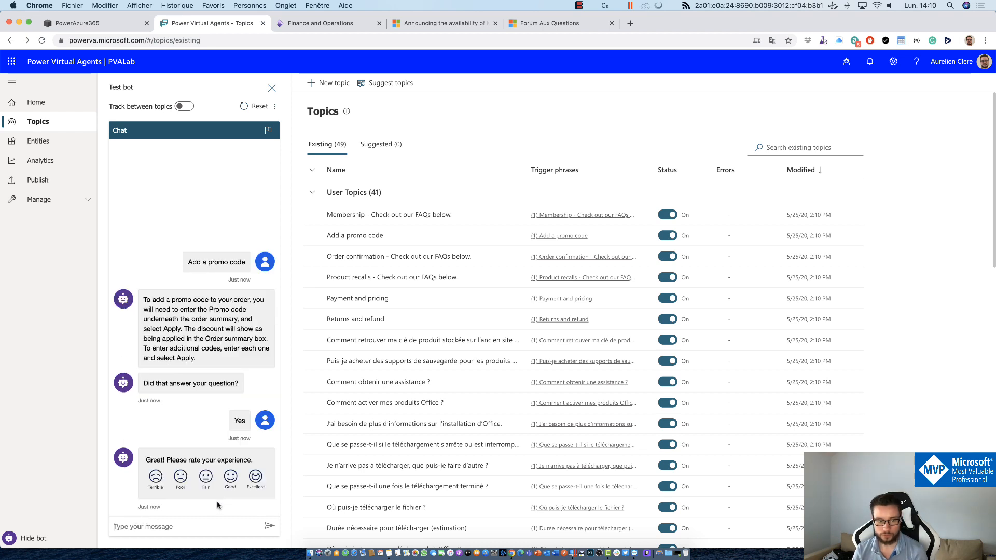
click(261, 486)
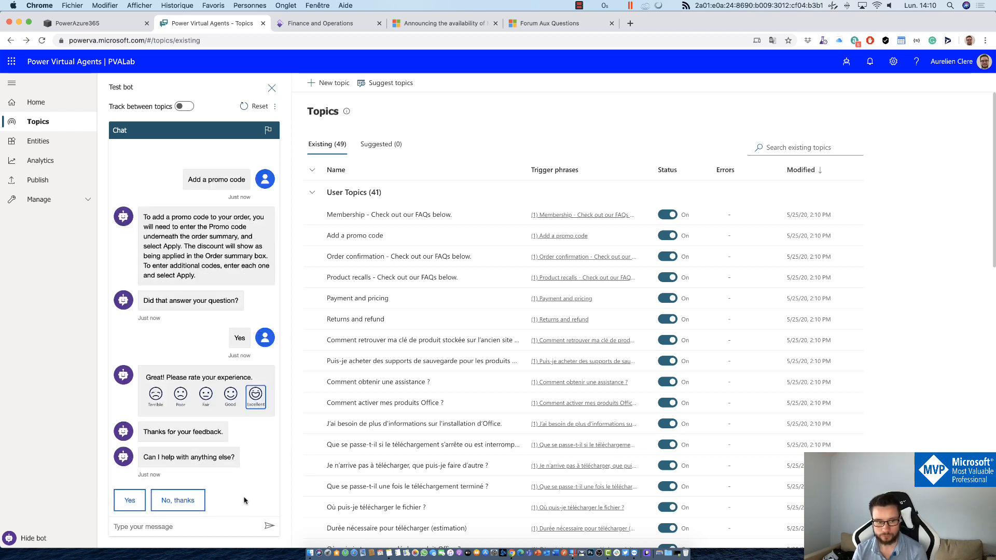
click(159, 506)
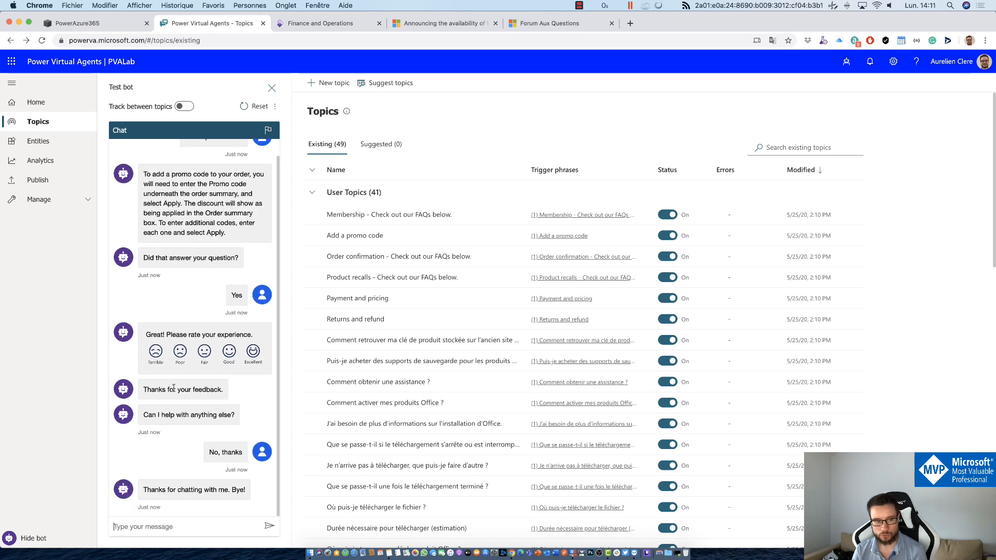
drag(148, 389, 211, 431)
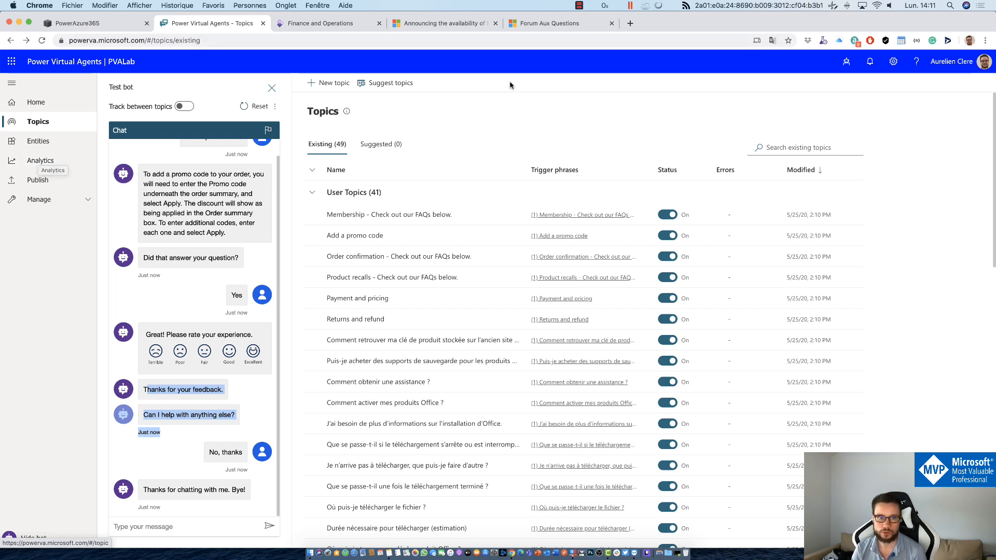
click(521, 100)
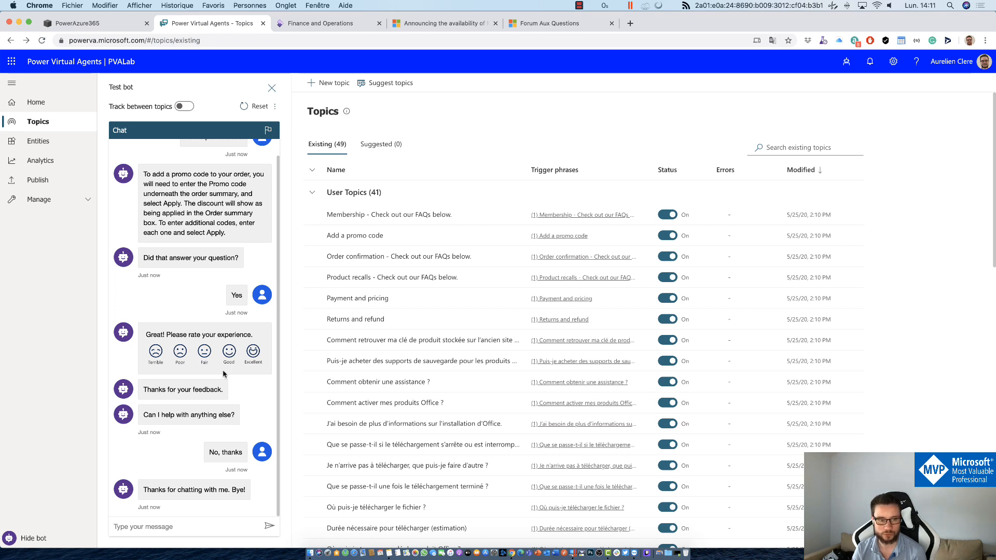
scroll(229, 358, up, 1)
scroll(229, 358, down, 1)
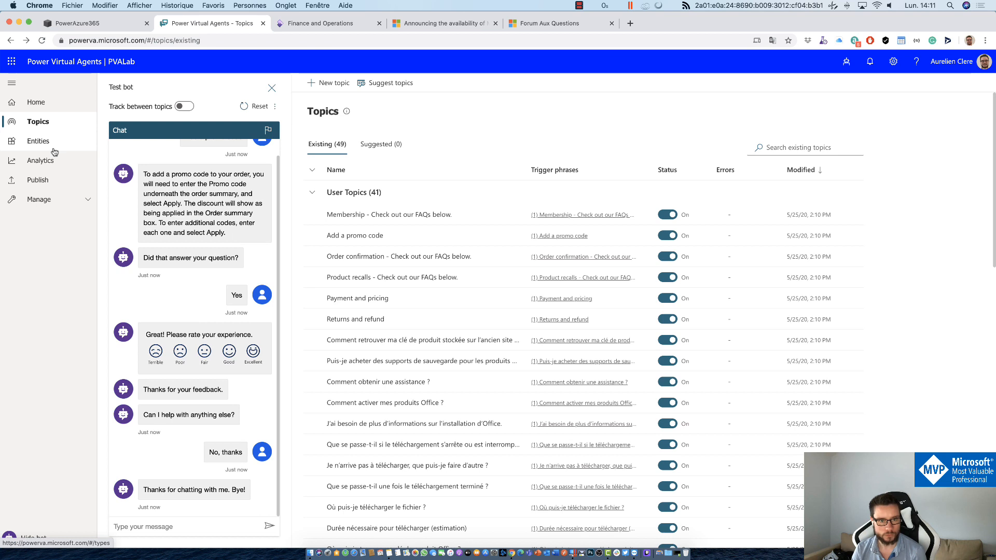
Step: Open the bot's Entities list and browse the available entities
click(73, 141)
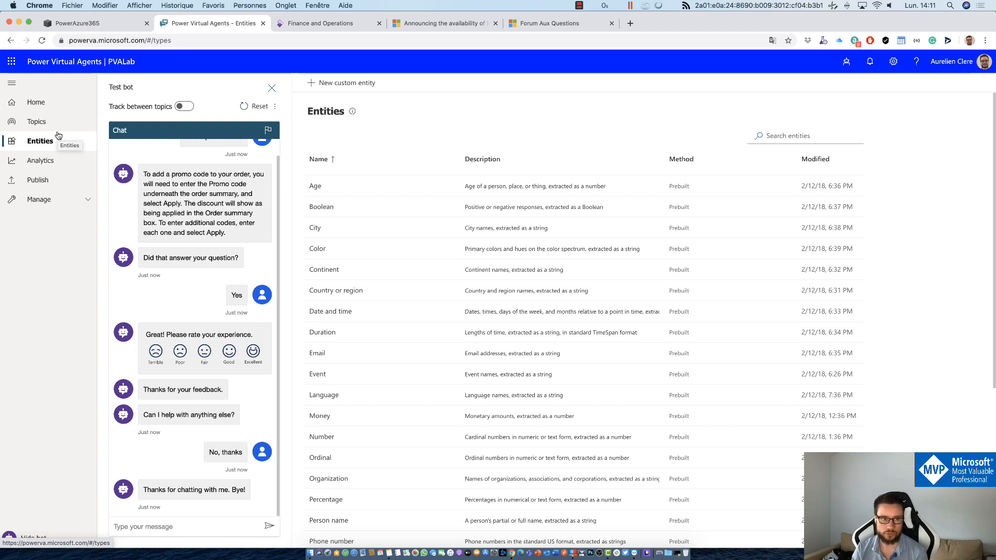
scroll(246, 161, up, 1)
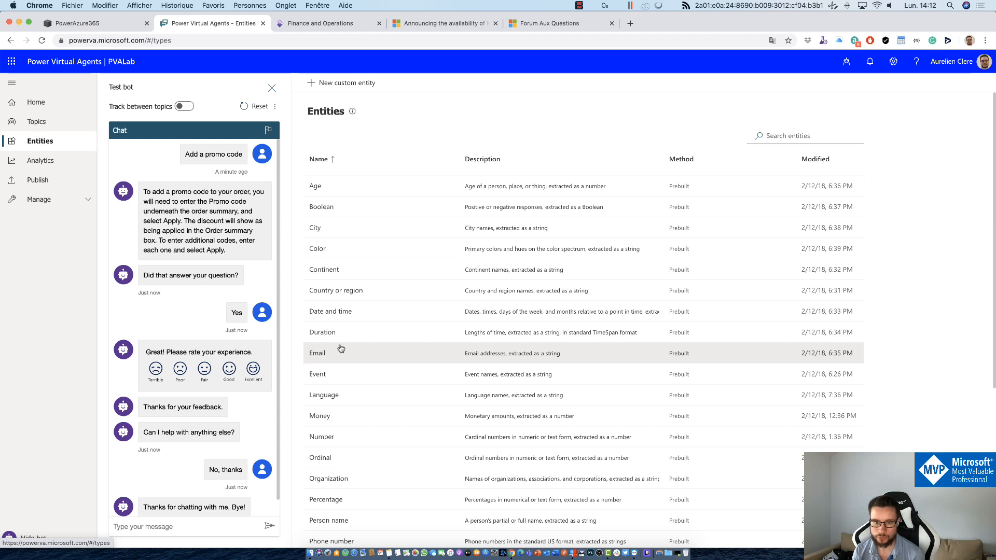
scroll(373, 374, down, 5)
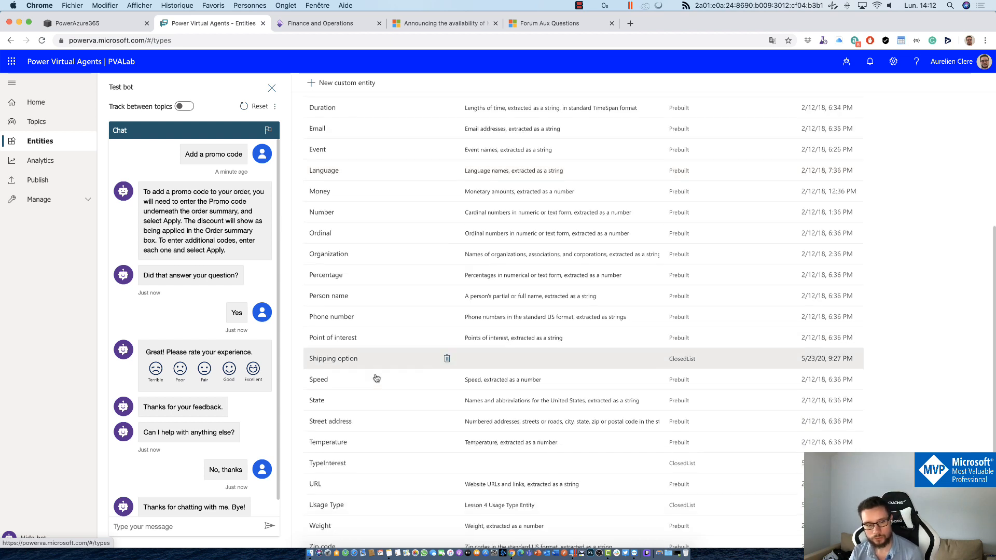
scroll(379, 394, up, 5)
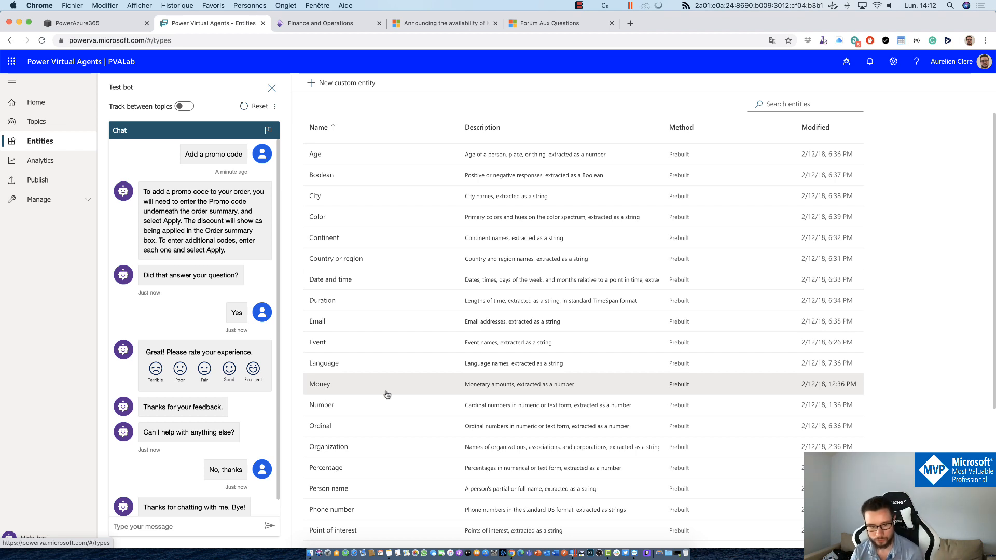
scroll(386, 394, up, 1)
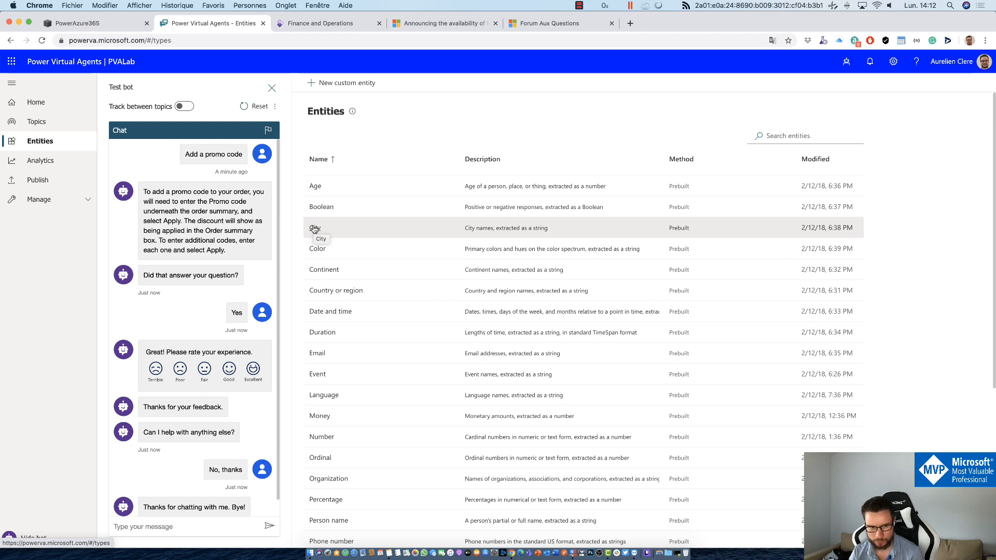
Step: Review the Age entity's examples, like 'I'm 19 years old', then close its details
click(315, 190)
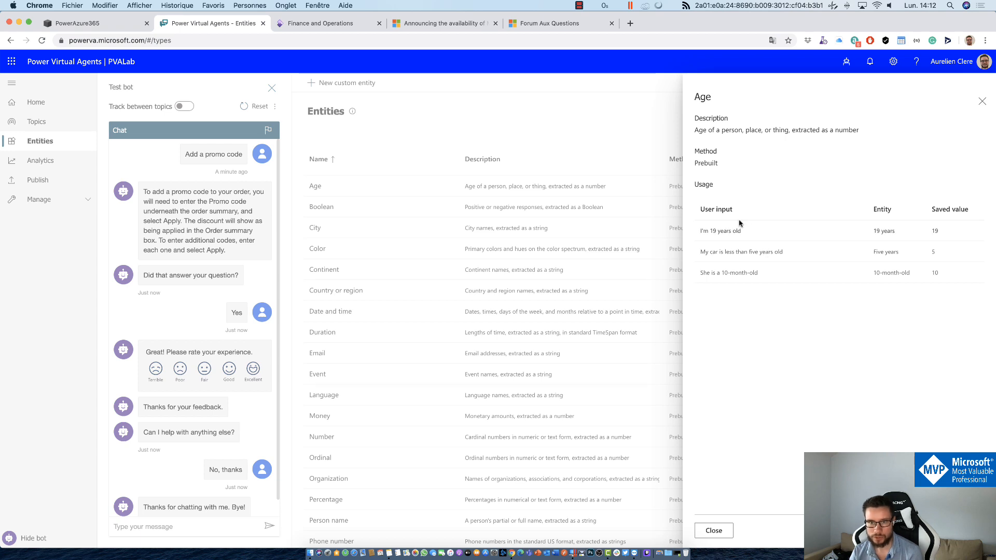
drag(742, 231, 695, 231)
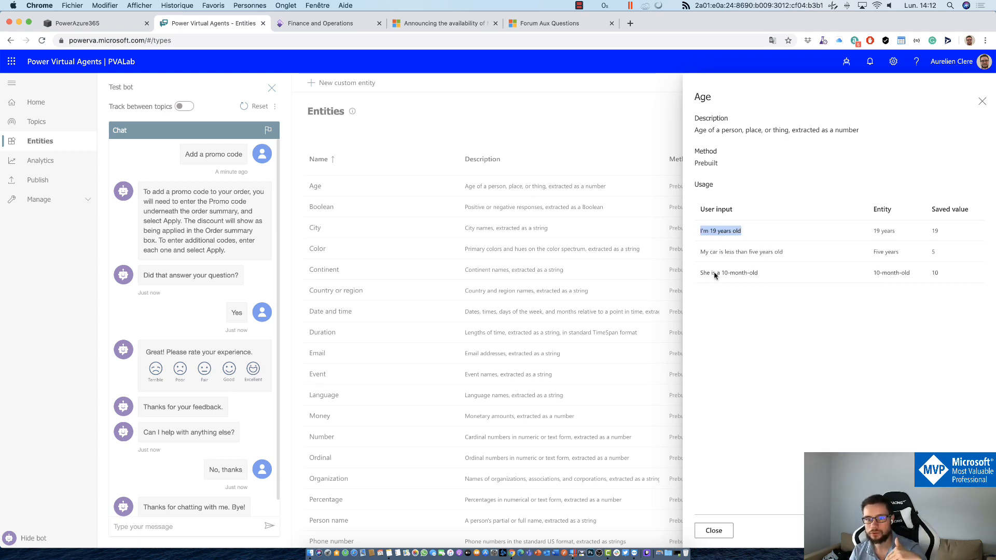
drag(715, 256, 782, 254)
click(780, 255)
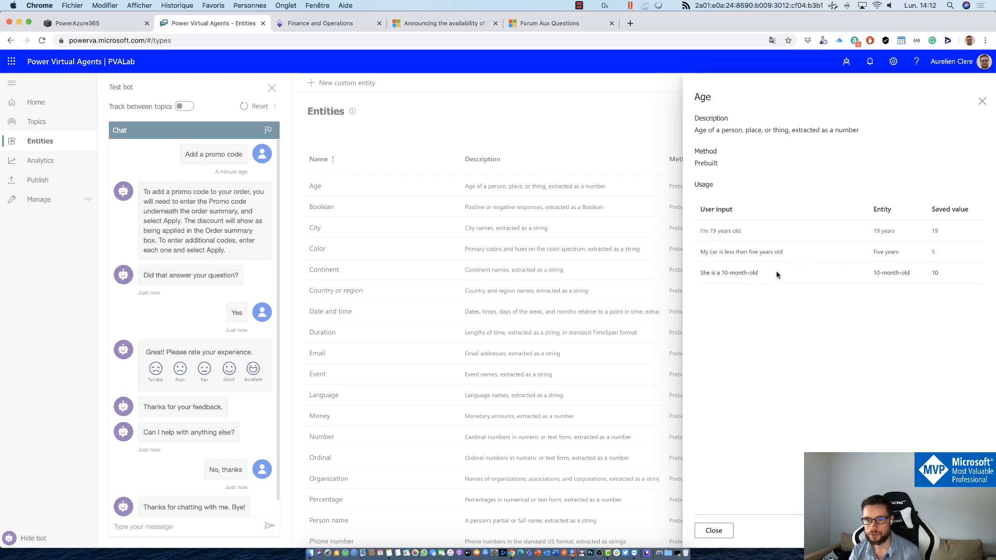
drag(770, 280, 706, 280)
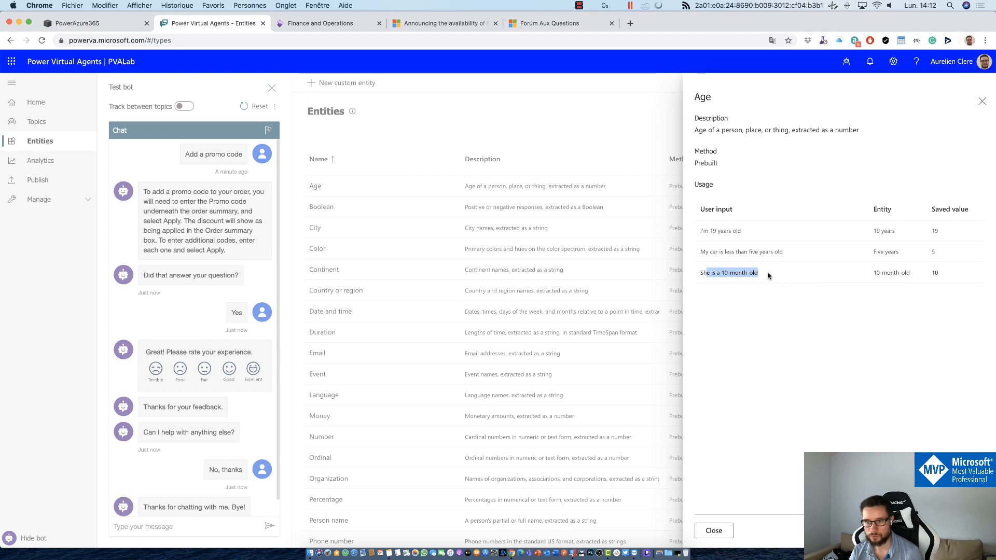
click(924, 279)
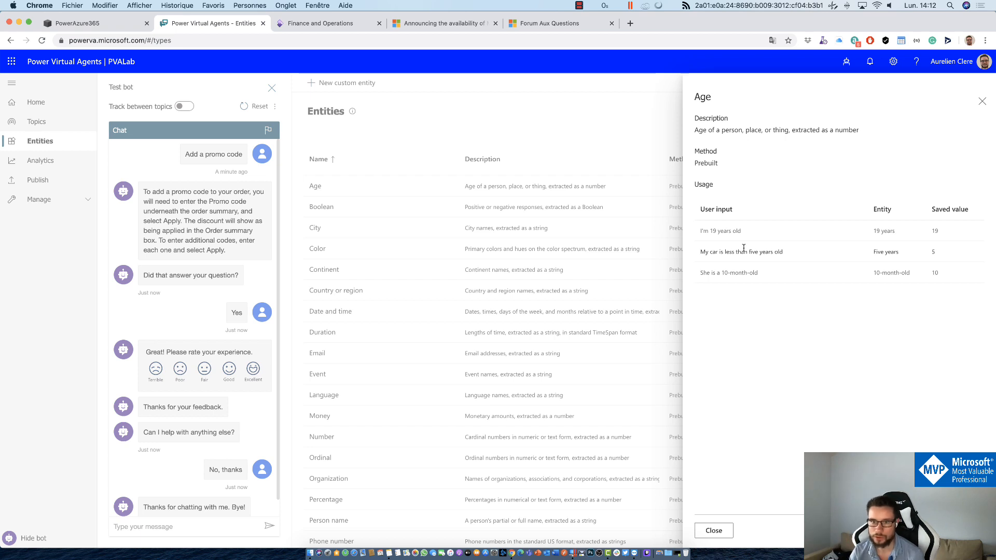
click(982, 101)
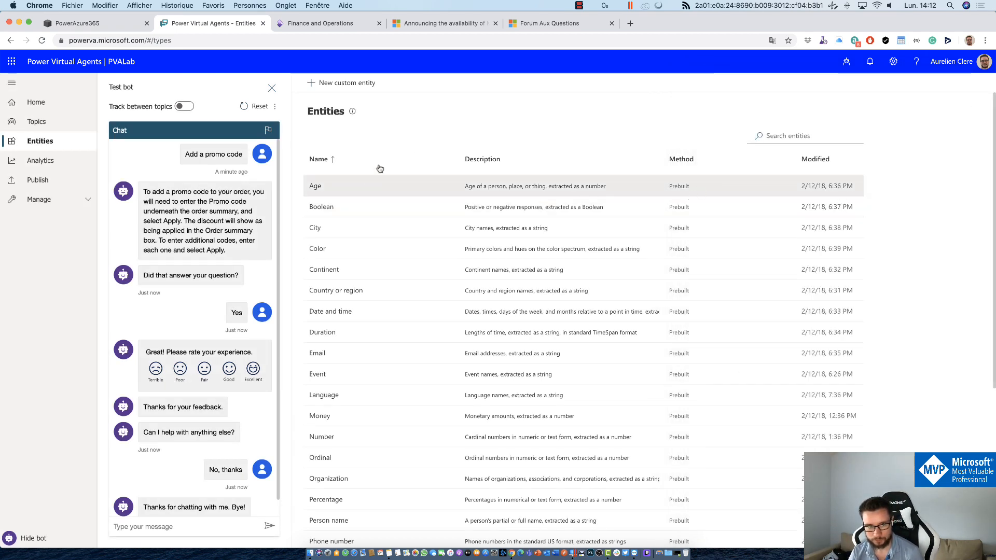
Step: Open the Shipping option entity from the Entities table to view its items and synonyms
scroll(394, 234, down, 5)
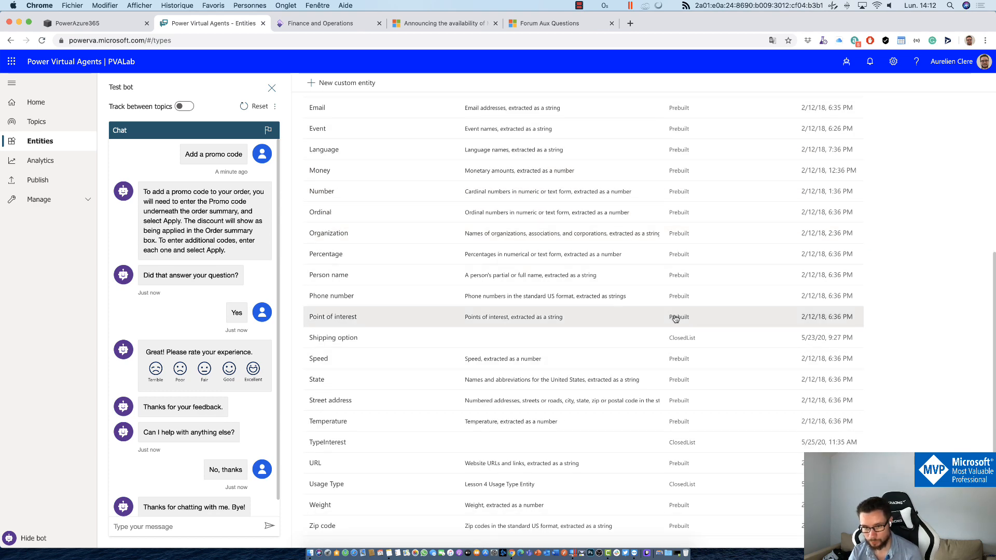
scroll(675, 319, up, 5)
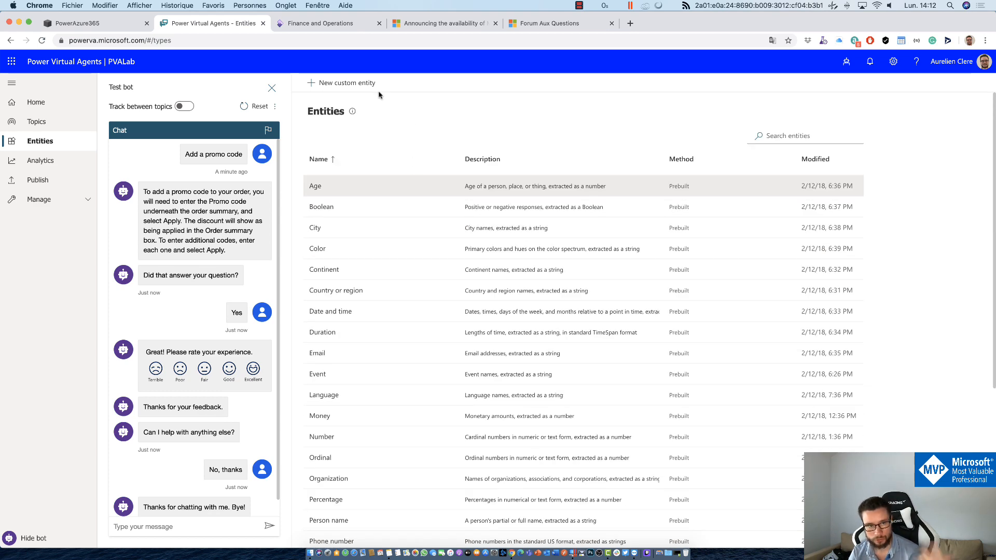
scroll(380, 295, down, 5)
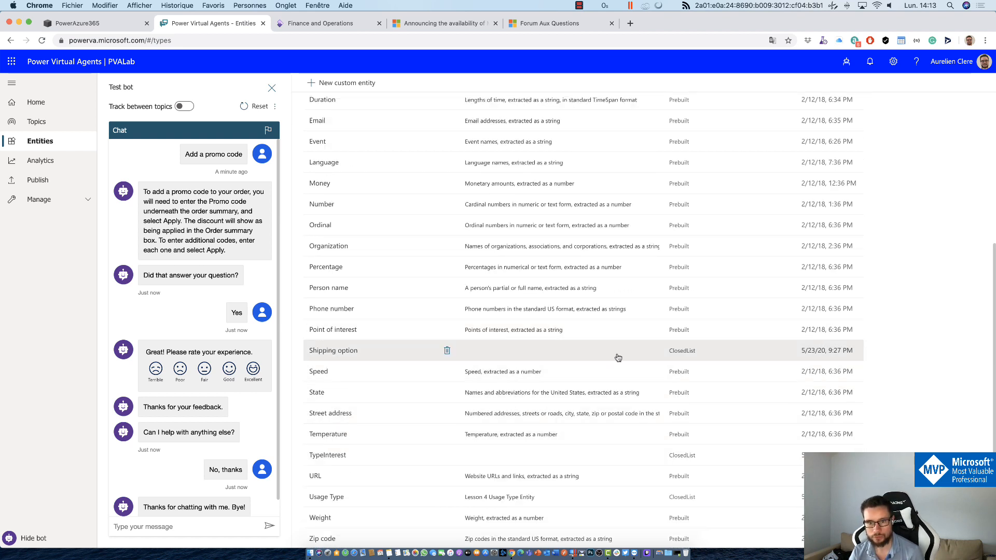
click(349, 351)
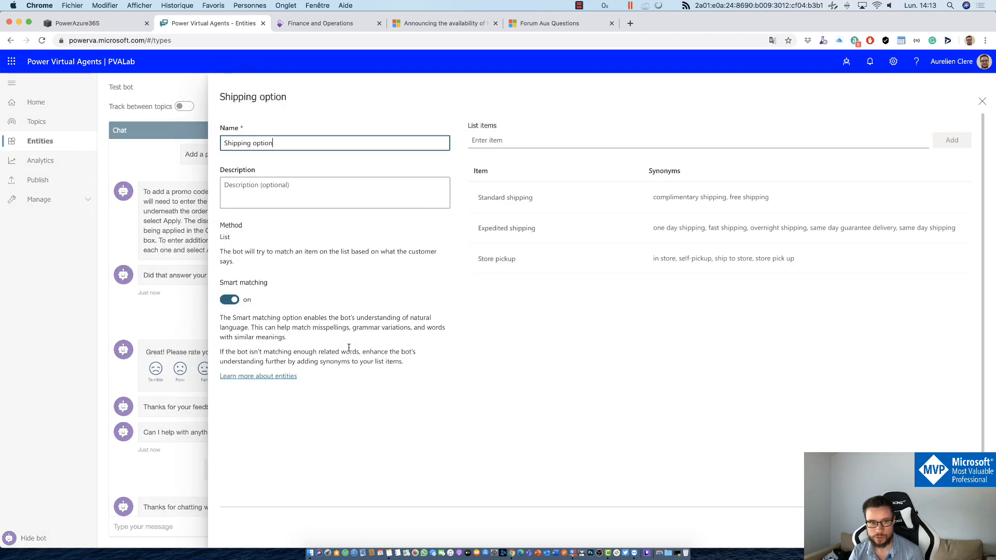
Step: Review the Shipping option entity's list method and Smart matching sections, then close the panel
click(612, 351)
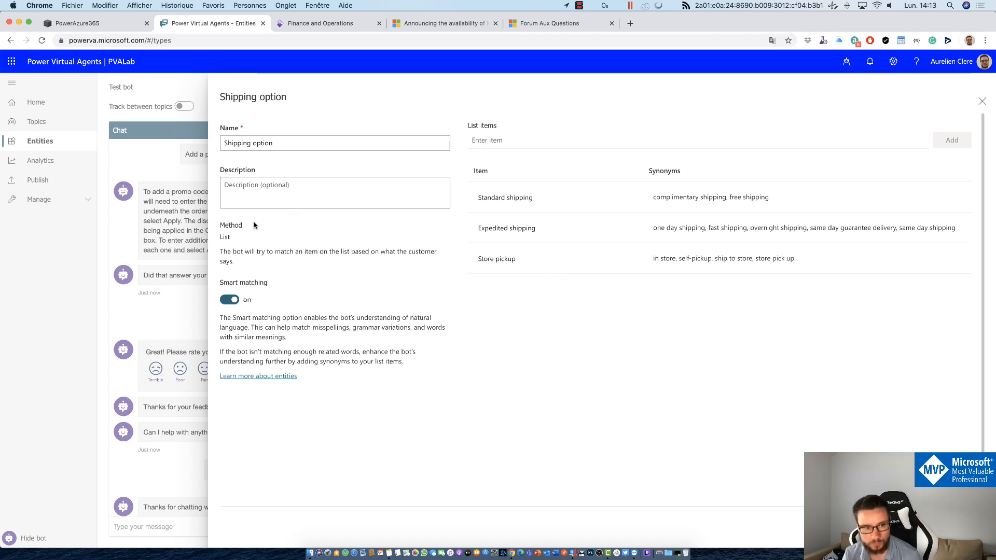
drag(231, 251, 254, 269)
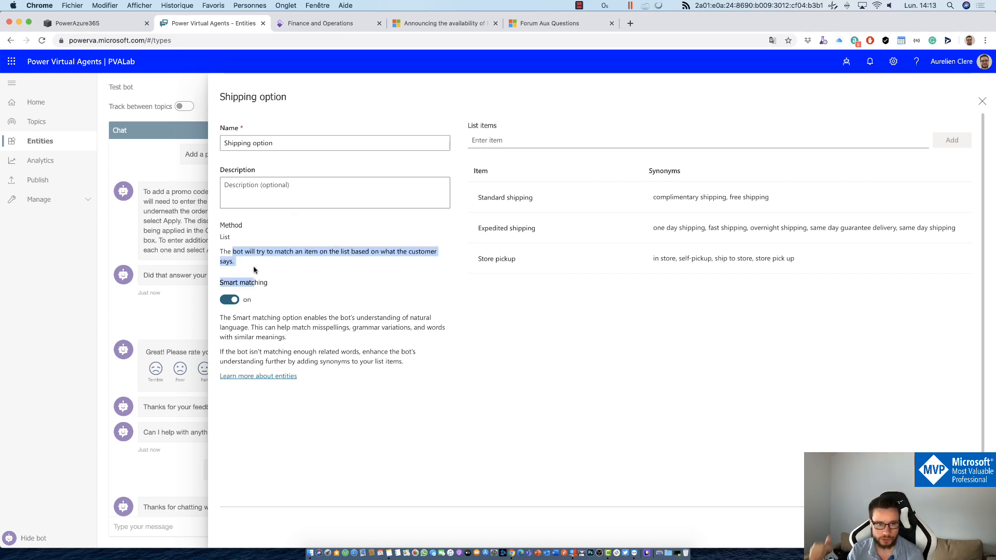
click(255, 269)
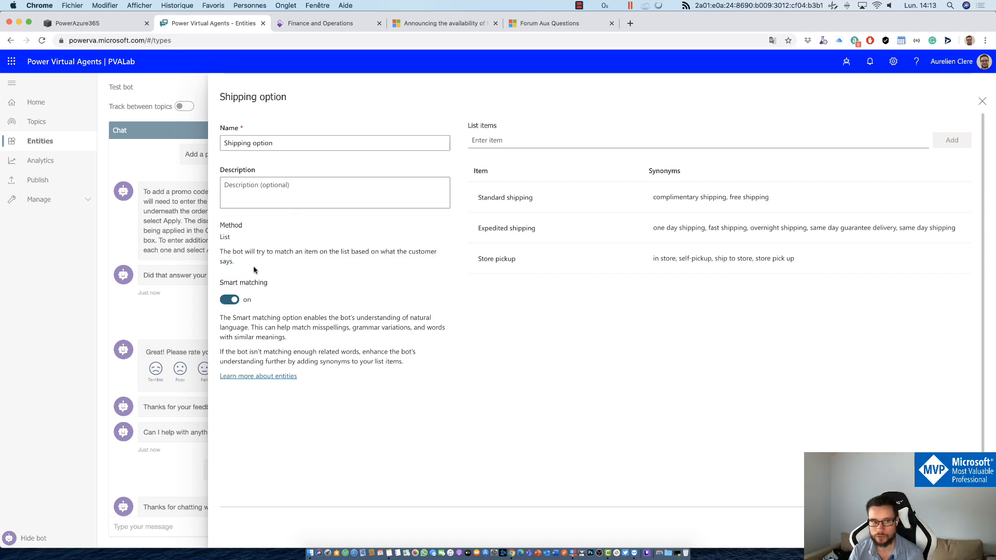
drag(237, 328, 272, 353)
click(426, 386)
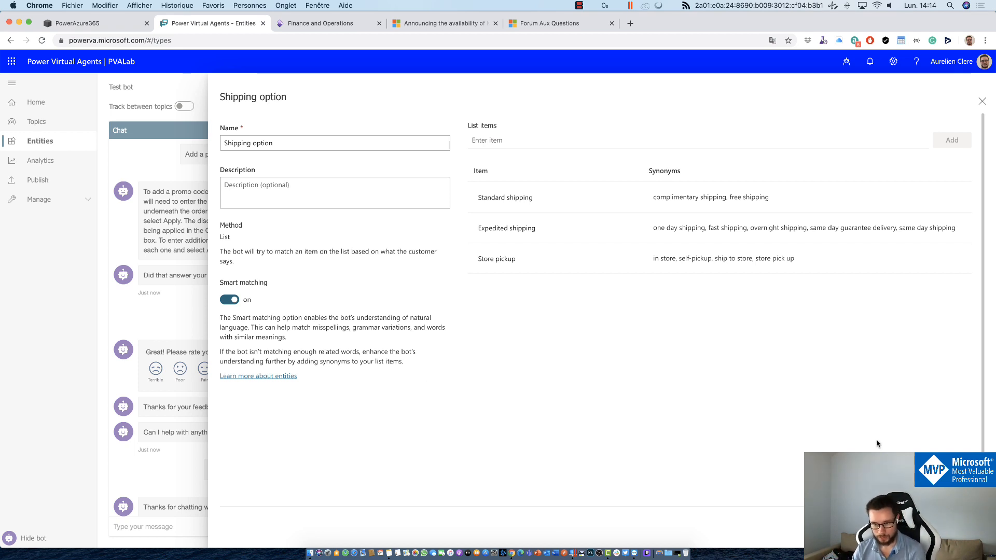
click(951, 527)
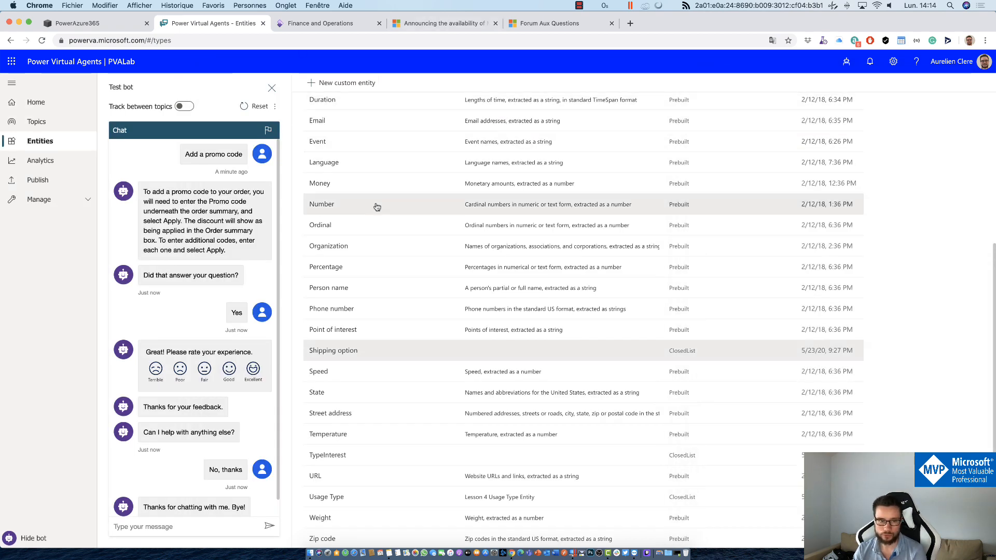
Step: Go to Topics and open the Shipping options topic
scroll(373, 205, up, 5)
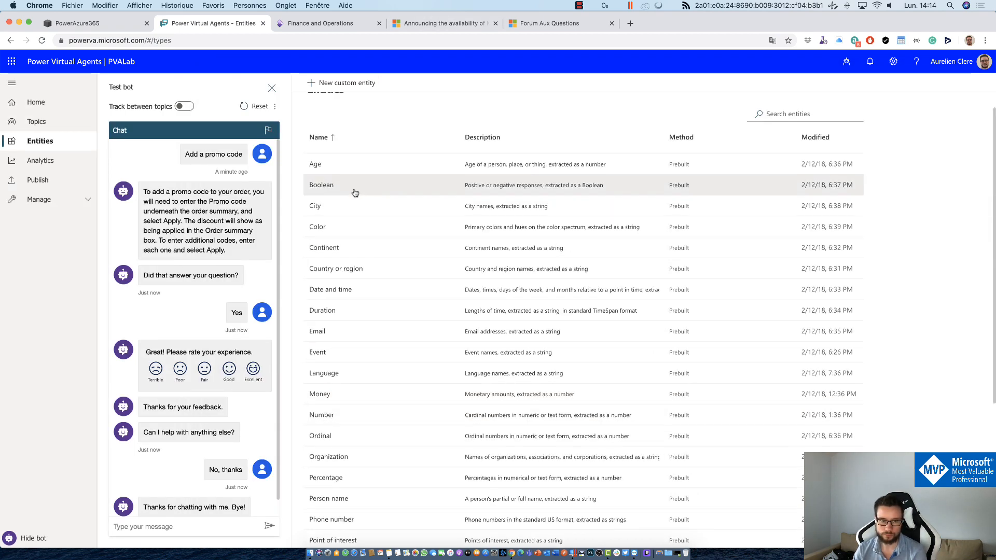
click(34, 122)
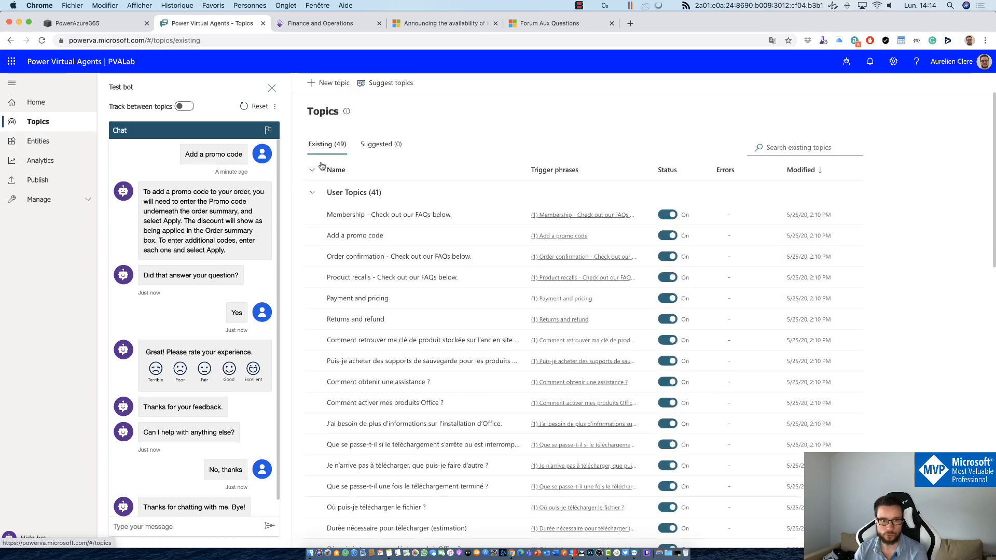
scroll(363, 363, down, 10)
scroll(379, 358, down, 3)
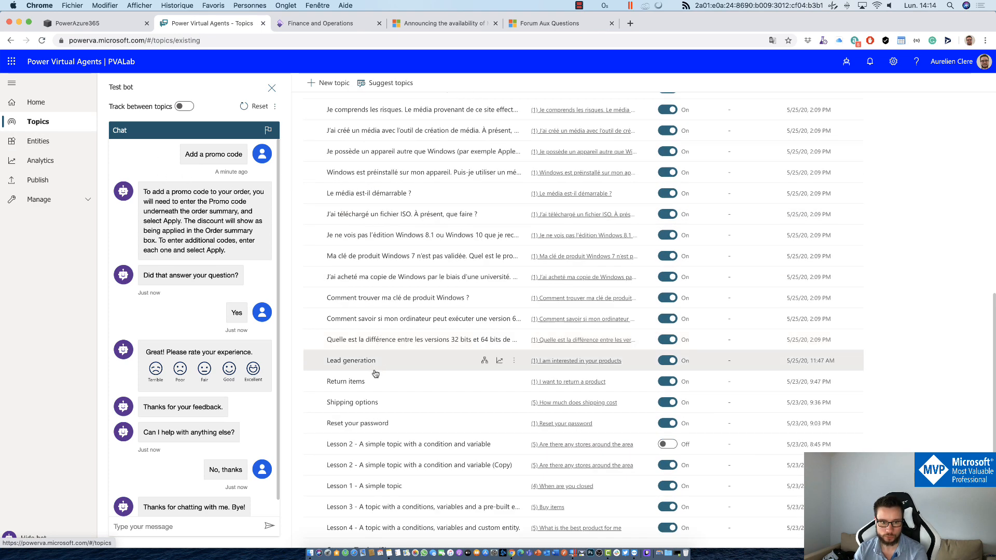
click(360, 406)
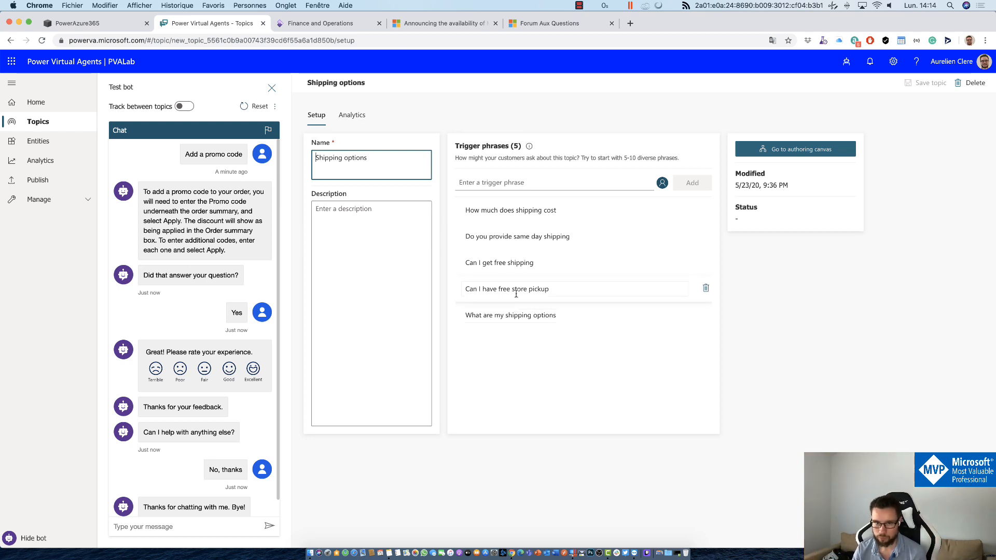
Step: Open the Shipping options topic in the authoring canvas
drag(601, 157, 664, 158)
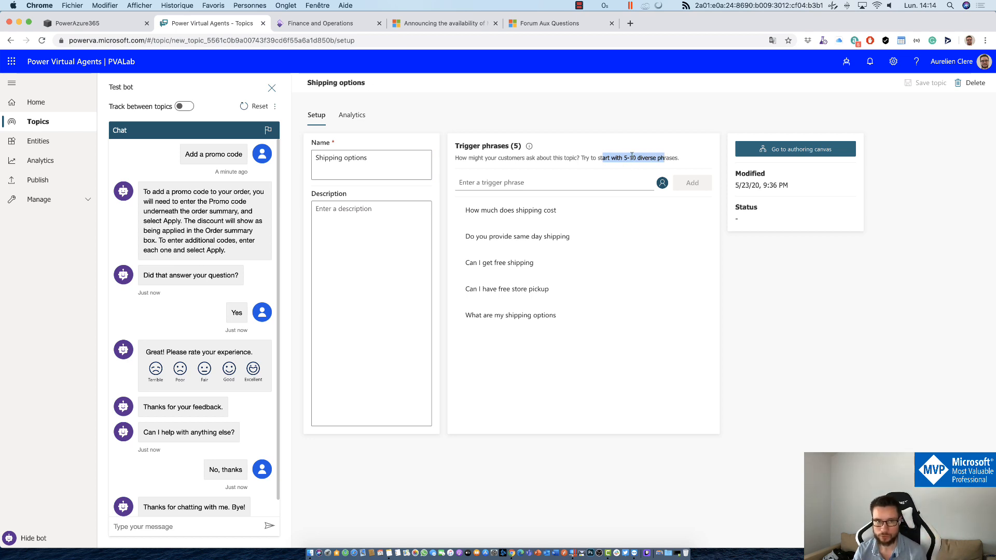
click(823, 149)
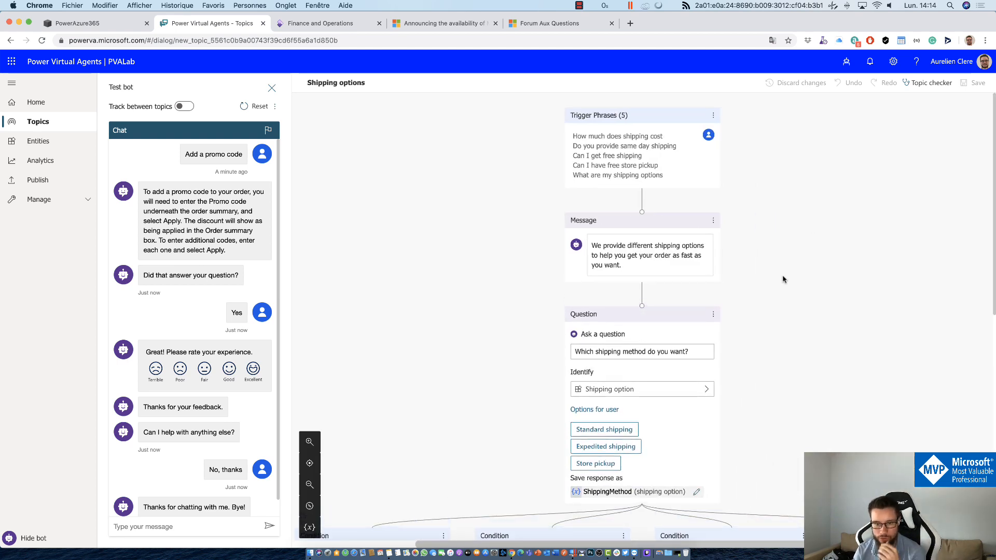
scroll(783, 279, down, 1)
scroll(612, 316, up, 1)
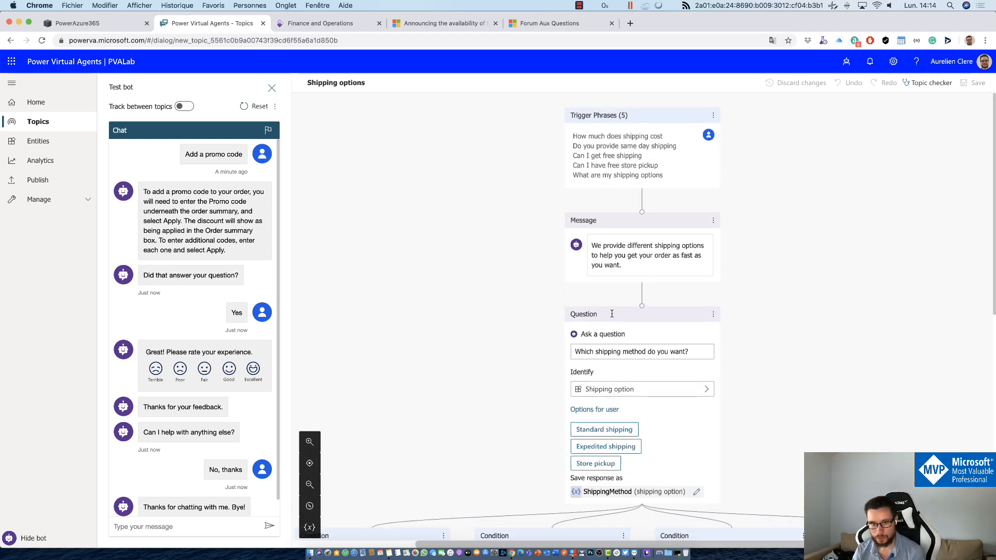
click(694, 352)
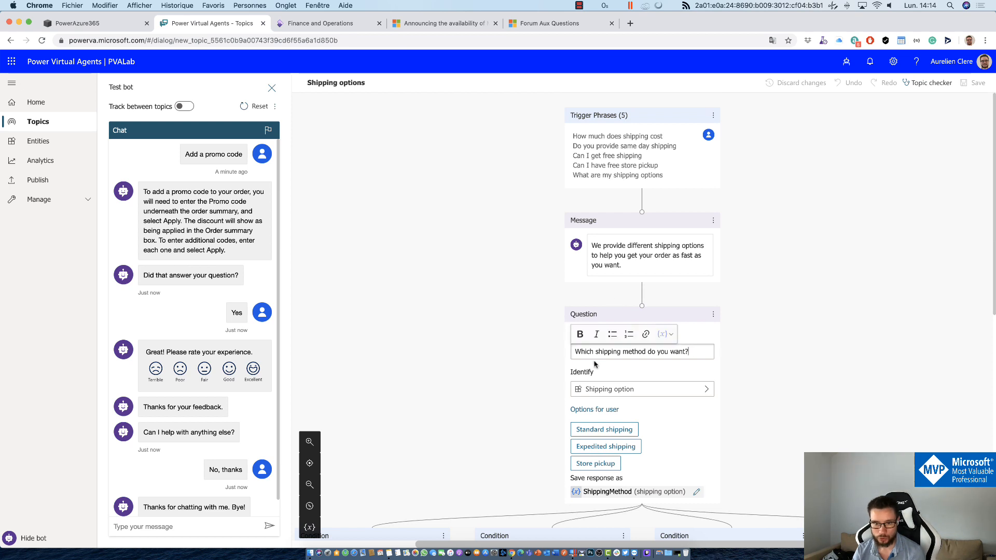
drag(573, 358, 571, 353)
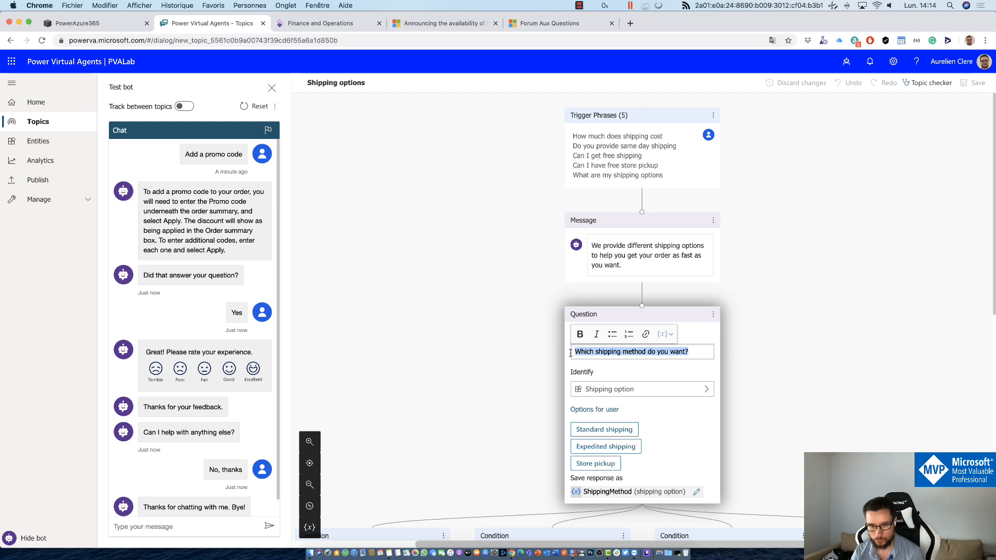
click(792, 458)
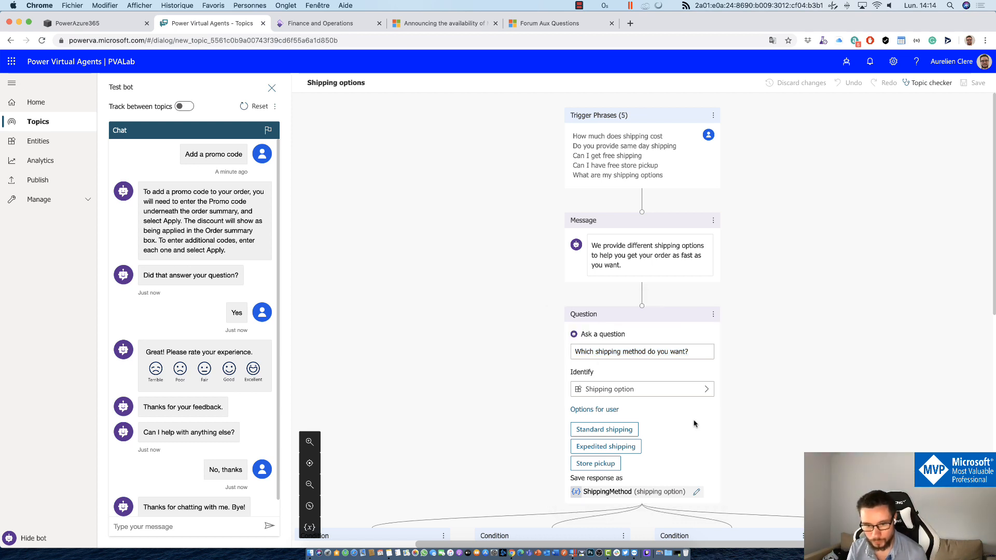
click(596, 410)
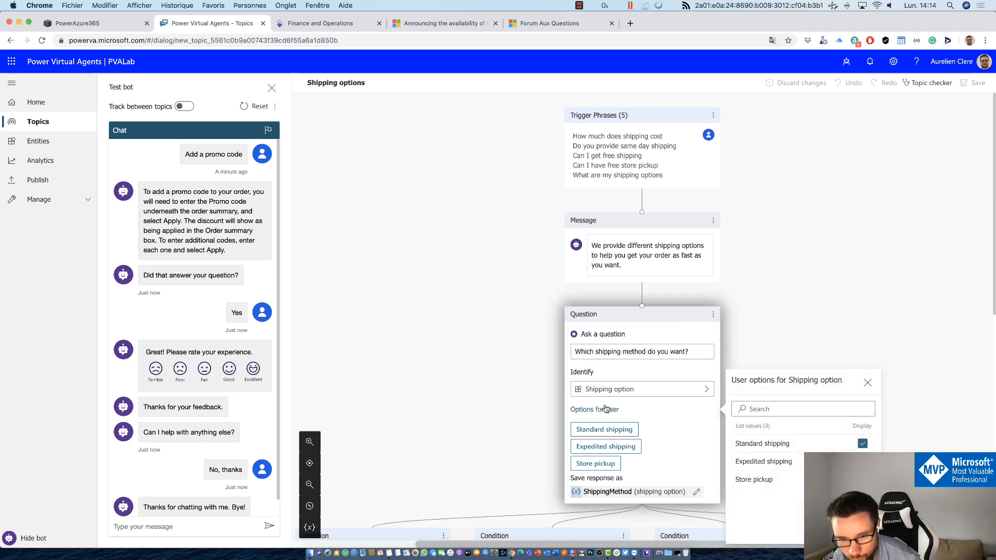
click(627, 389)
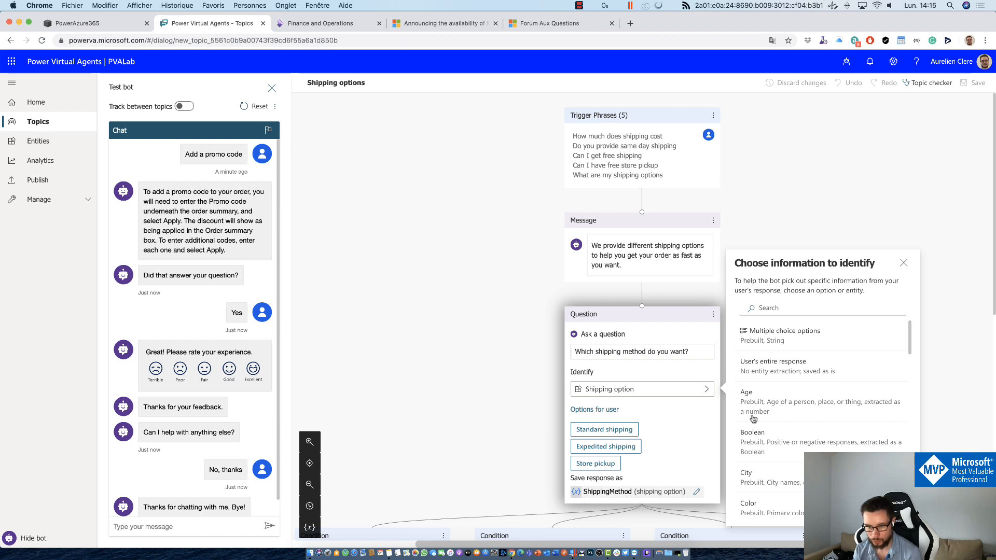
scroll(754, 418, down, 10)
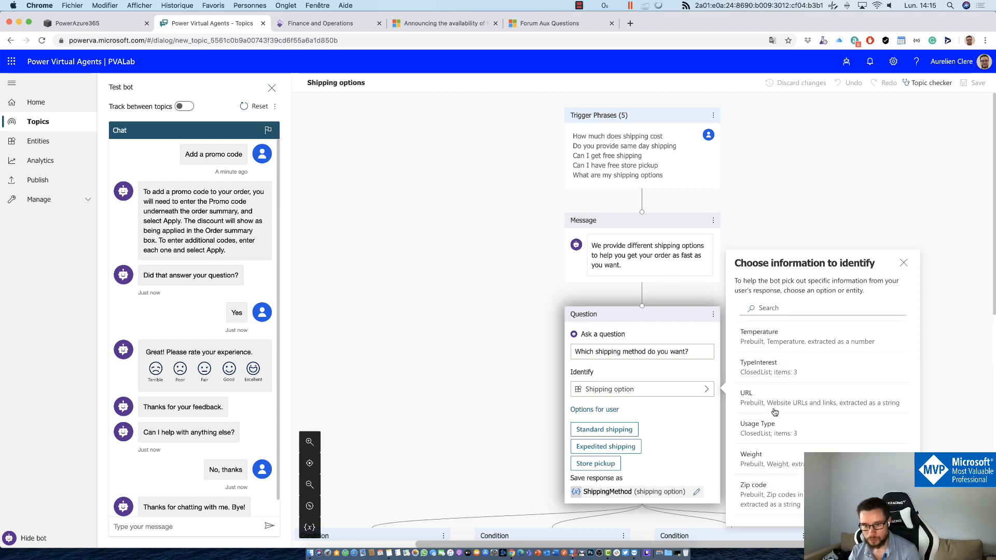
scroll(775, 412, up, 5)
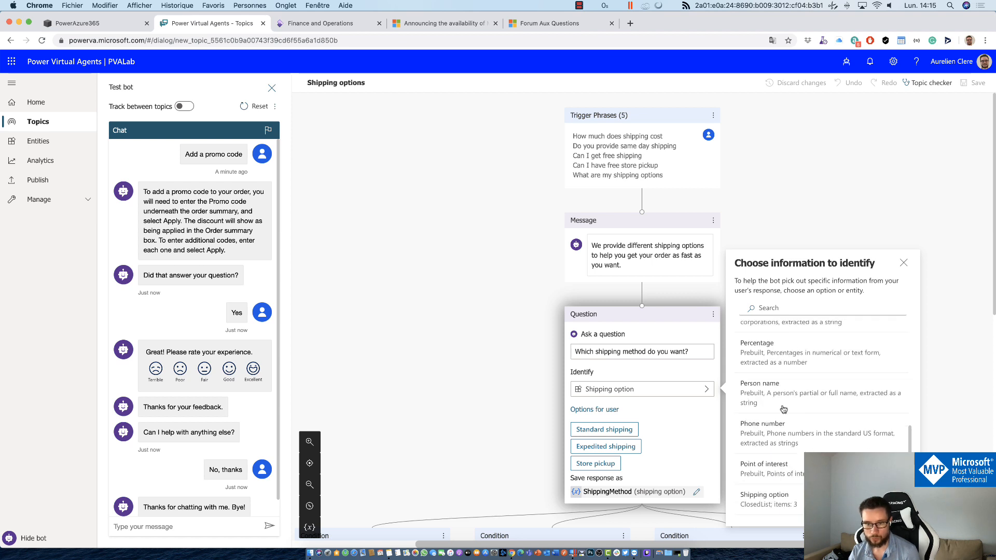
scroll(781, 439, down, 1)
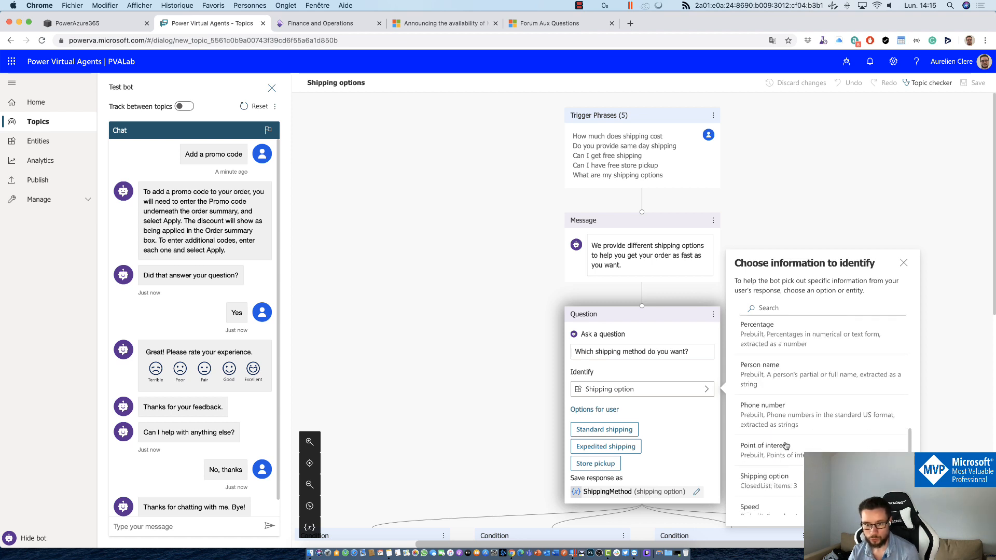
click(762, 487)
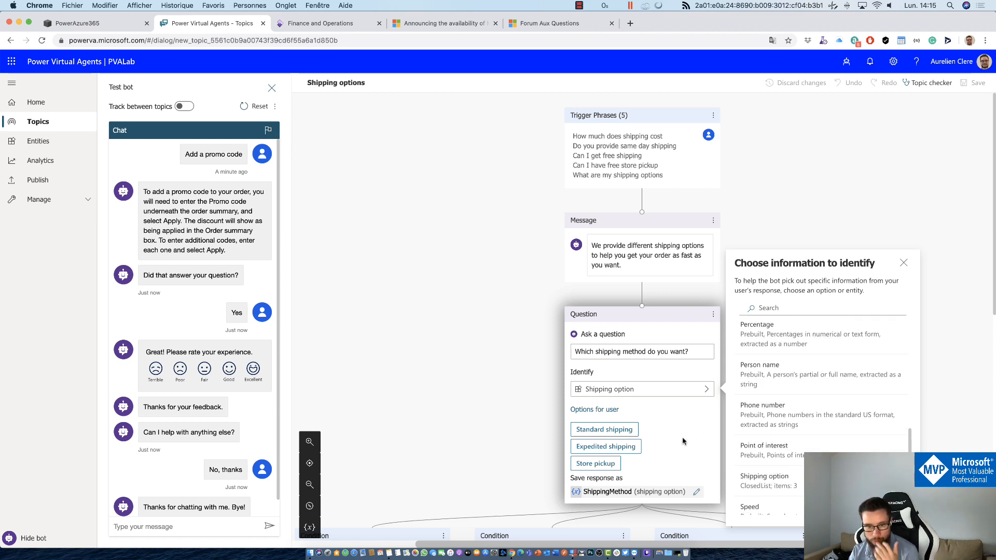
click(603, 409)
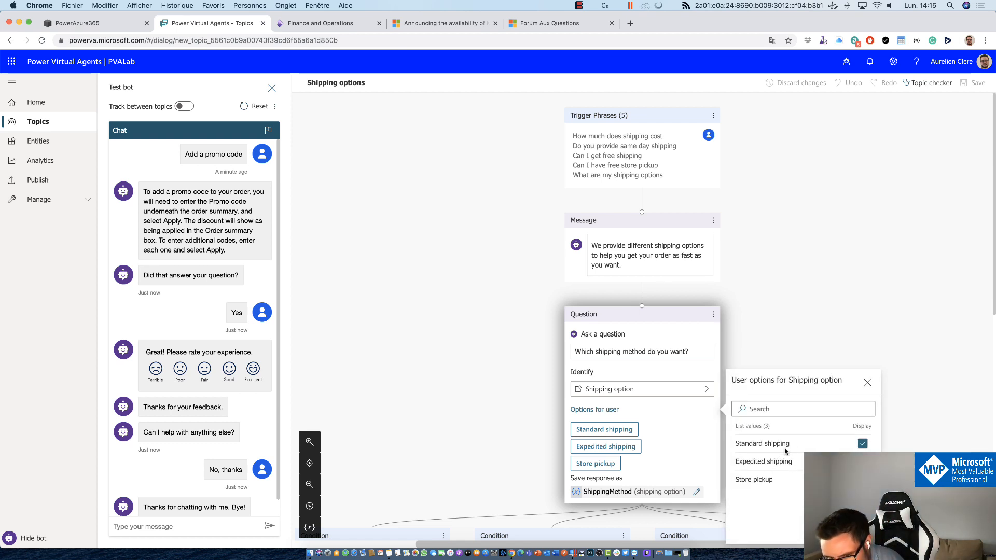
click(788, 283)
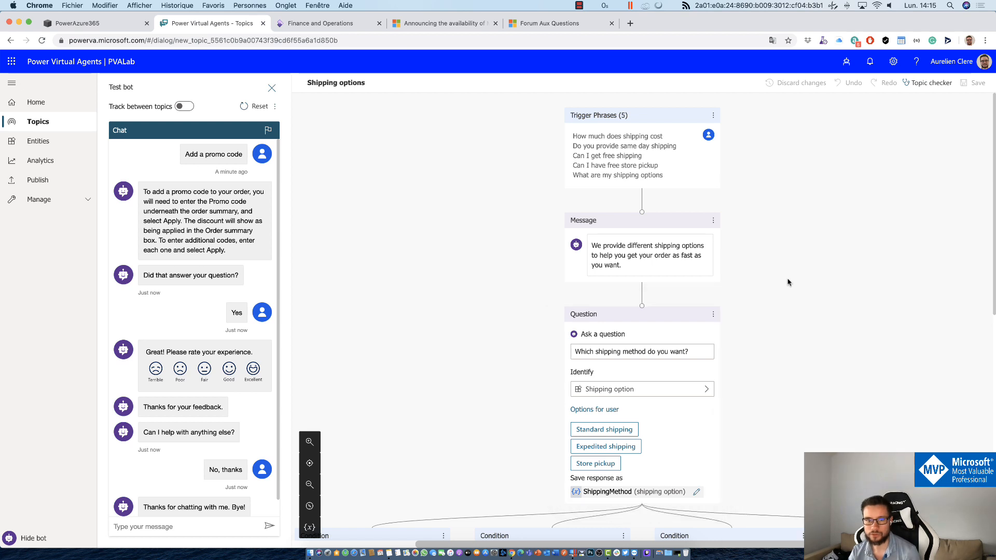
click(156, 525)
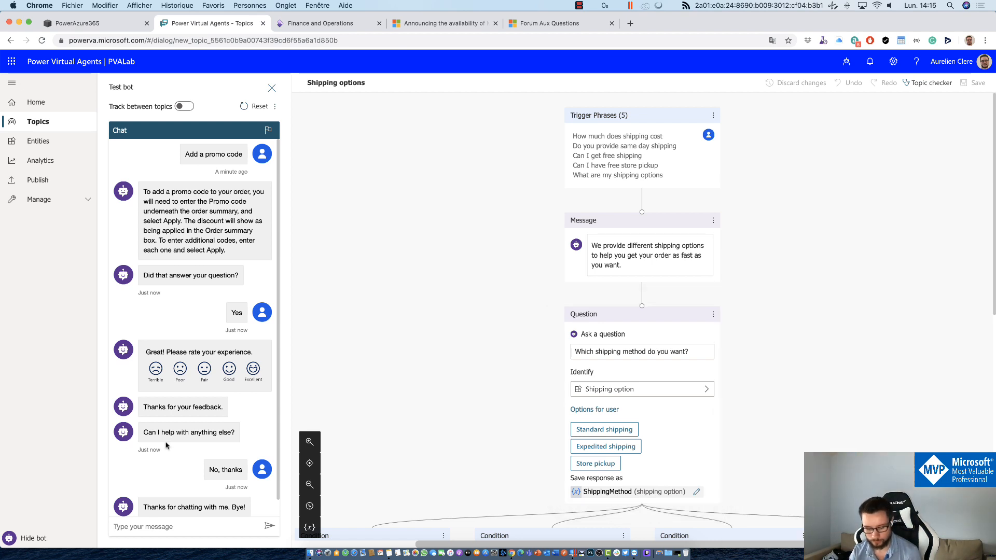
Step: Greet the test bot with 'Hello', then ask how much shipping costs
text(Hello)
key(Return)
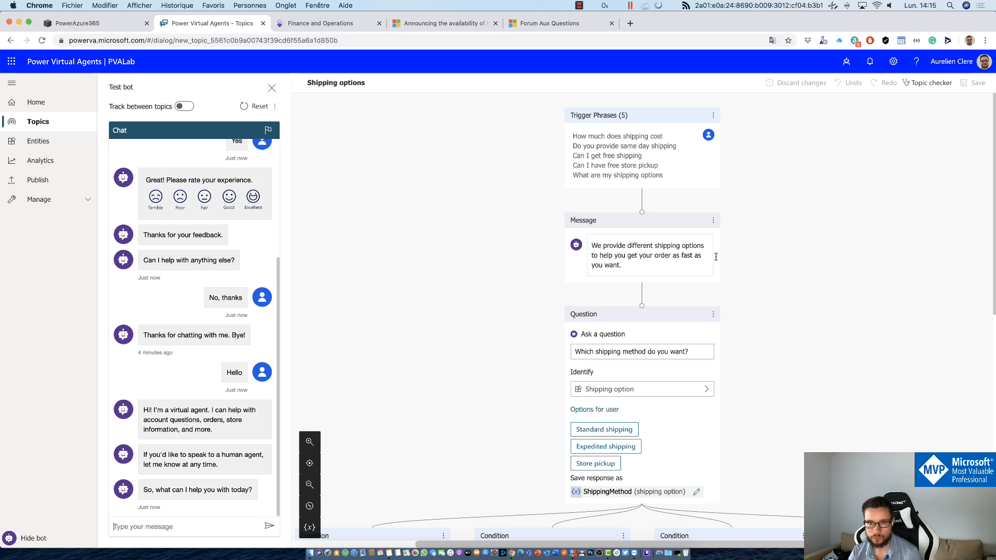
text(How )
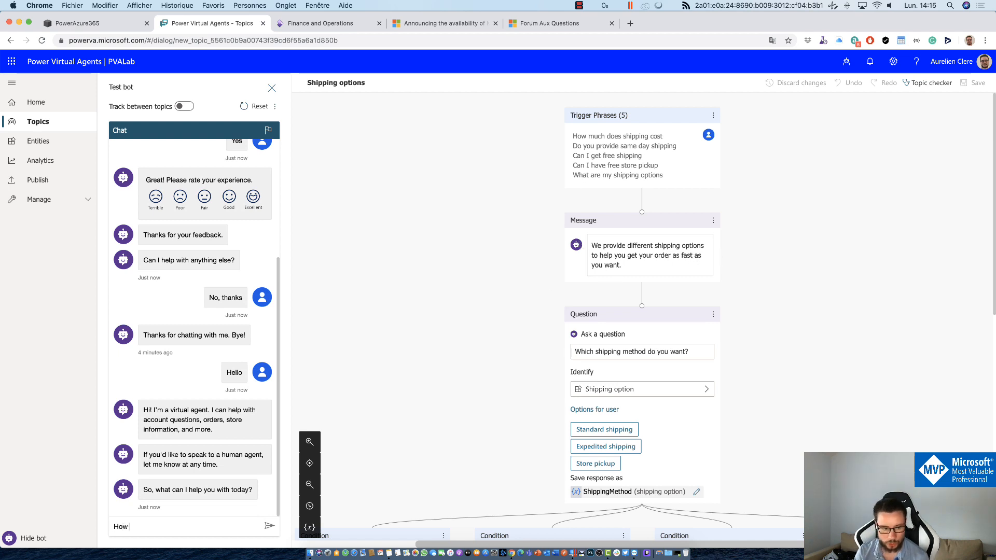
text(much)
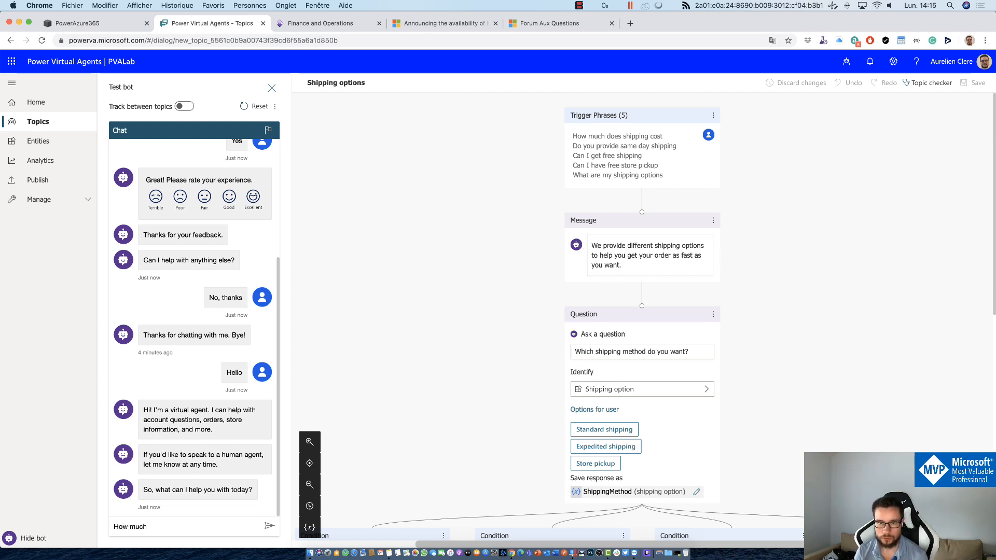
text( sj)
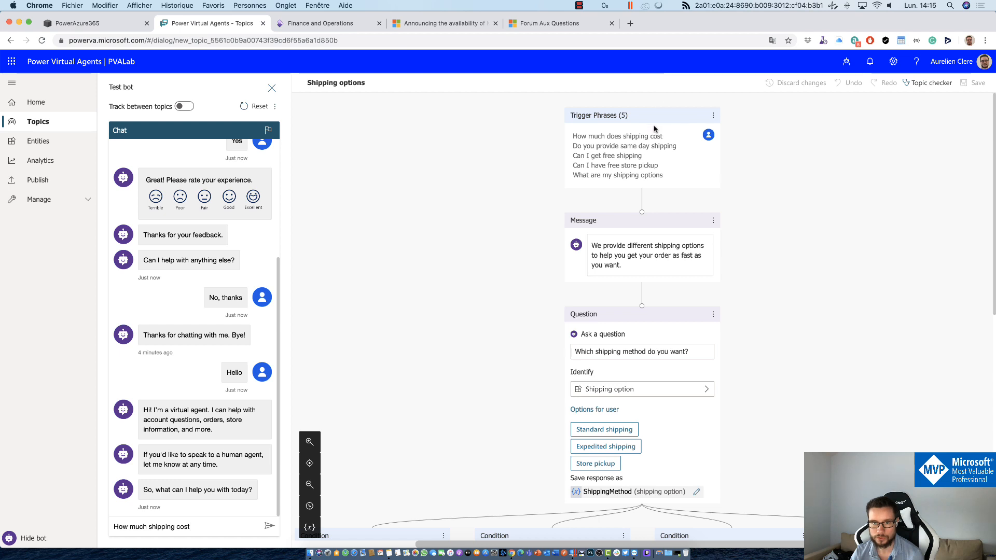
key(Return)
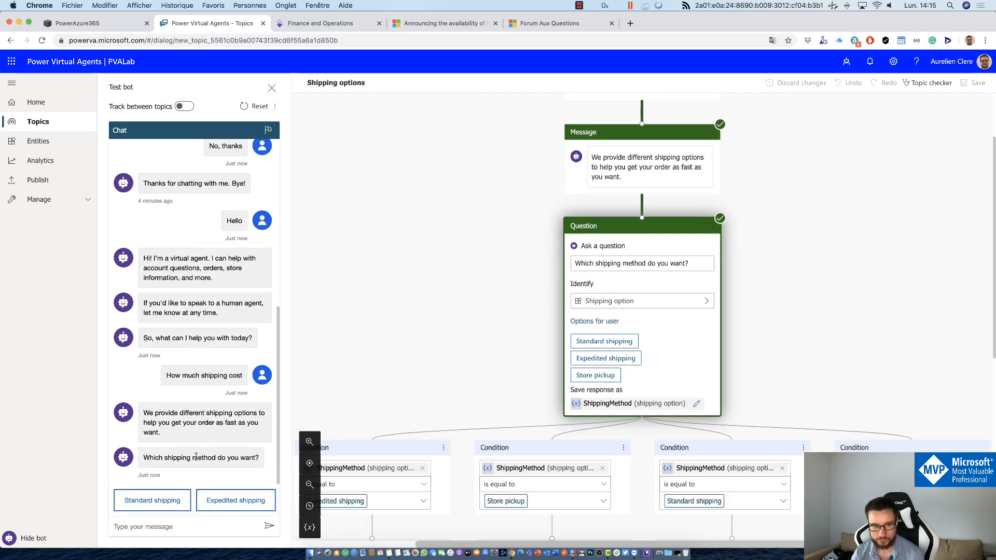
scroll(526, 191, up, 2)
drag(594, 135, 660, 133)
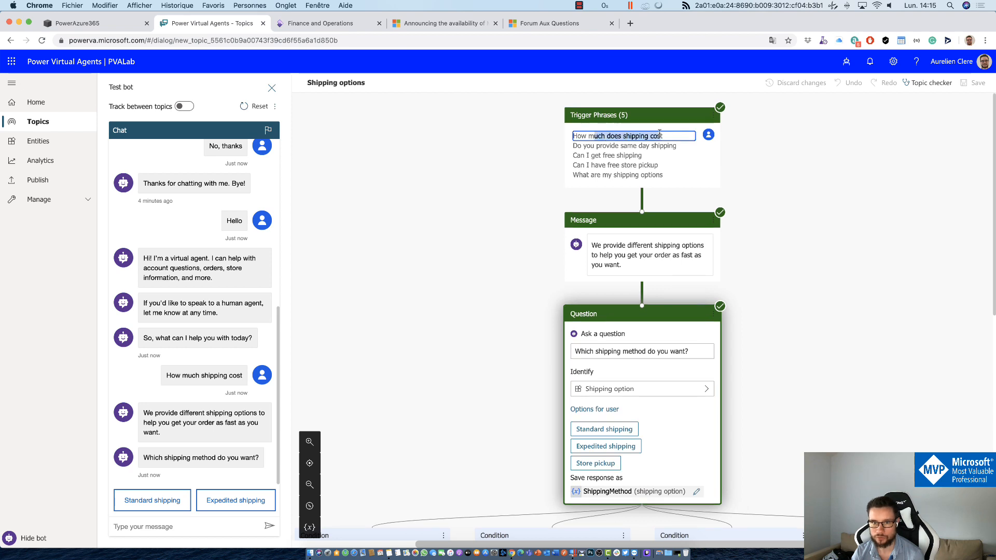
click(228, 465)
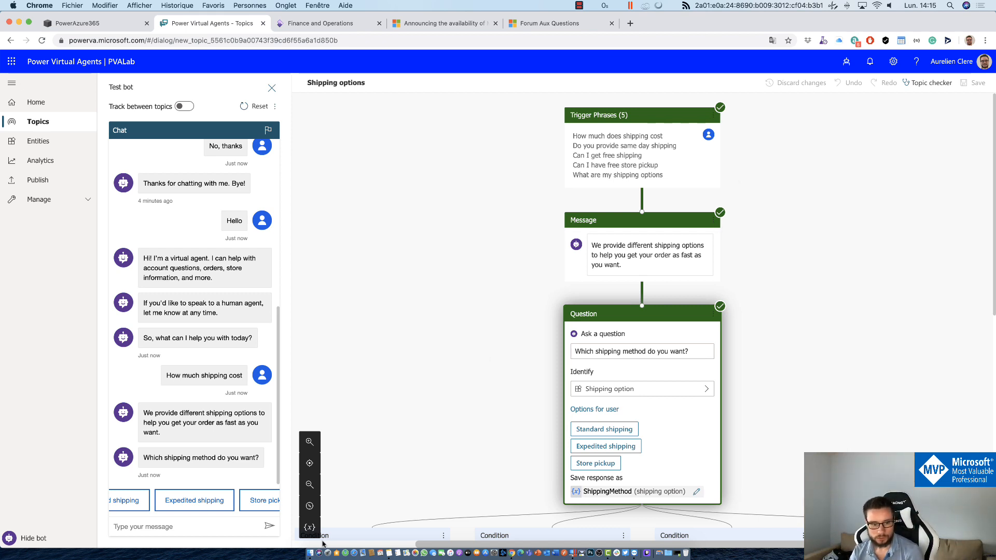
Step: Check the topic variables and answer the shipping question with Store pickup
click(309, 527)
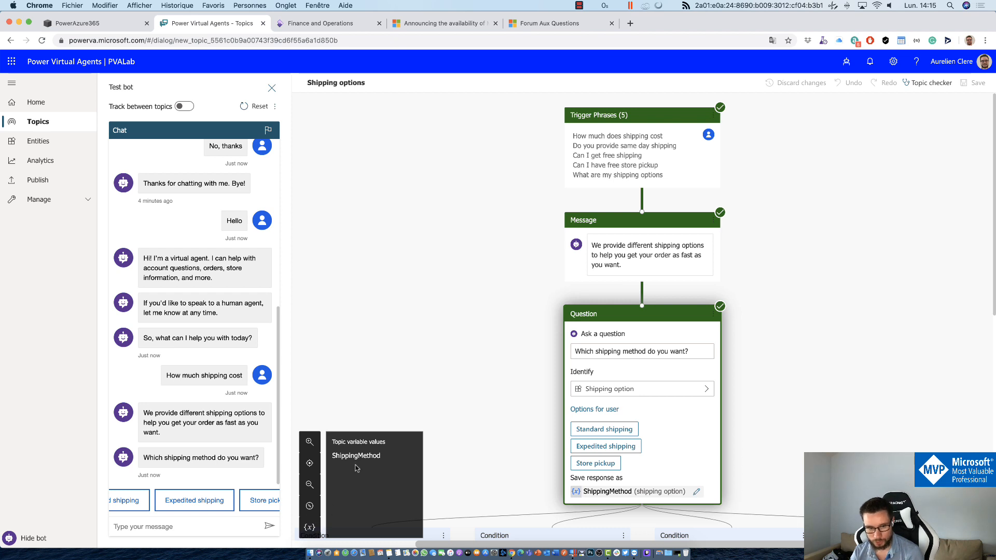
click(313, 533)
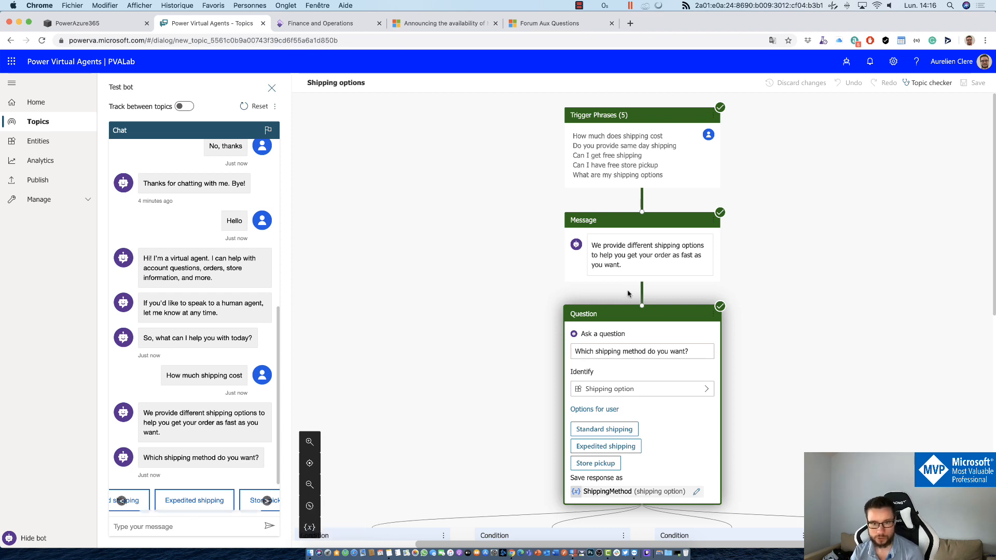
click(257, 501)
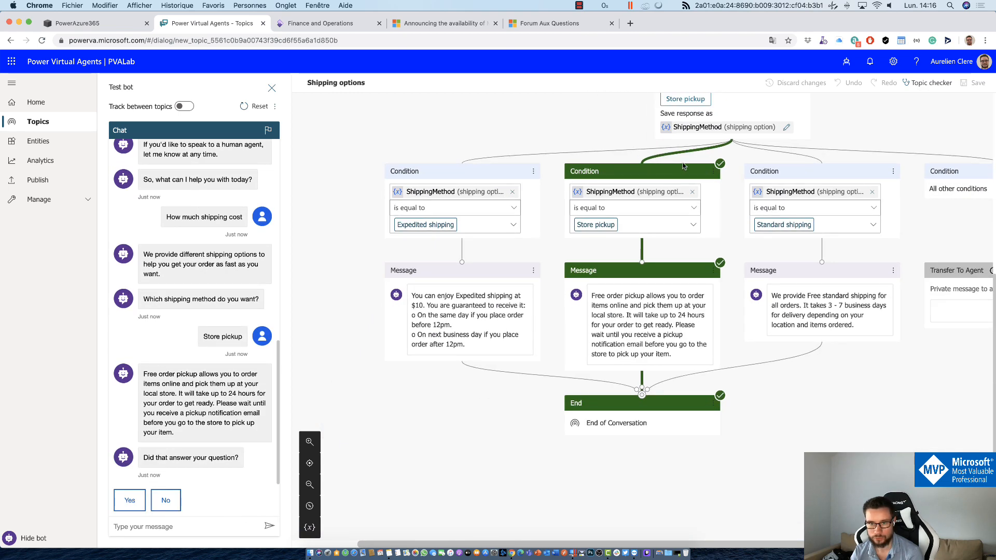
scroll(674, 187, up, 5)
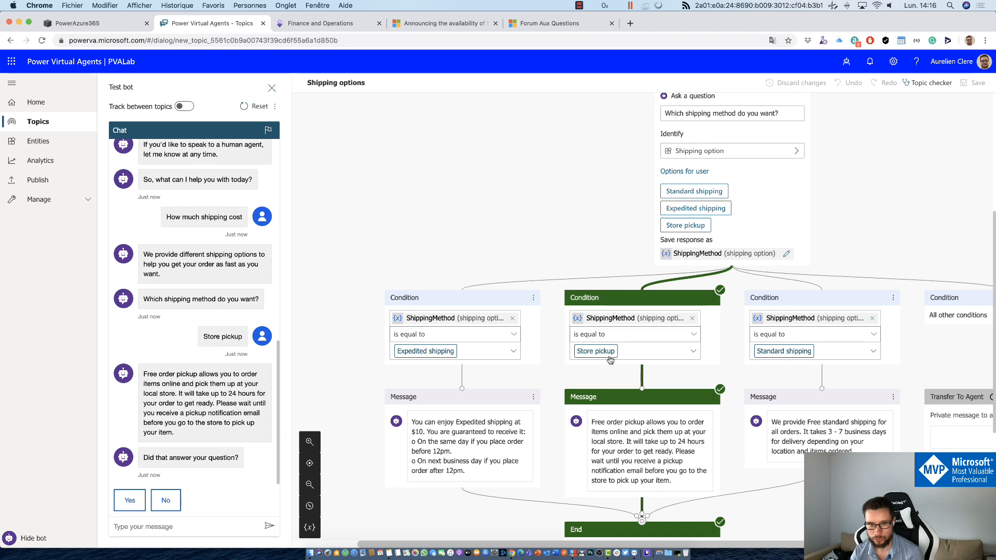
scroll(632, 347, down, 3)
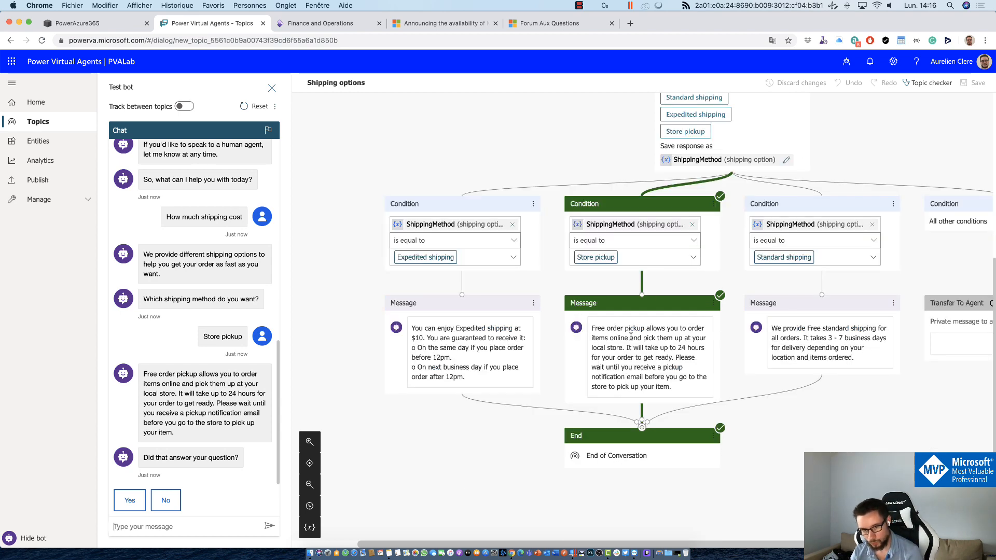
scroll(745, 391, up, 9)
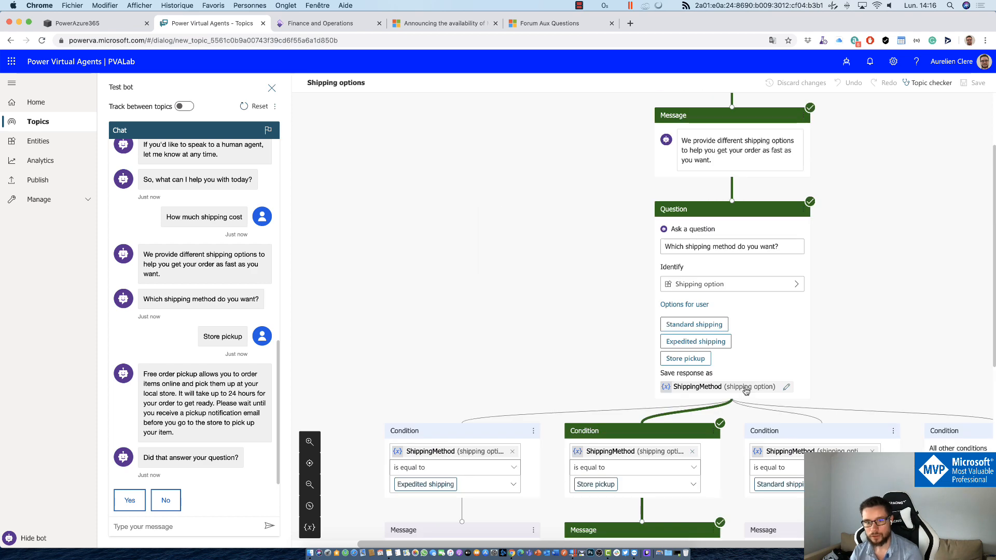
scroll(366, 378, down, 1)
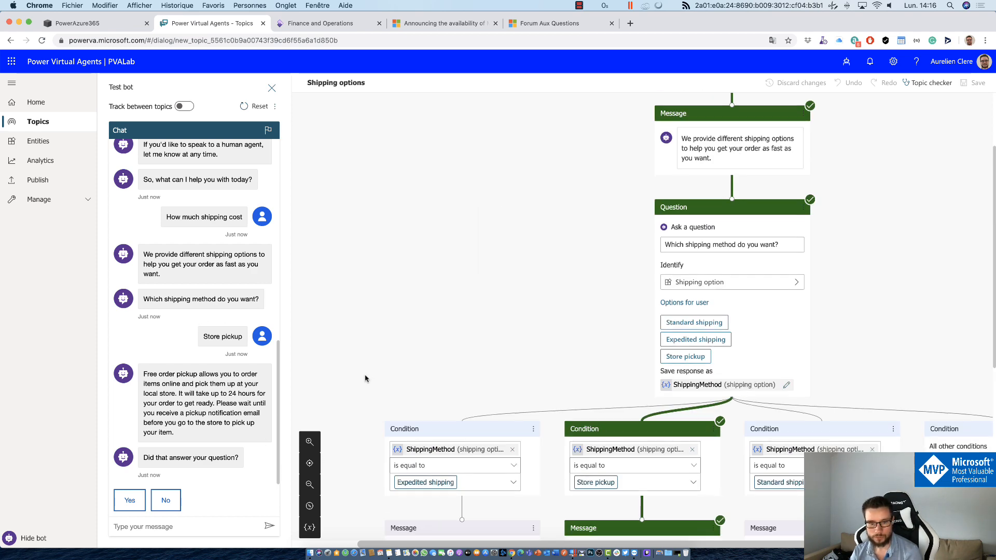
scroll(365, 379, down, 3)
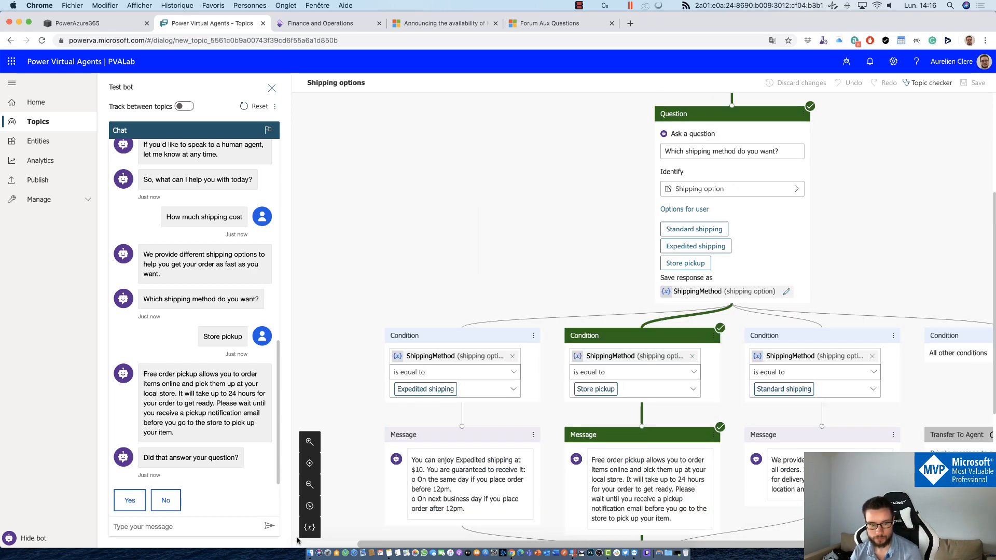
Step: Check the ShippingMethod value, confirm the answer helped, rate it Excellent, and end the chat
click(310, 527)
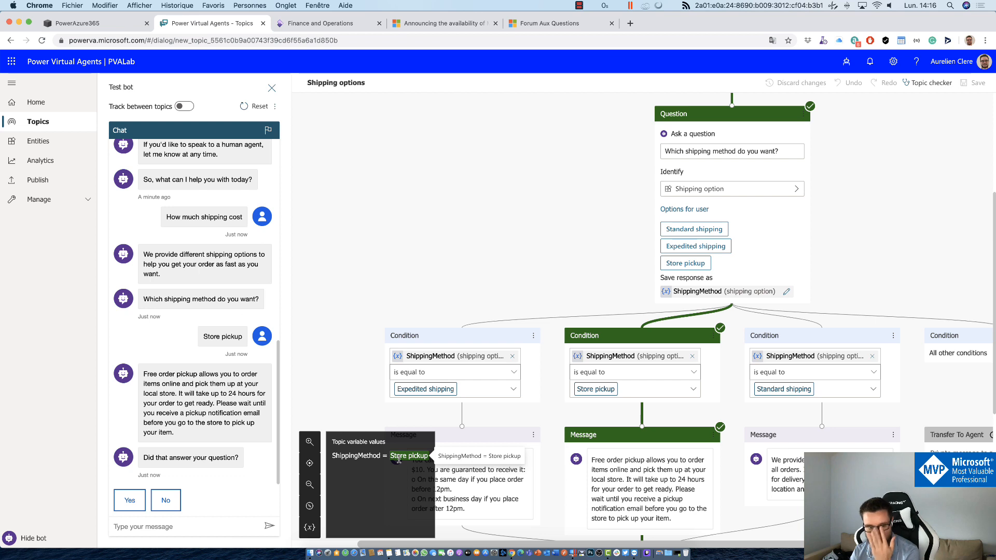
scroll(398, 459, up, 1)
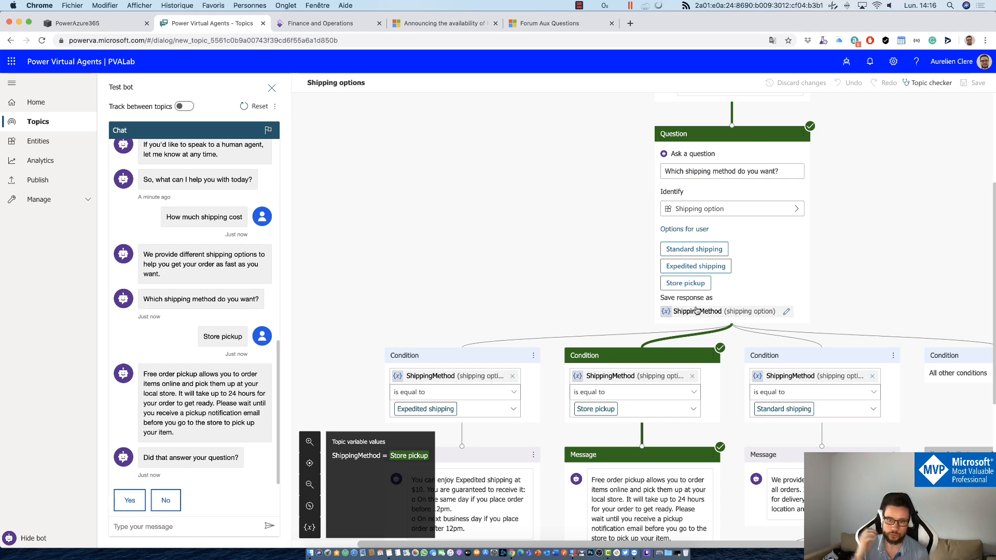
scroll(655, 411, down, 5)
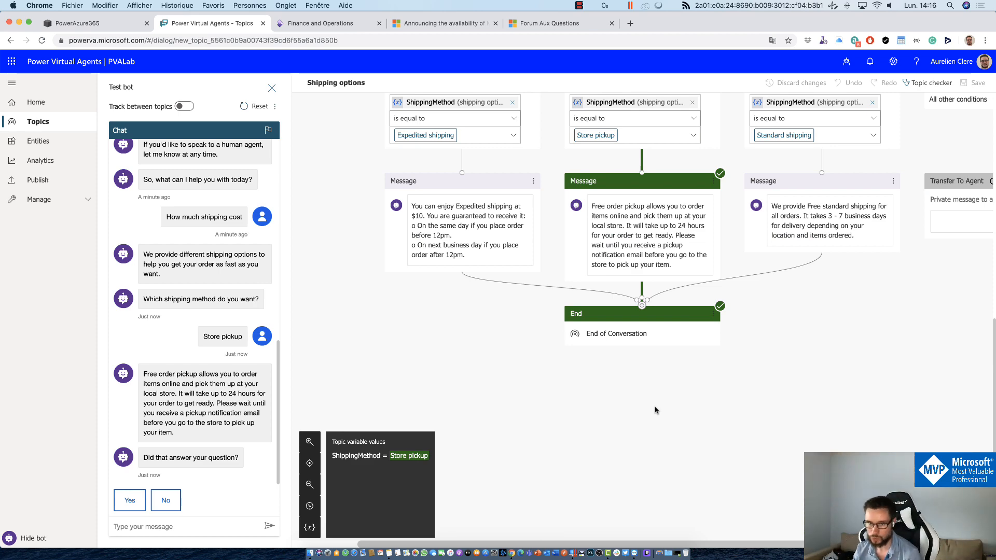
scroll(655, 410, up, 7)
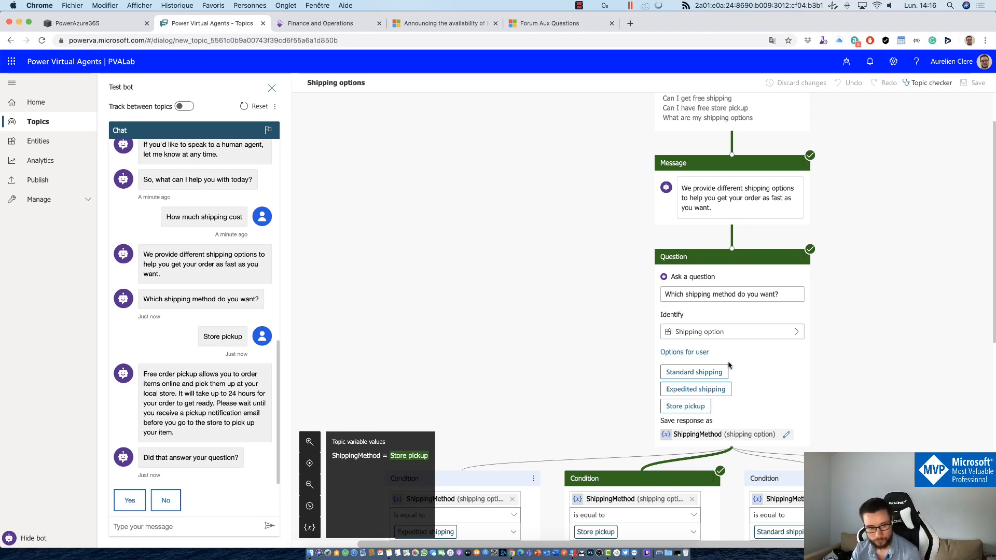
click(130, 501)
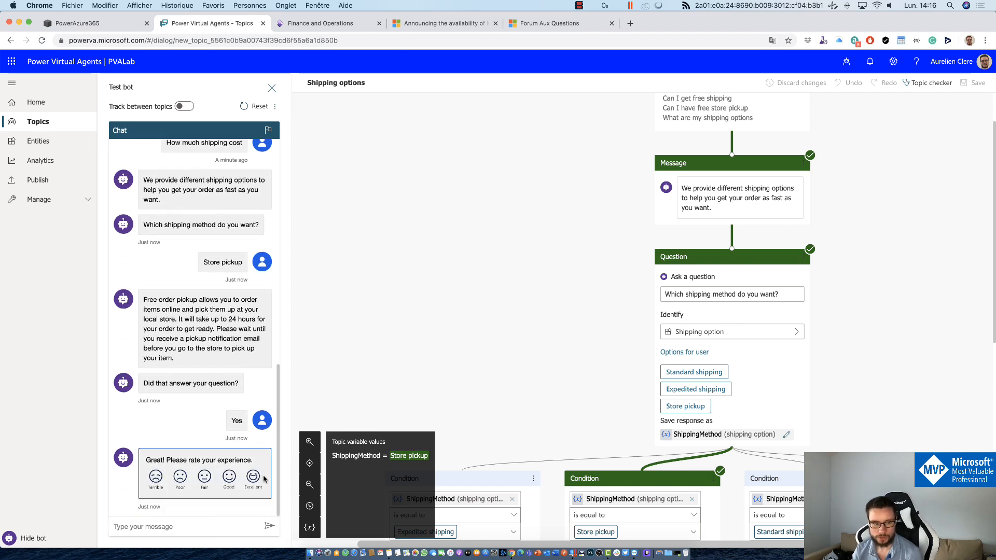
click(255, 478)
click(178, 501)
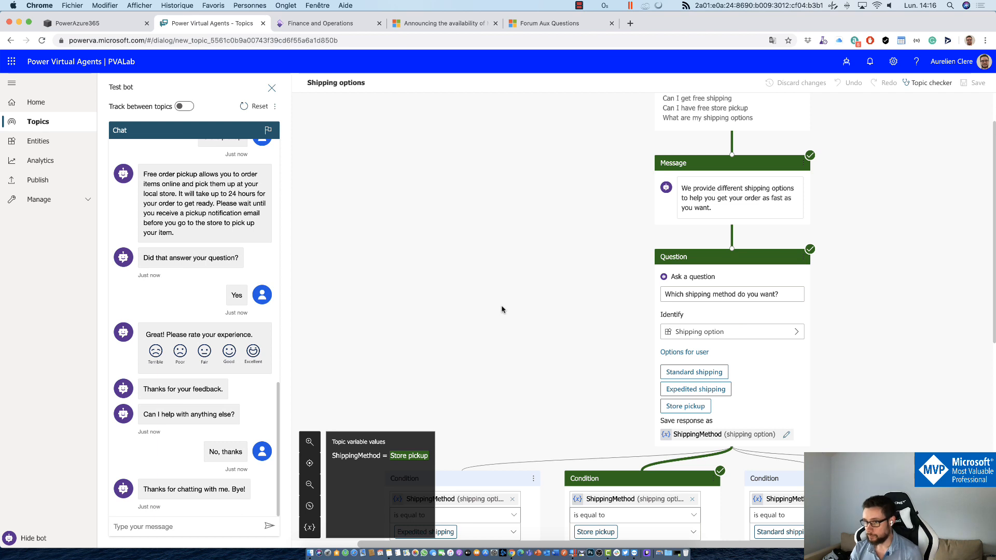
Step: Run the topic checker on Shipping options, then go to the Publish page
click(921, 88)
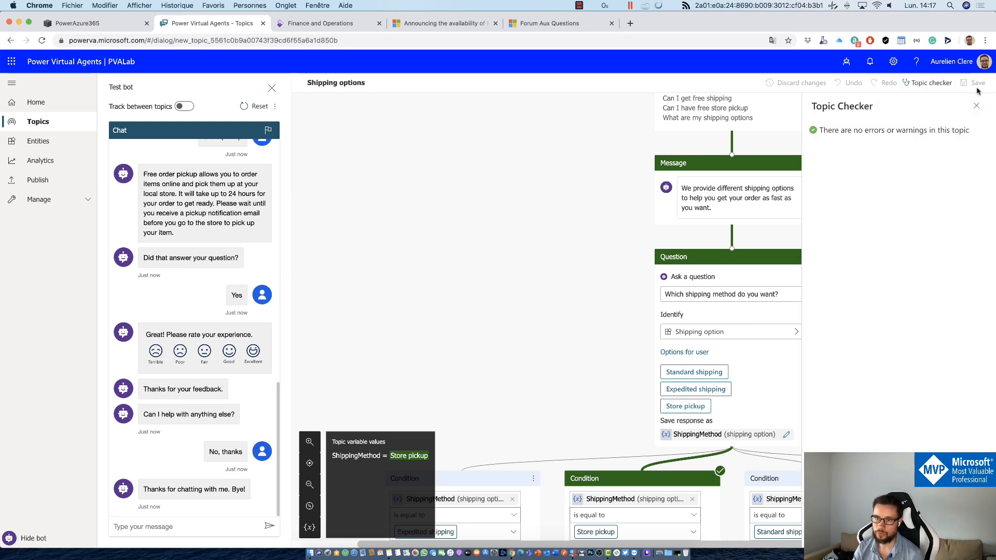
click(976, 105)
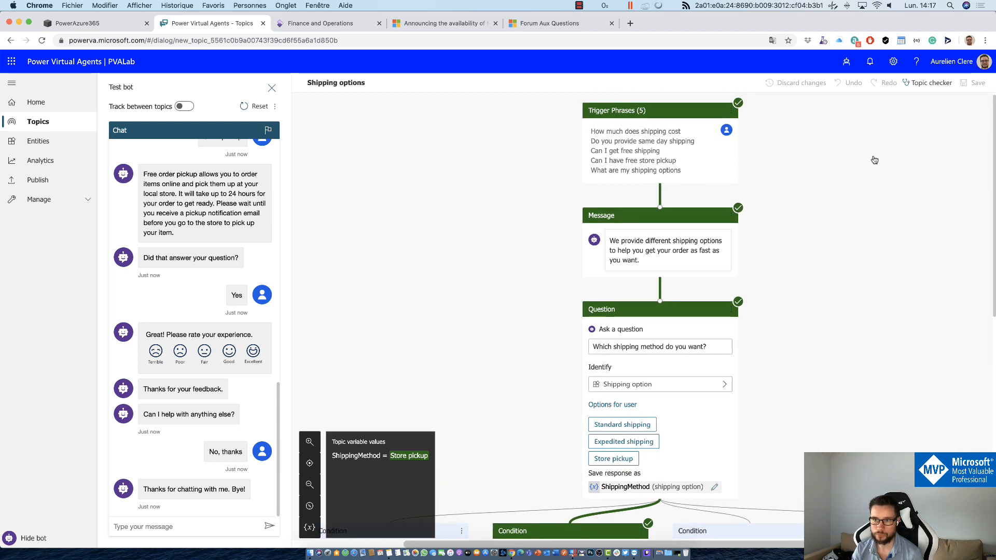
click(60, 187)
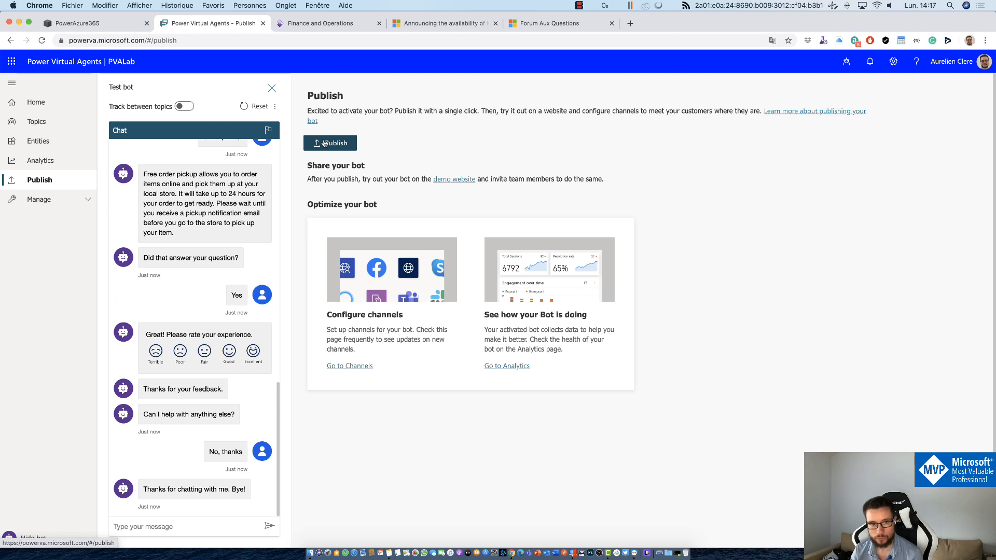
Step: Open the PVALab bot's demo website link in a new browser tab and switch to it
right_click(443, 179)
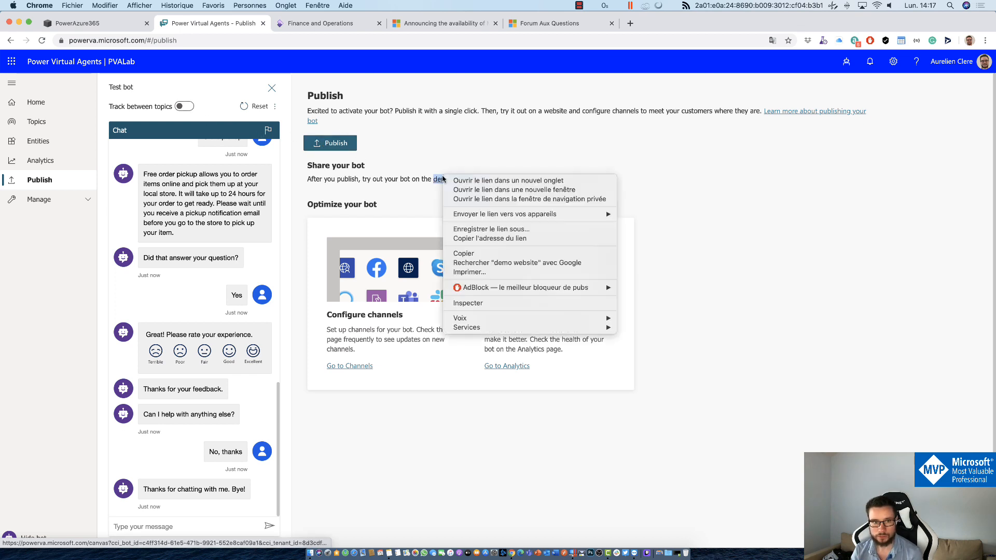
click(457, 181)
click(329, 25)
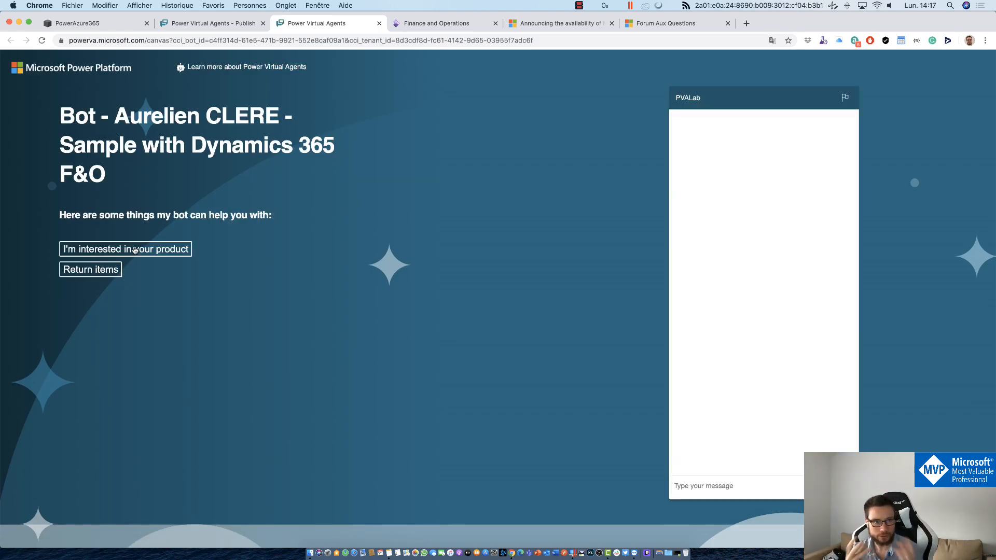
Step: Send 'Hello' to the published bot in the demo website chat
click(216, 44)
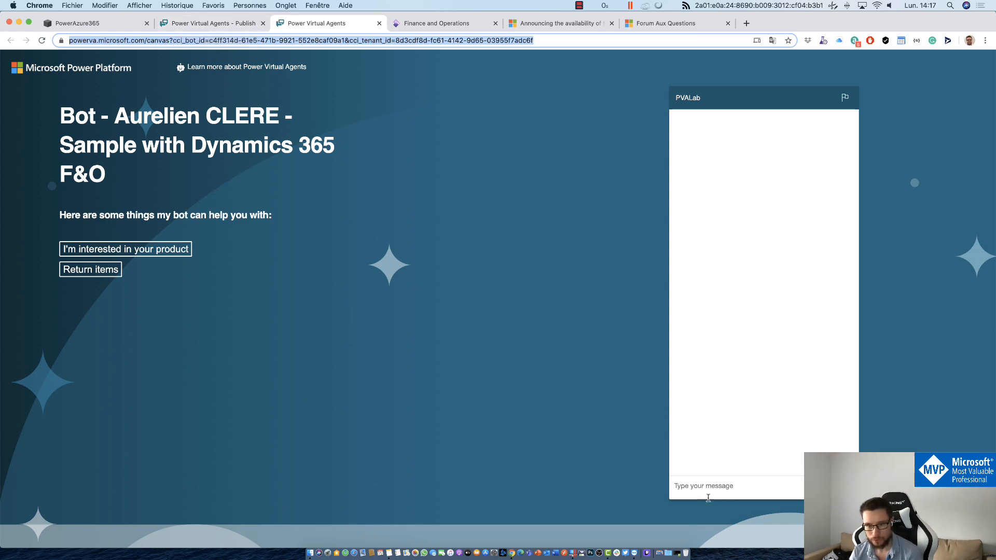
click(720, 485)
text(Hello)
key(Return)
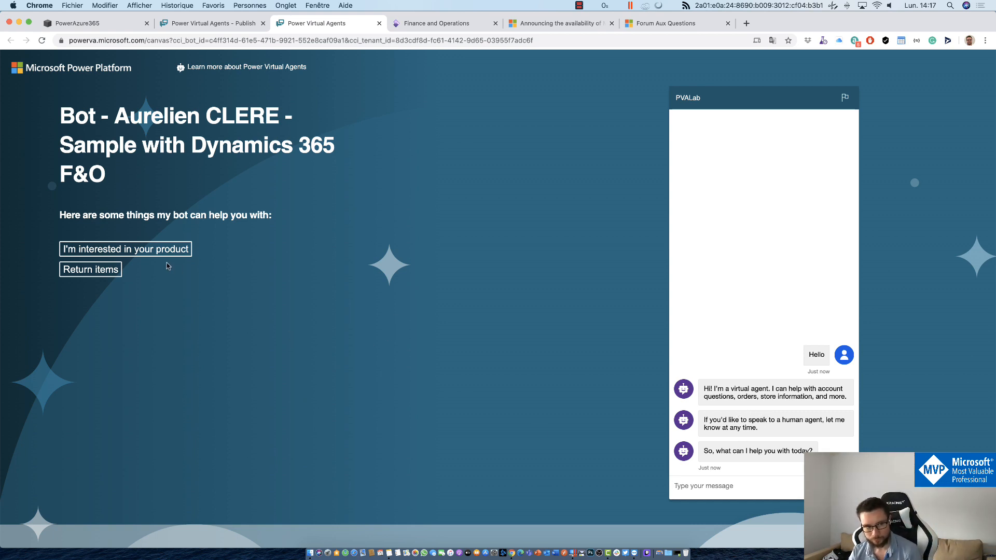
Step: Try the 'I'm interested in your product' and 'Return items' suggestions, then return to the Publish tab
click(148, 254)
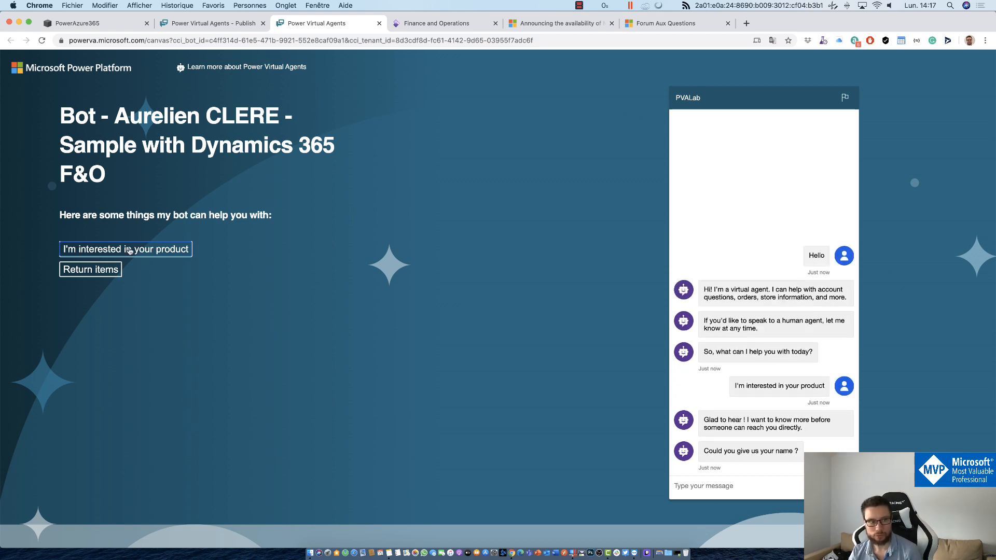
click(102, 273)
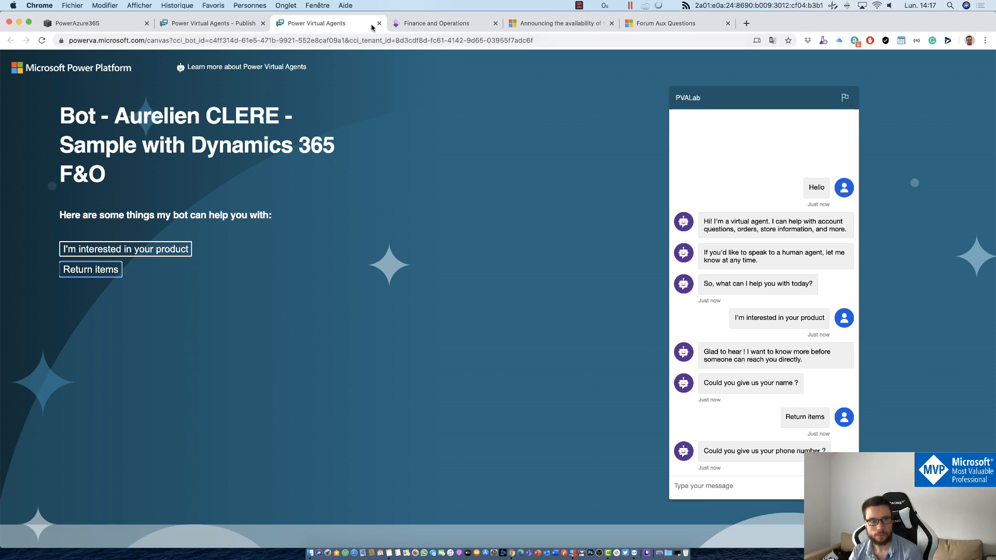
click(214, 23)
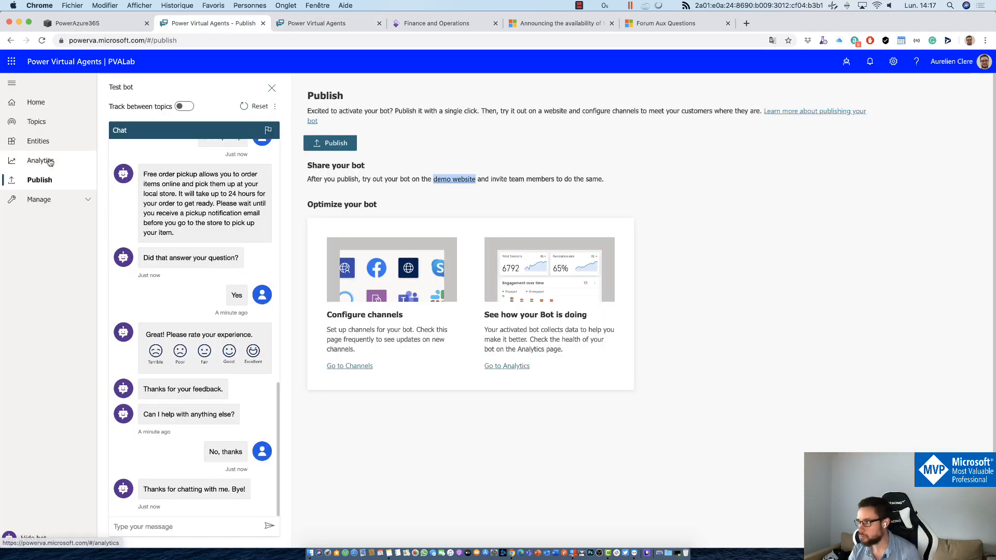
click(35, 147)
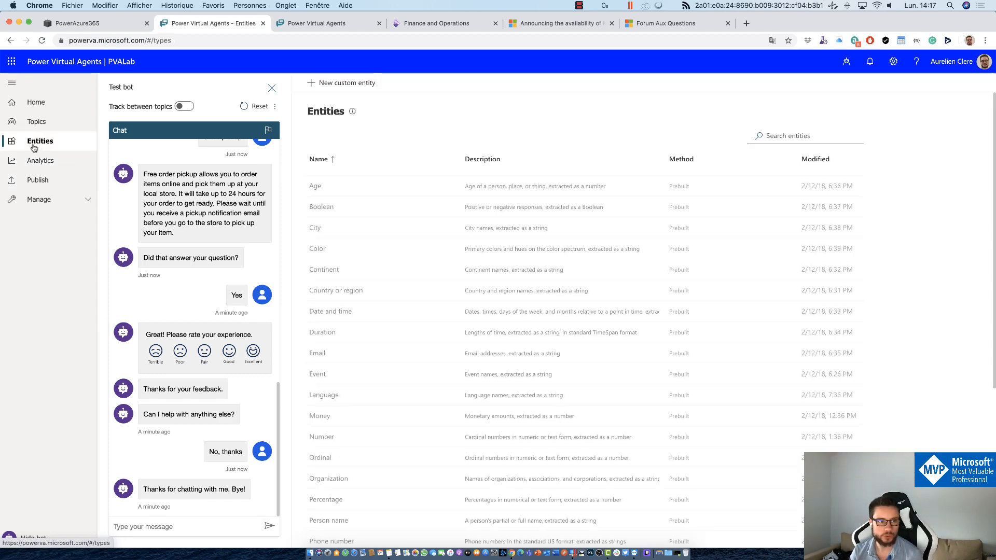
click(66, 127)
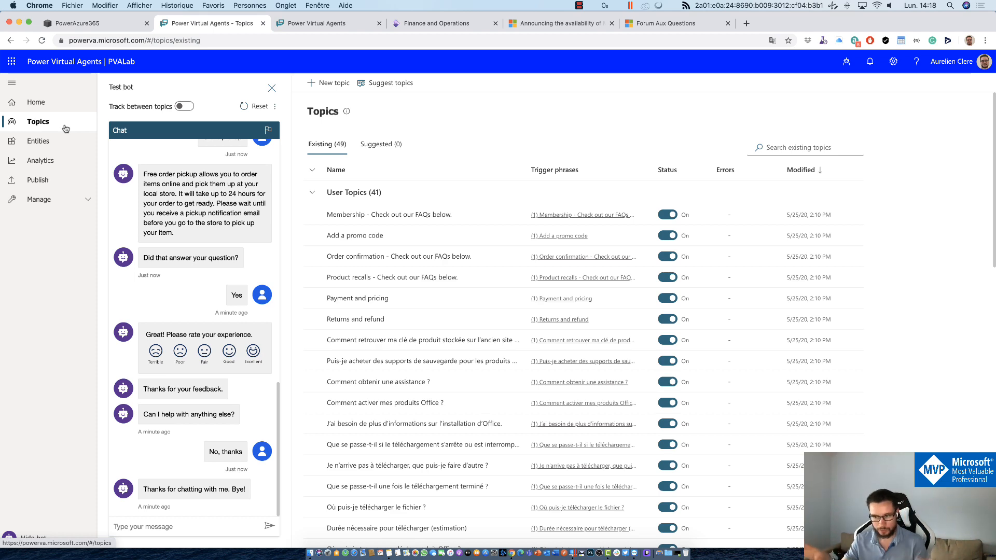
scroll(434, 296, down, 5)
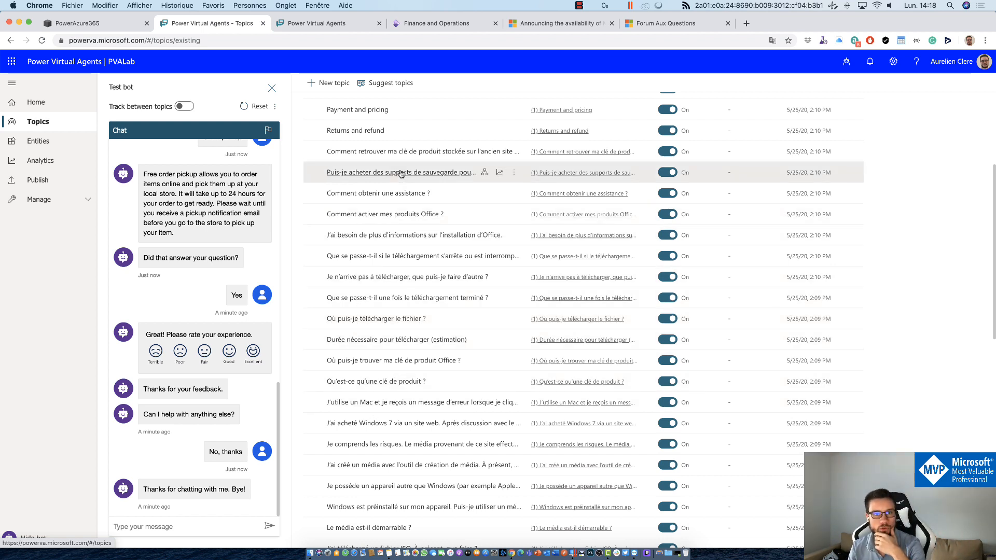
scroll(402, 176, up, 1)
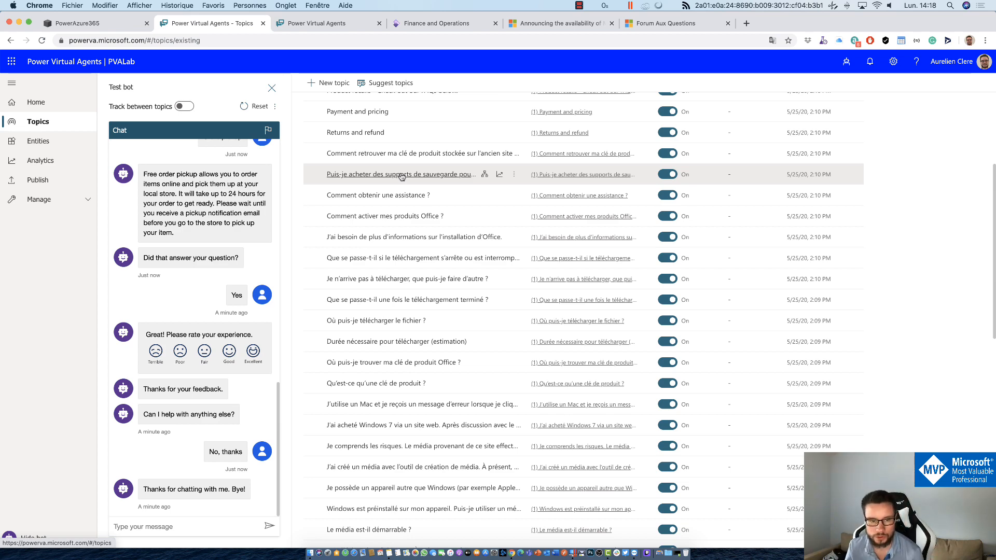
scroll(402, 177, down, 15)
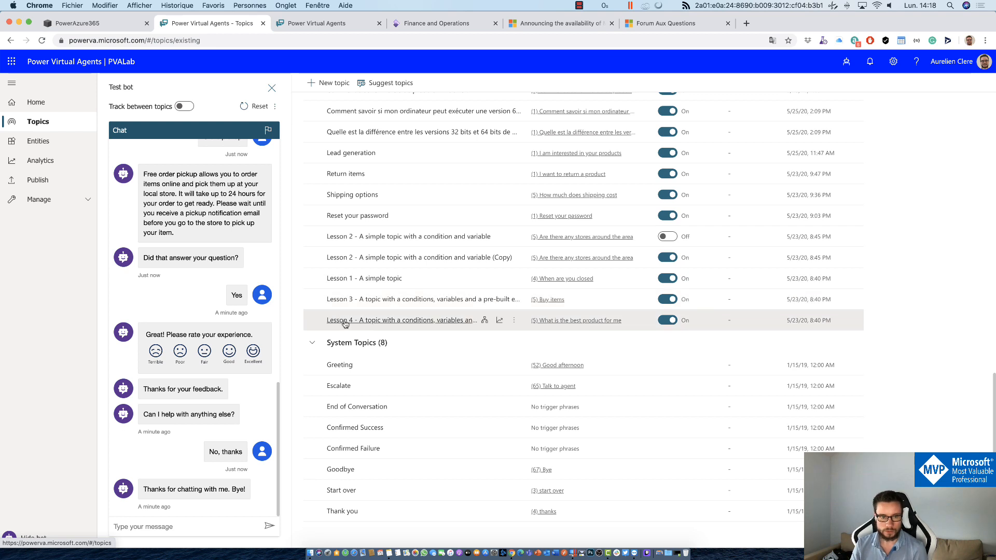
Step: Open the Lesson 2 (Copy) topic's authoring canvas and scroll through its flow
click(381, 257)
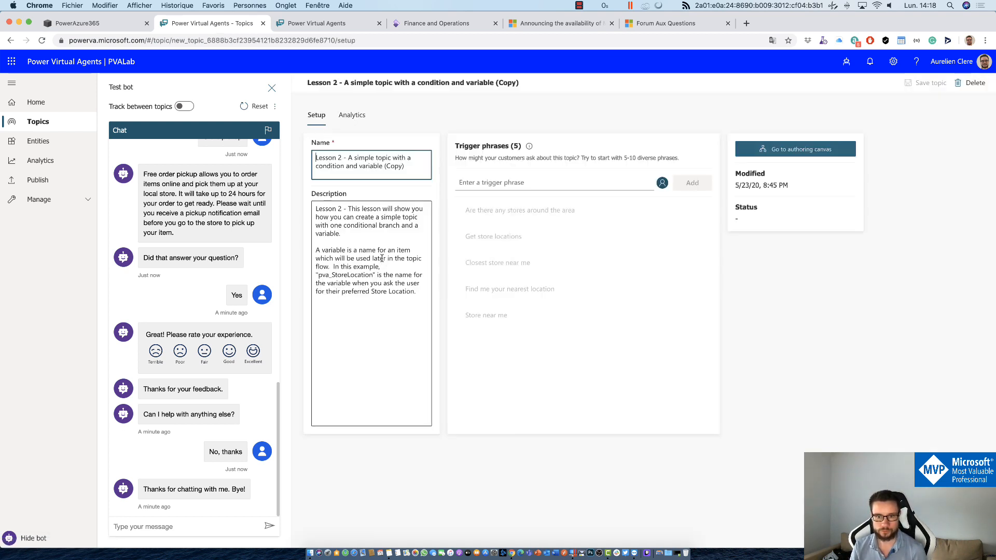
click(820, 149)
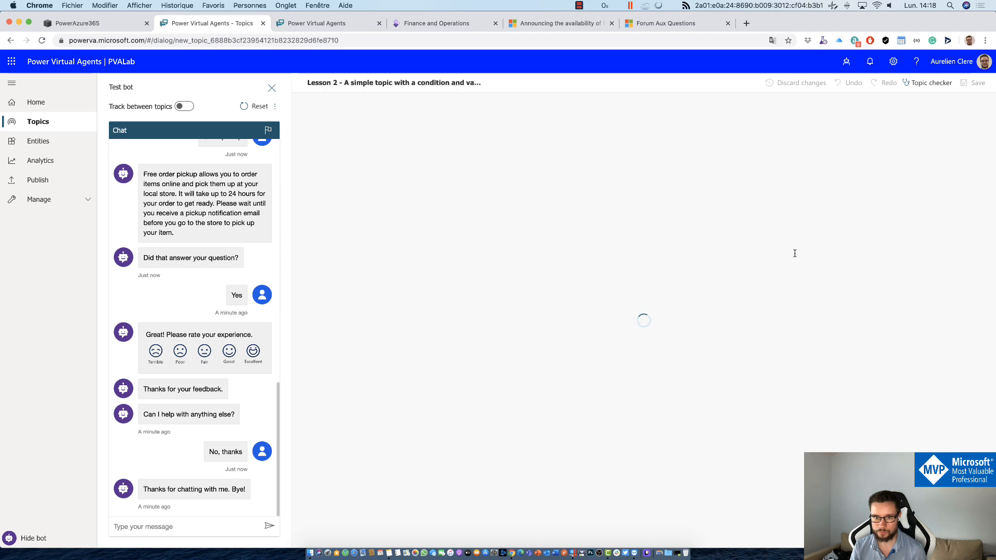
scroll(869, 297, down, 4)
scroll(869, 297, down, 5)
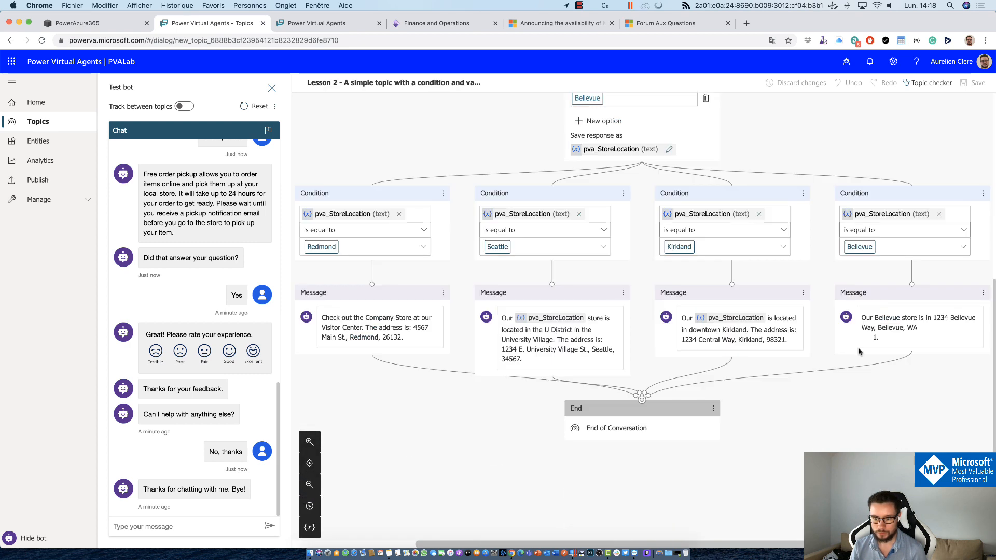
scroll(859, 350, up, 8)
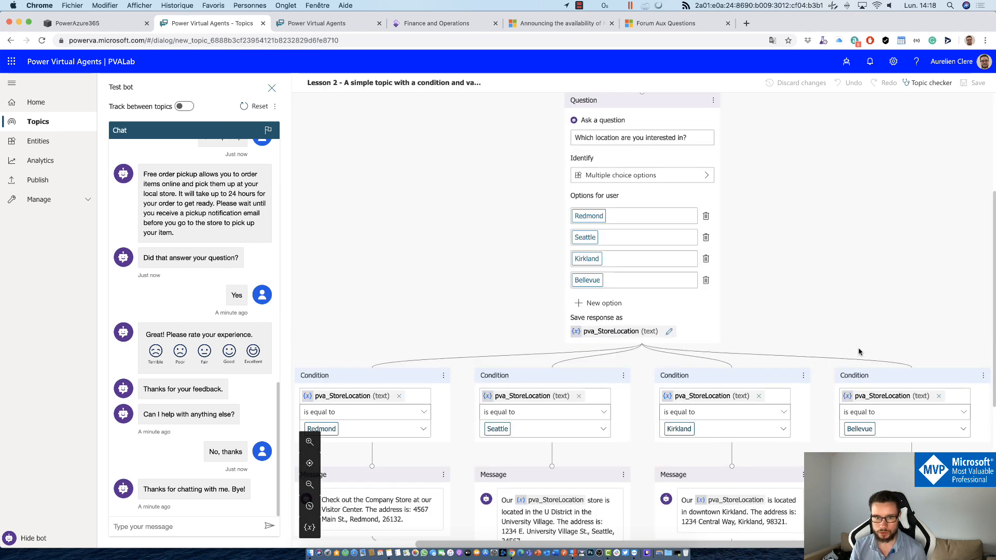
scroll(858, 345, down, 2)
scroll(859, 345, down, 4)
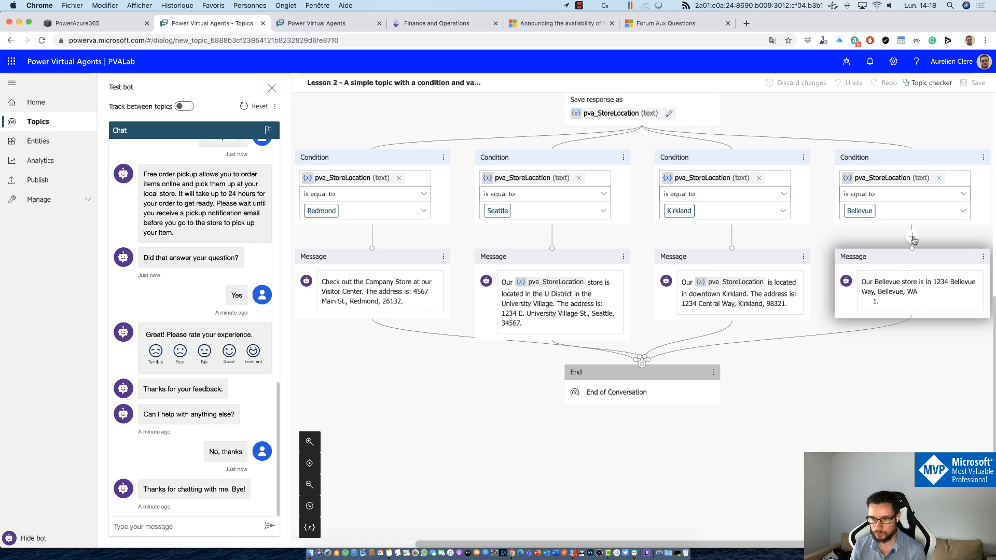
Step: Start adding a node above the Bellevue message, cancel it, and return to the topic details
click(912, 241)
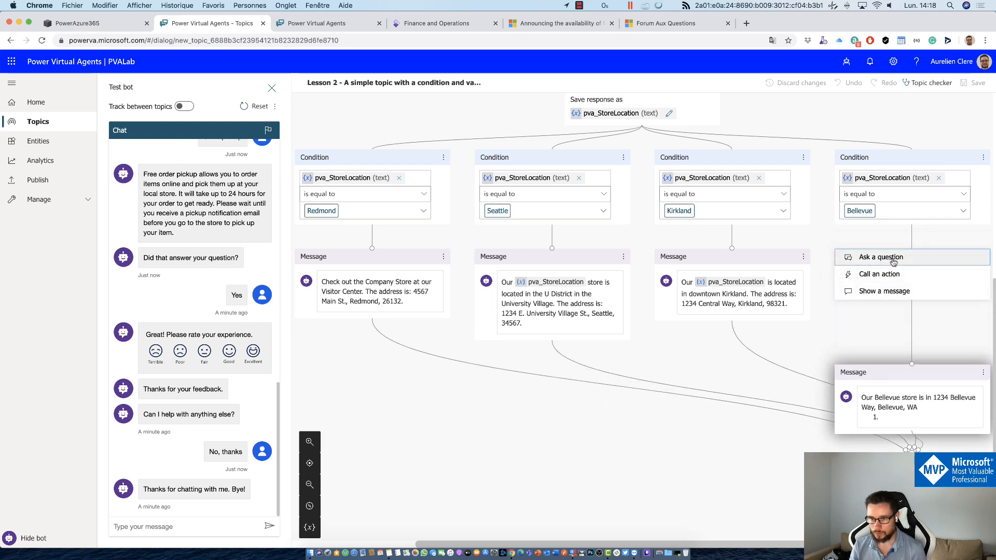
key(Escape)
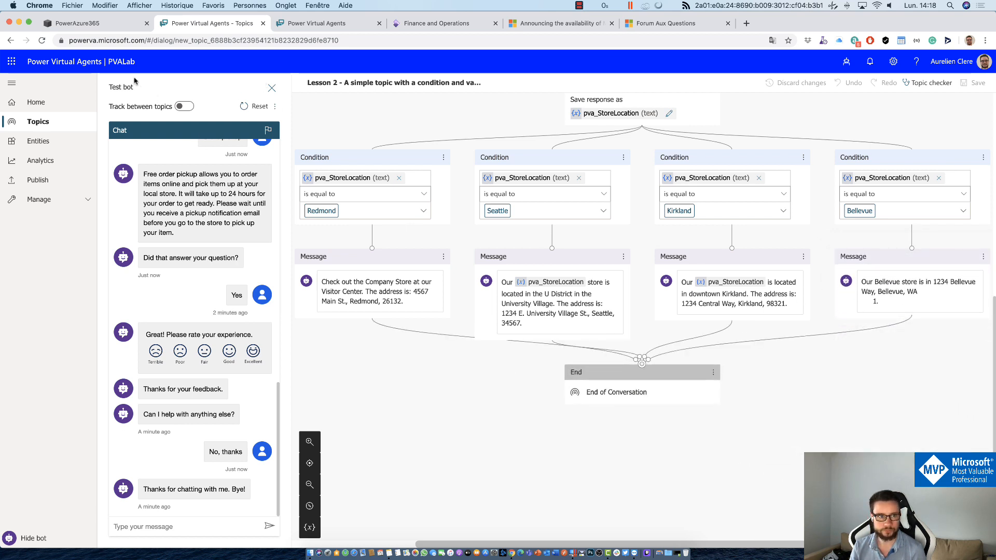
click(11, 41)
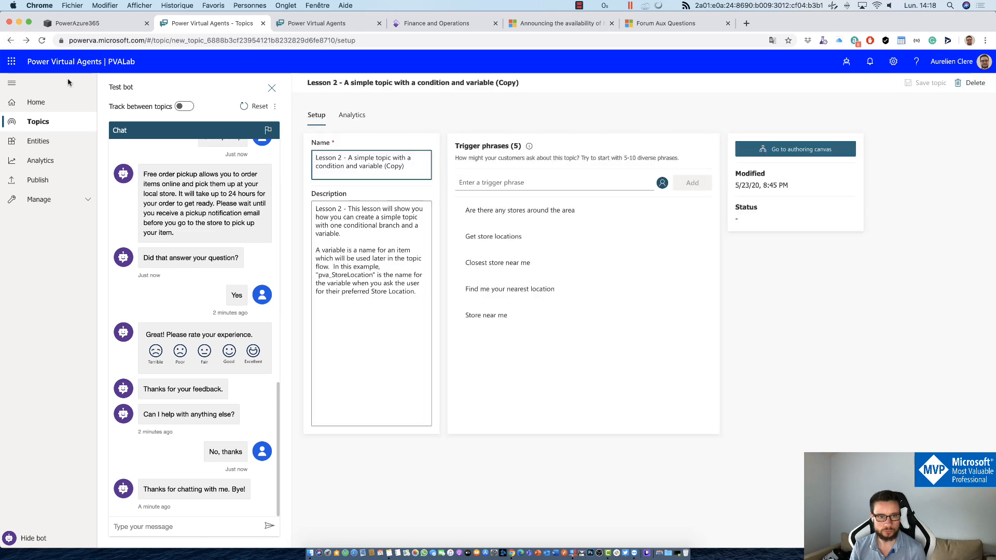
Step: Look at the Returns and refund topic, then go back to the topics list
click(11, 41)
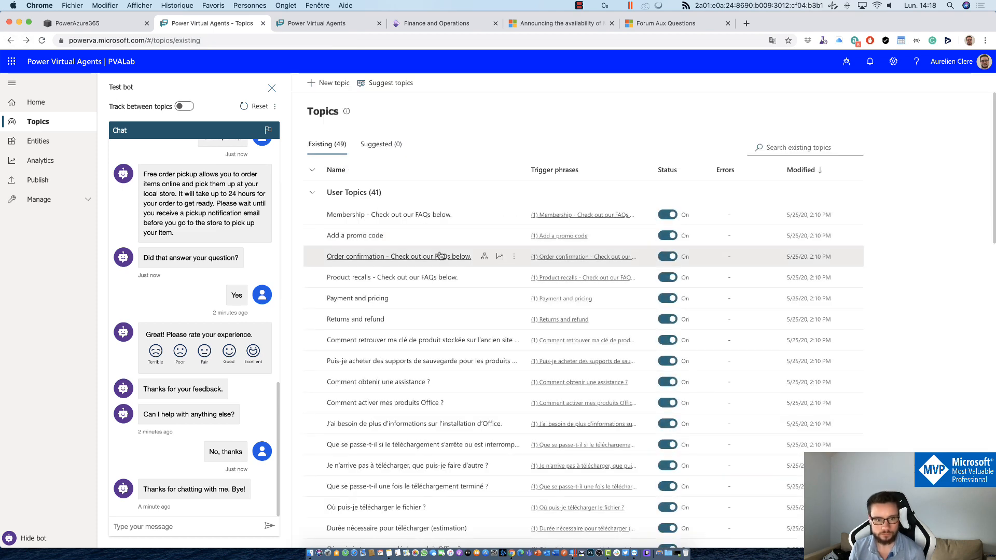
click(358, 320)
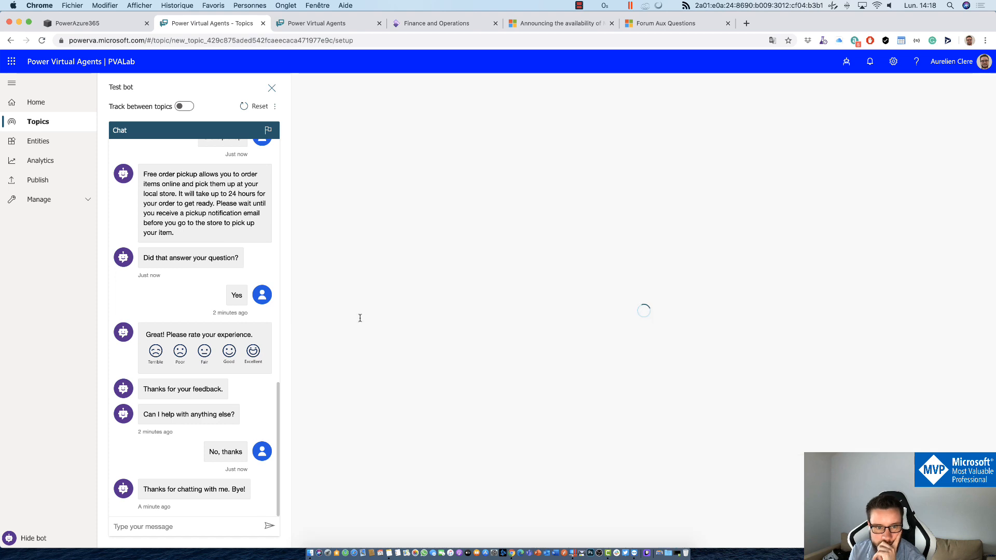
click(11, 40)
scroll(409, 267, down, 10)
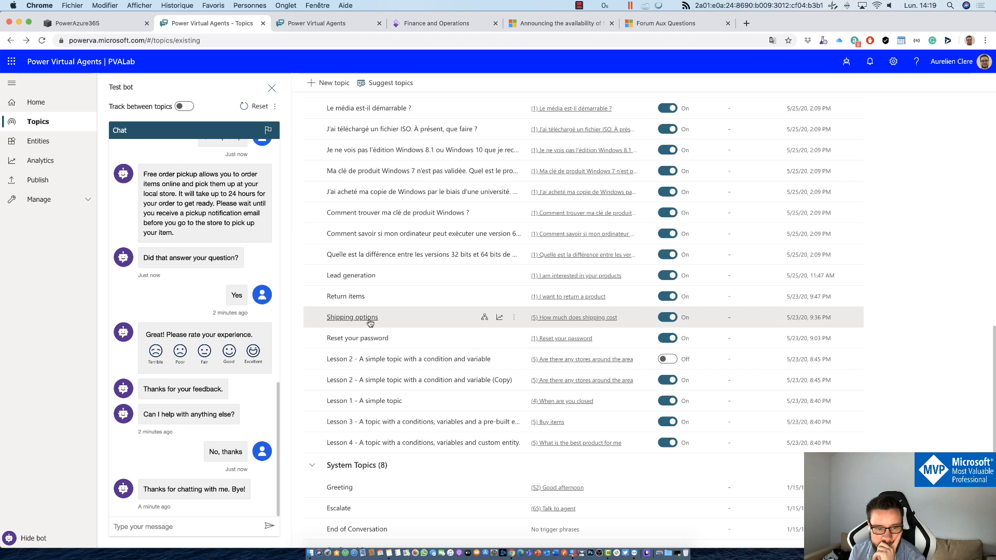
Step: Open the Return items topic's authoring canvas and scroll through its condition, action and redirect
click(349, 296)
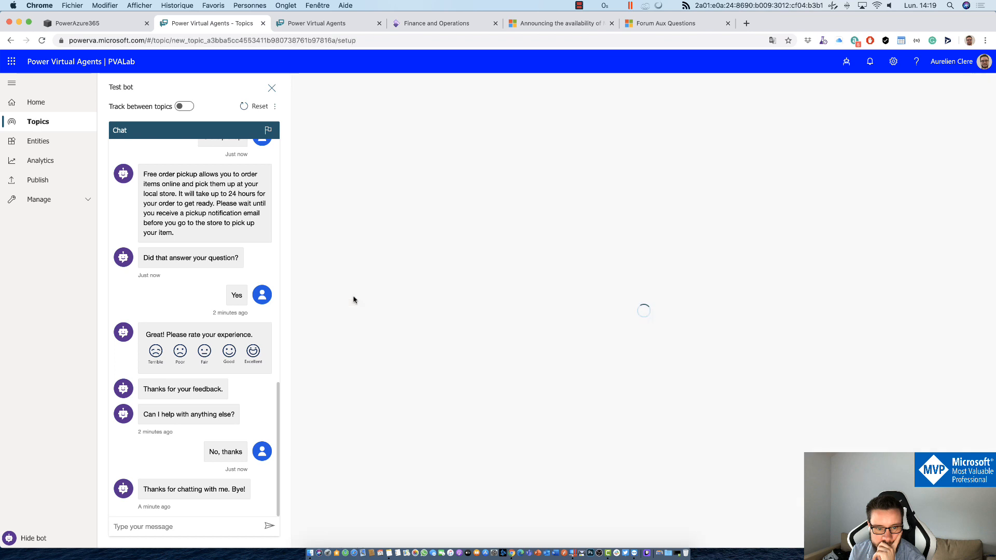
click(801, 150)
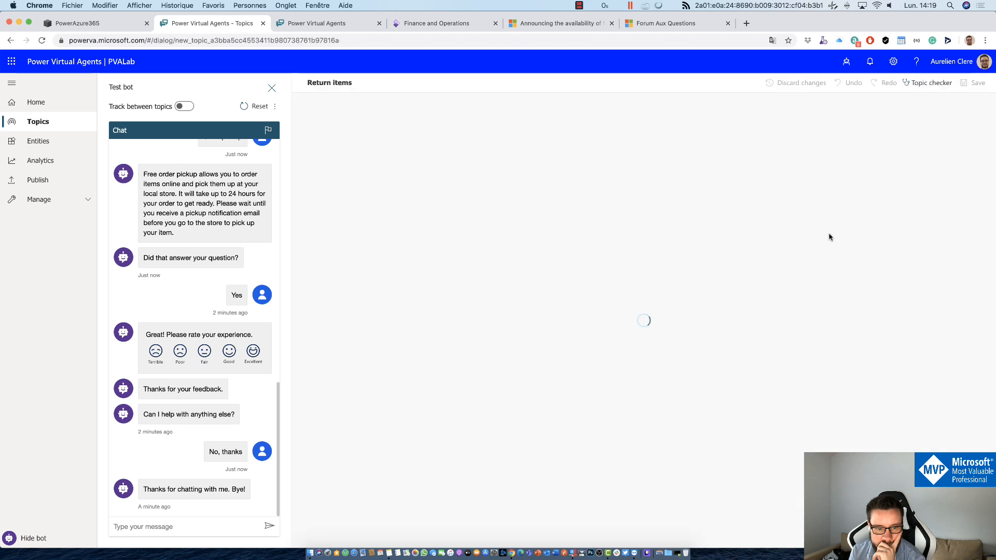
scroll(891, 283, down, 10)
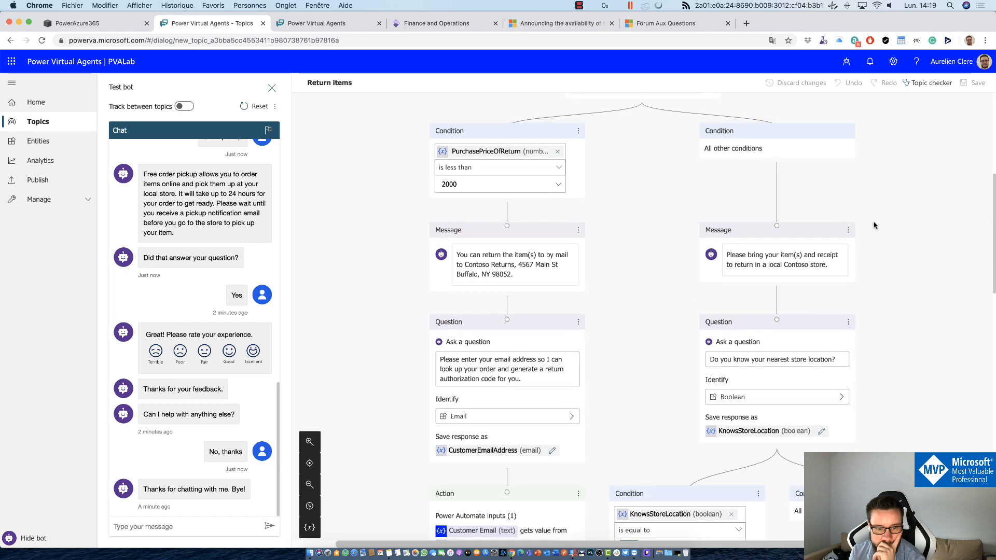
scroll(874, 224, down, 4)
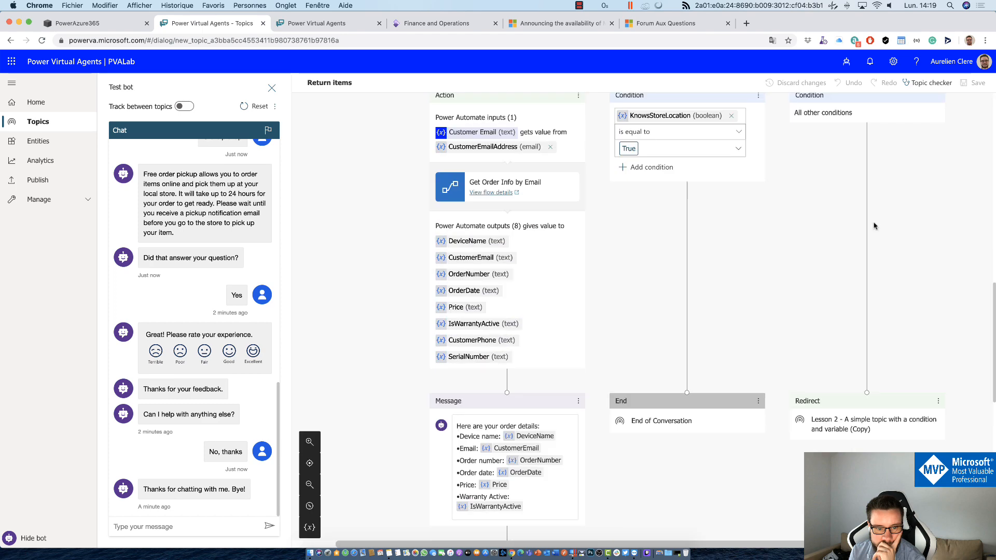
scroll(871, 329, up, 4)
scroll(873, 307, up, 5)
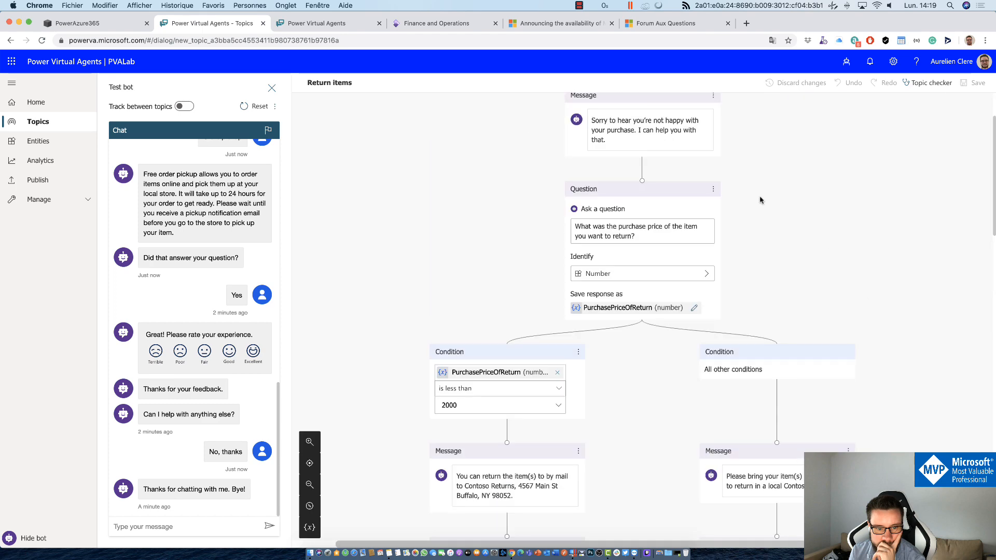
scroll(768, 296, down, 5)
scroll(770, 299, up, 2)
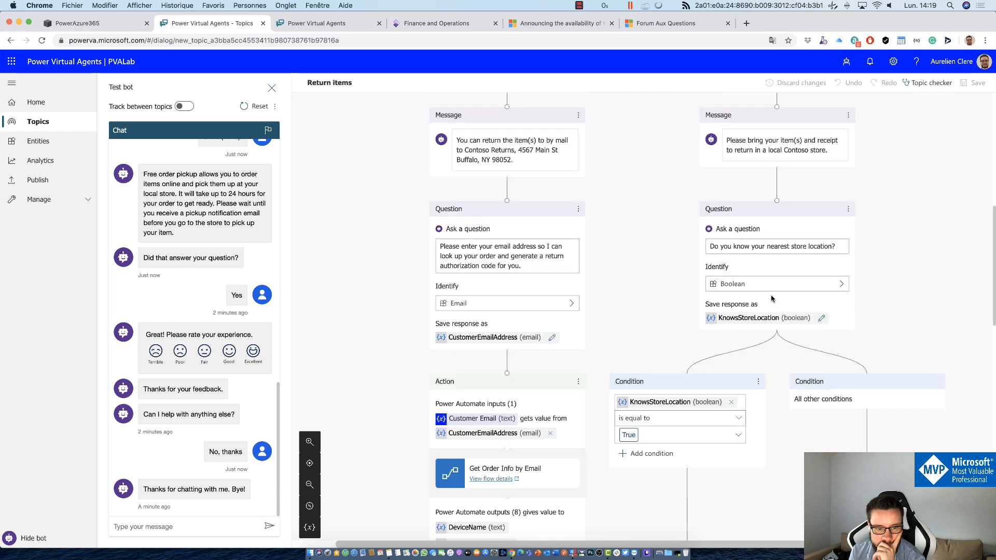
scroll(690, 220, up, 6)
scroll(684, 215, up, 1)
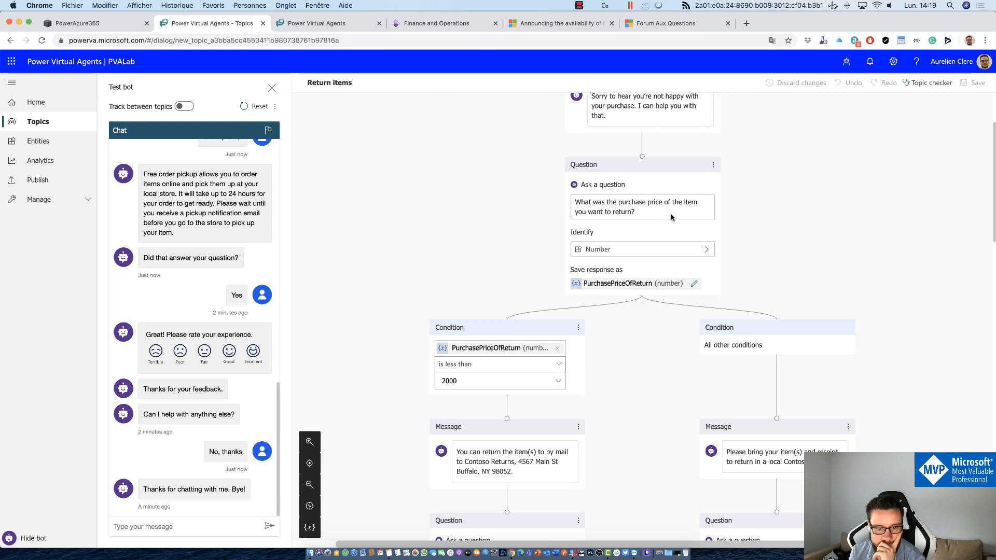
scroll(751, 354, down, 3)
scroll(772, 324, down, 2)
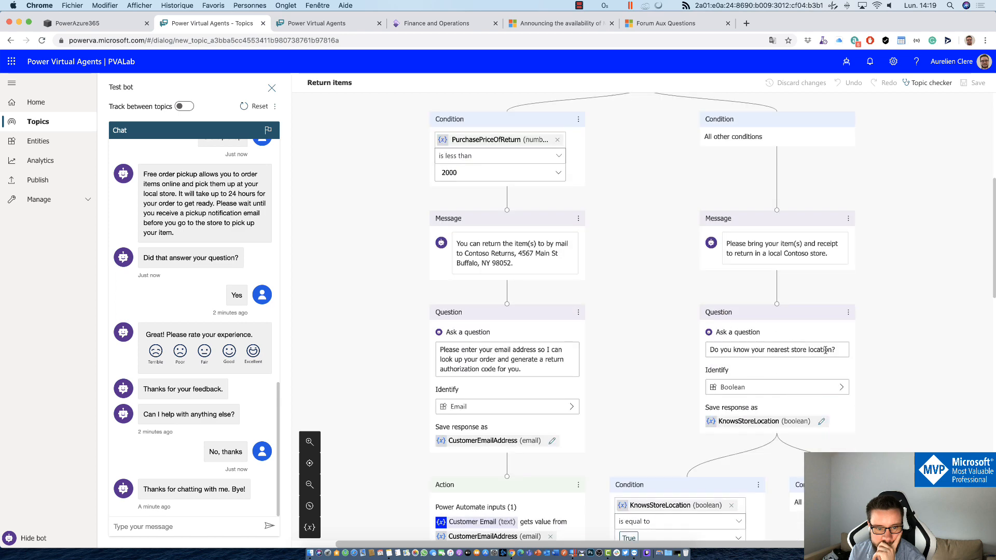
scroll(773, 371, down, 2)
scroll(774, 376, down, 3)
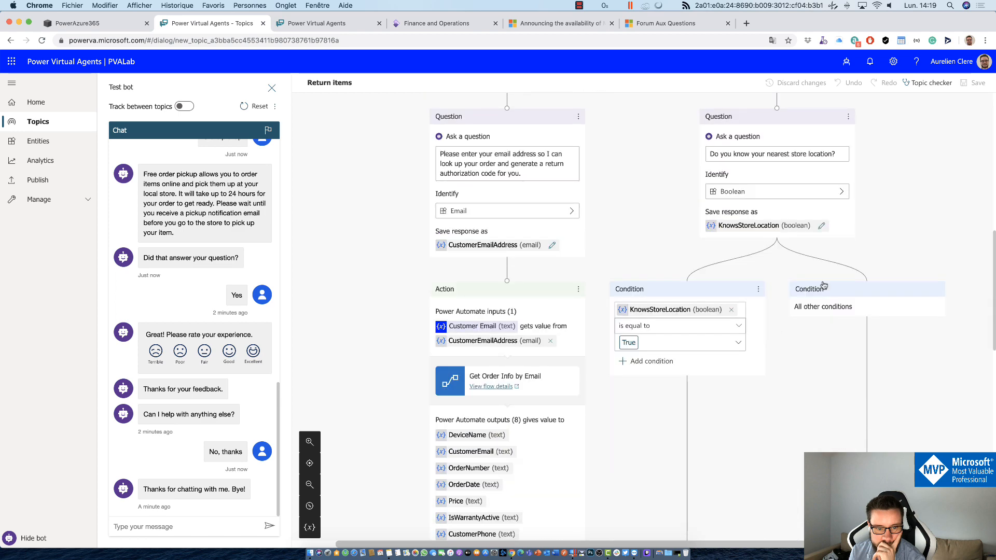
scroll(830, 374, down, 5)
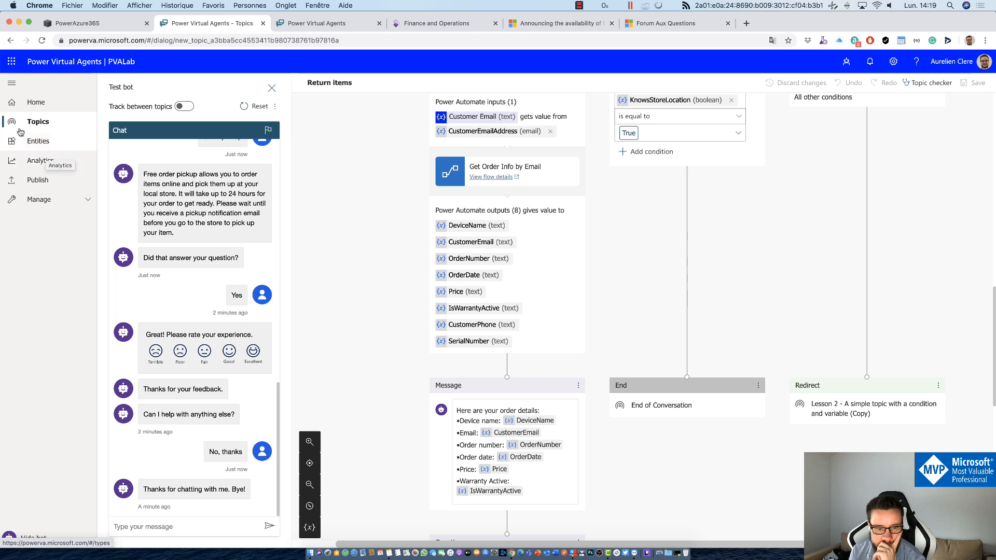
Step: Go through Topics and Publish to Manage > Skills for the PVALab bot
click(34, 123)
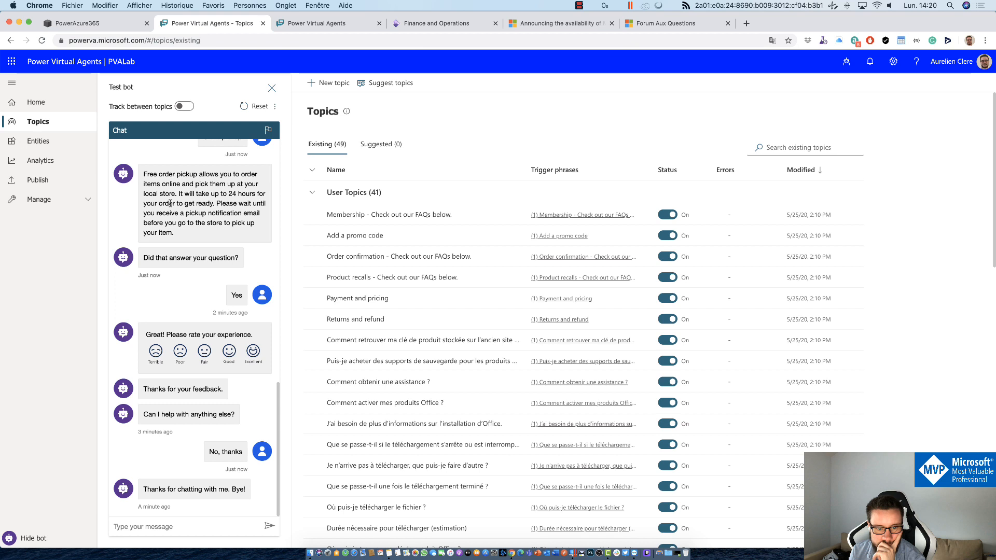
click(37, 179)
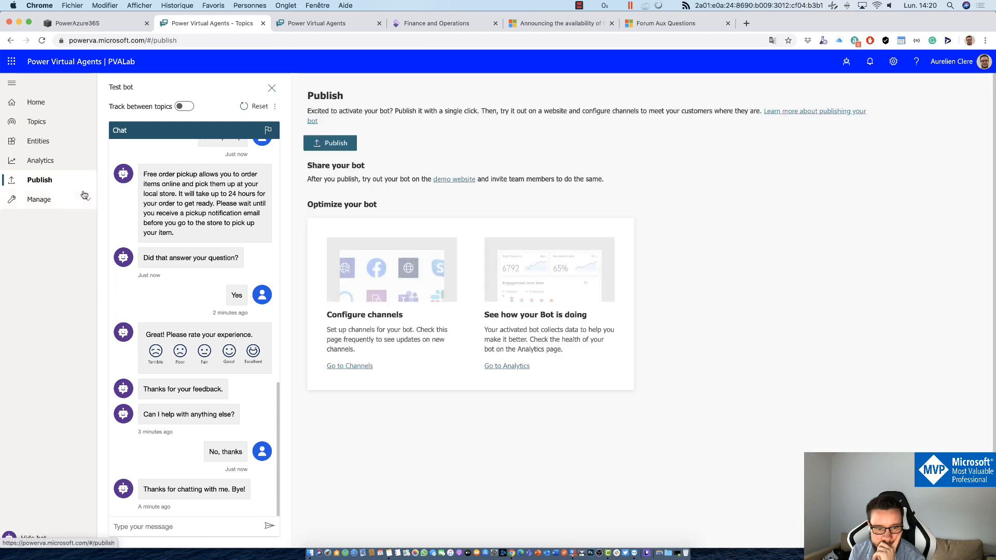
click(39, 199)
click(36, 257)
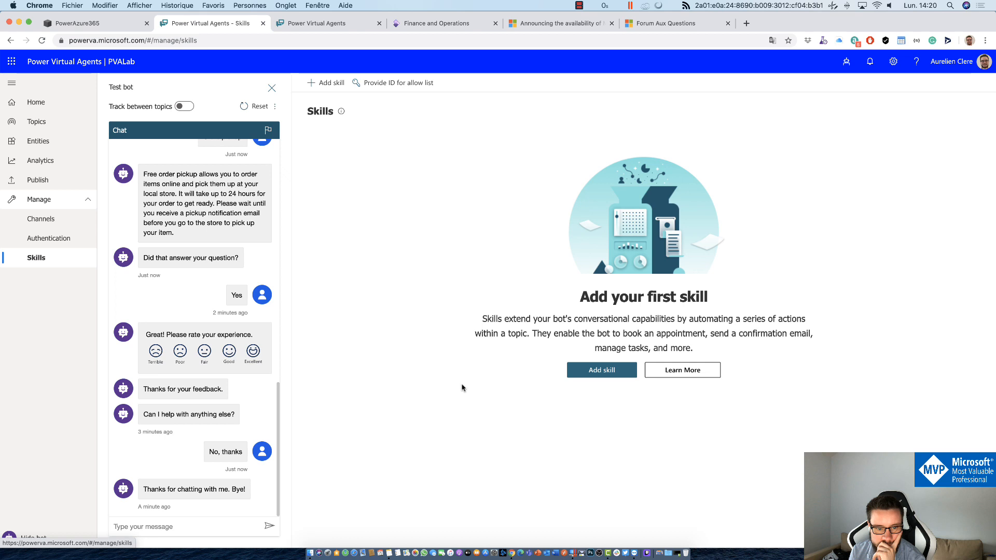
Step: Open Add skill, cancel it, and open the Learn More documentation on Bot Framework Skills
drag(725, 334, 749, 344)
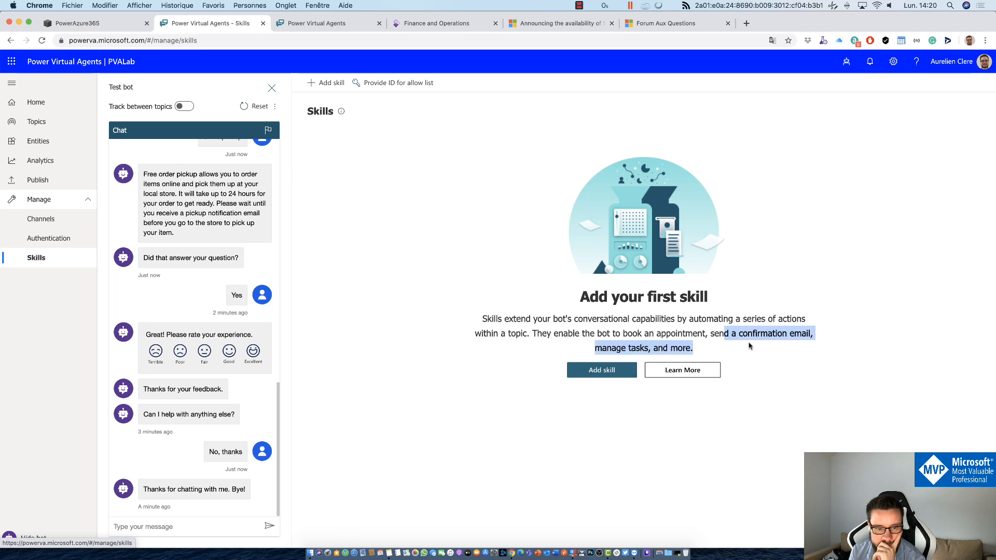
click(714, 350)
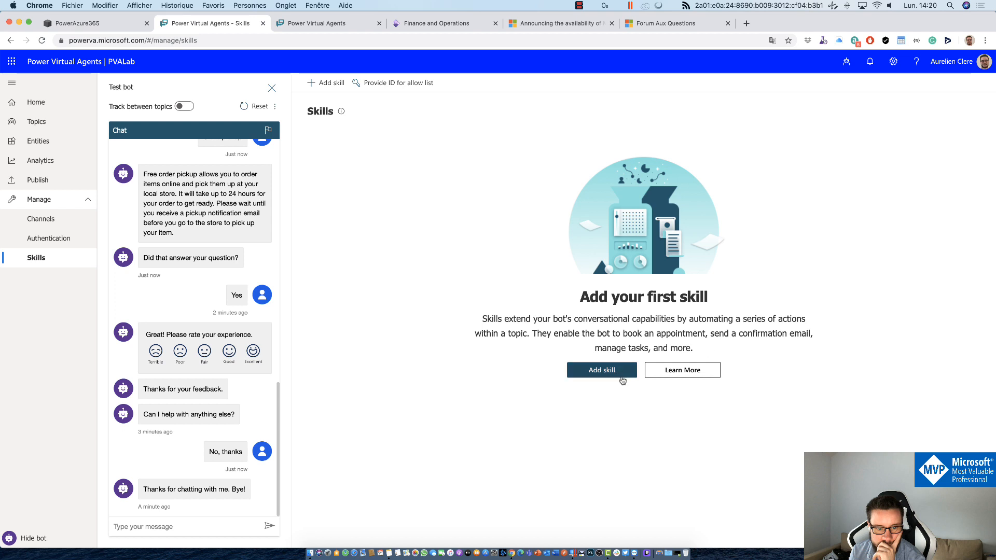
click(599, 370)
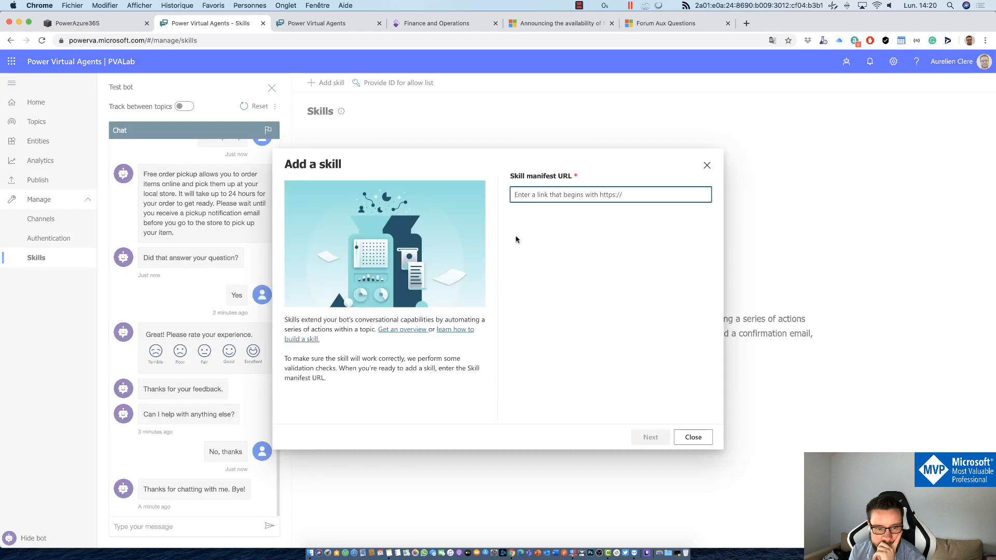
key(Escape)
click(675, 369)
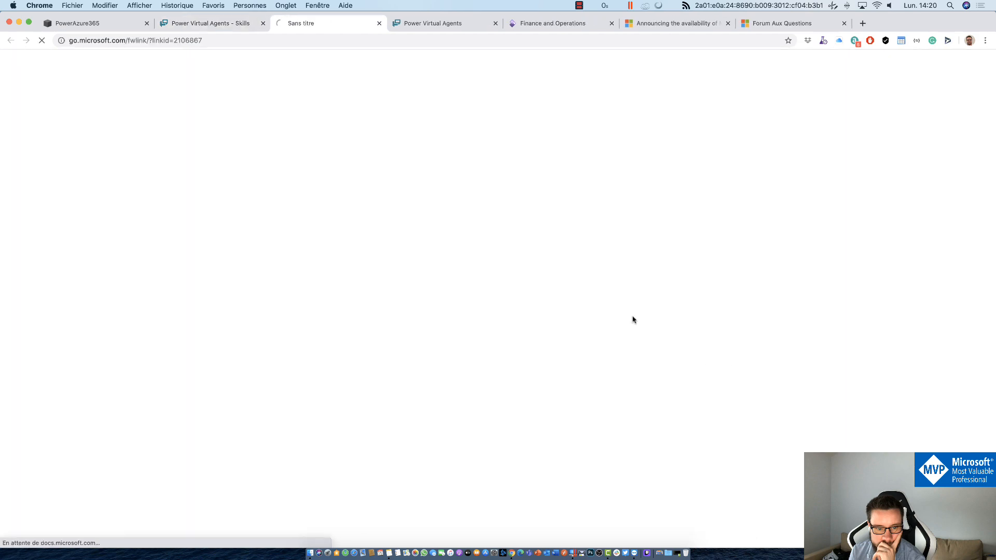
Step: Scroll through the Bot Framework Skills docs article, then close its tab
scroll(590, 341, down, 15)
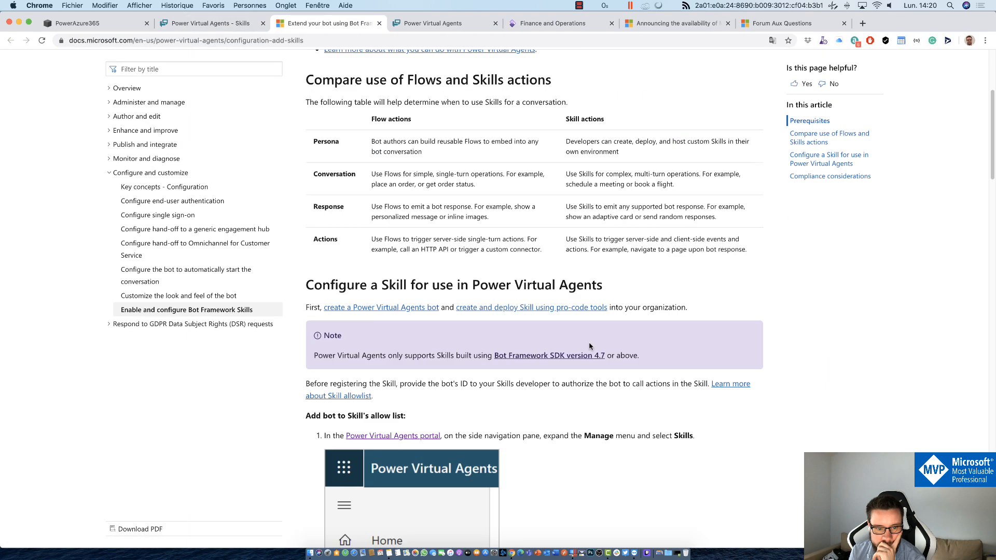
scroll(569, 353, down, 20)
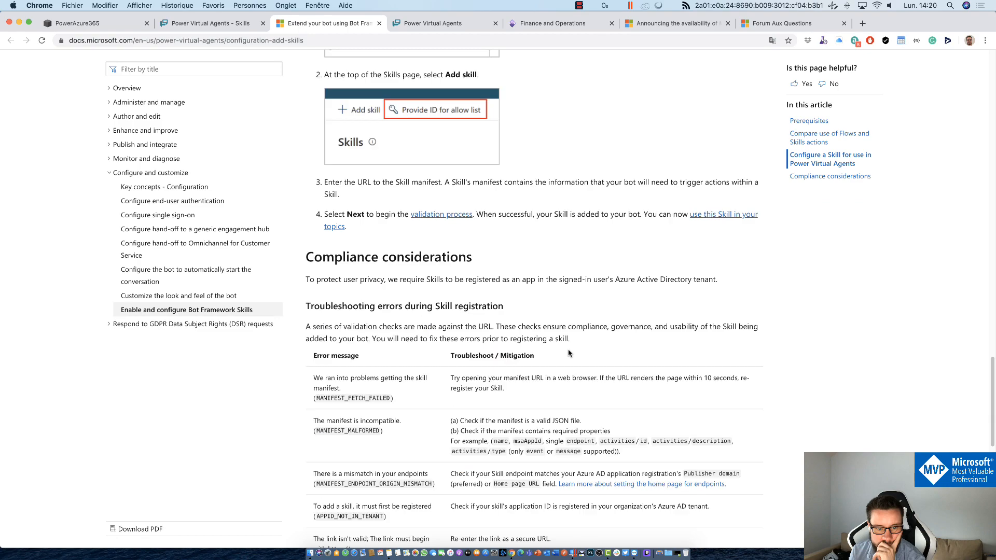
scroll(378, 453, up, 20)
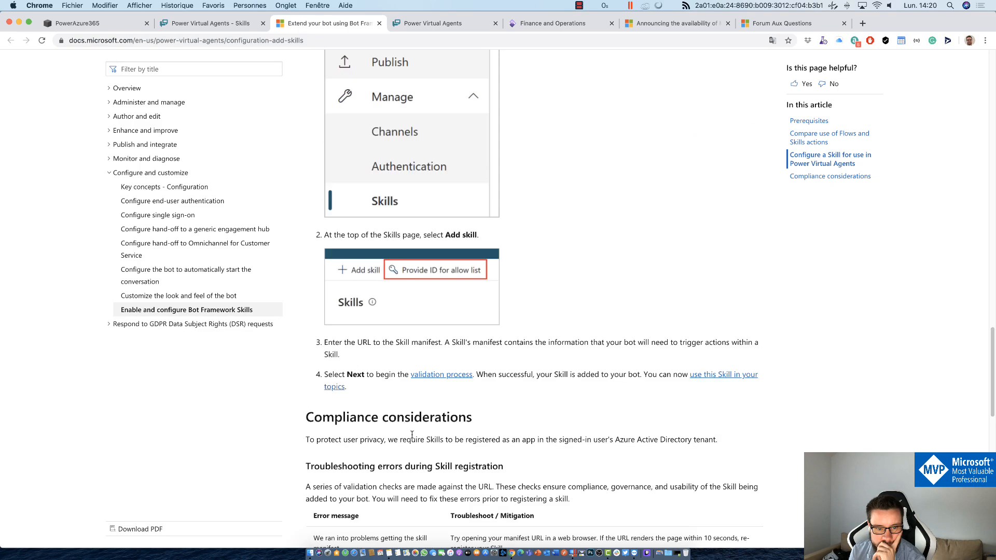
scroll(415, 314, up, 2)
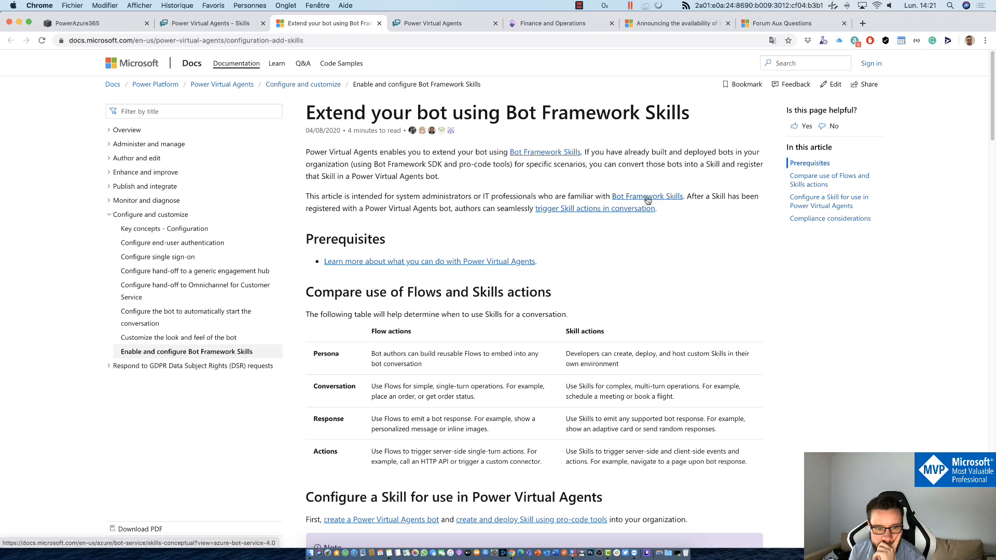
click(379, 23)
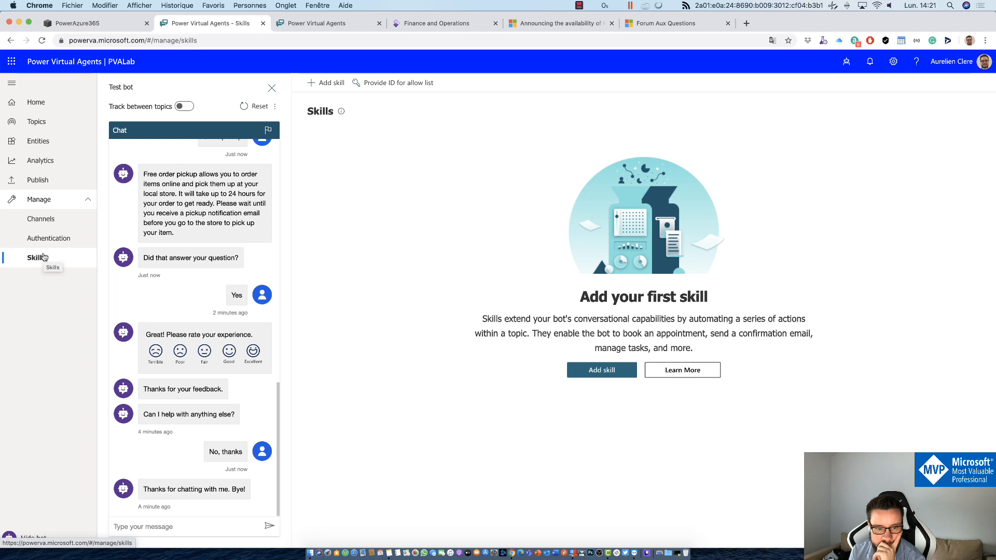
Step: View Analytics, reset the Test bot conversation, then show the 49-topic Topics list
click(55, 164)
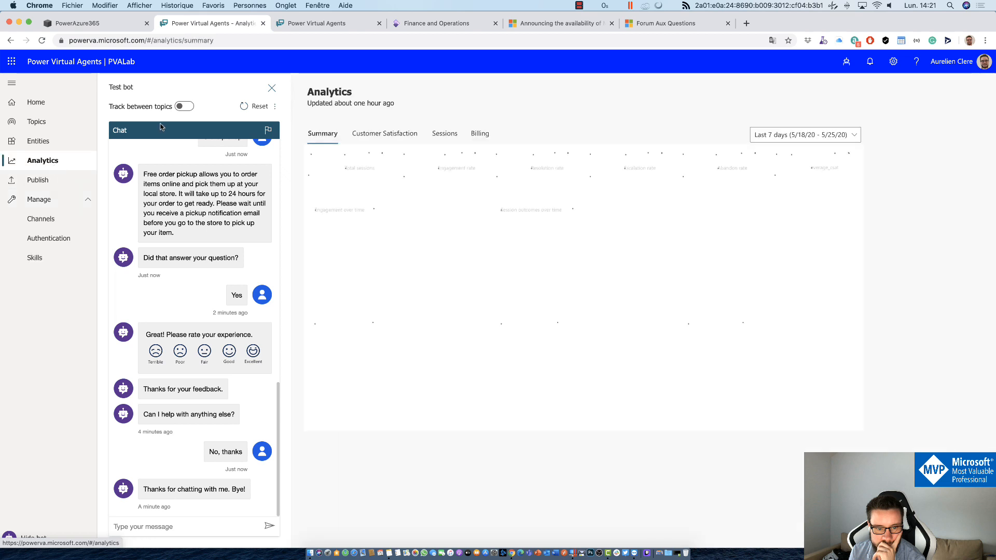
click(243, 106)
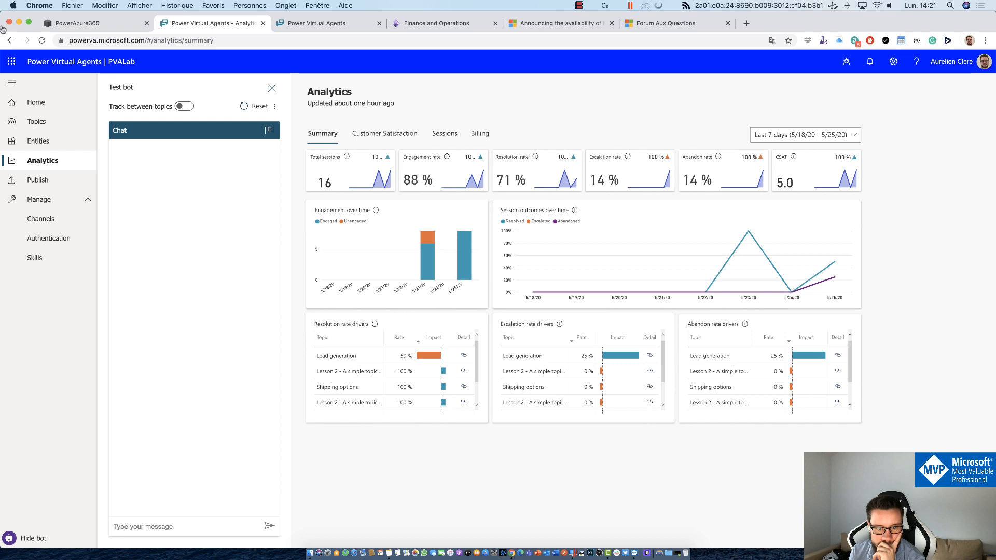
click(38, 123)
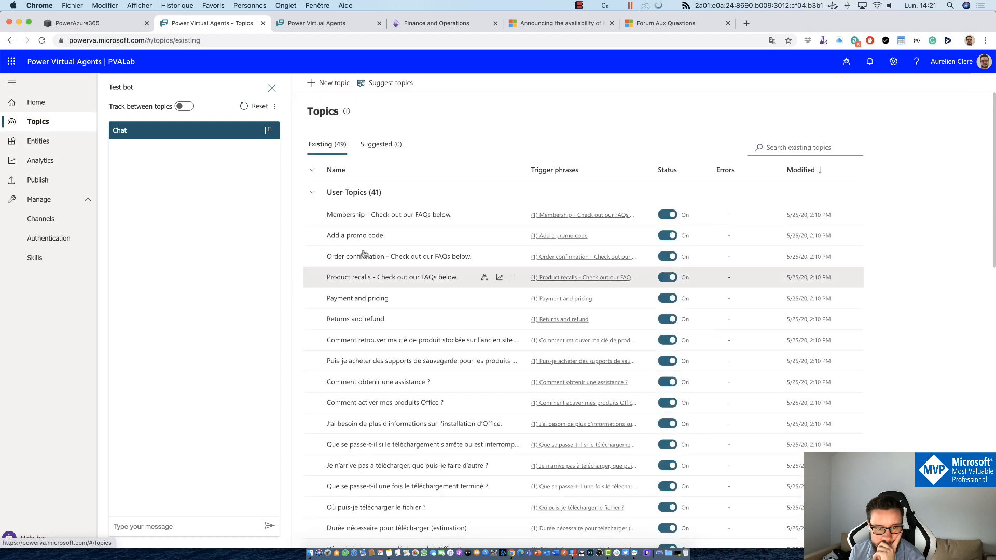
Step: Open the Add a promo code topic's canvas and delete its End of Conversation step
click(358, 235)
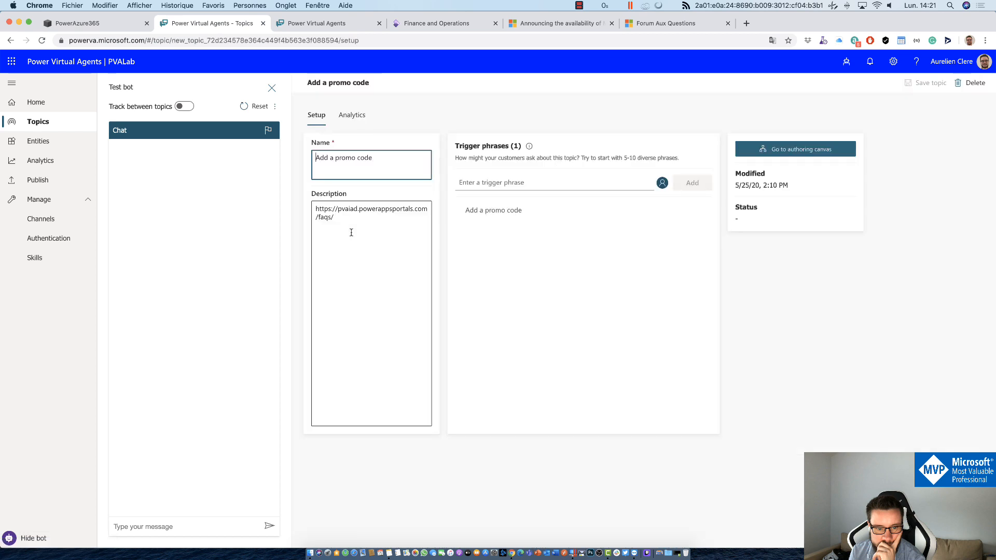
click(768, 154)
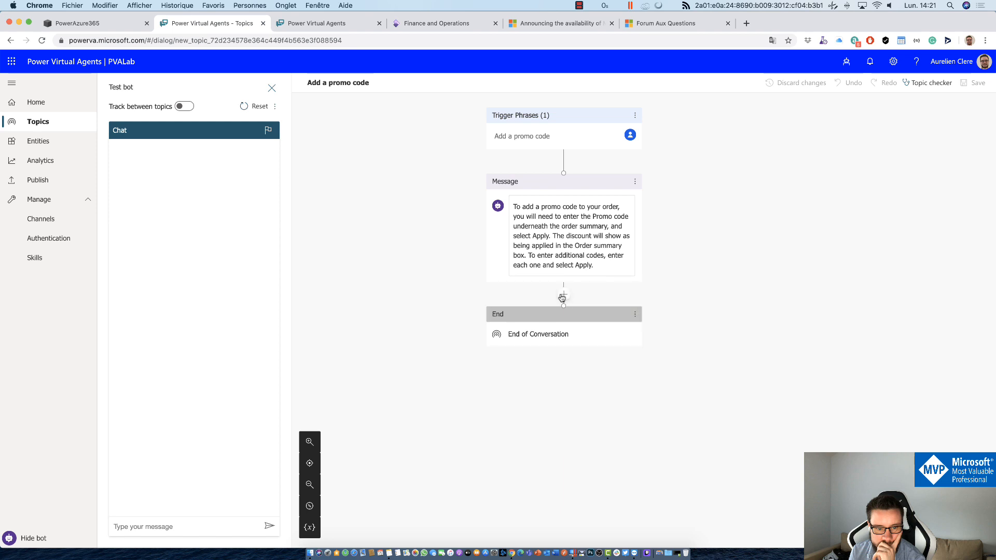
click(563, 298)
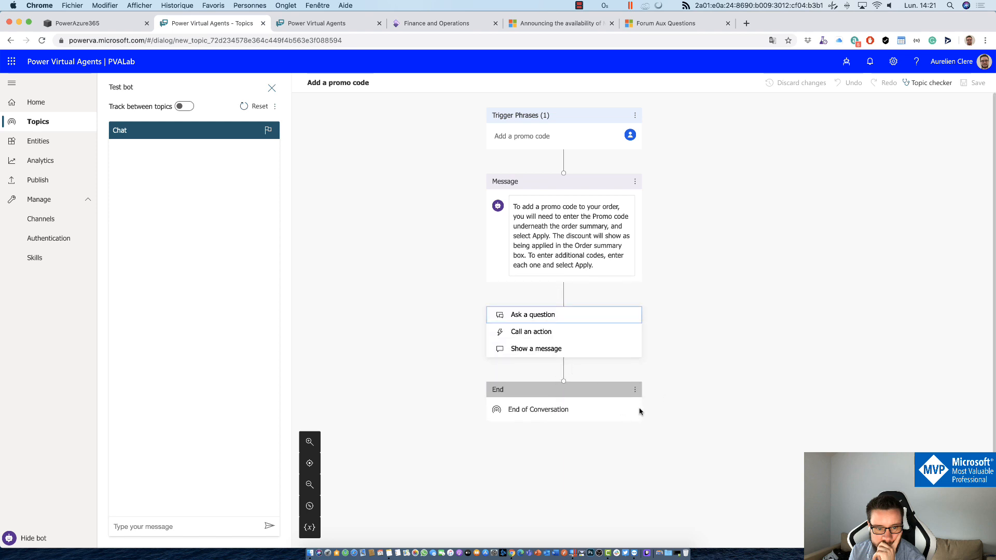
click(635, 389)
click(660, 322)
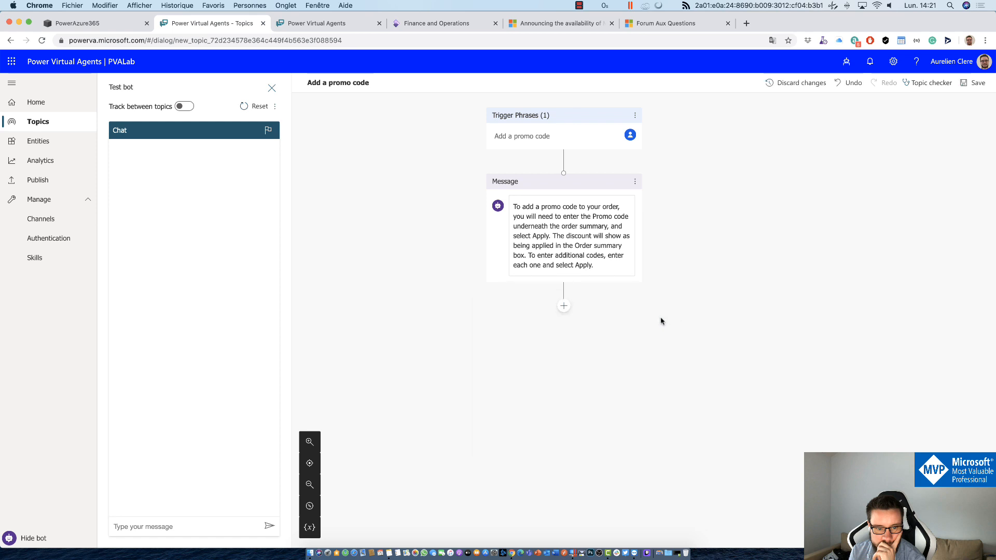
Step: Add a Transfer to agent step after the message and edit its private agent message
click(564, 306)
mouse_move(571, 383)
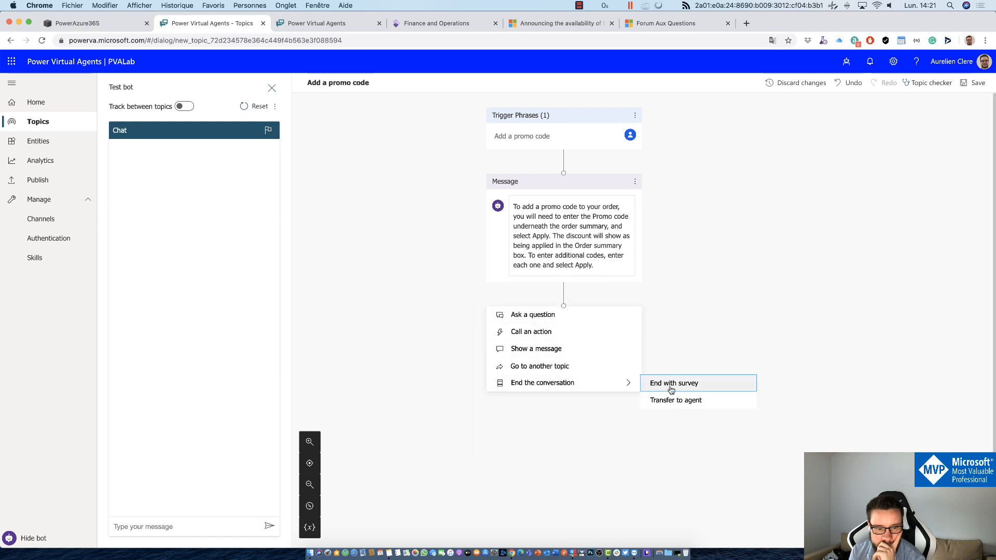
click(686, 401)
click(614, 357)
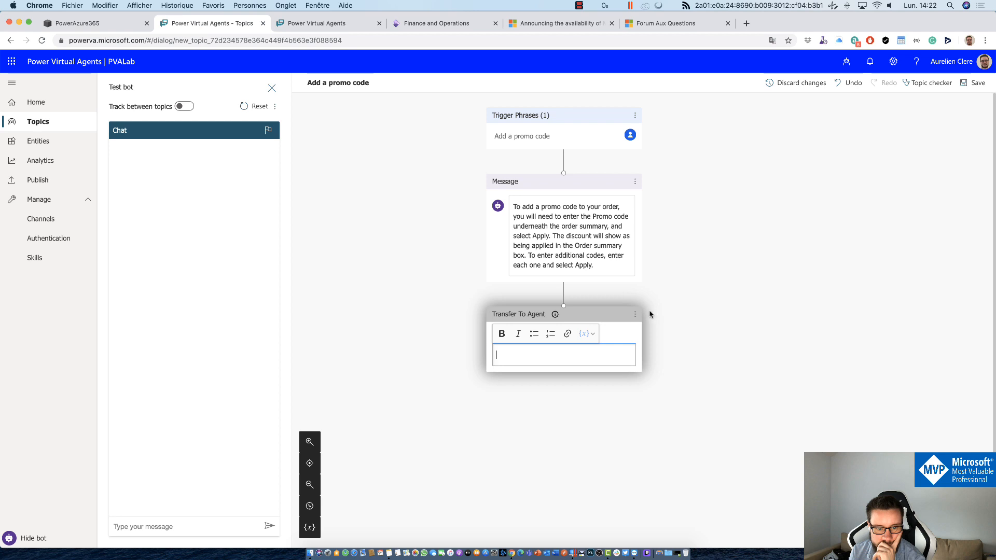
click(634, 314)
Step: Delete the Transfer to agent step, leaving the message without a following step
click(634, 314)
click(665, 317)
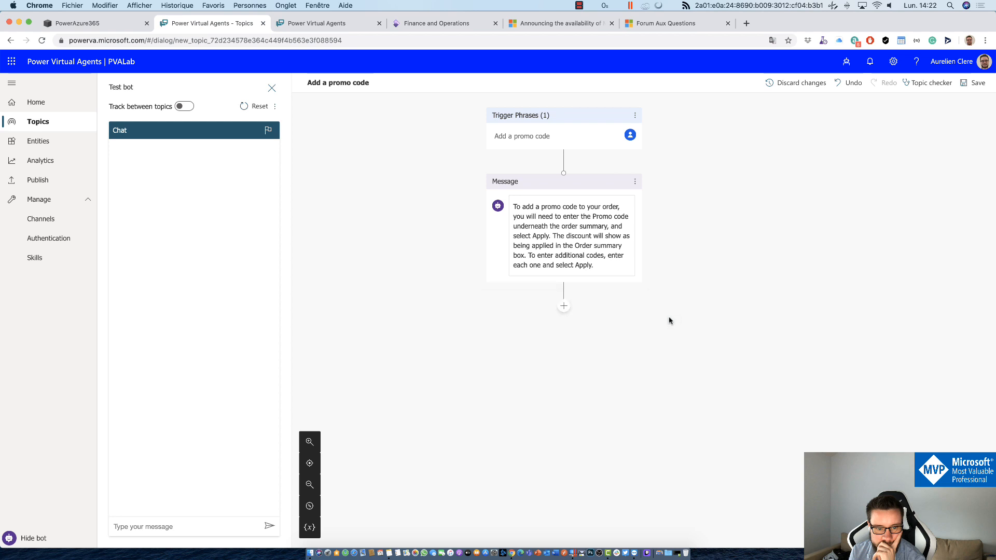
click(563, 305)
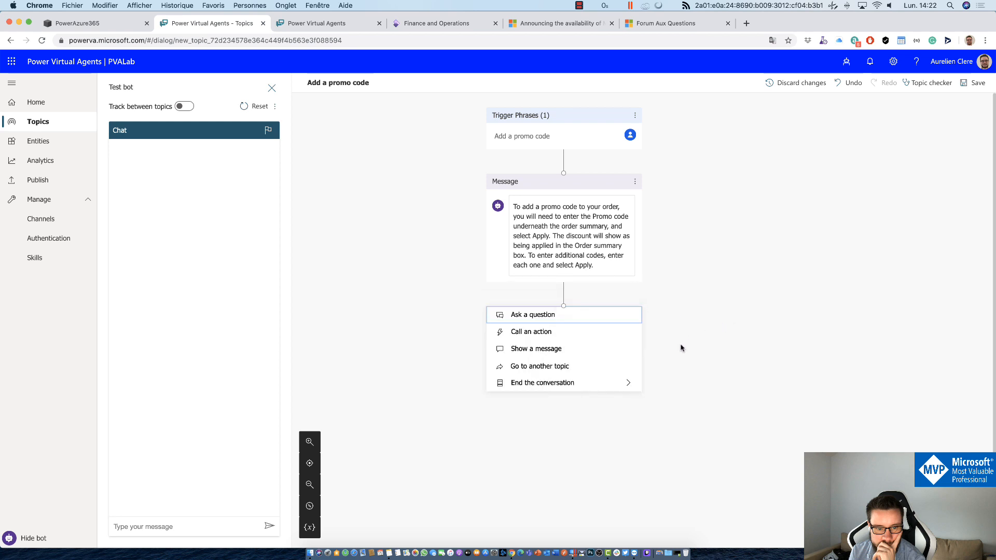
click(363, 228)
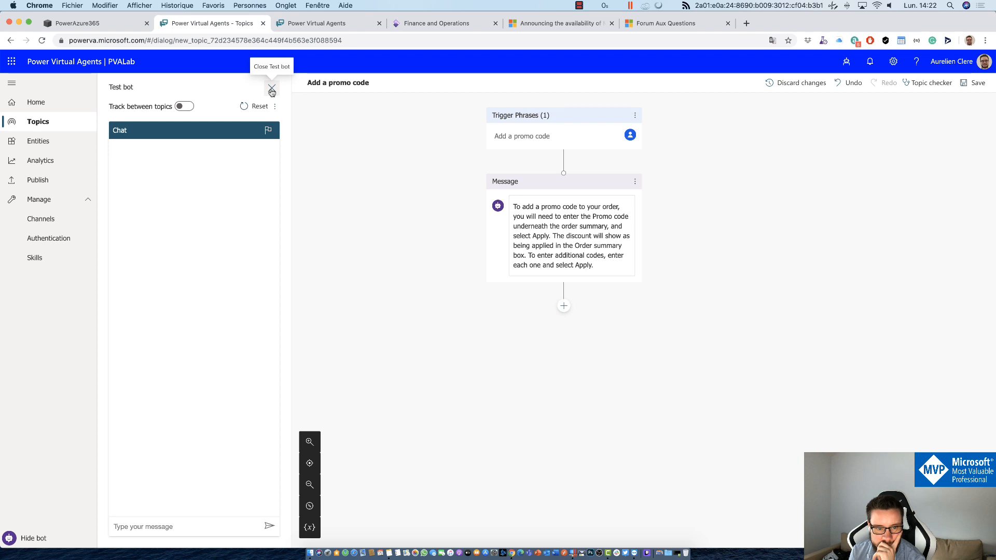
Step: Leave the topic unsaved for Channels, then view the Authentication settings
click(54, 227)
click(585, 105)
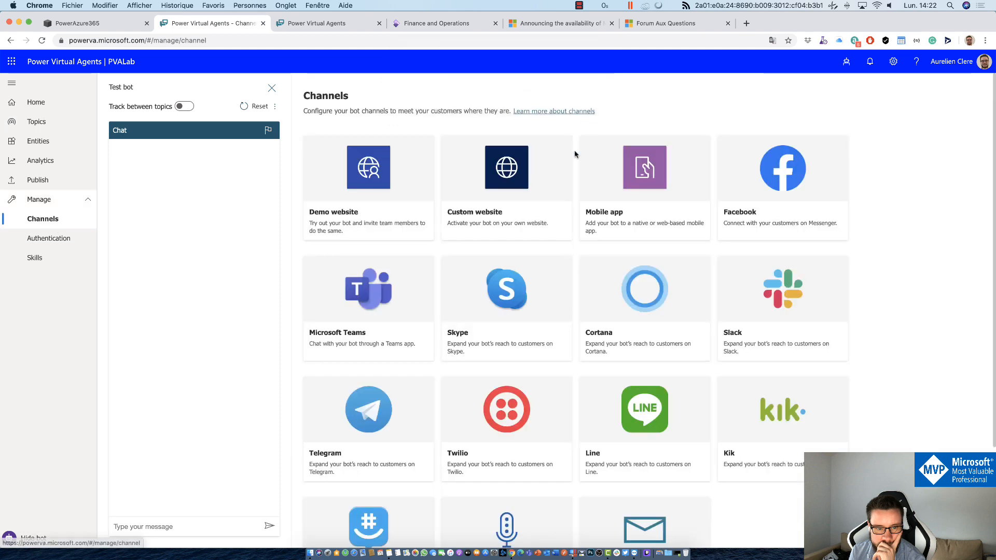
click(73, 238)
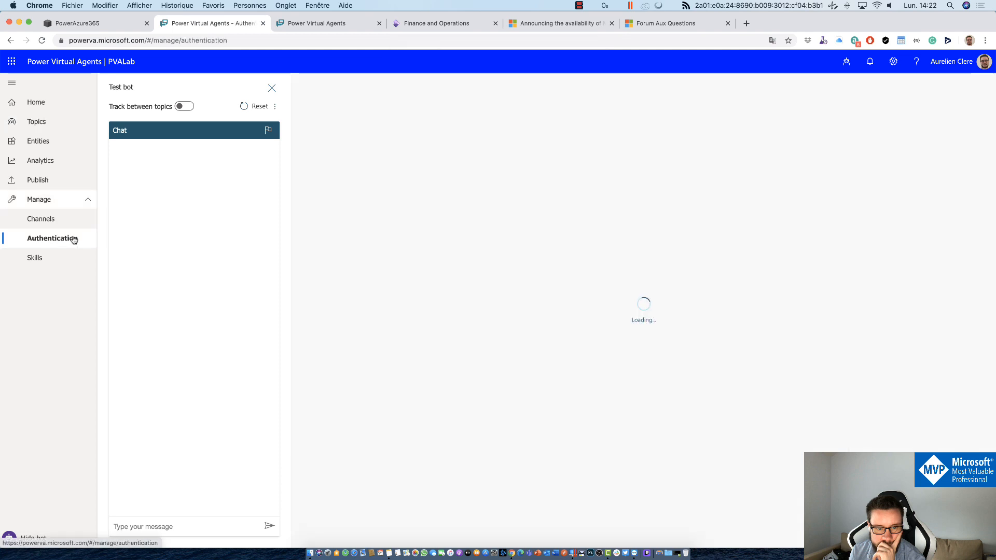
Step: Review the Analytics Customer Satisfaction and Summary tabs, then return to Authentication
click(64, 161)
click(393, 135)
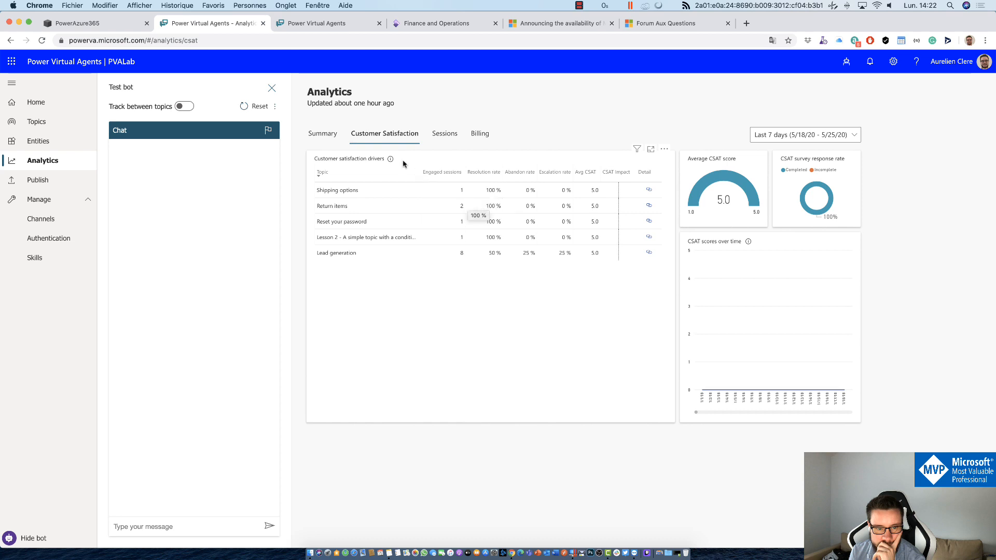
click(333, 136)
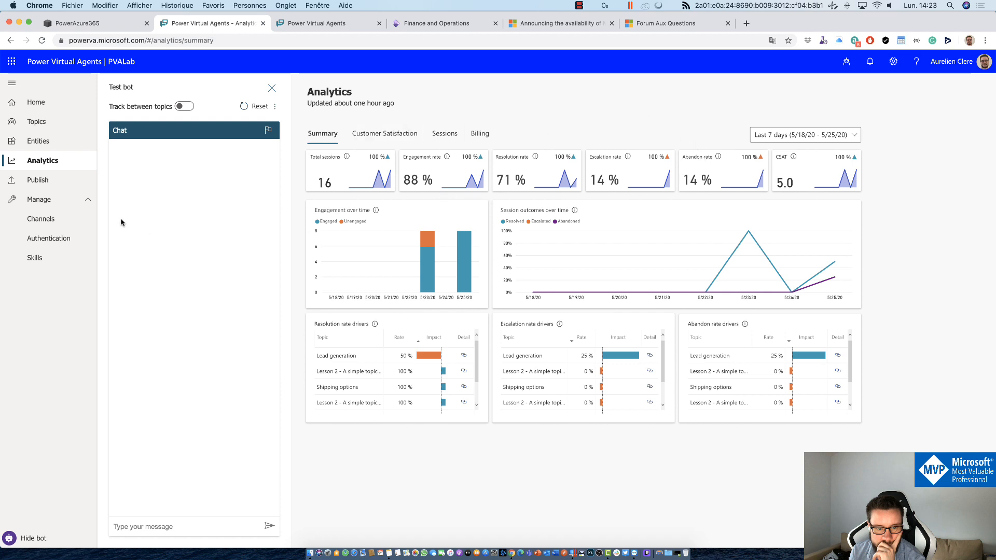
click(58, 239)
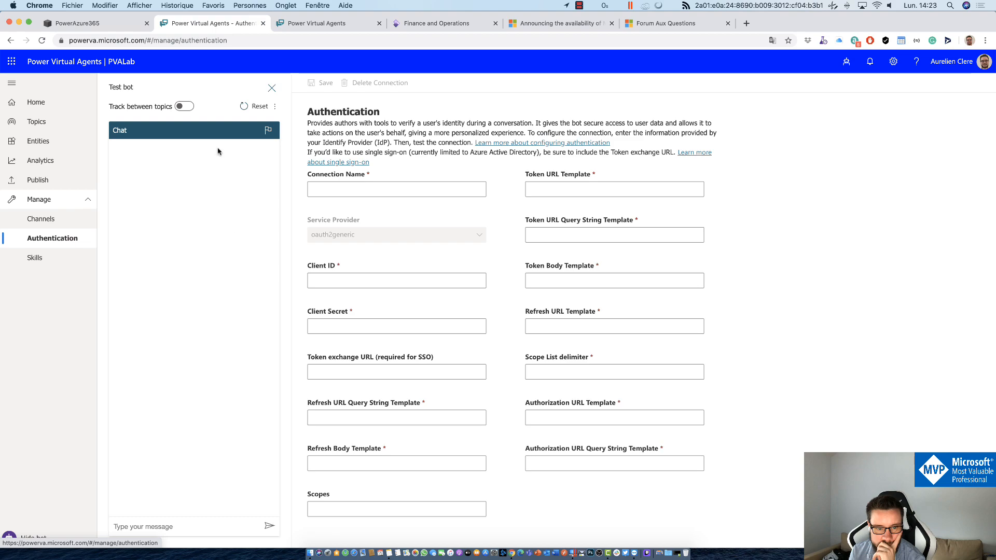
Step: In a new tab, Google 'Azure B2C' and open the Azure Active Directory B2C | Microsoft Azure result
click(747, 22)
text(google.fr)
key(Return)
text(Azu)
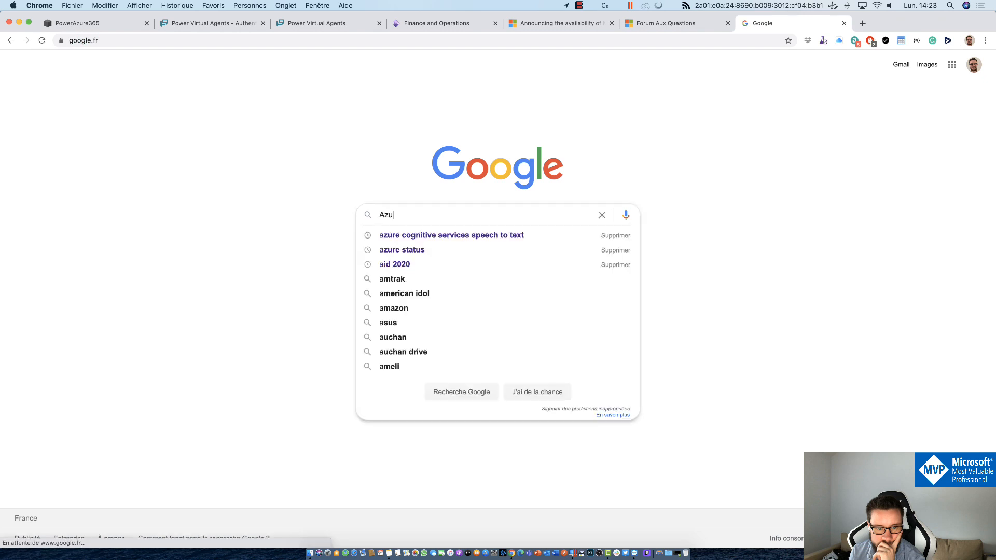
text(re B2C)
key(Return)
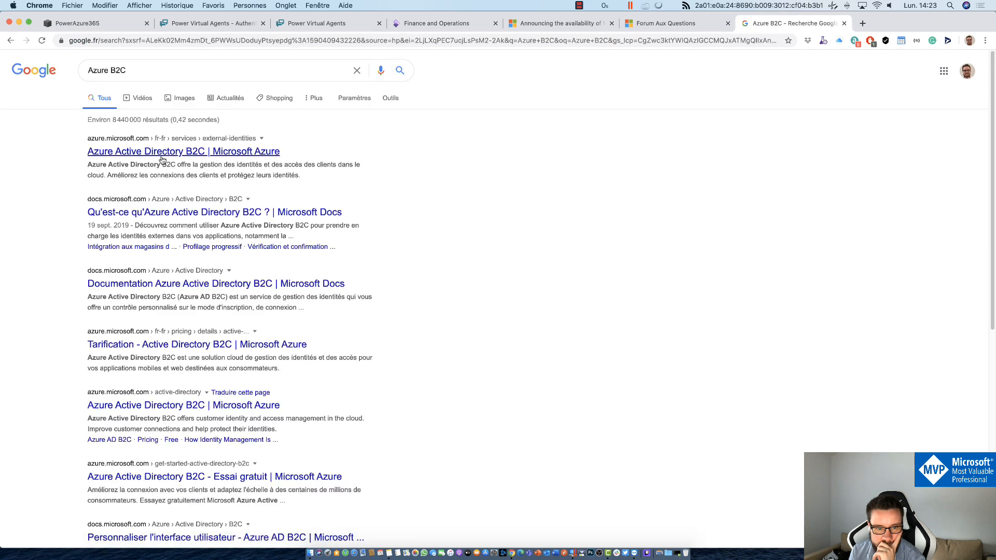
click(156, 151)
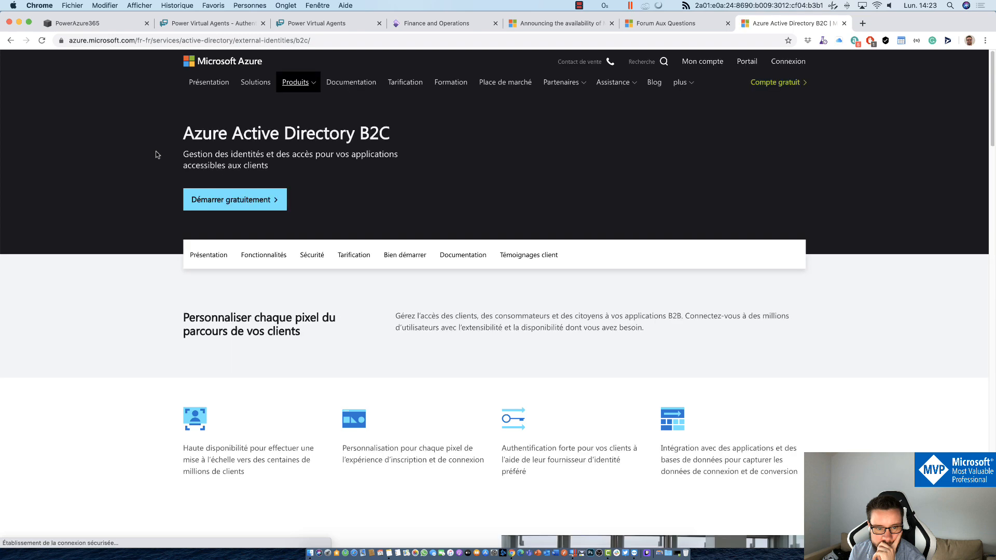
scroll(156, 151, down, 5)
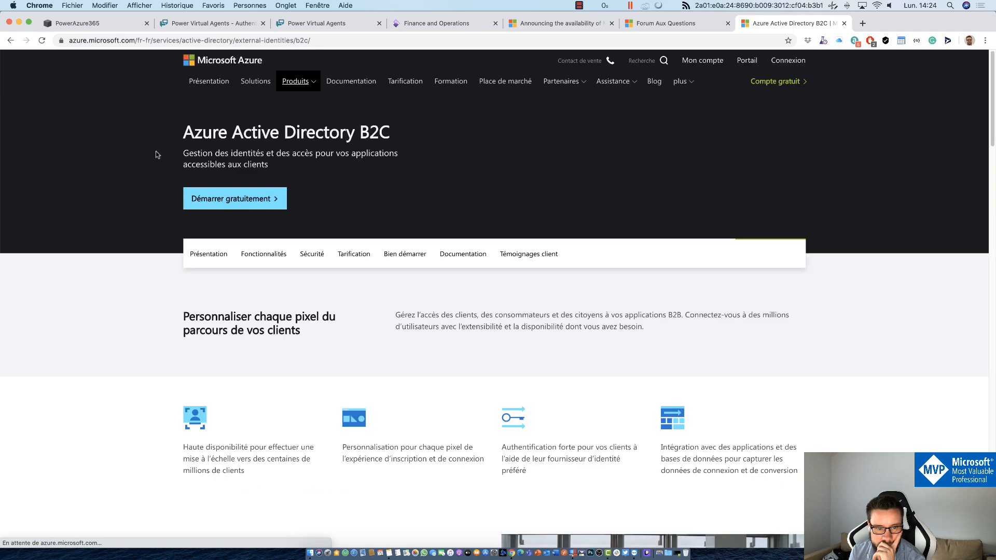
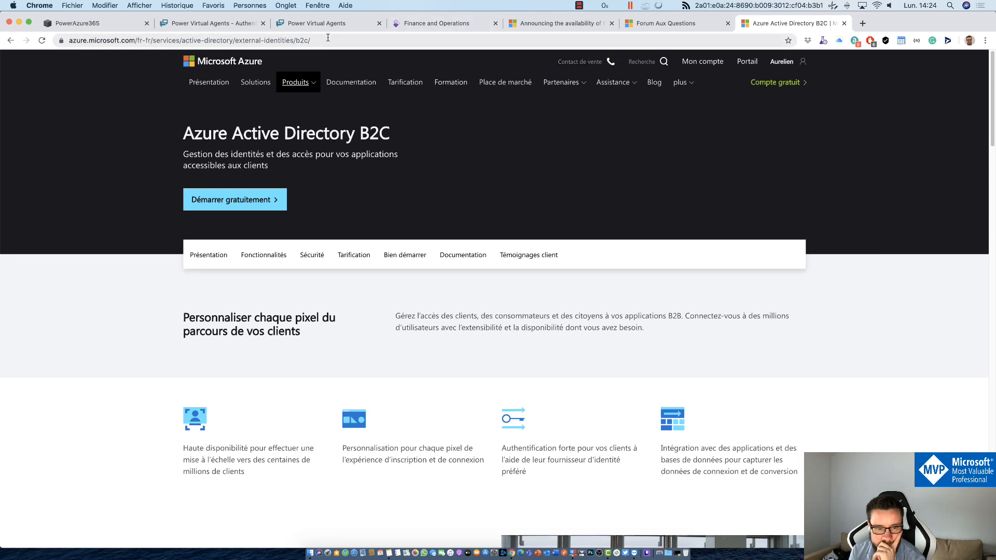
Step: Switch to the demo website tab, then back to the PVALab bot's Authentication settings
click(294, 24)
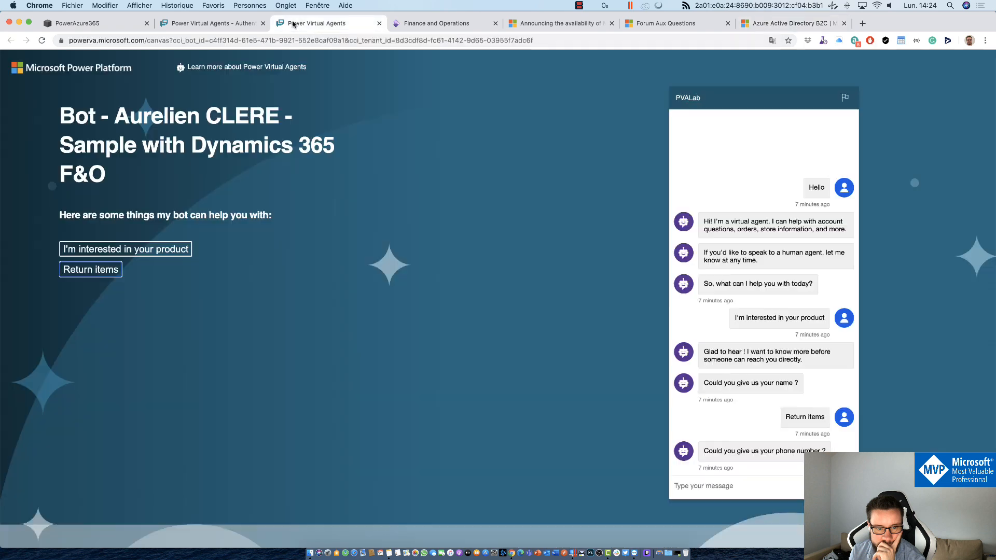
click(228, 29)
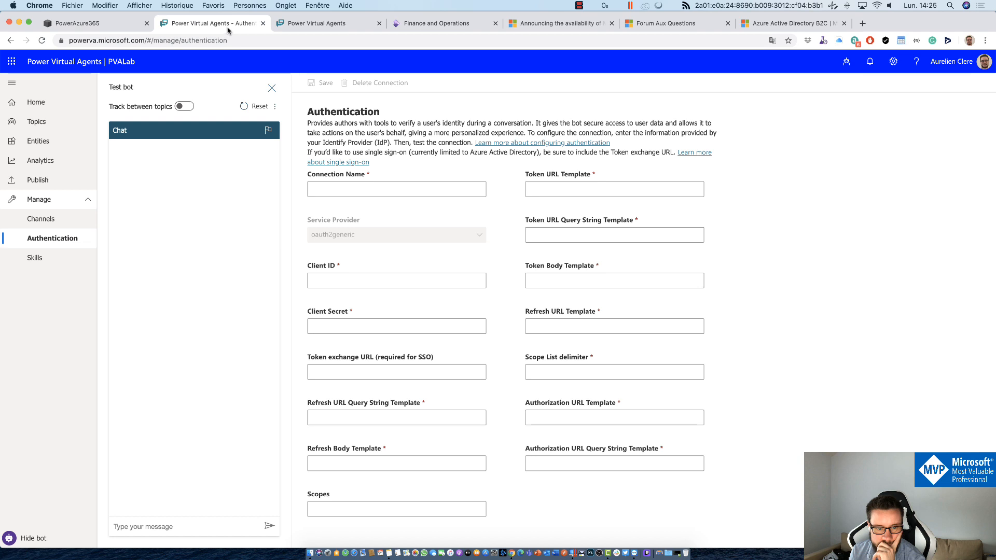
Step: Open the PVALab bot's Channels page and browse tiles like Demo website, Custom website, Teams and Facebook
click(27, 222)
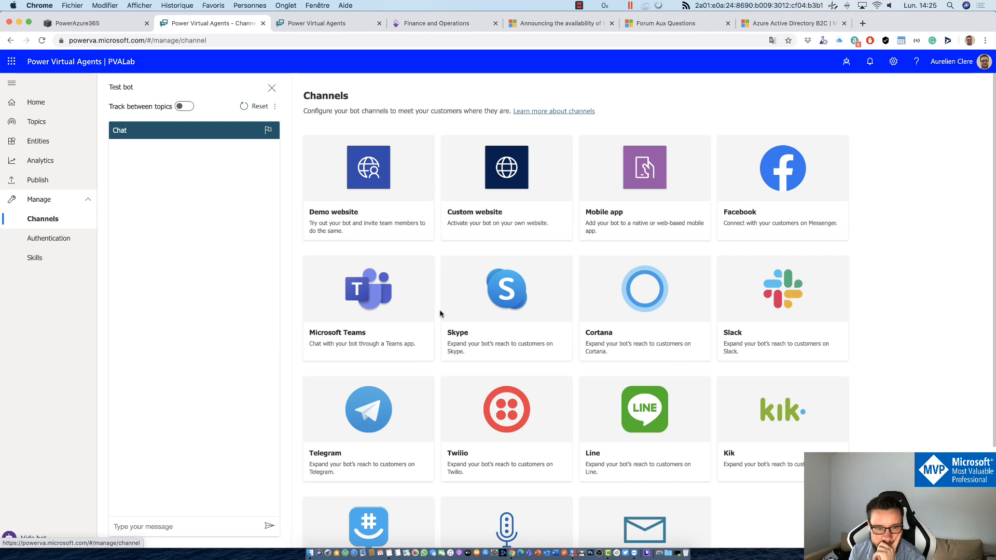
scroll(439, 313, down, 3)
scroll(441, 311, up, 3)
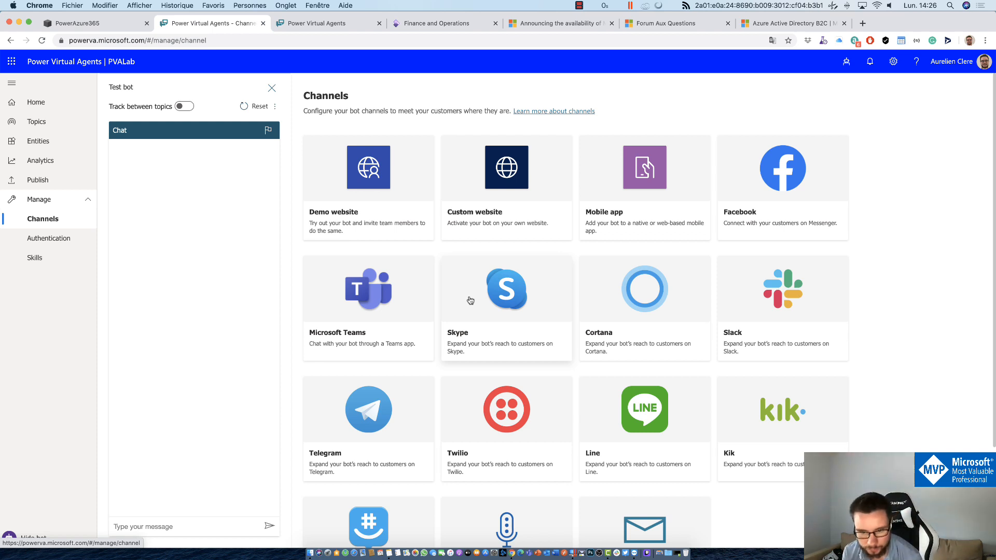
scroll(519, 311, down, 2)
scroll(562, 319, up, 2)
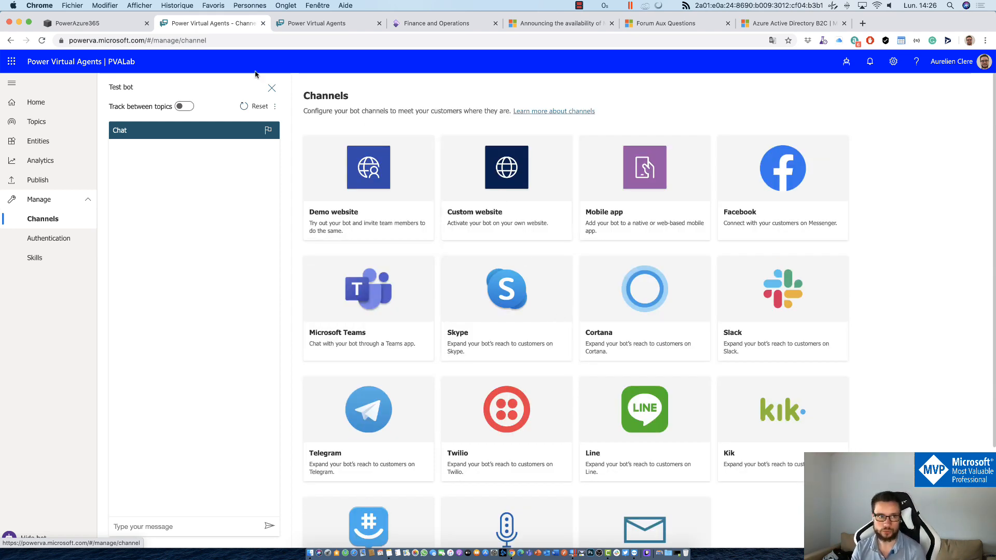
Step: Open the PowerAzure365 site's CHATBOT page and unlock it with the page password
click(136, 23)
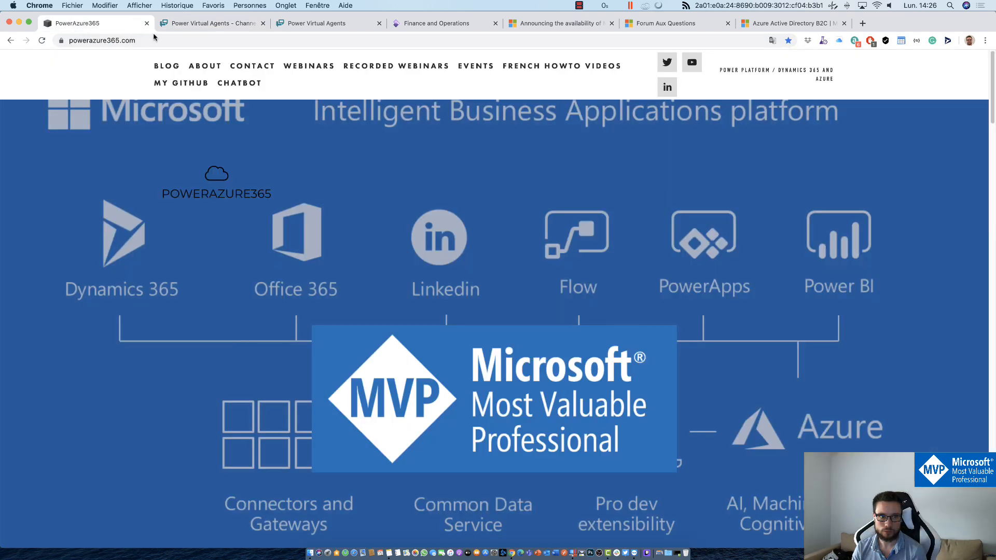
click(234, 82)
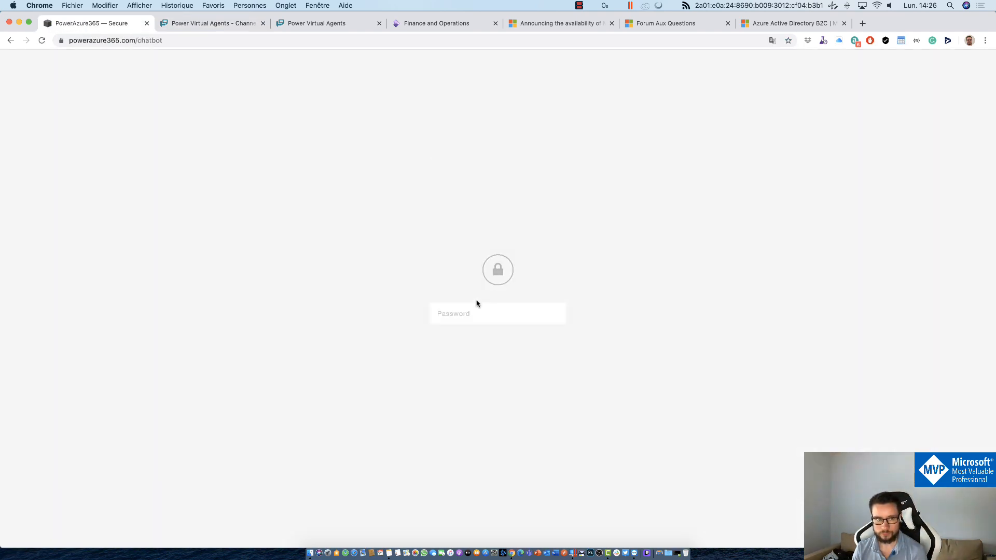
click(437, 306)
text(•••••••••)
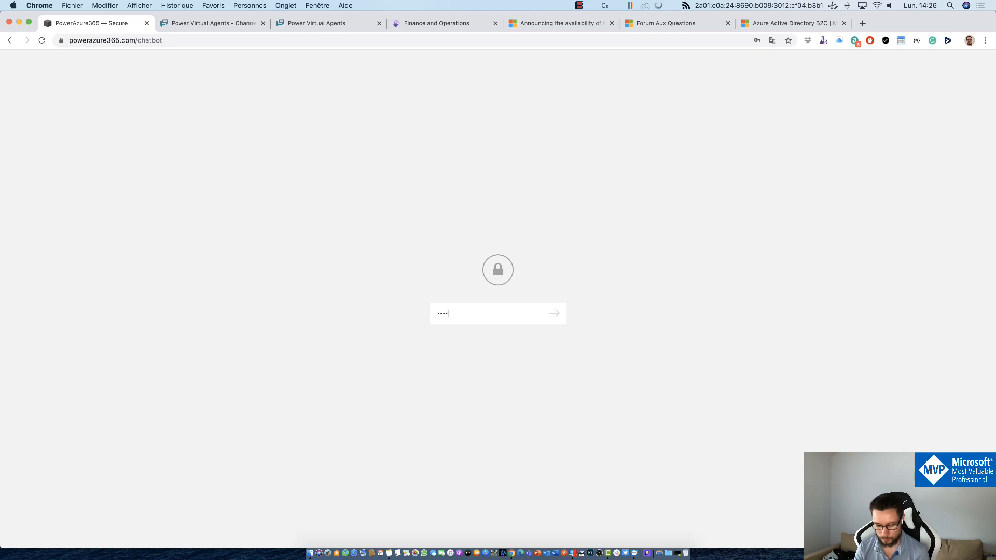
text(•••••)
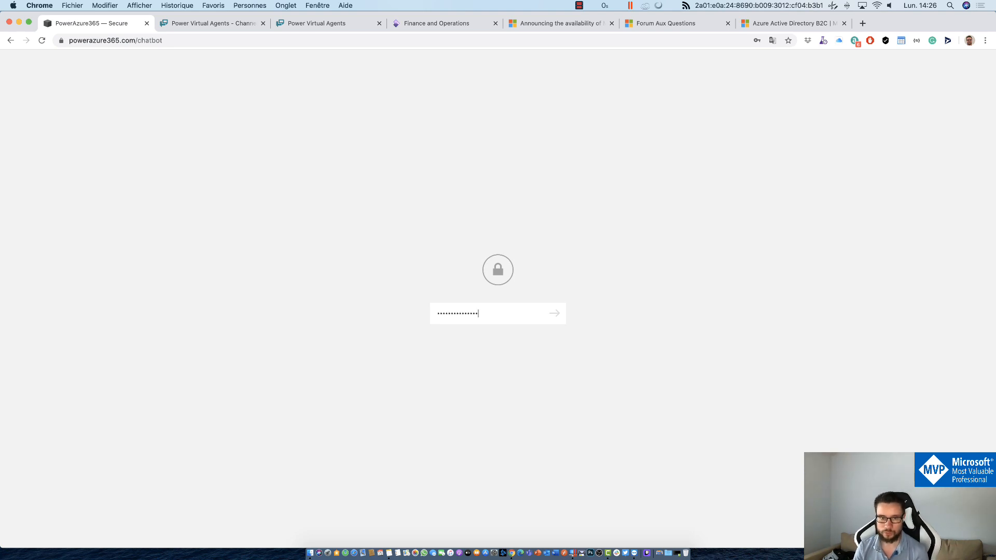
key(Return)
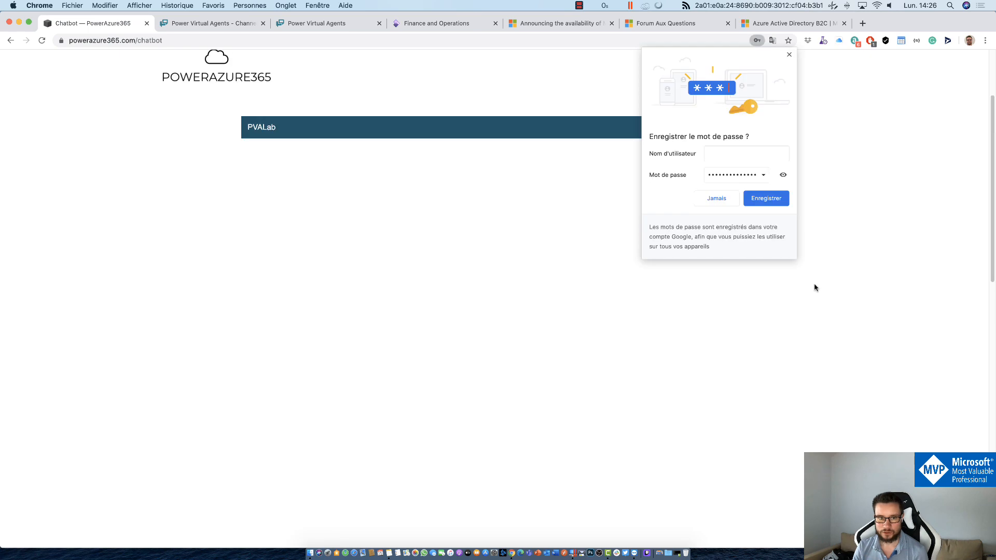
Step: Send 'Hello' to the embedded PVALab bot, confirm its greeting, and return to Channels
scroll(814, 287, down, 5)
click(359, 389)
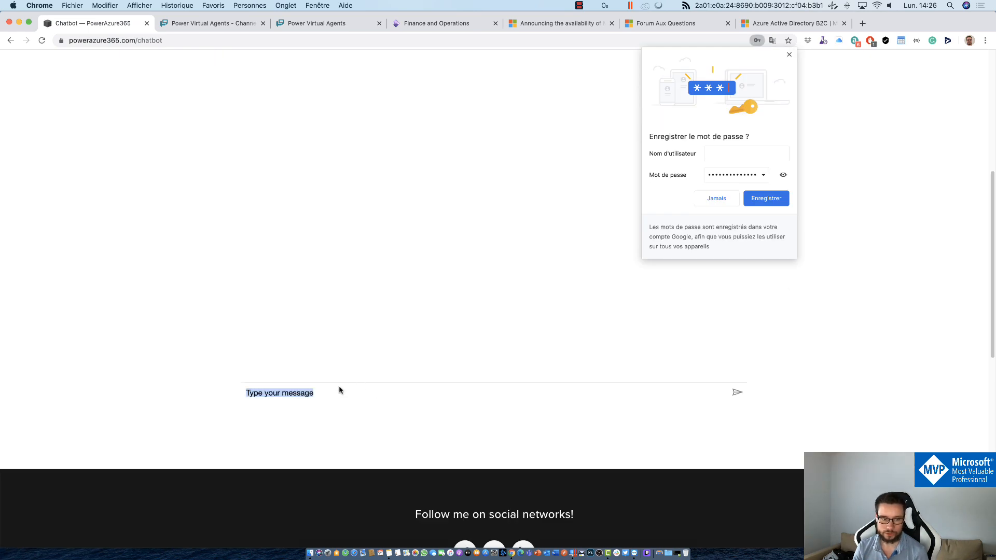
text(Hello)
key(Return)
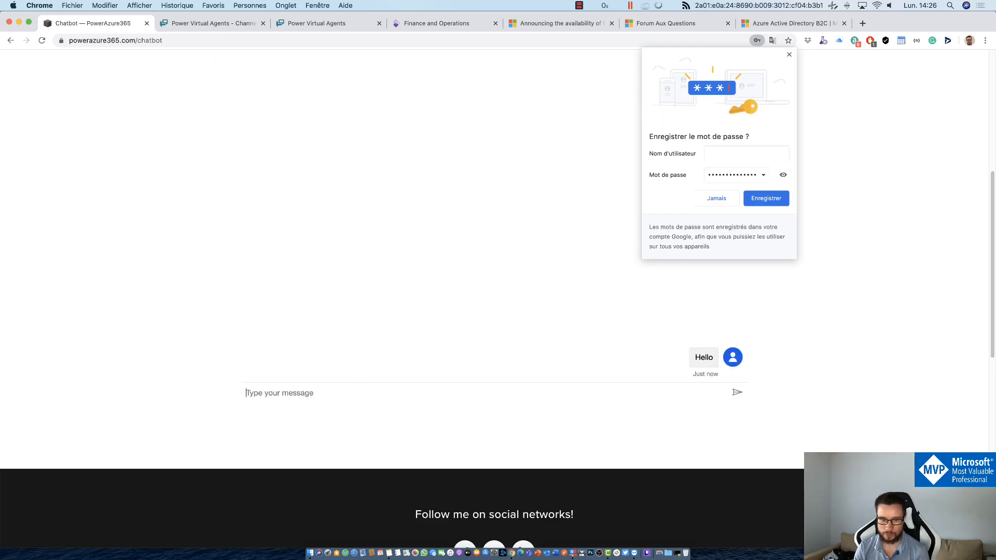
scroll(681, 419, up, 5)
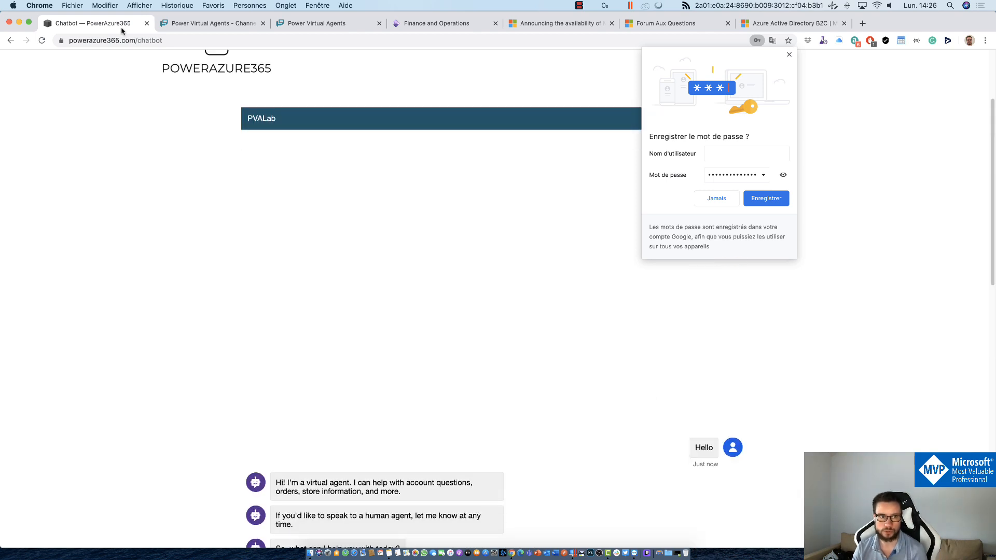
click(182, 32)
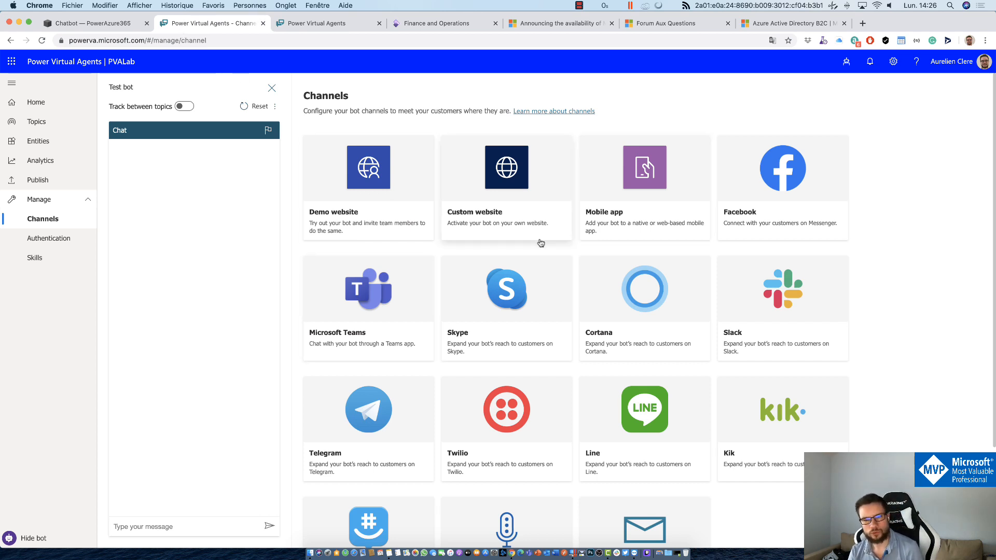
Step: Check the Facebook channel panel, then the Mobile app channel and its native/web-based mobile app instructions
click(820, 227)
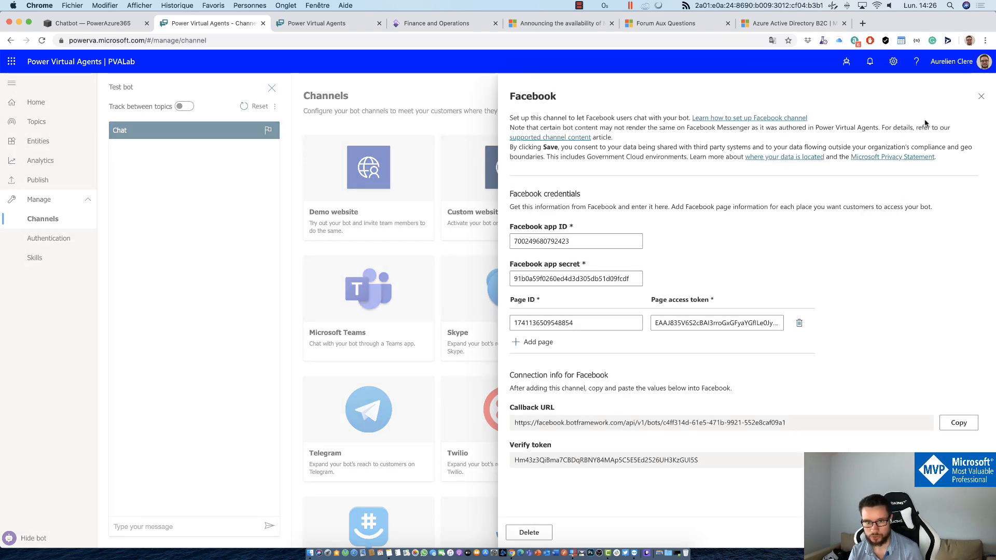
click(981, 99)
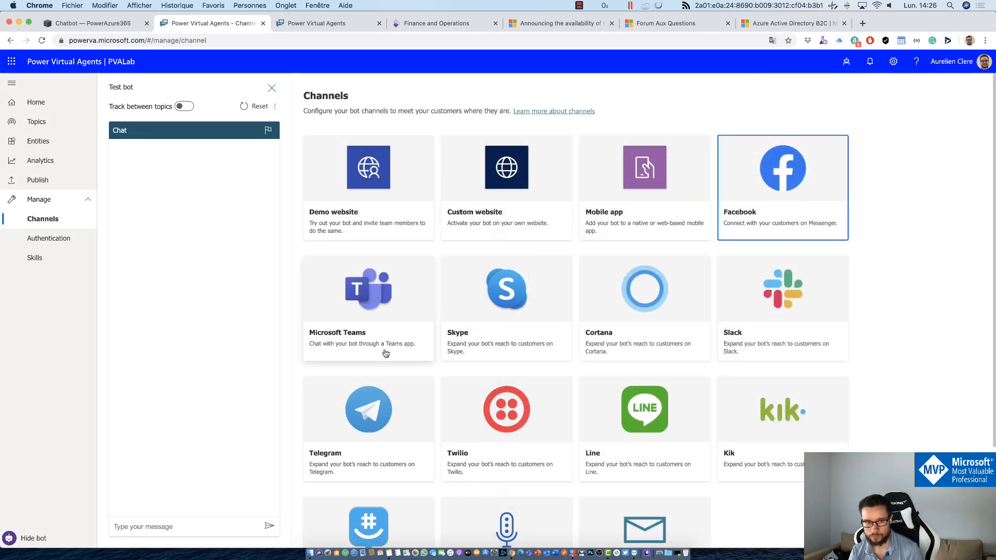
click(604, 235)
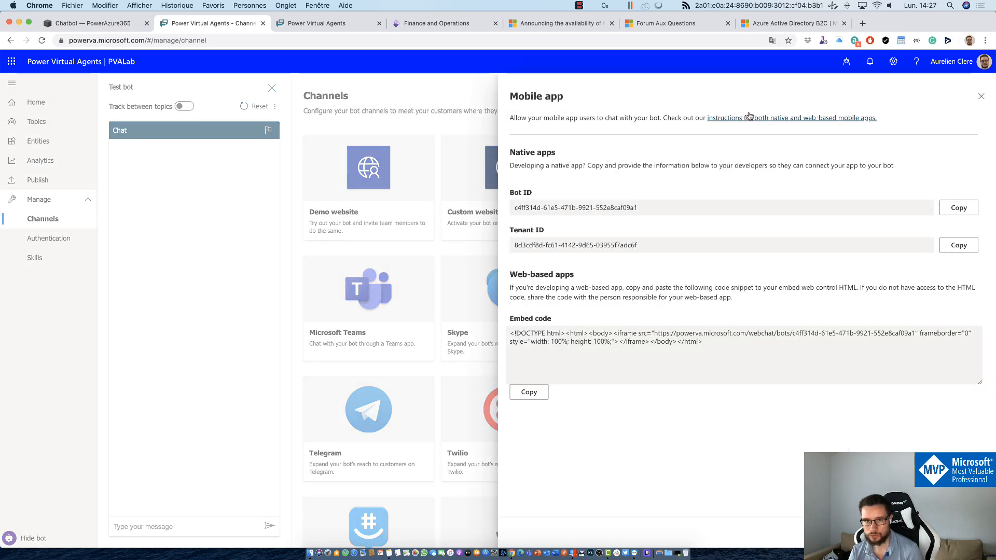
click(747, 118)
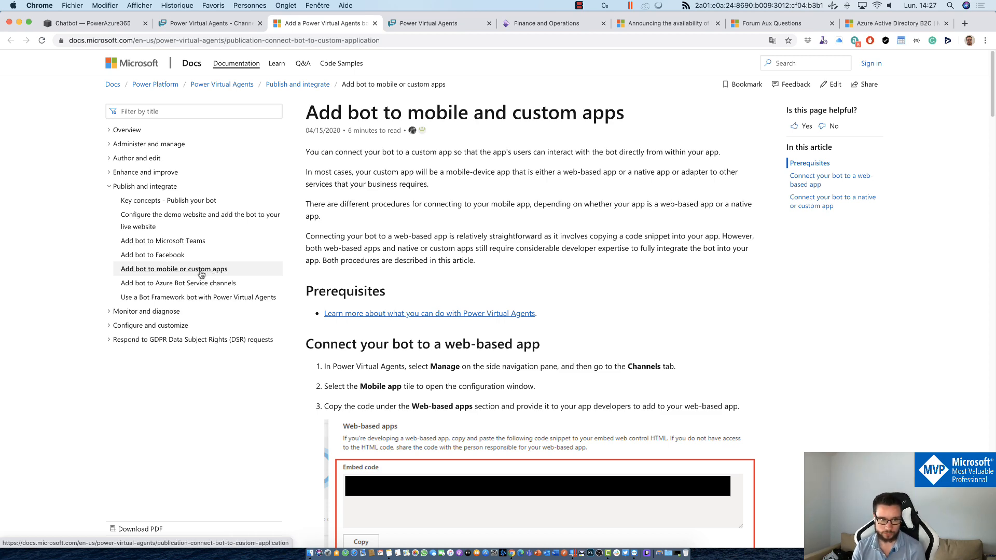
Step: Read through the Microsoft Docs article on connecting the bot to mobile and custom apps
scroll(558, 280, down, 20)
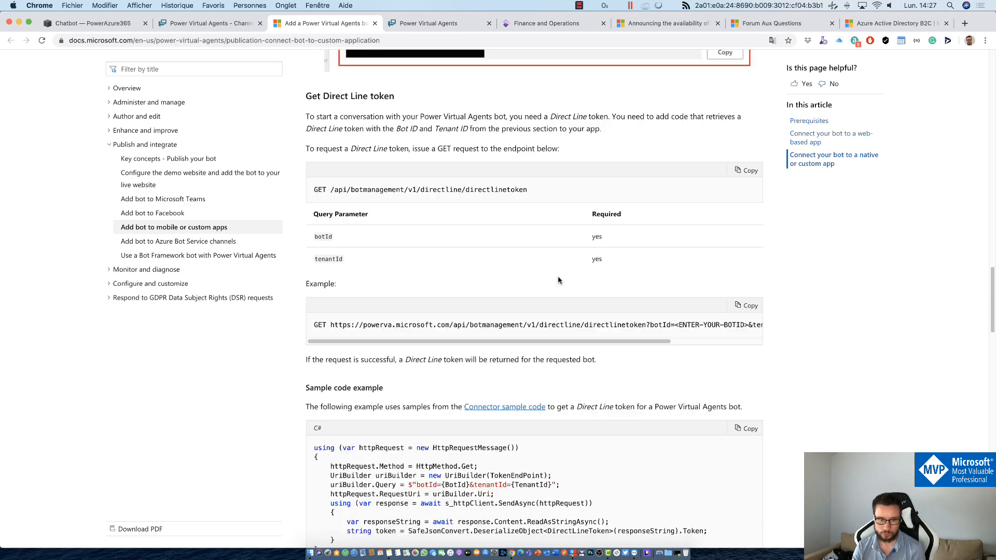
scroll(549, 239, down, 20)
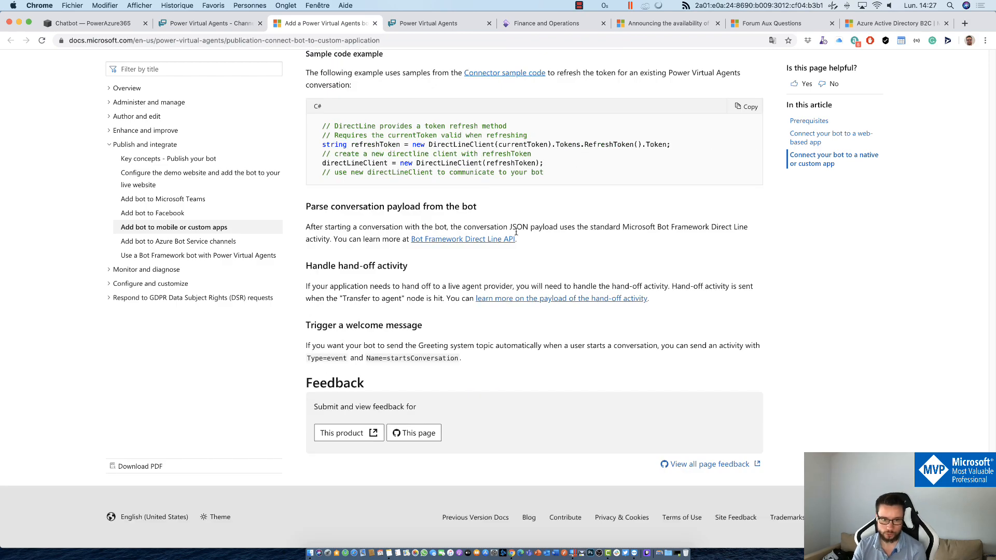
scroll(517, 232, up, 15)
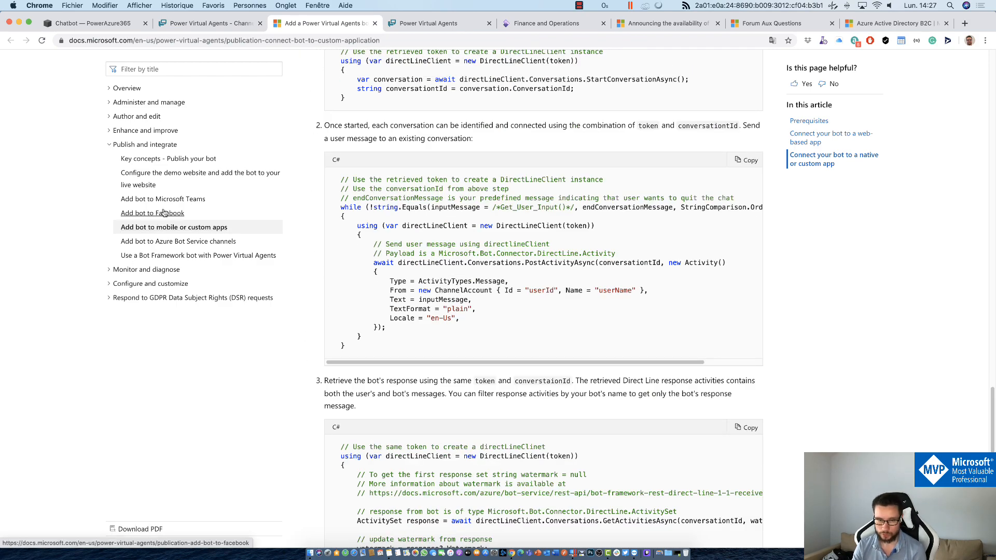
scroll(166, 213, up, 20)
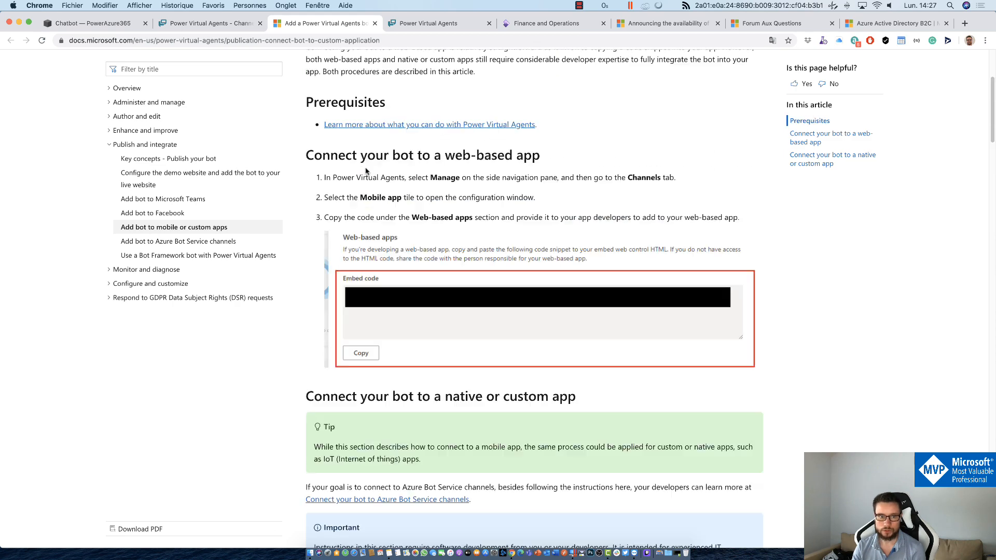
scroll(366, 171, up, 4)
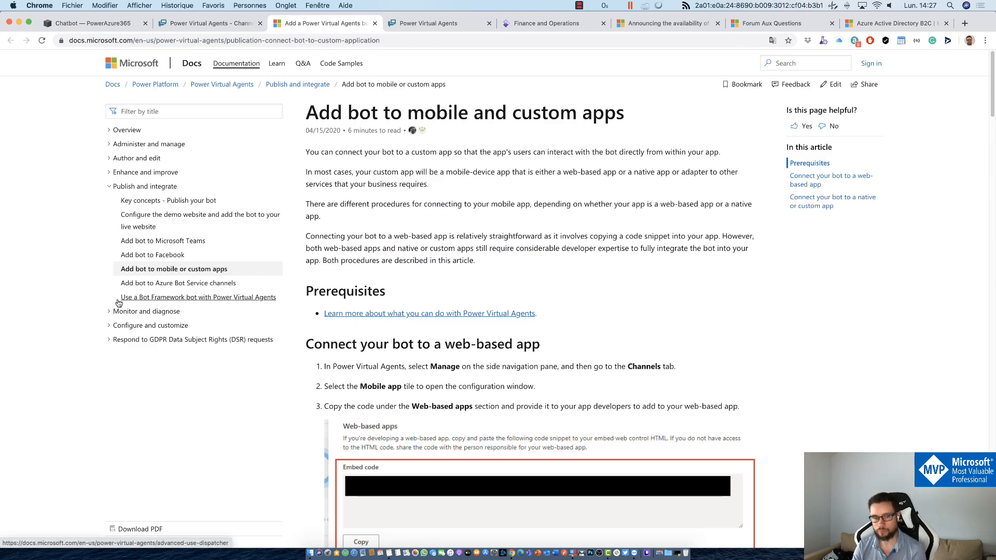
Step: Read the 'Add bot to Azure Bot Service channels' article, then return to the Mobile app settings
click(138, 284)
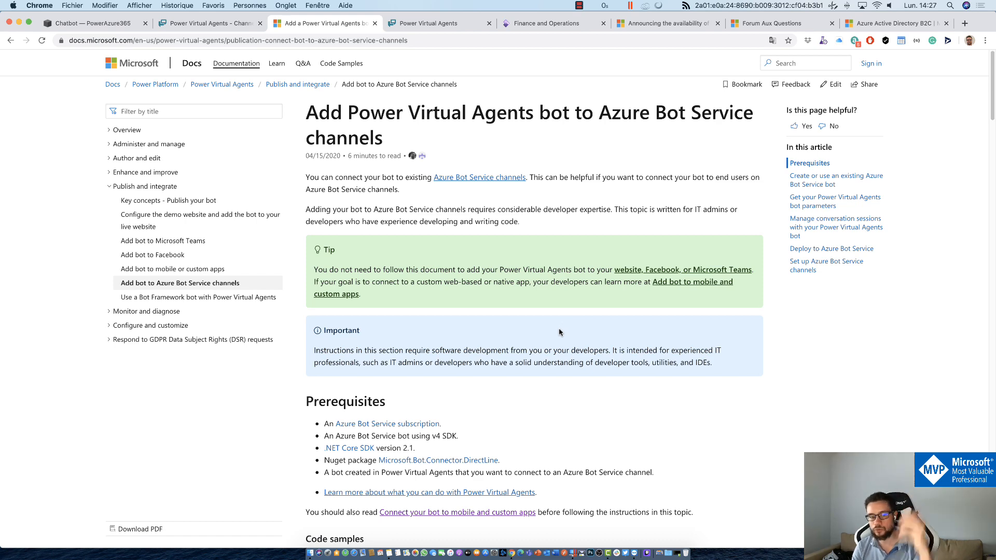
scroll(555, 332, down, 8)
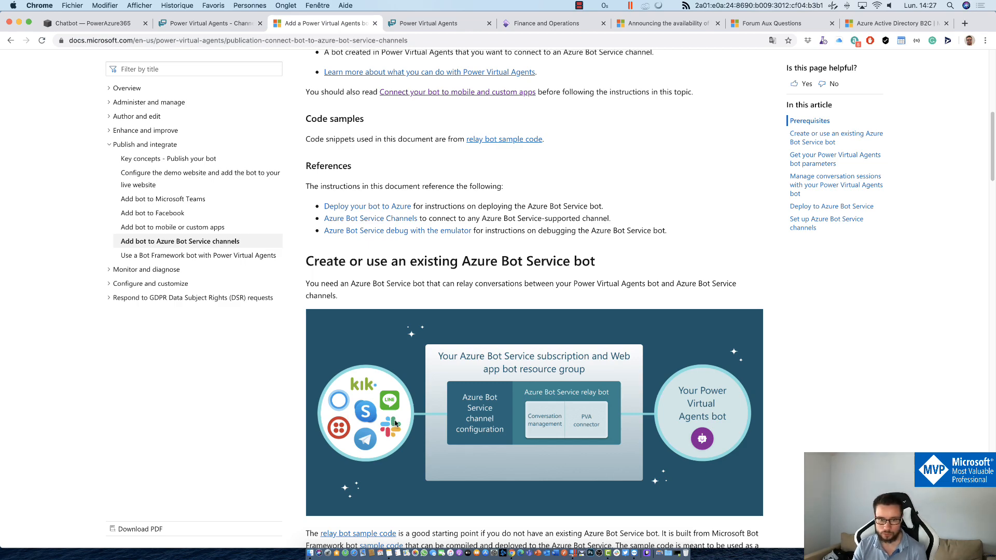
scroll(395, 423, down, 4)
scroll(402, 417, up, 9)
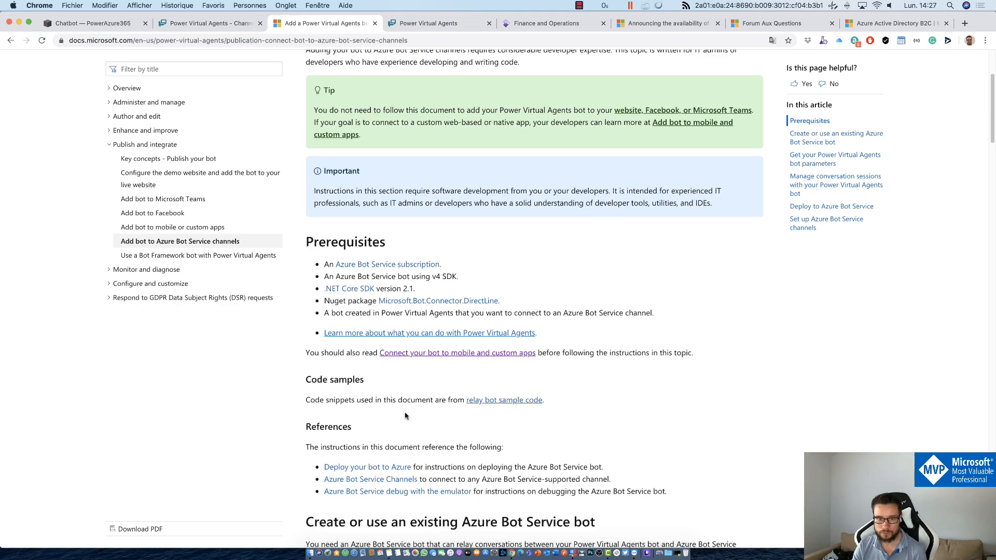
scroll(405, 416, up, 4)
click(207, 23)
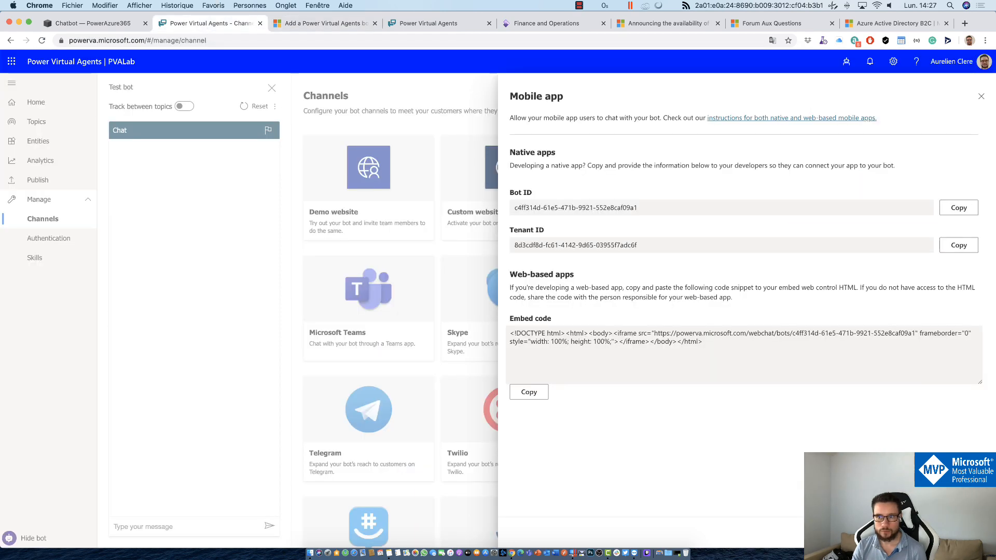
Step: Close the Mobile app panel and open the Lead generation topic from the Topics list
click(406, 258)
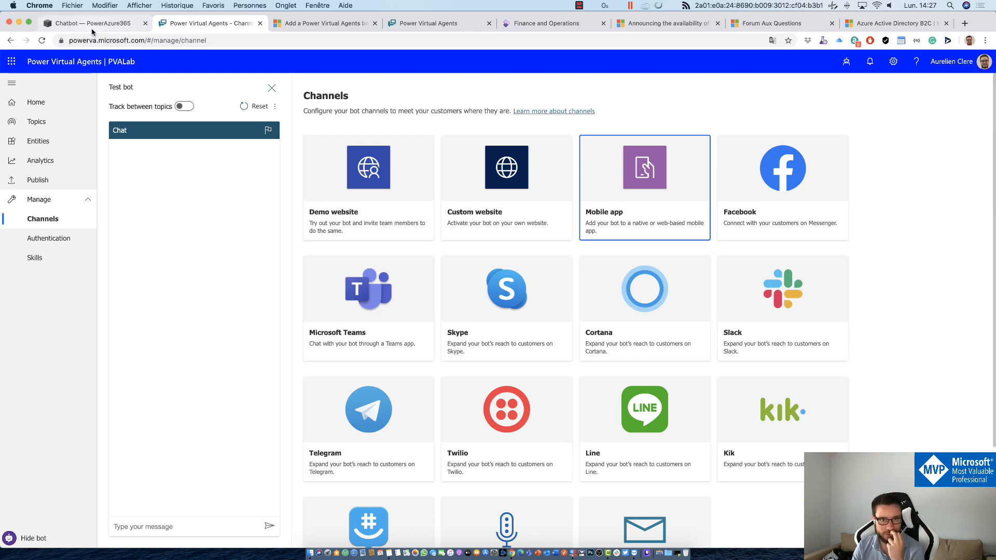
click(35, 123)
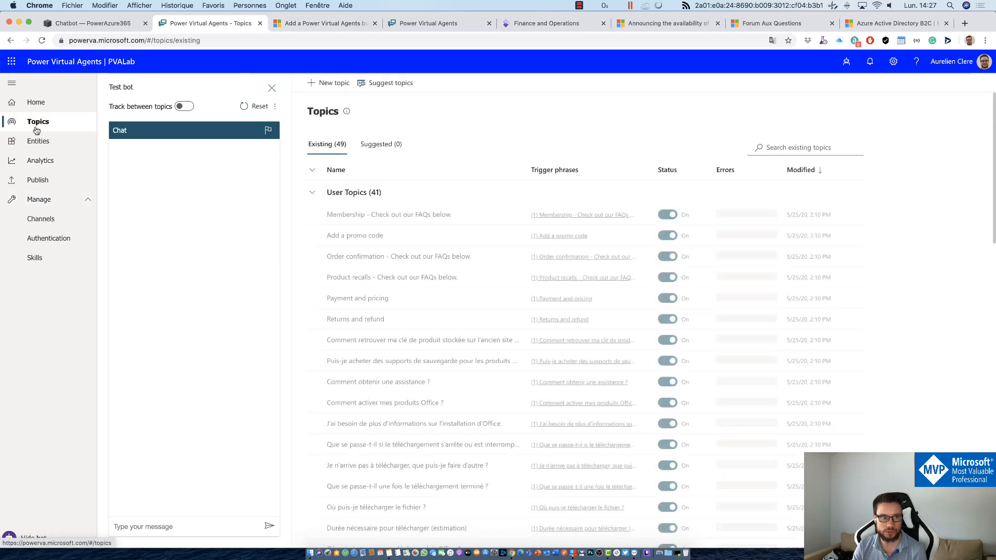
scroll(330, 286, down, 10)
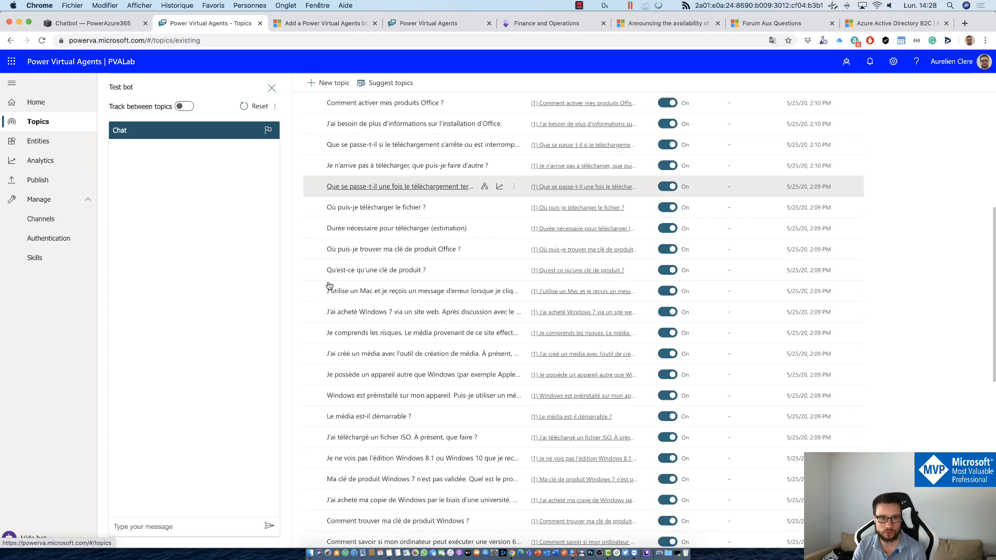
scroll(330, 285, down, 4)
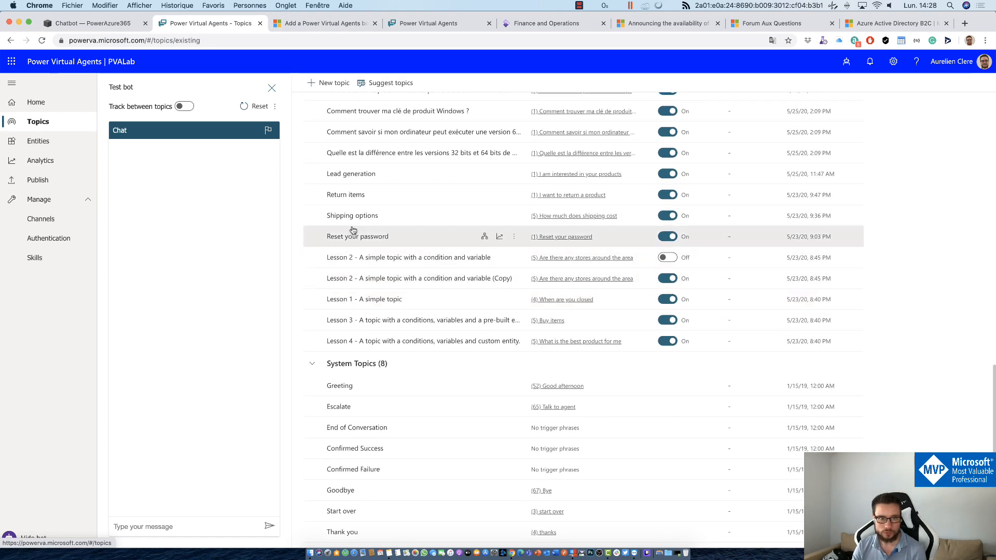
click(343, 175)
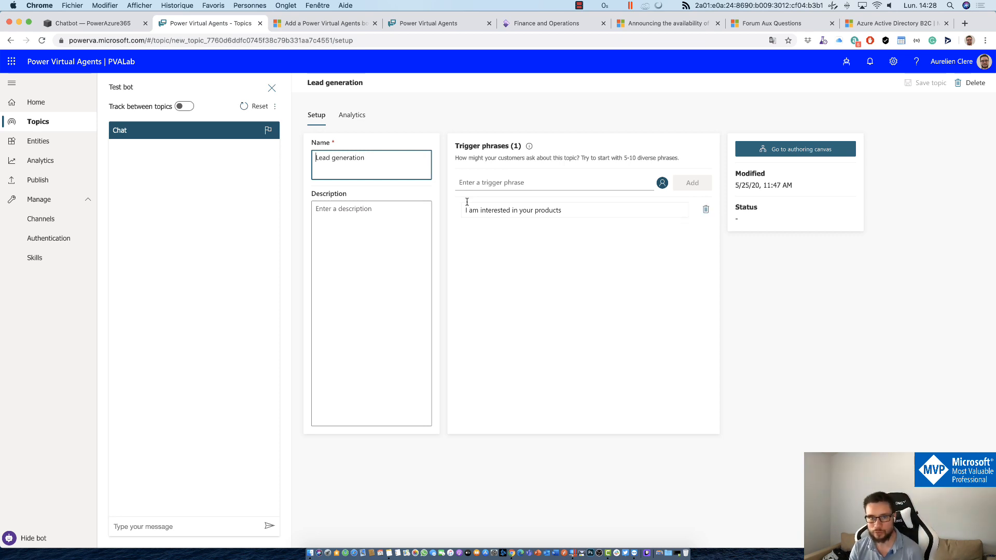
Step: On the Lead generation authoring canvas, check the Identify types of the name and phone number questions
click(797, 156)
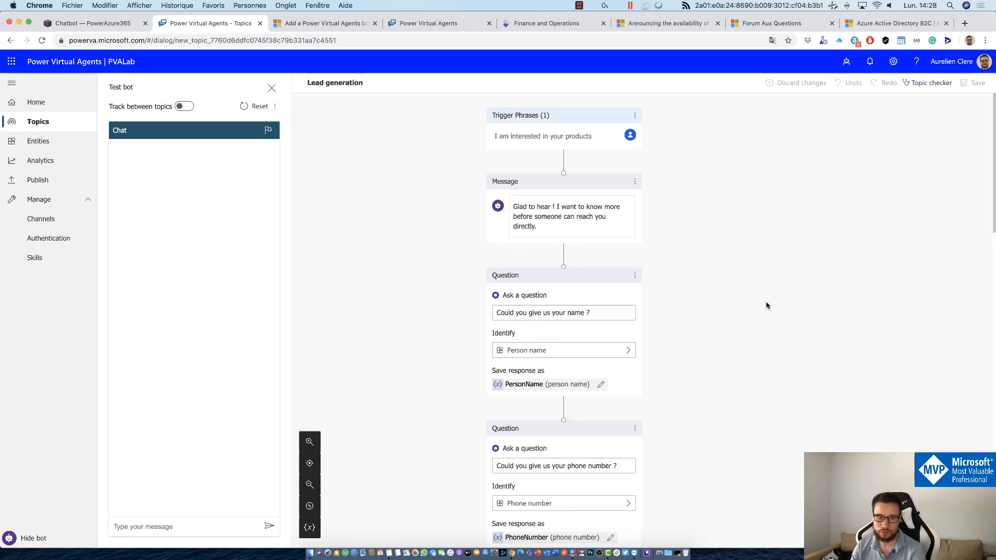
click(542, 357)
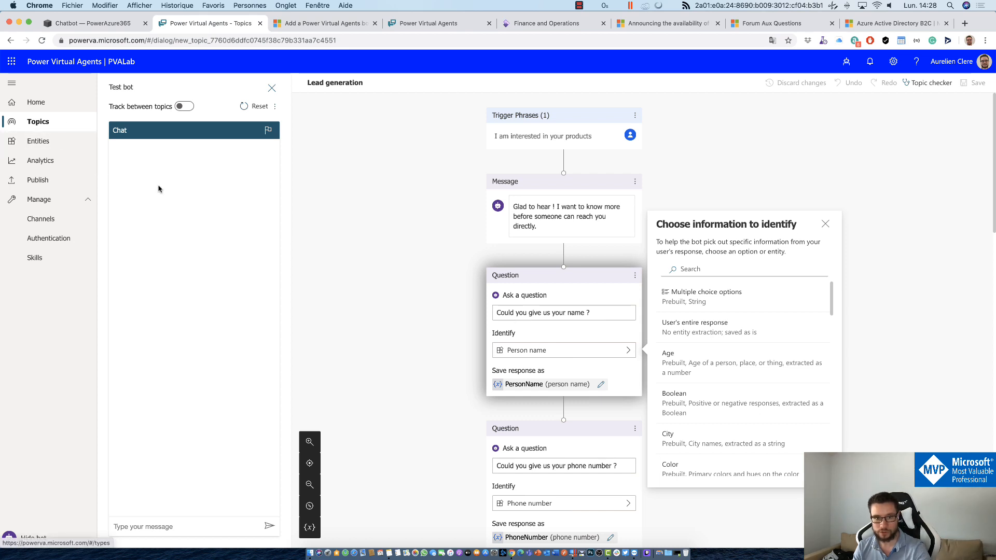
click(410, 355)
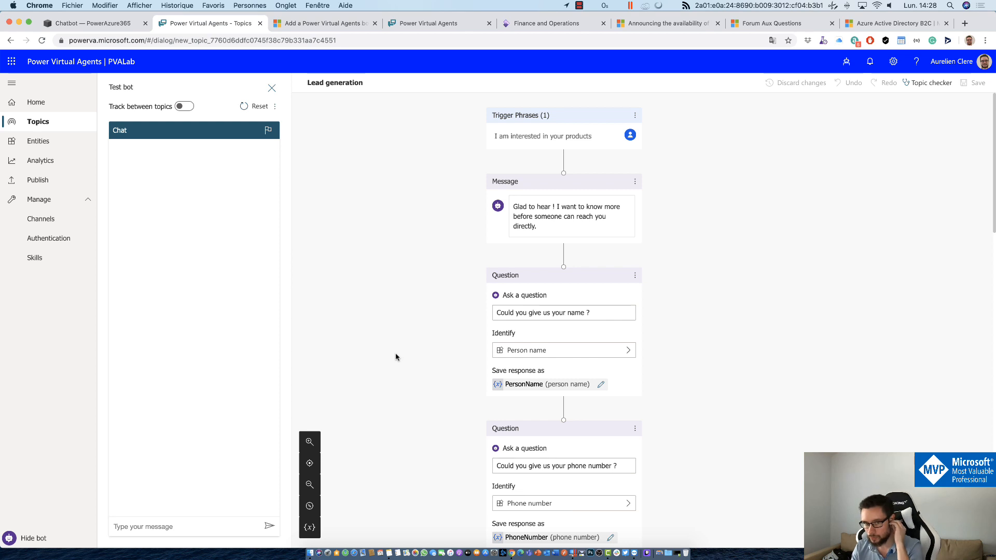
scroll(436, 344, down, 2)
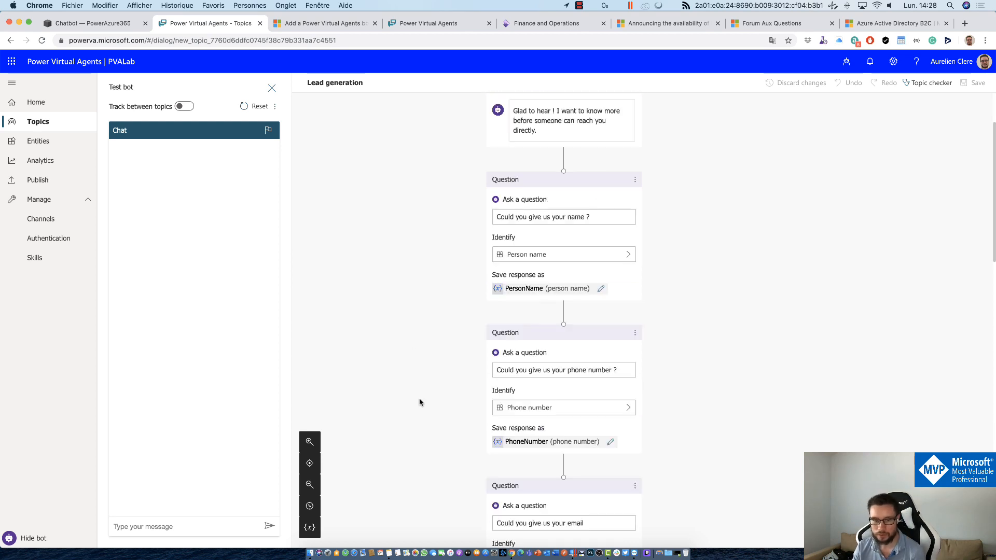
click(573, 412)
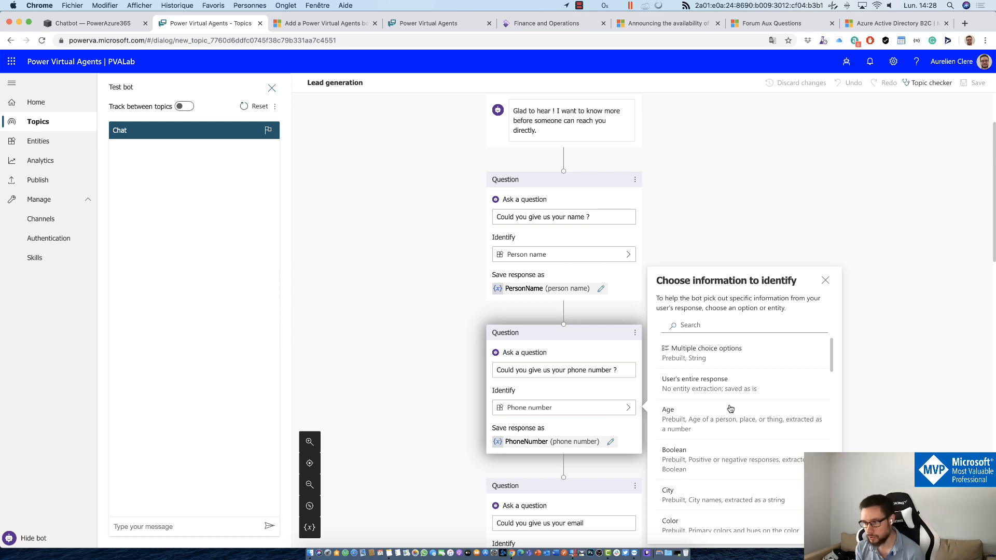
click(388, 280)
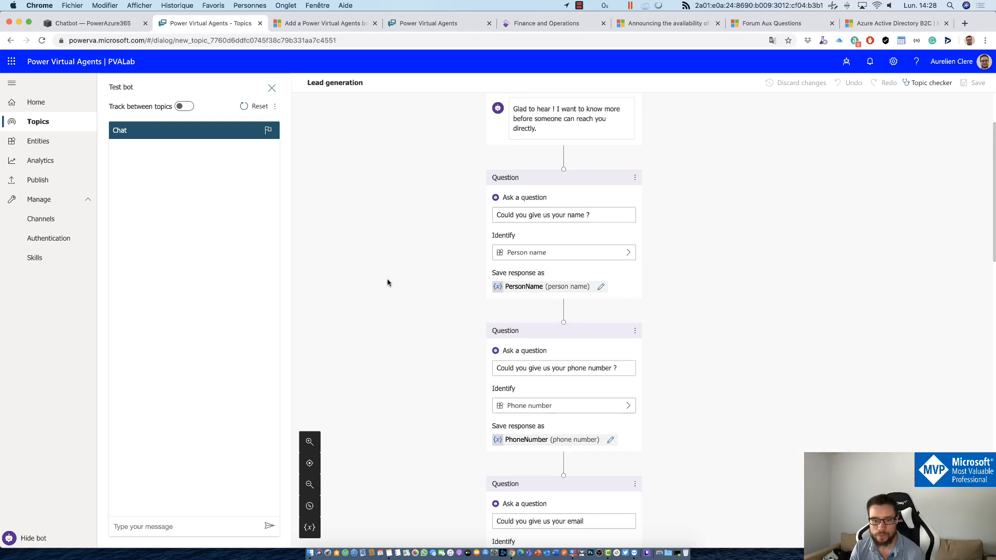
Step: Review the Lead generation flow through its Action, Message and End of Conversation nodes, then view the demo website
scroll(490, 277, down, 5)
scroll(551, 315, down, 5)
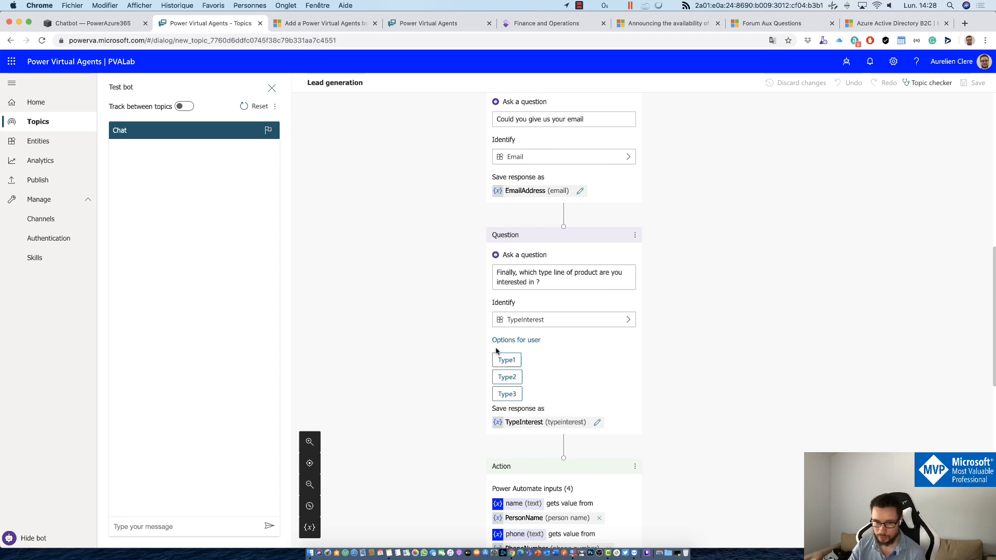
scroll(496, 351, down, 2)
scroll(496, 352, down, 2)
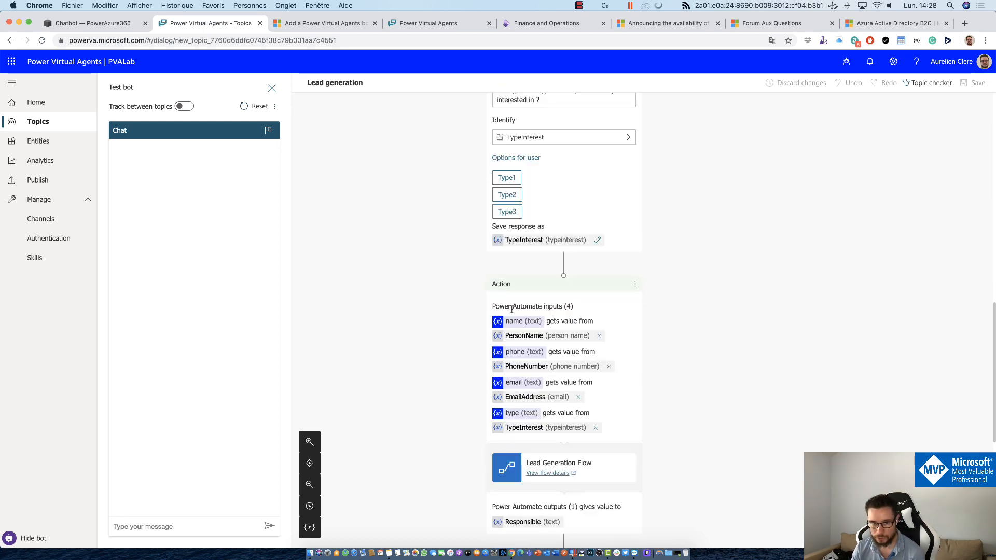
scroll(545, 472, down, 2)
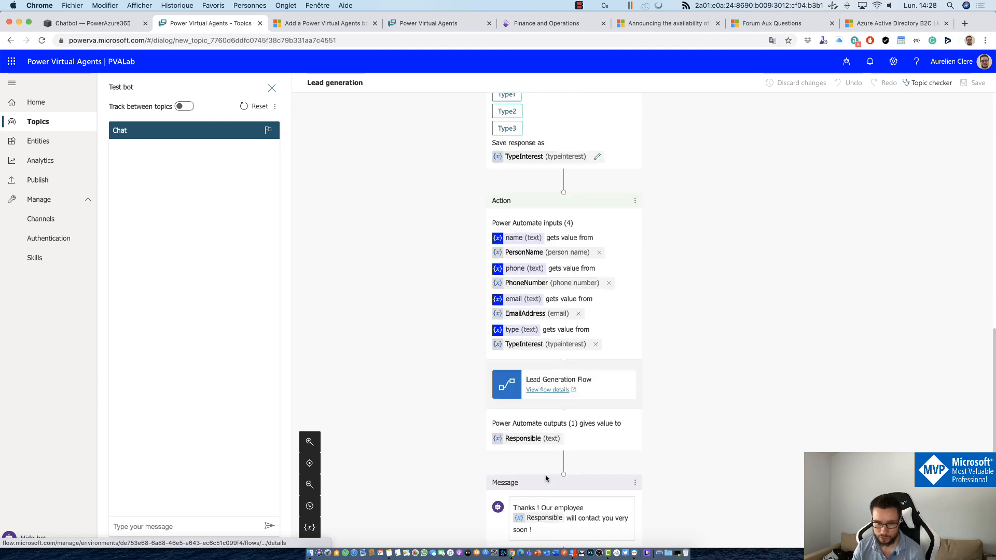
scroll(536, 405, down, 1)
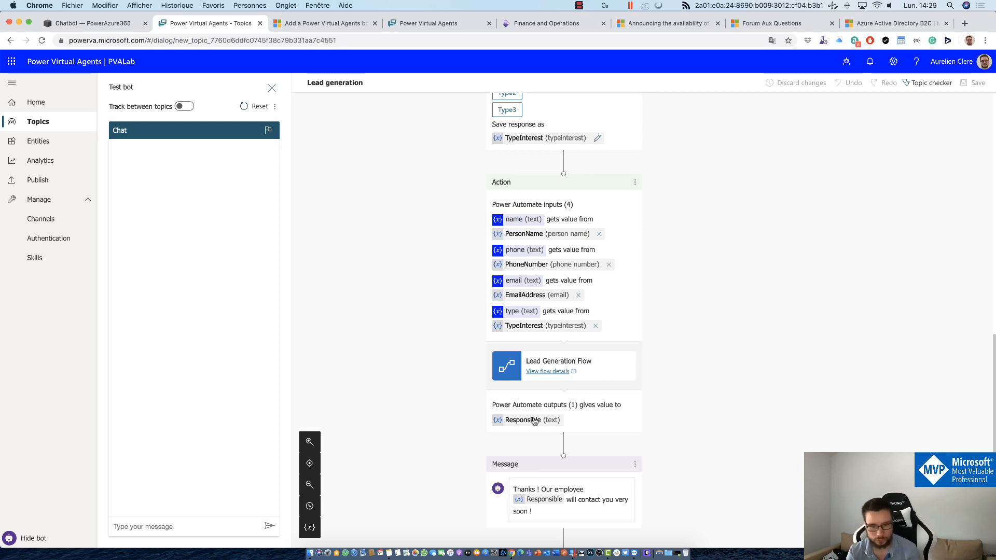
scroll(534, 421, down, 2)
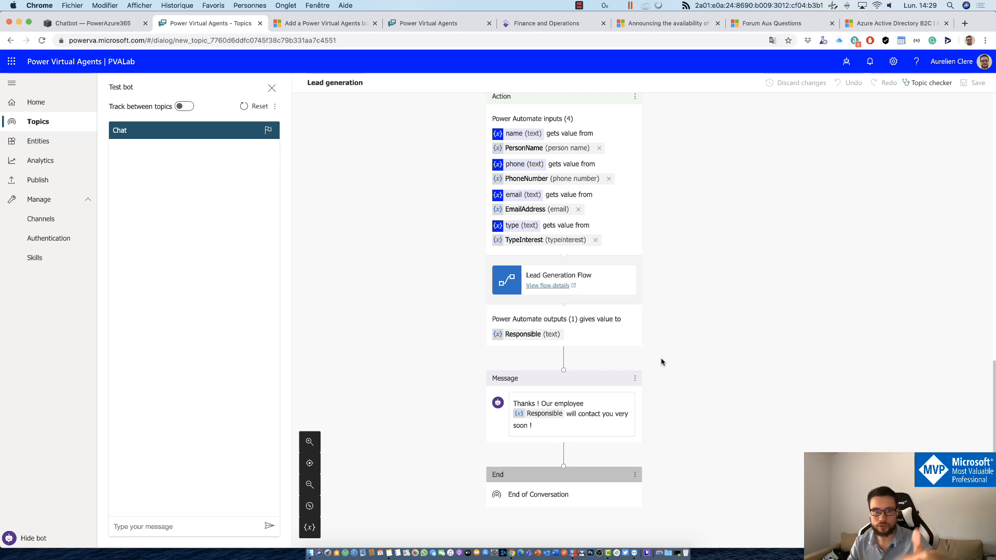
scroll(661, 362, up, 2)
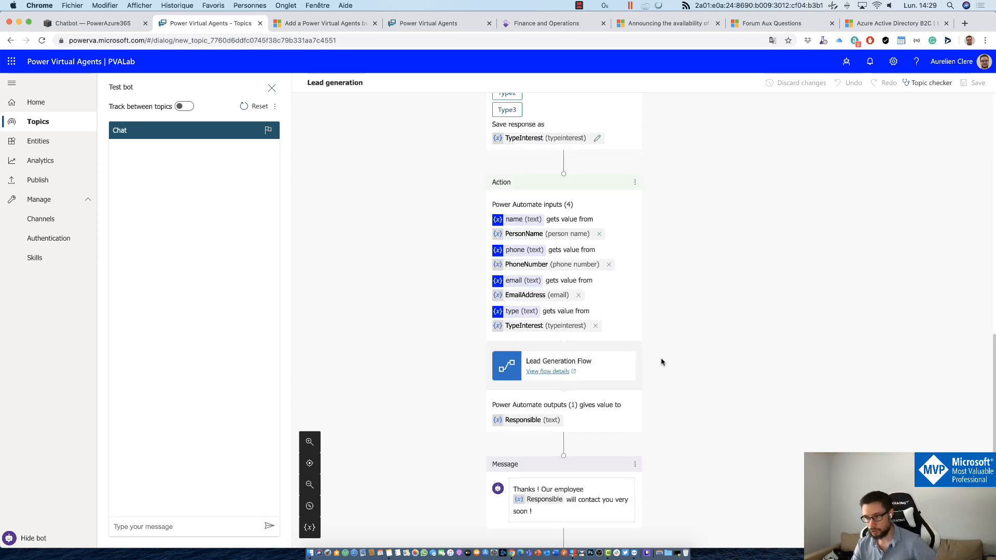
scroll(661, 362, down, 1)
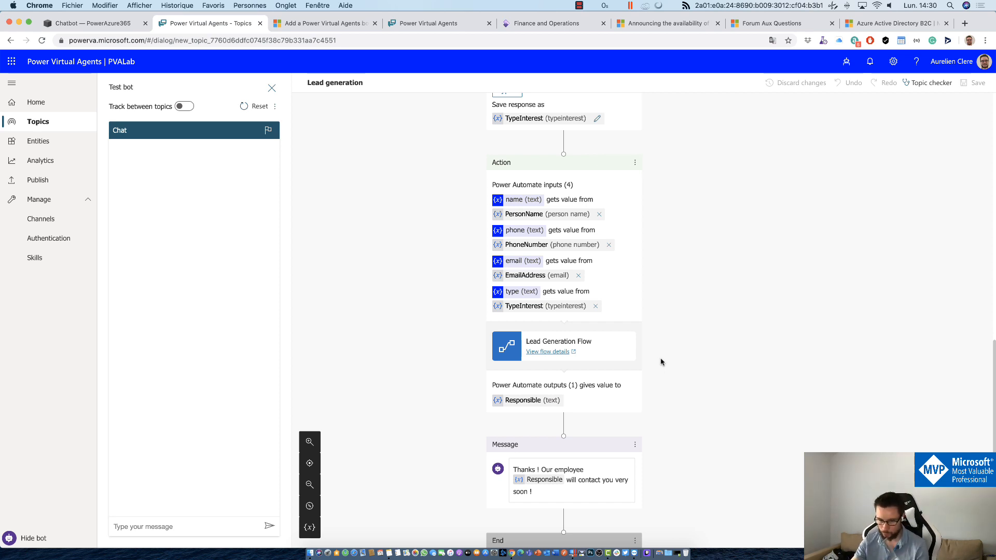
scroll(660, 362, down, 5)
scroll(660, 360, up, 5)
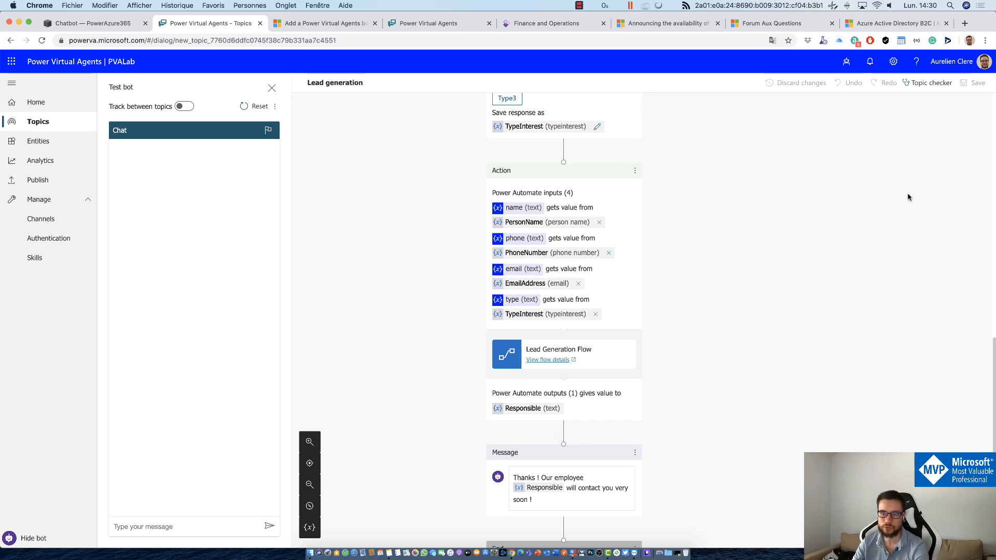
scroll(913, 166, up, 2)
scroll(923, 174, down, 6)
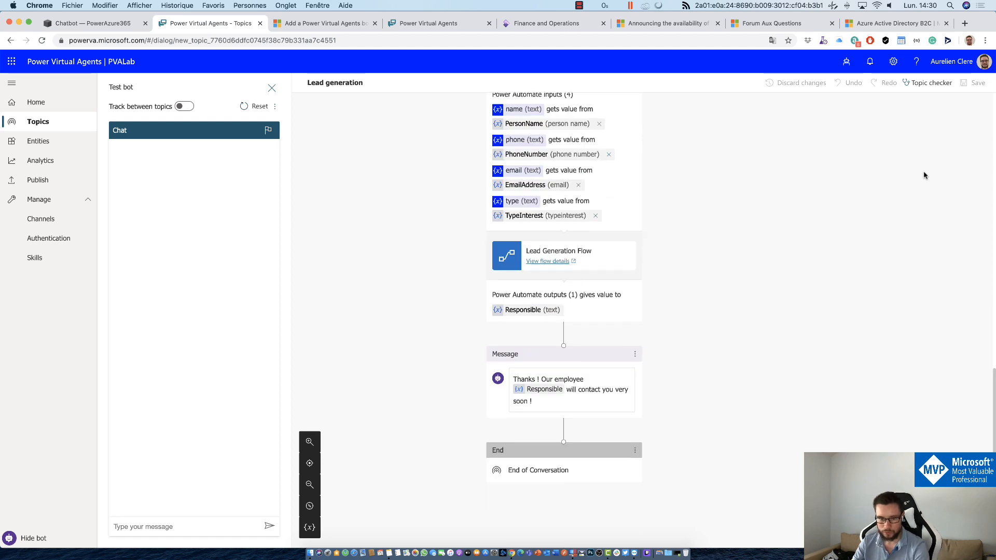
scroll(918, 182, up, 4)
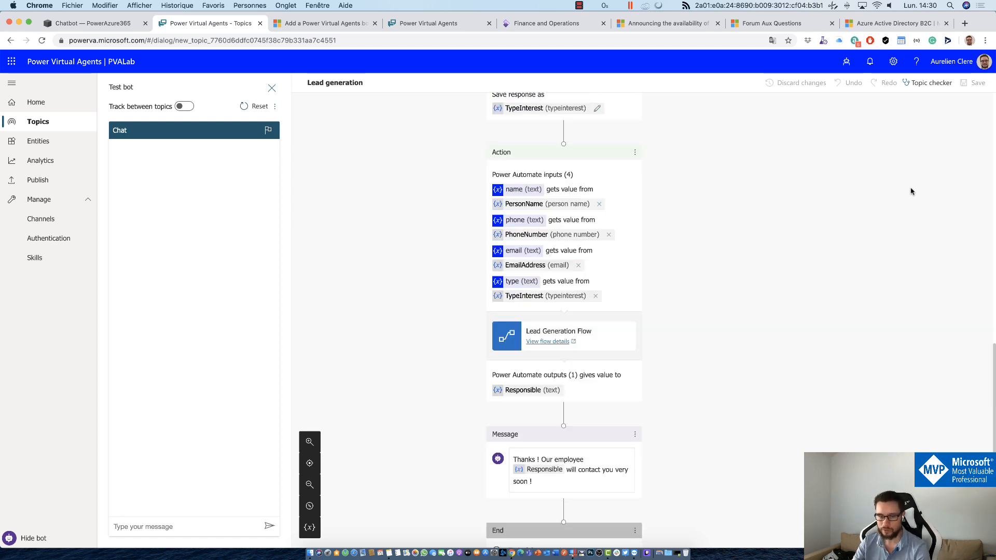
scroll(912, 191, up, 15)
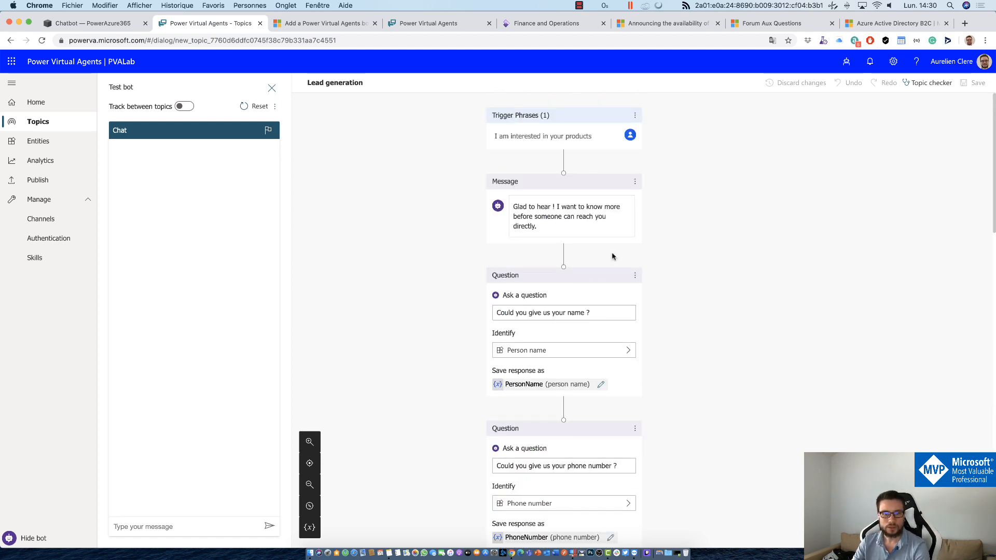
scroll(352, 224, down, 13)
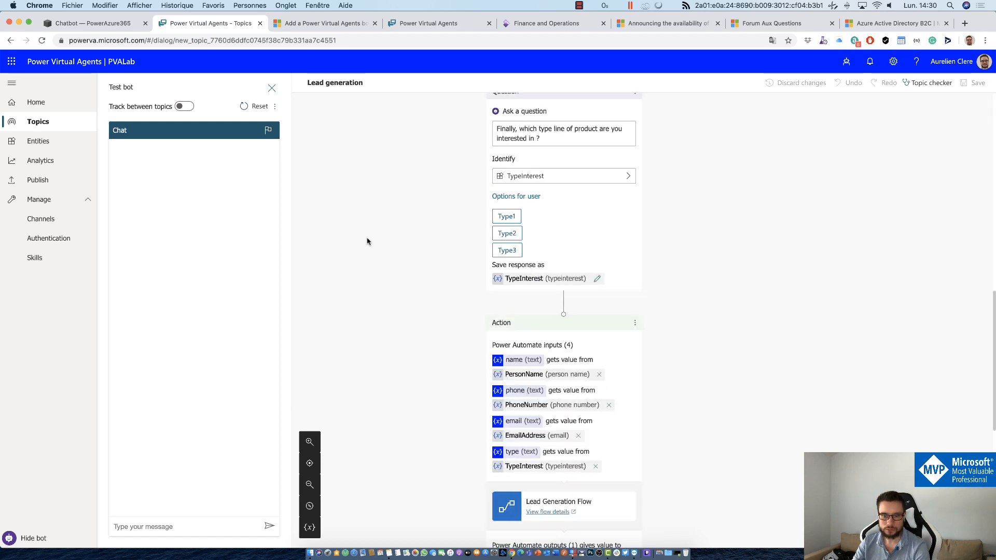
scroll(367, 241, down, 4)
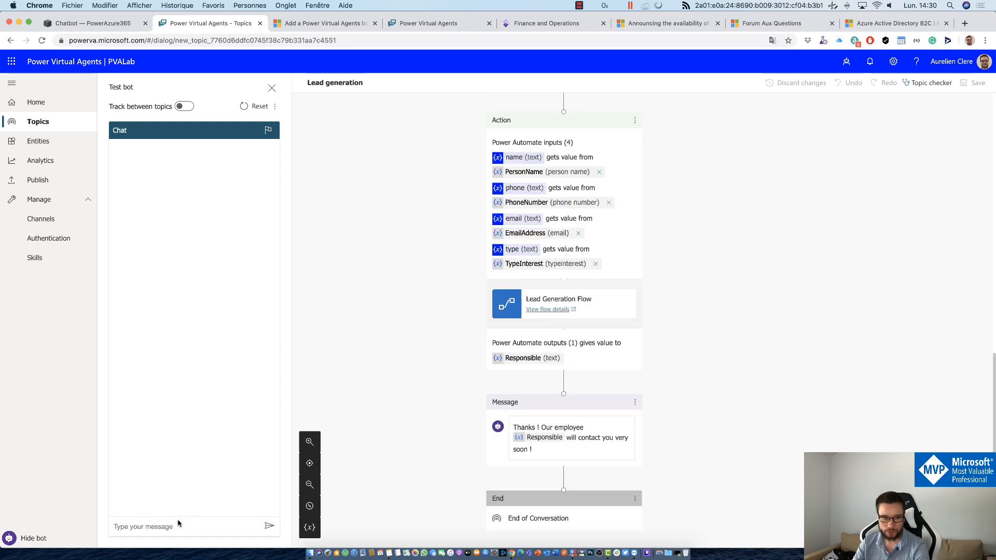
click(395, 26)
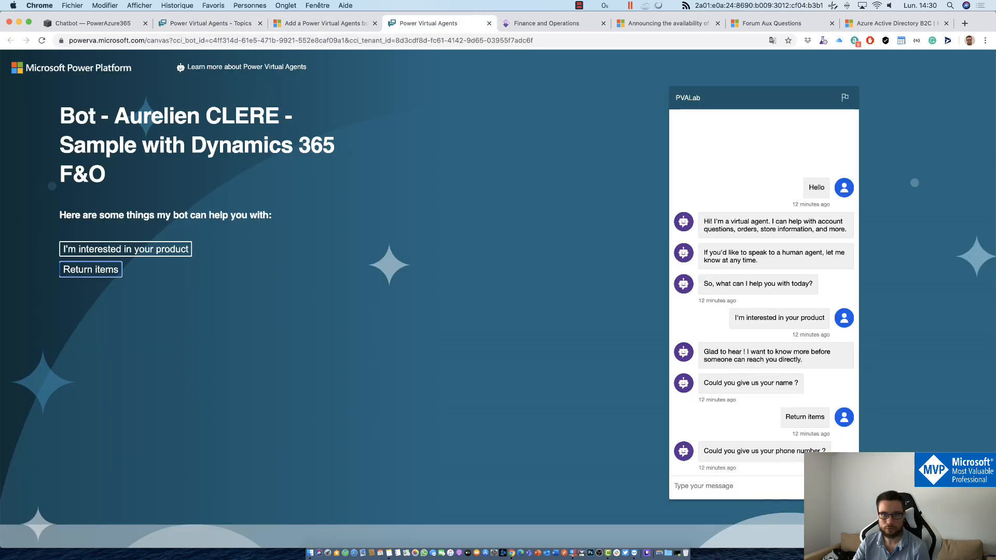
Step: Reload the demo website to restart its chat, then return to the Lead generation topic
key(super+r)
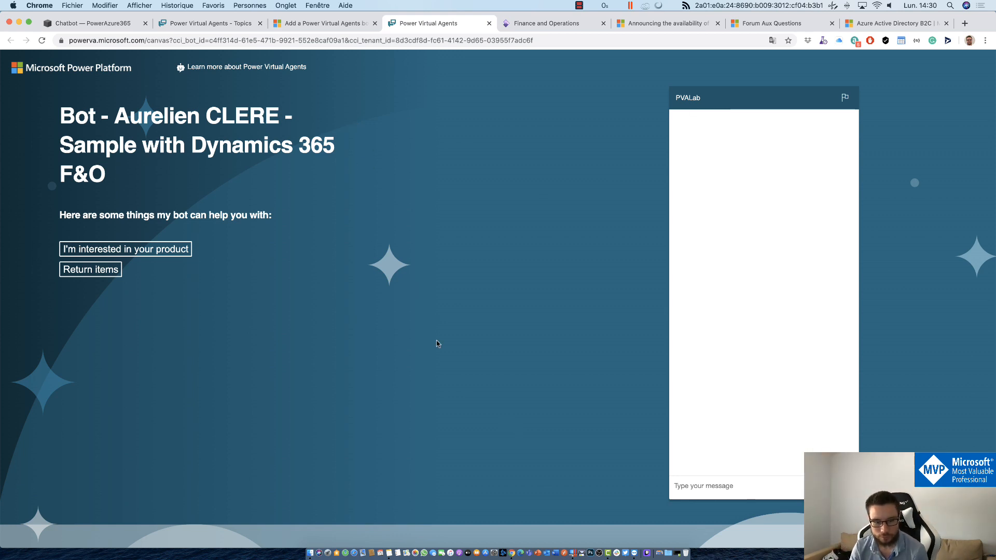
click(323, 23)
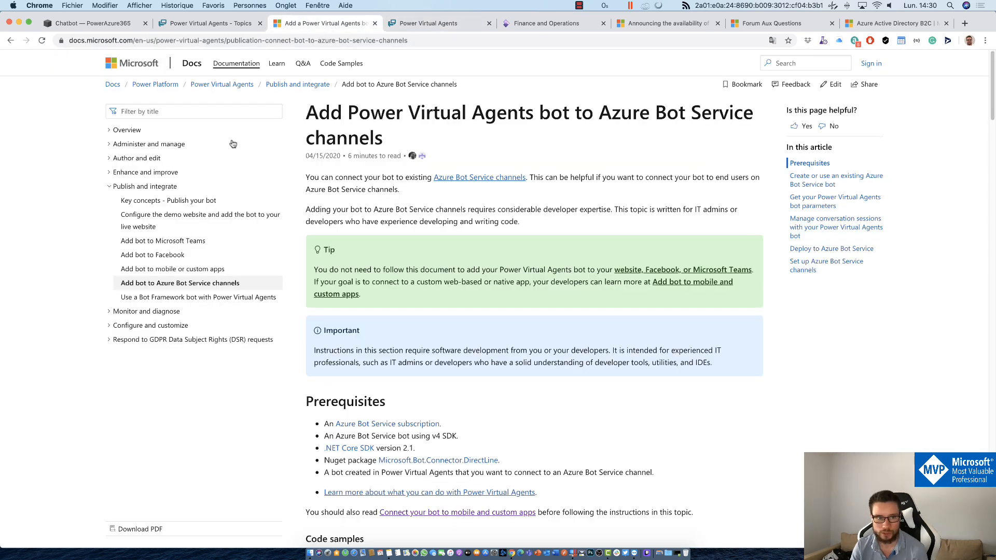
click(209, 23)
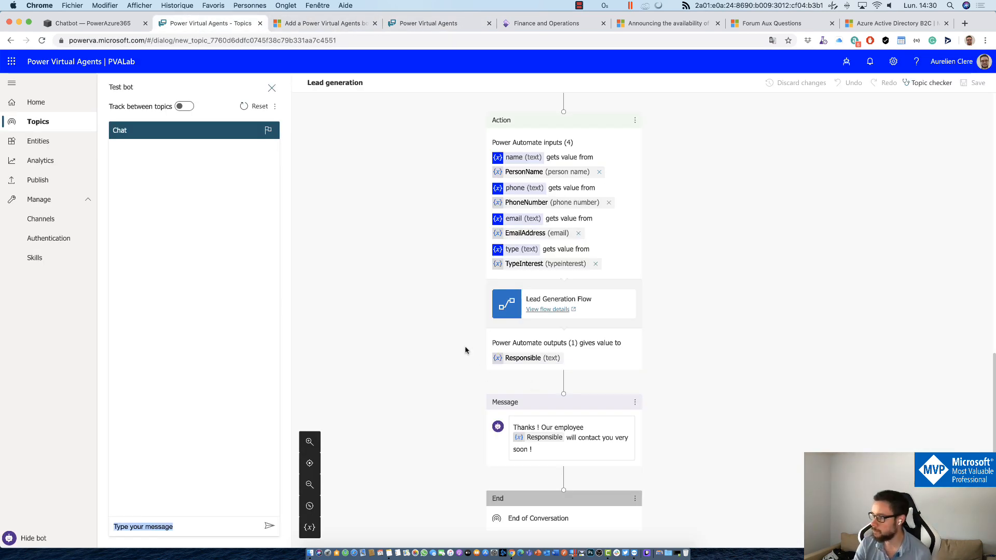
Step: Scroll up the Lead generation canvas, glance at the add-node options, and go back to the Topics list
scroll(451, 273, up, 2)
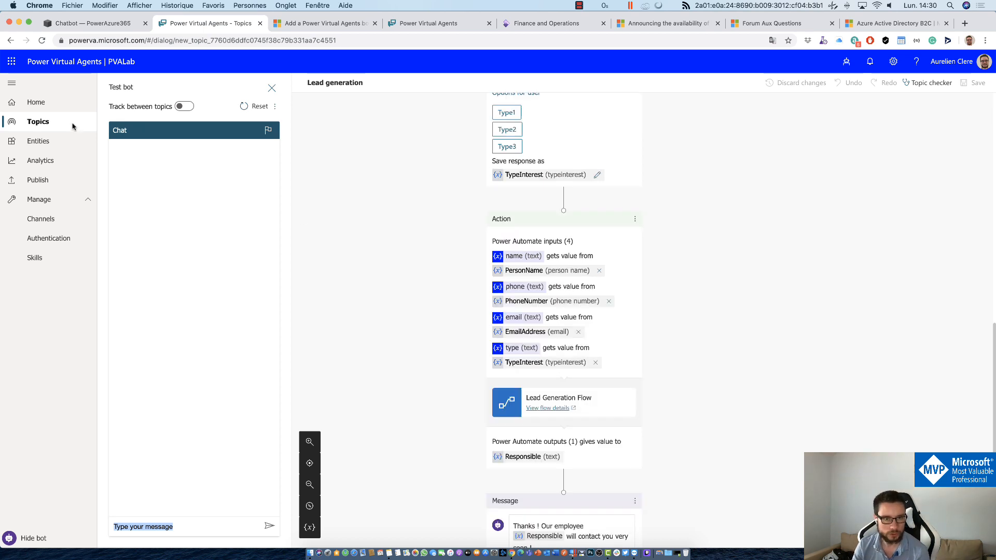
scroll(387, 207, up, 10)
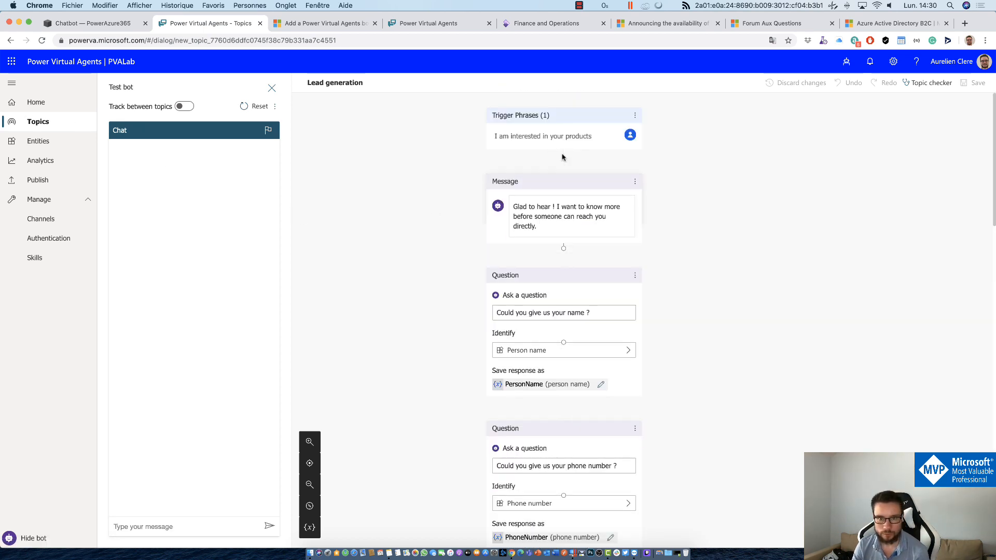
click(564, 157)
click(448, 177)
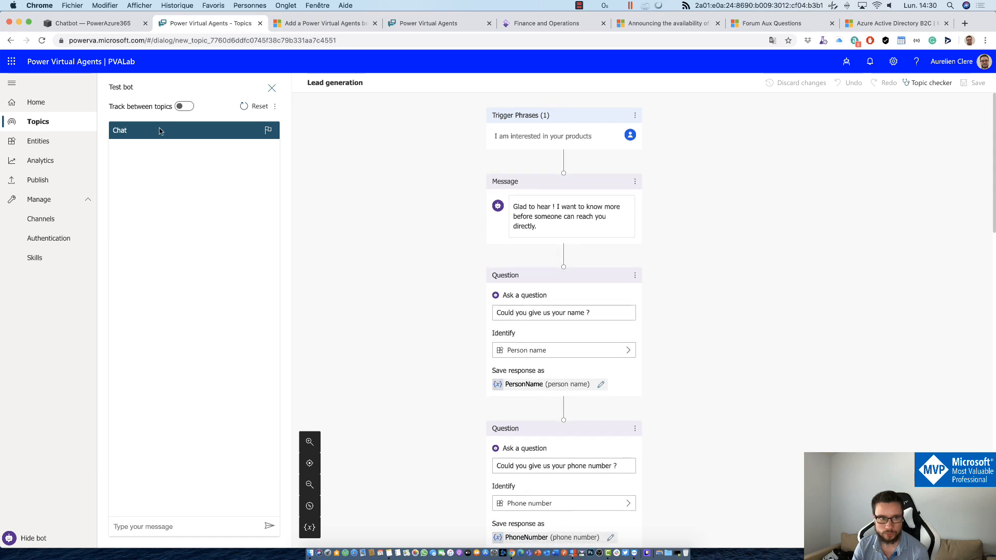
click(40, 123)
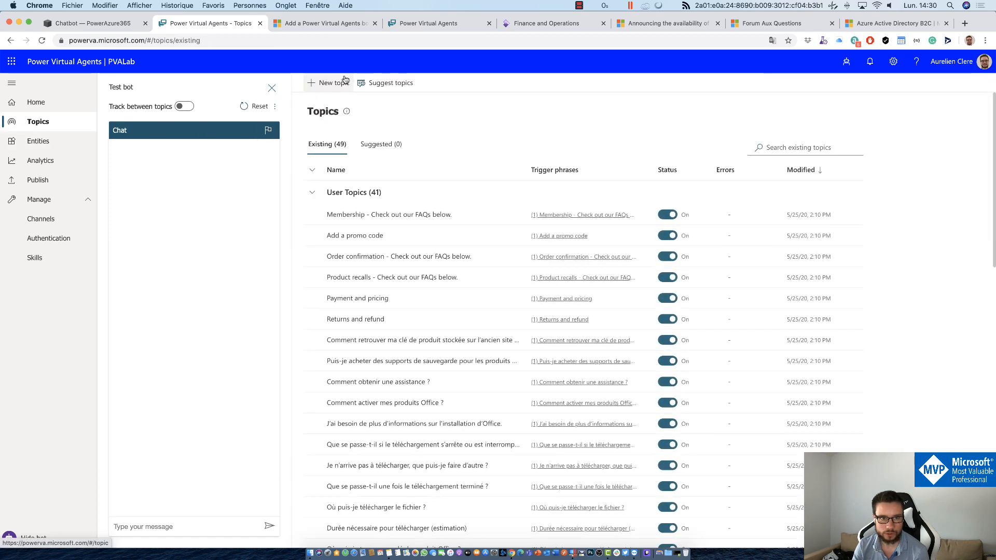
Step: Create a new topic named 'test' with the trigger phrase 'test' and open its canvas
click(332, 83)
text(test)
key(Tab)
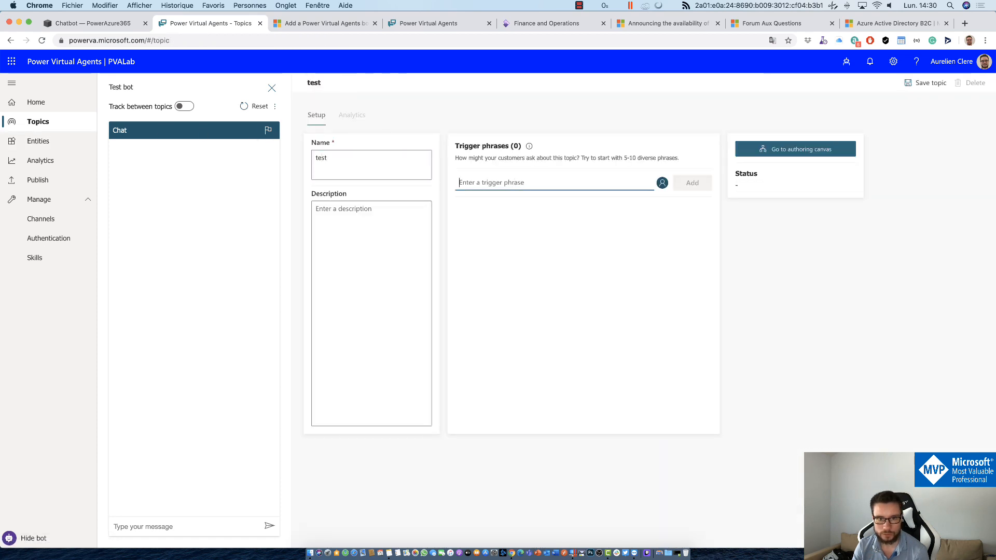
text(test)
click(802, 148)
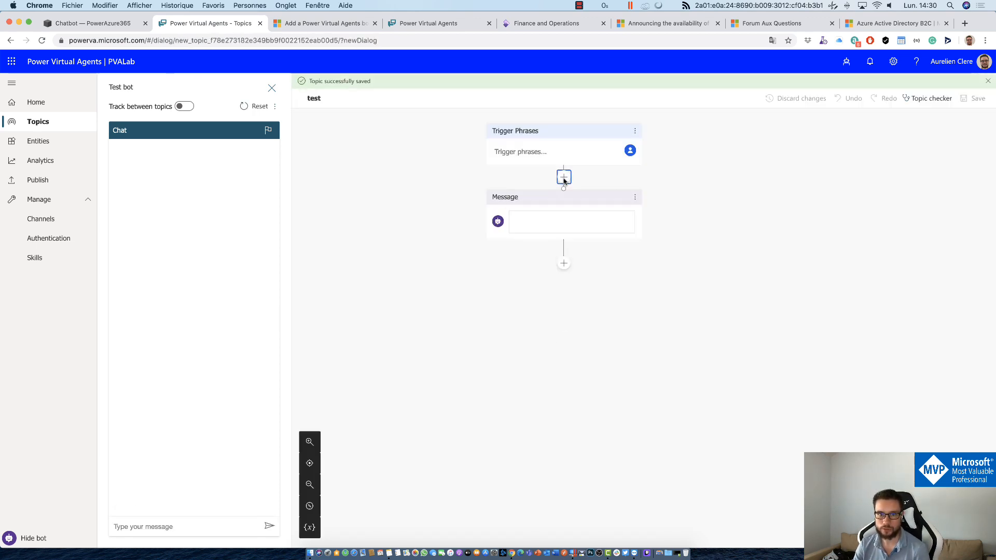
Step: Add a Call an action node for the Lead Generation Flow and open that flow for editing in Power Automate
click(563, 178)
click(564, 338)
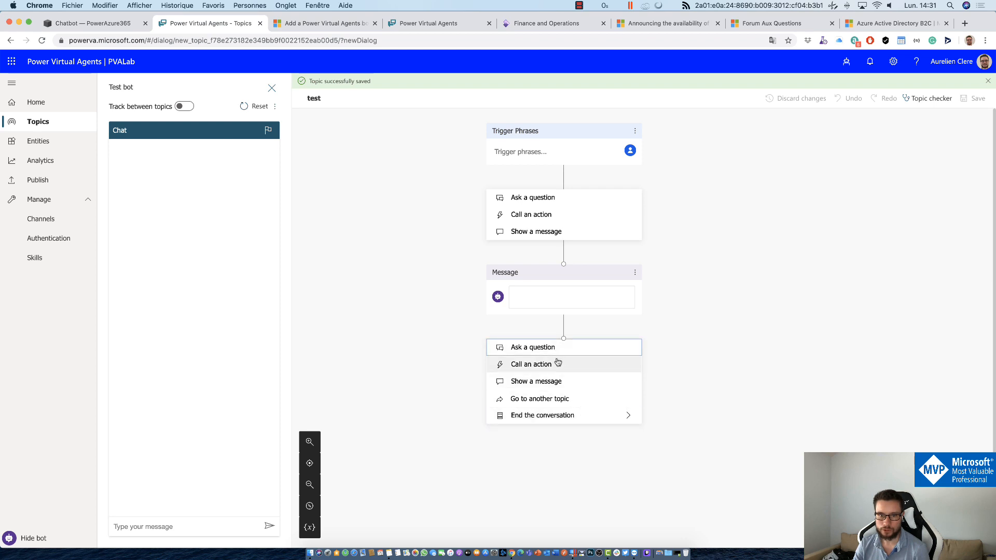
mouse_move(556, 362)
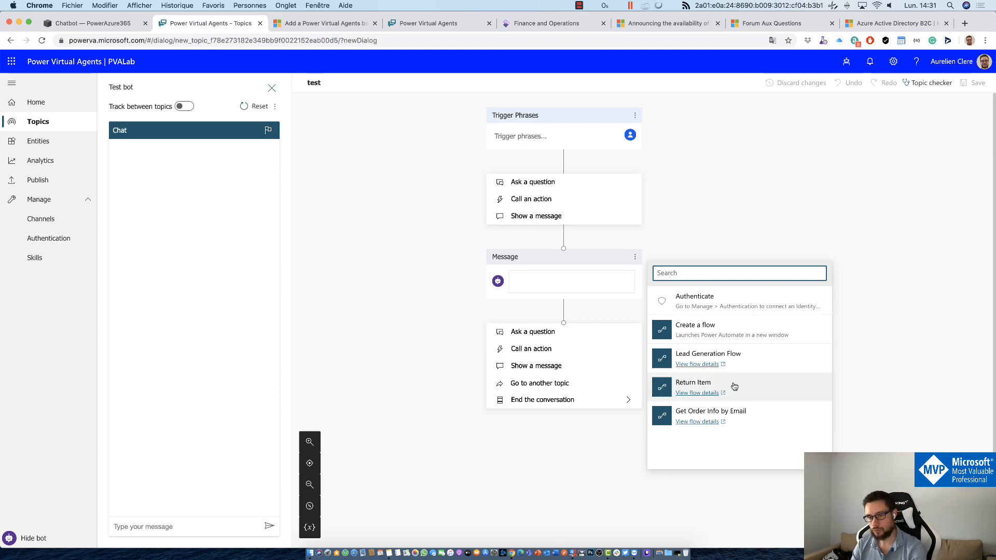
mouse_move(750, 366)
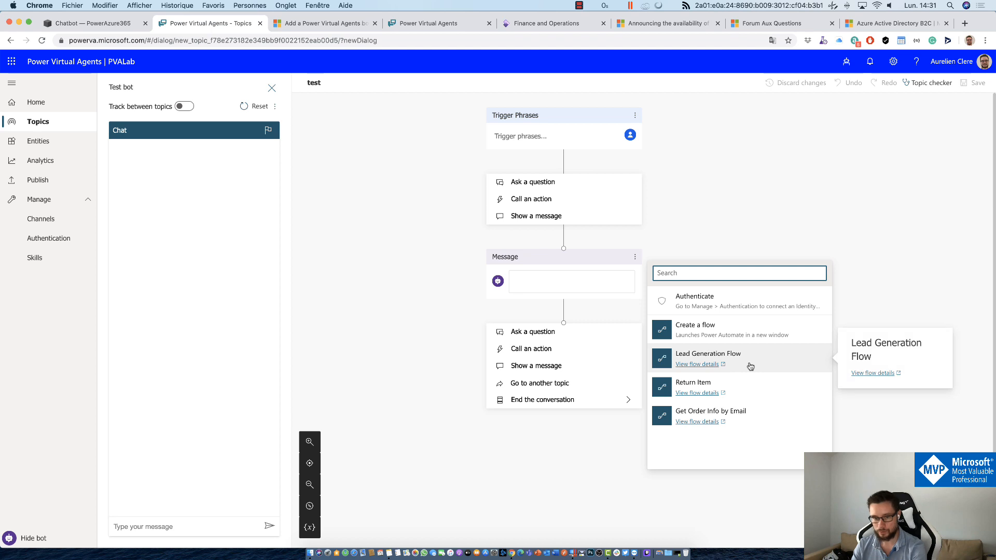
click(698, 365)
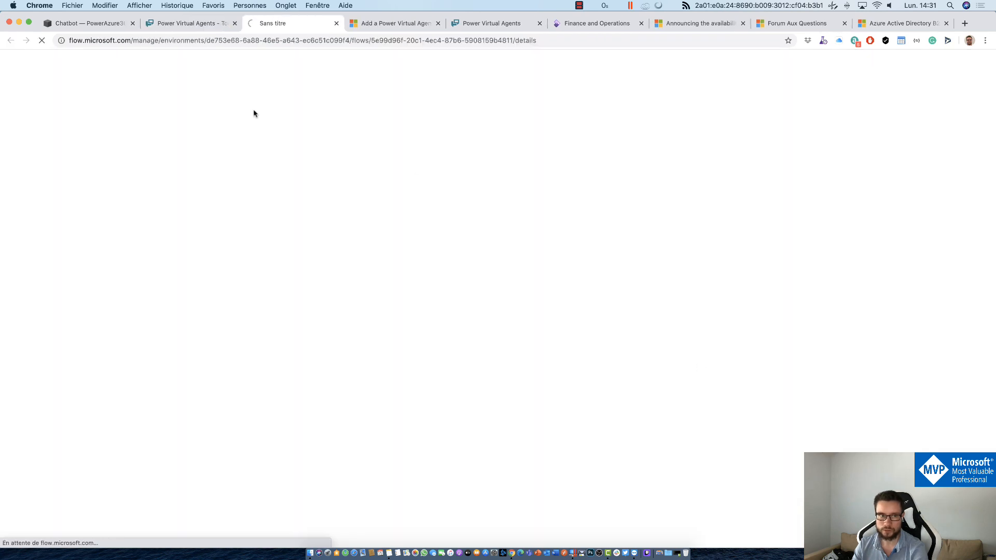
click(197, 24)
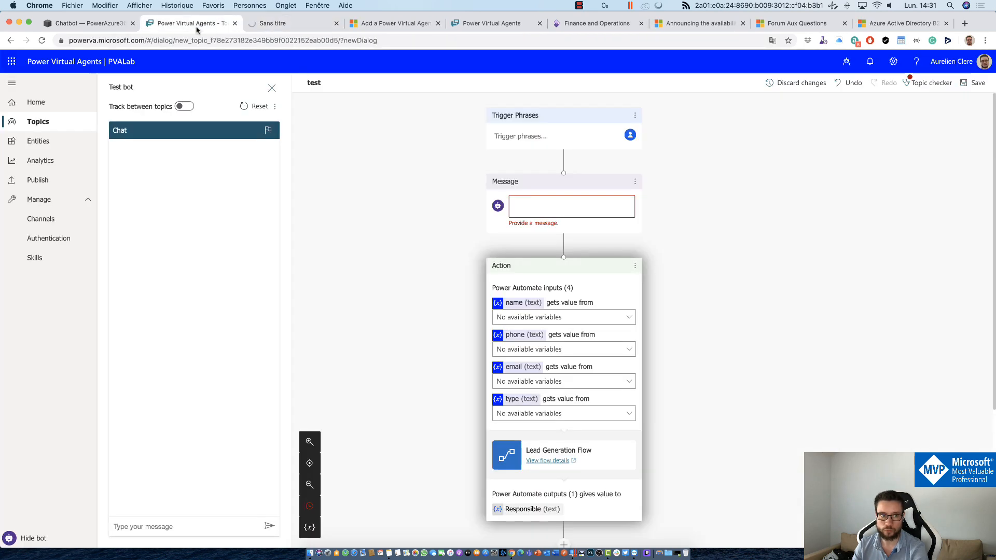
click(293, 26)
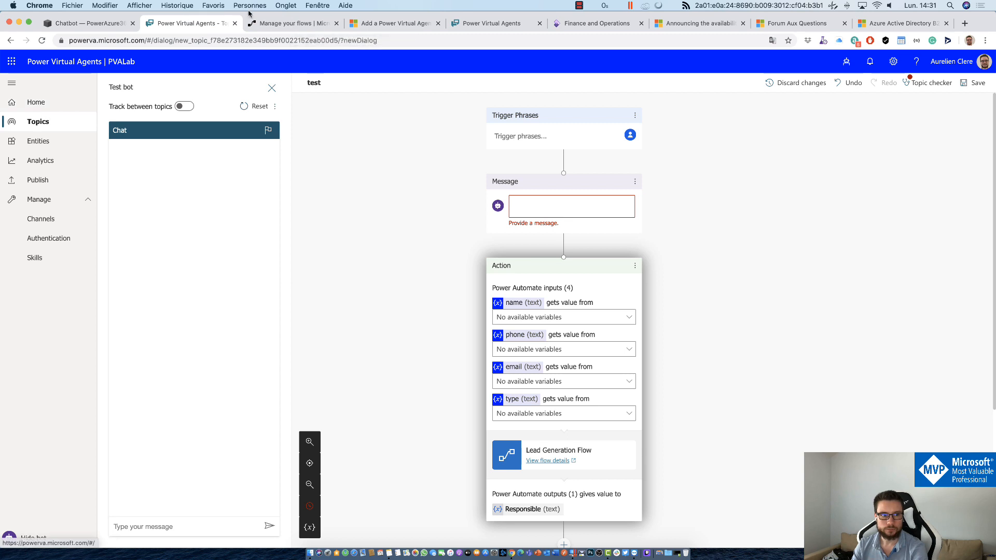
click(123, 83)
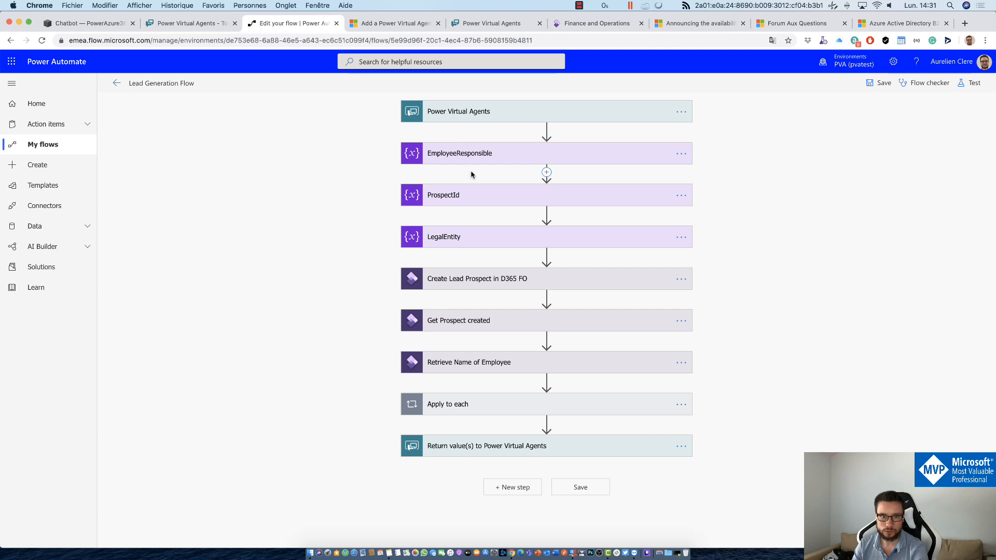
Step: Inspect the Create Lead Prospect in D365 FO step and the inputs the bot passes to it
click(447, 279)
click(443, 107)
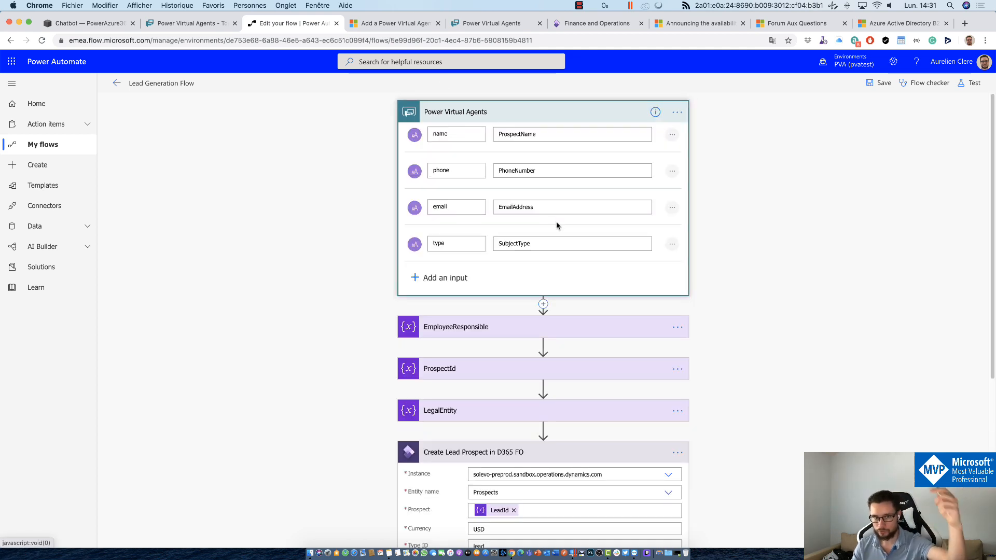
scroll(548, 249, down, 2)
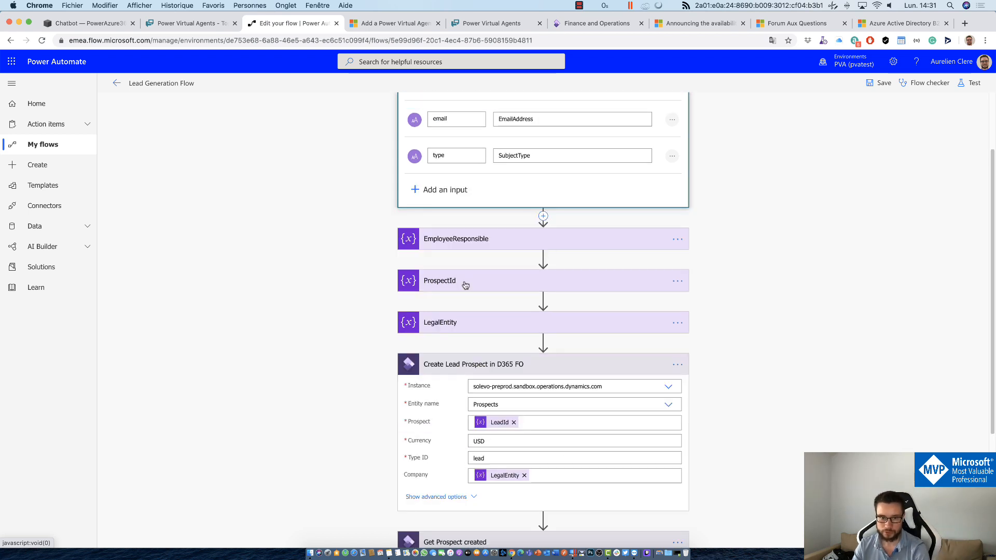
scroll(609, 201, down, 4)
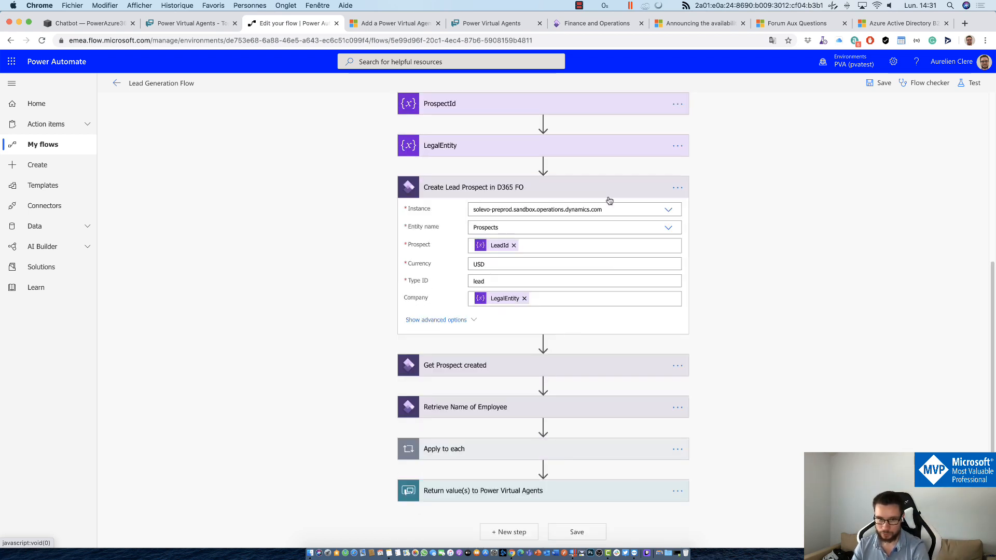
click(594, 191)
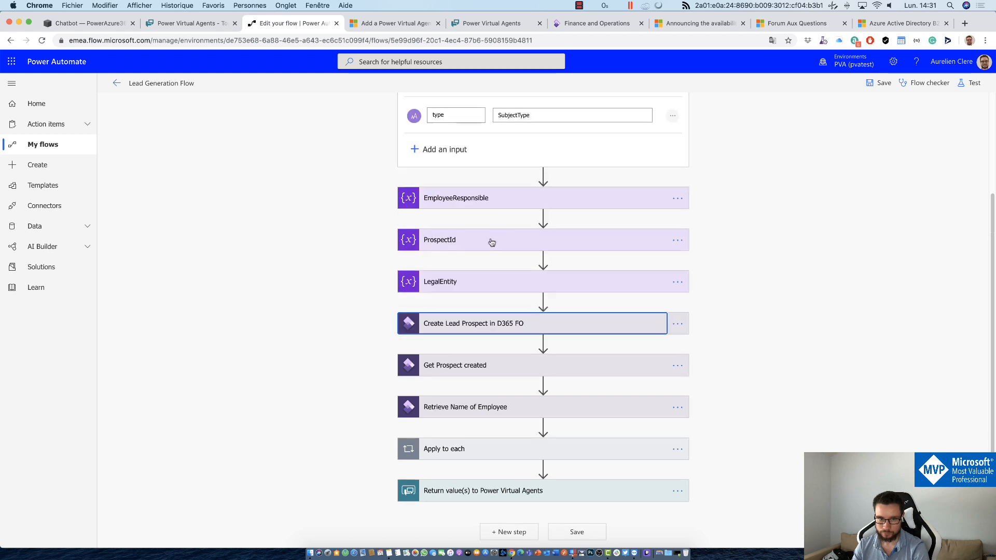
scroll(491, 228, up, 1)
Step: Re-expand Create Lead Prospect in D365 FO and reveal all its advanced prospect fields
click(455, 340)
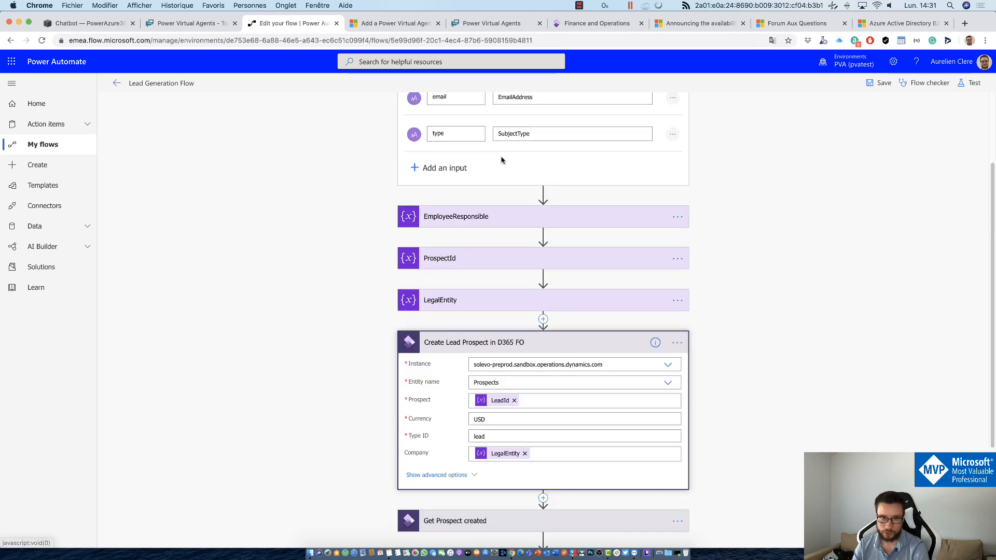
scroll(506, 239, down, 2)
click(457, 374)
scroll(358, 336, down, 2)
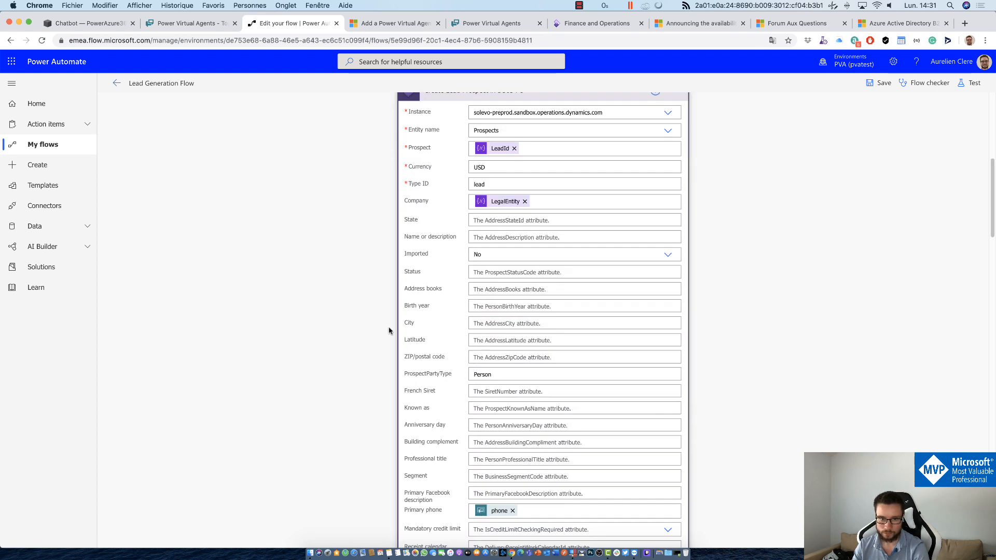
scroll(389, 331, down, 2)
scroll(519, 415, down, 10)
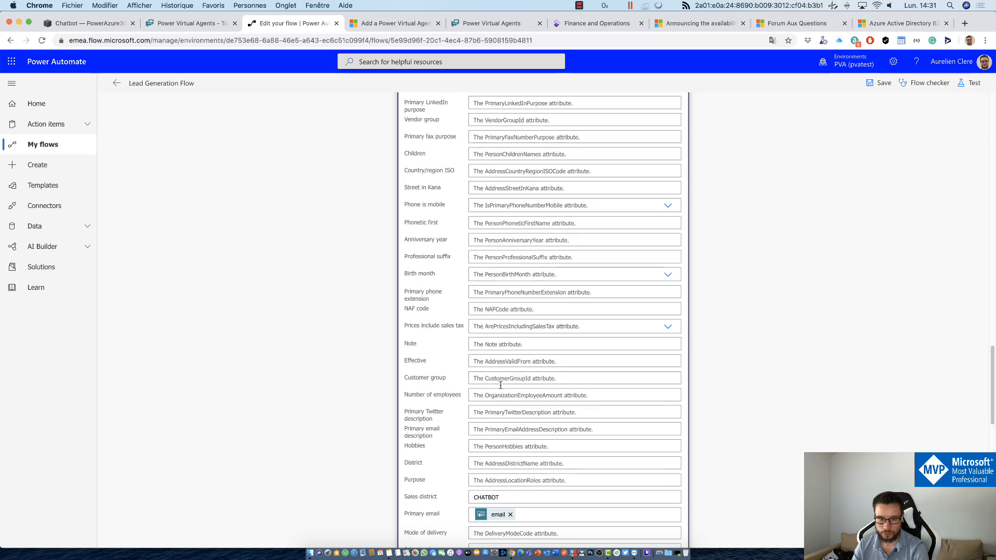
scroll(500, 385, down, 10)
scroll(345, 373, up, 4)
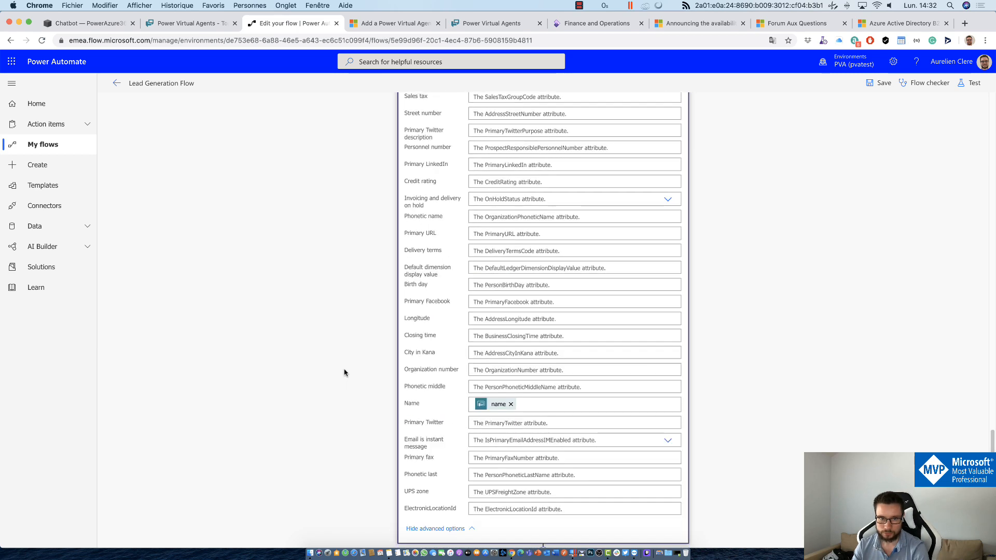
scroll(344, 373, up, 2)
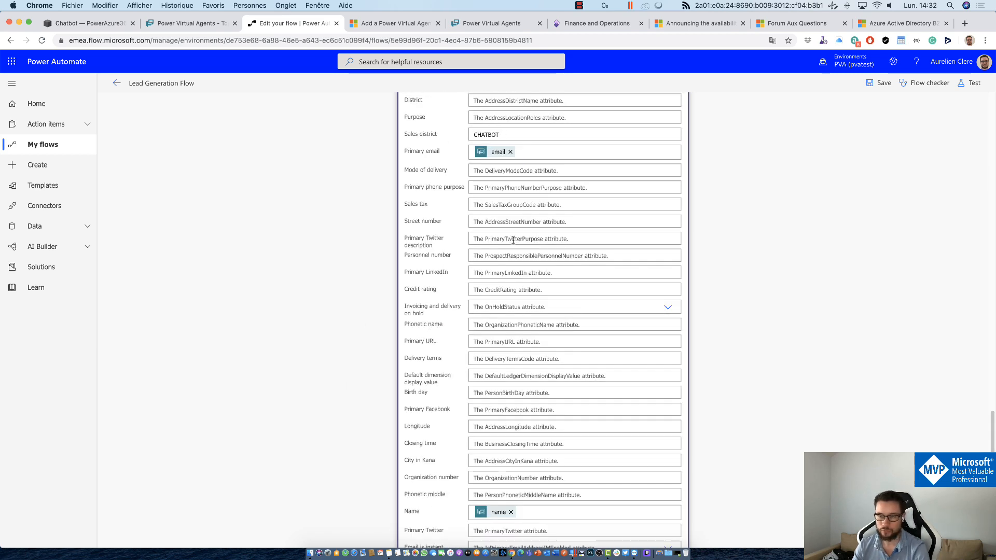
scroll(513, 265, down, 6)
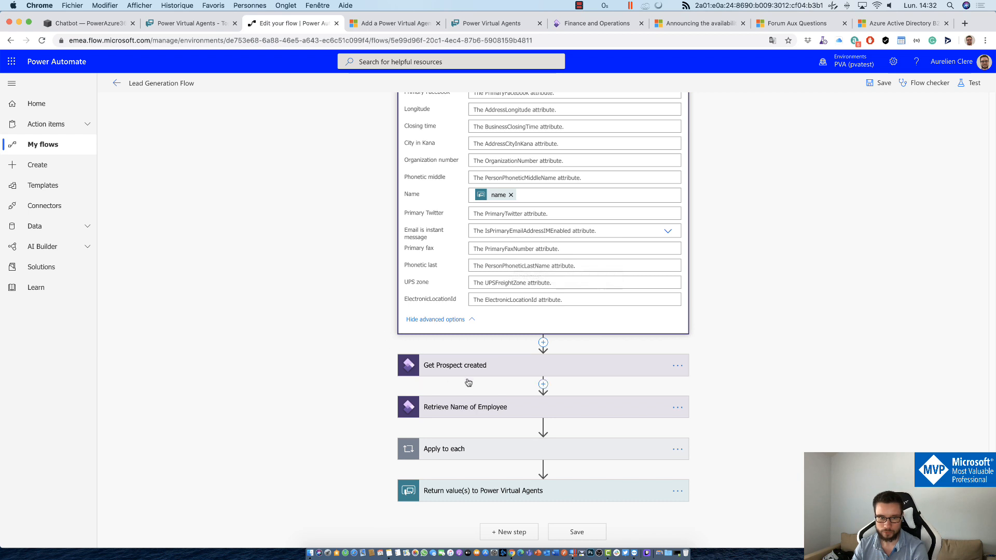
Step: Check the Get Prospect created step, then expand the return step showing its Responsible output
click(425, 367)
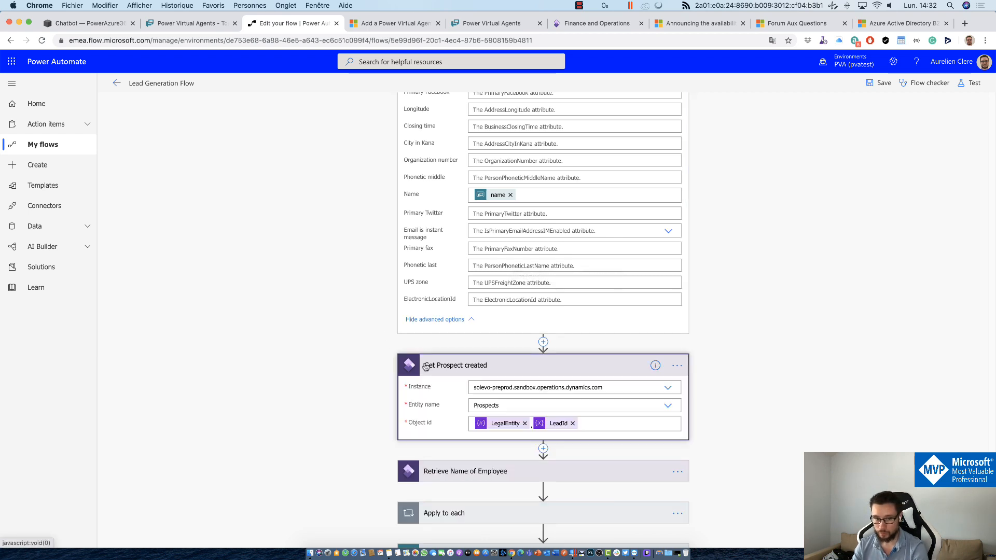
click(426, 366)
click(425, 366)
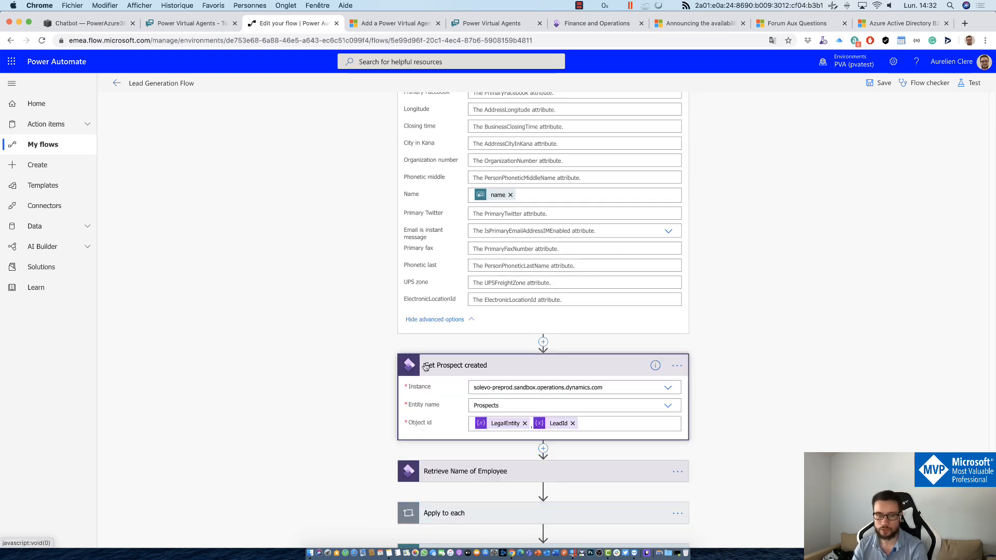
click(426, 367)
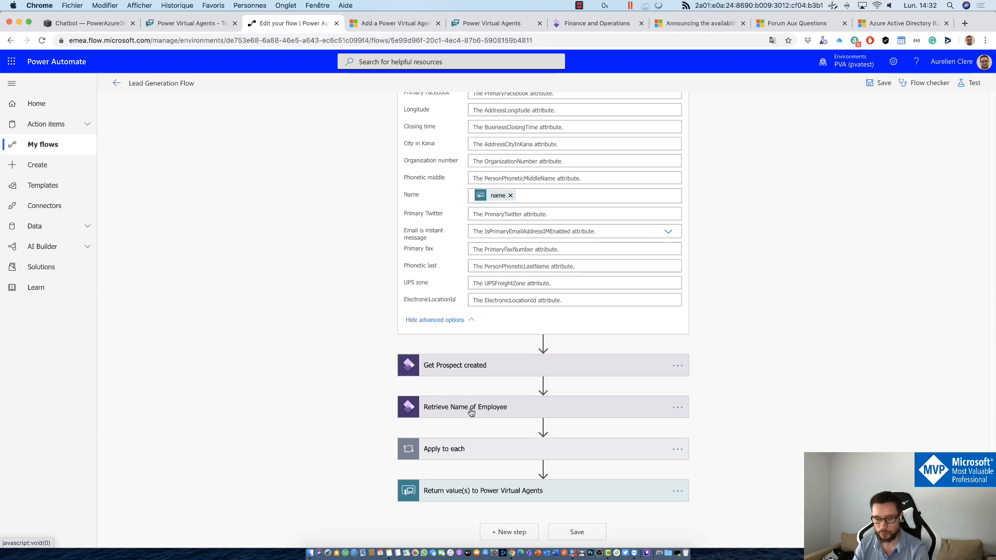
click(444, 491)
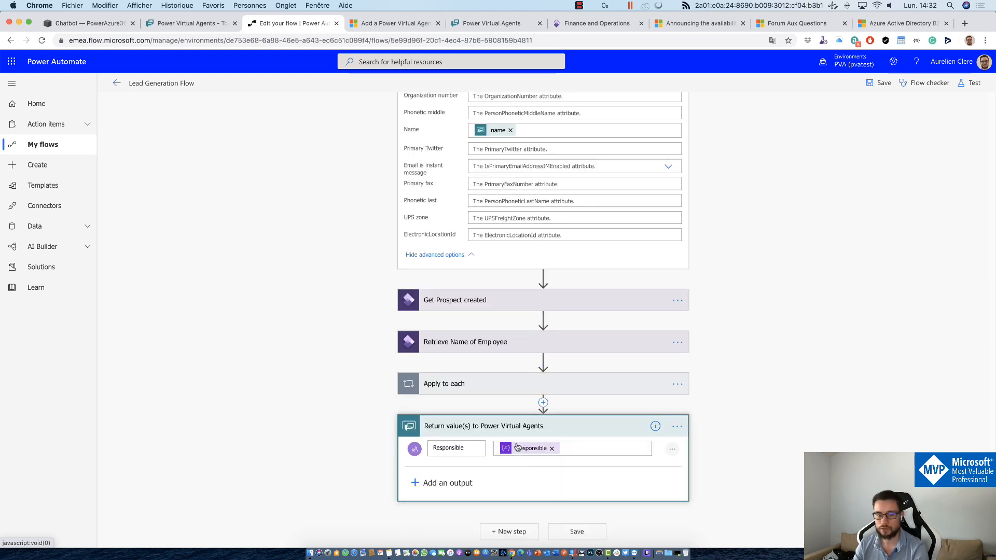
scroll(410, 269, up, 10)
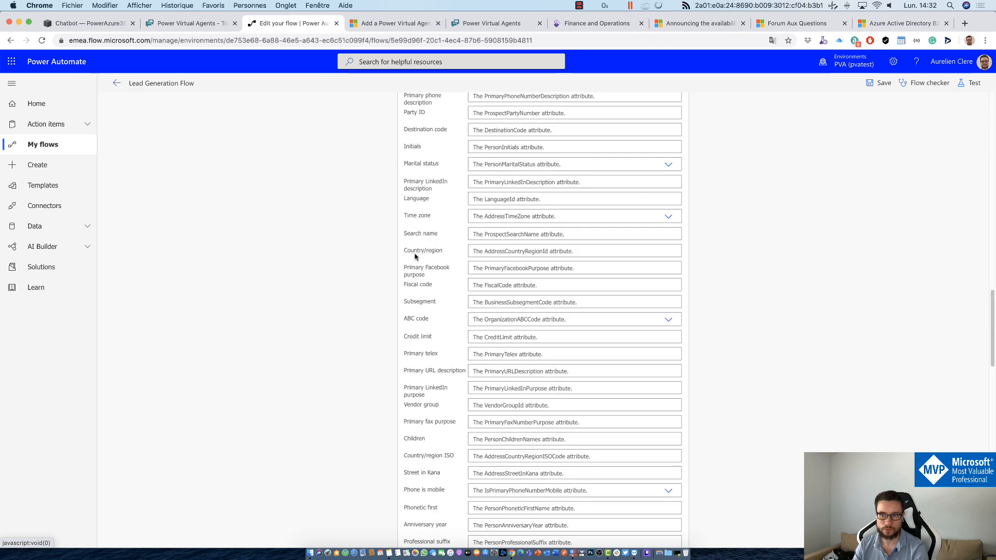
click(207, 23)
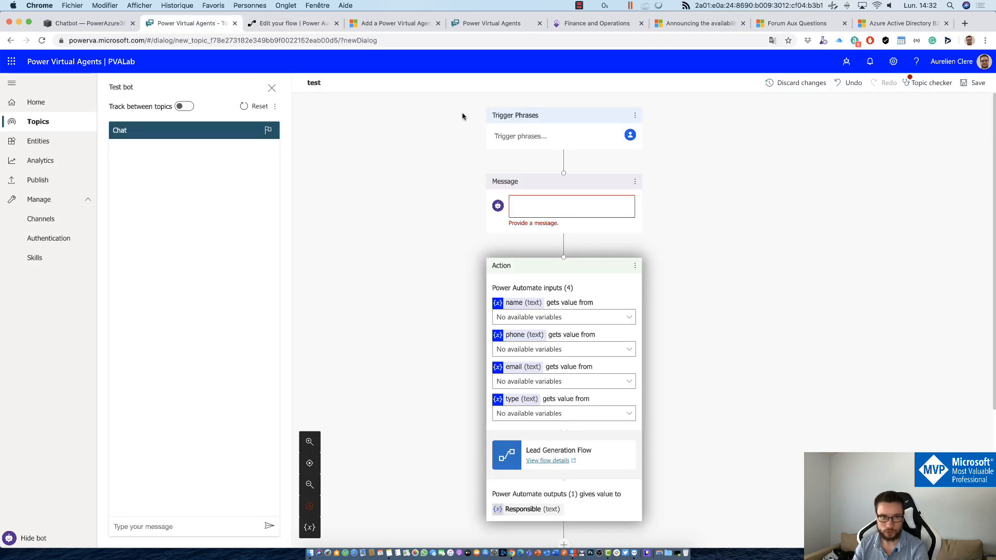
click(304, 24)
scroll(519, 311, down, 10)
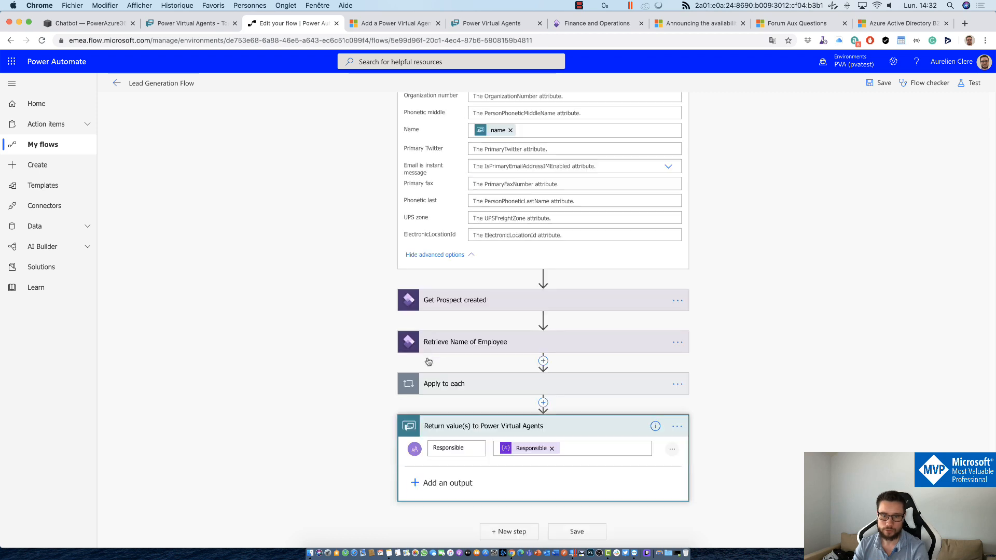
Step: Start a 'Sale' action after Retrieve Name of Employee, discard it, and exit to the flow details
click(543, 360)
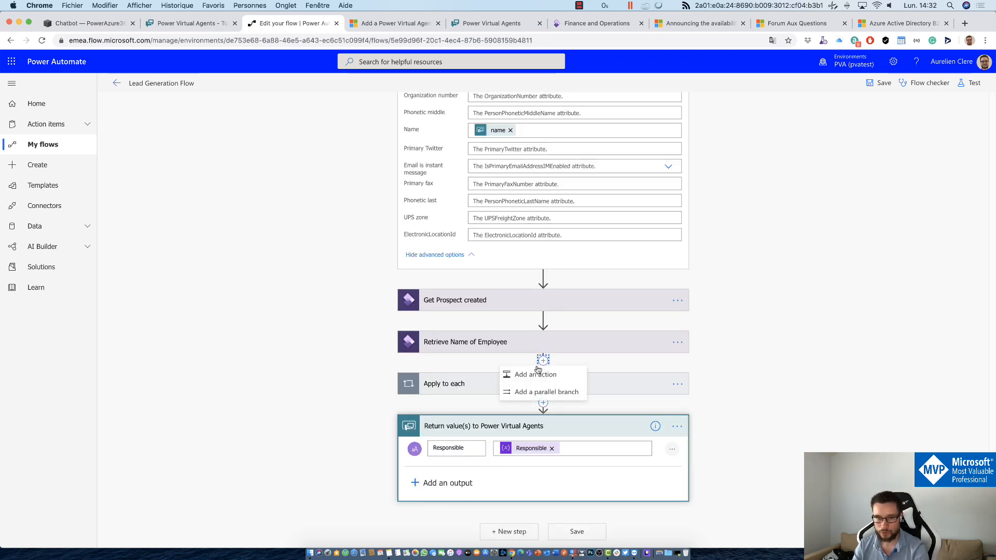
click(533, 377)
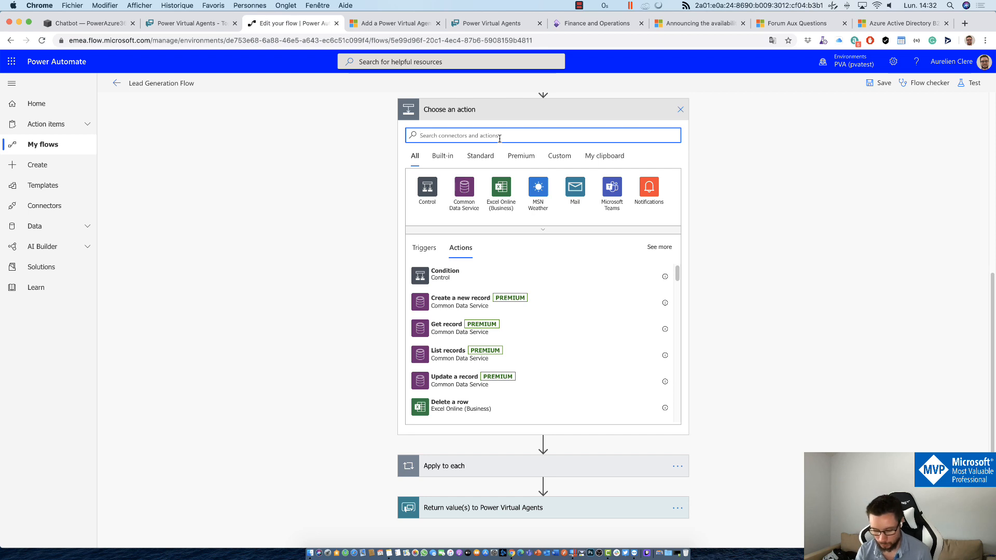
text(SalesForce)
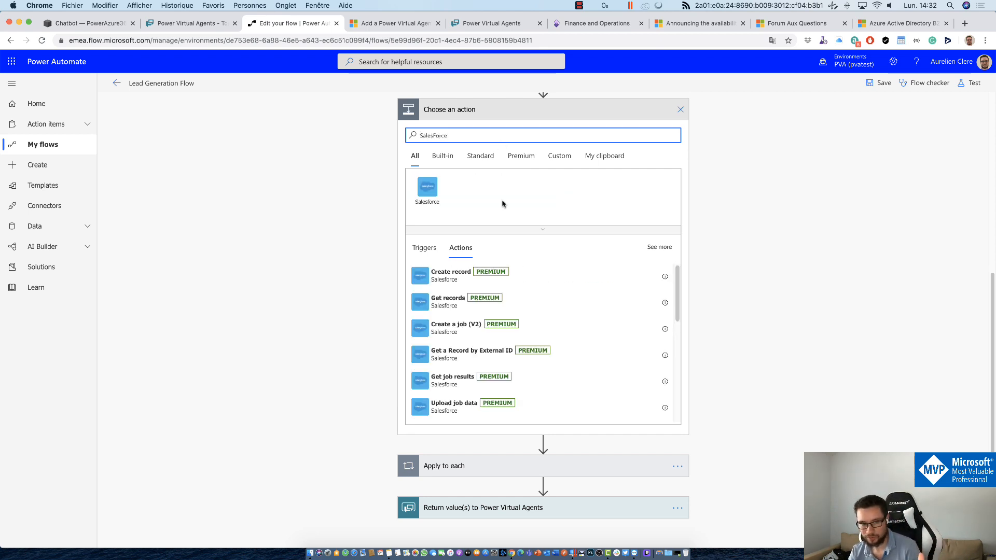
click(680, 109)
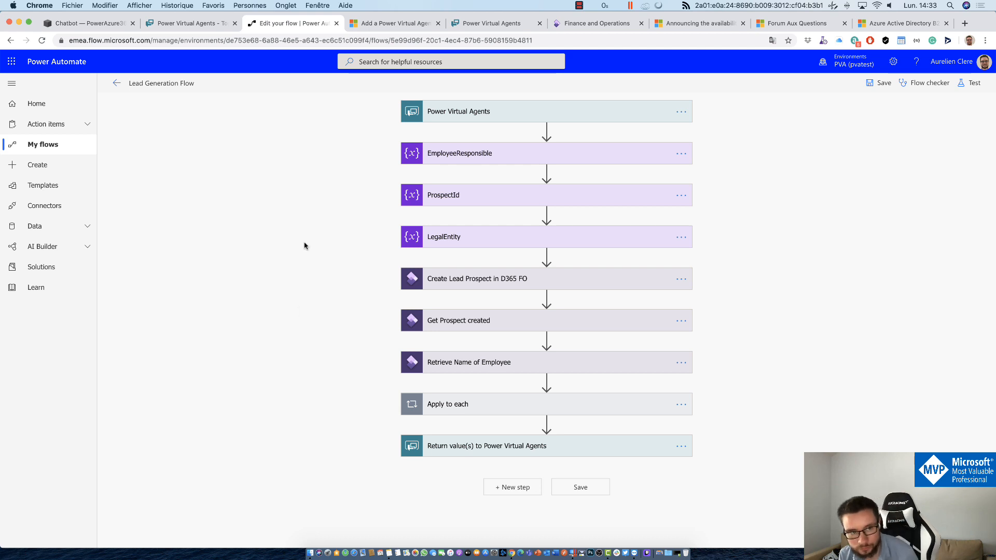
click(117, 85)
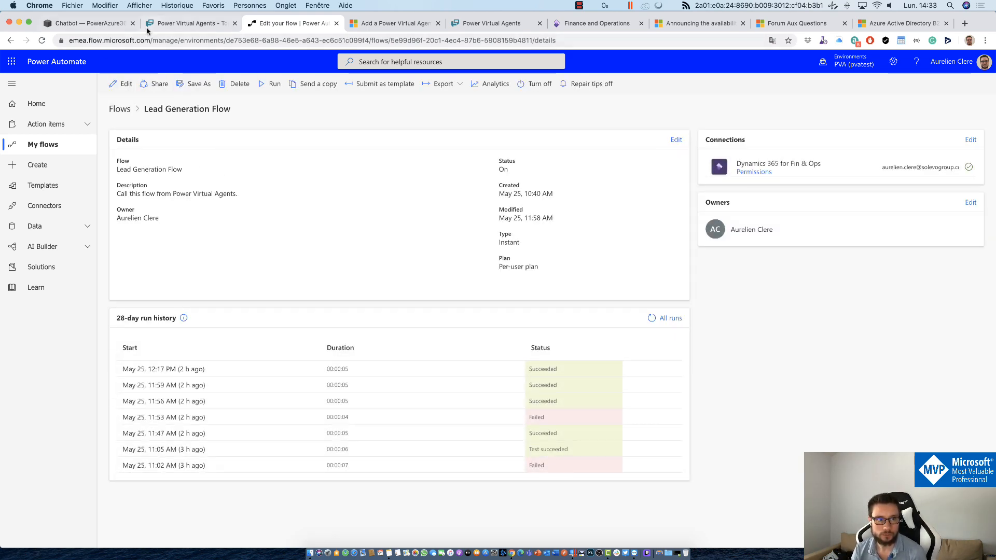
Step: Launch TeamViewer from the Dock and connect to the partner iPhone
click(633, 554)
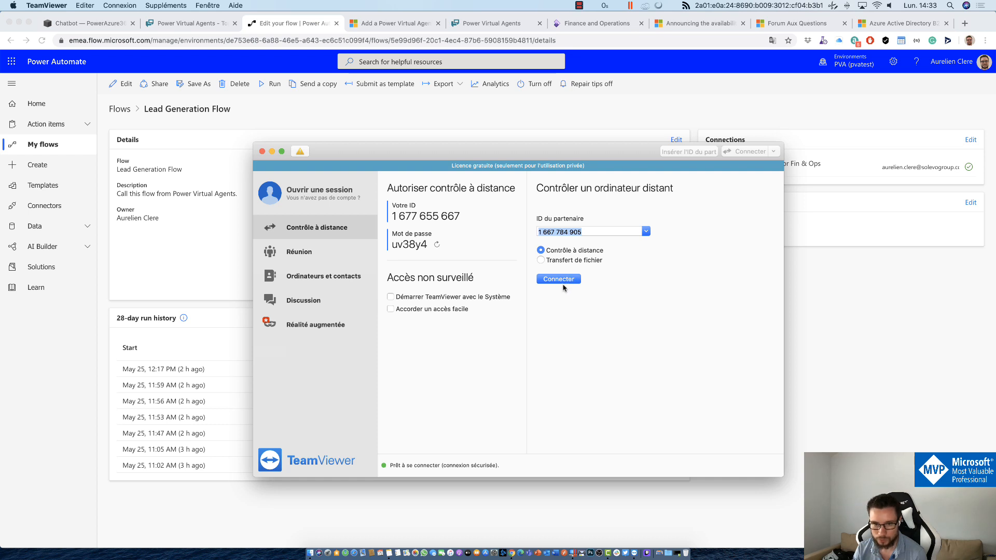
click(565, 281)
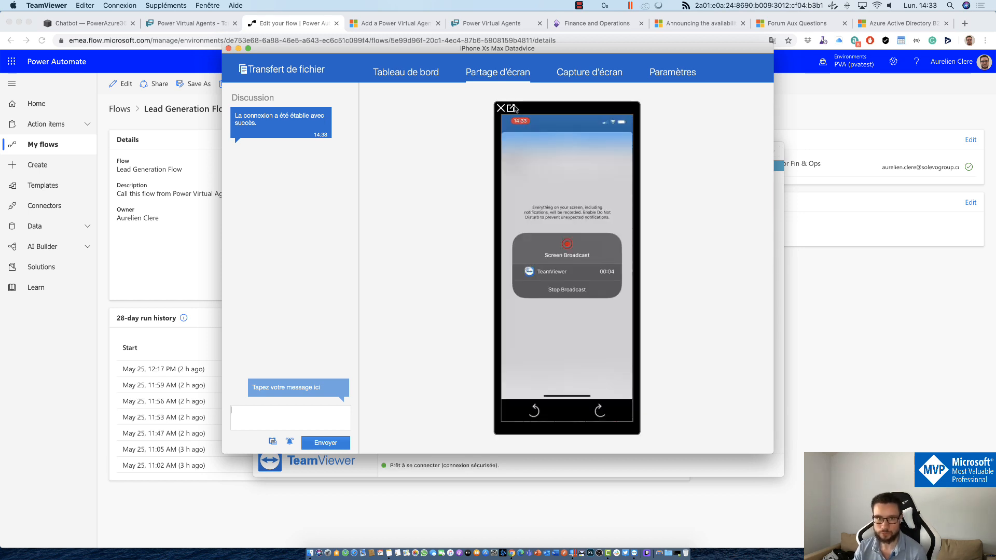
Step: Pop the iPhone view into its own window and position it near the screen centre
click(511, 108)
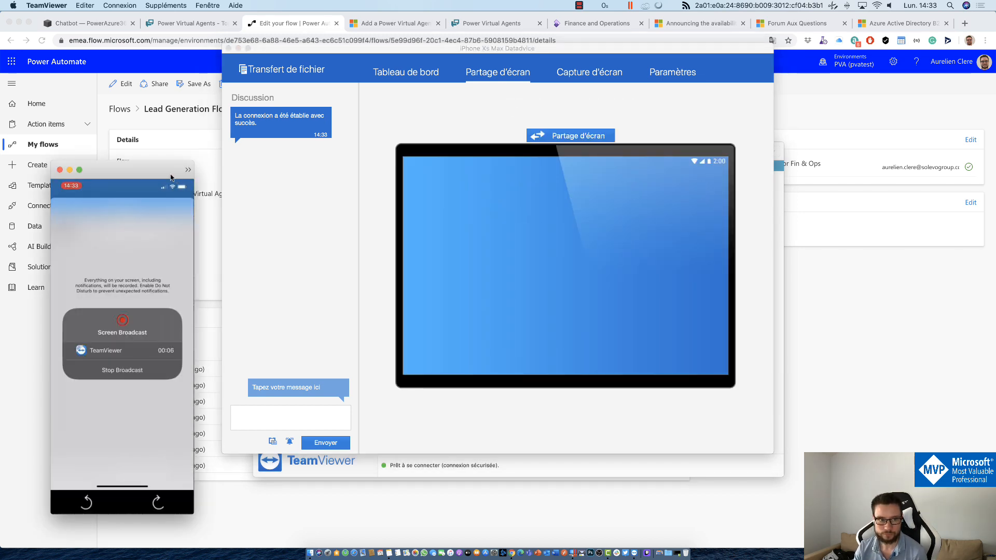
drag(171, 178, 478, 123)
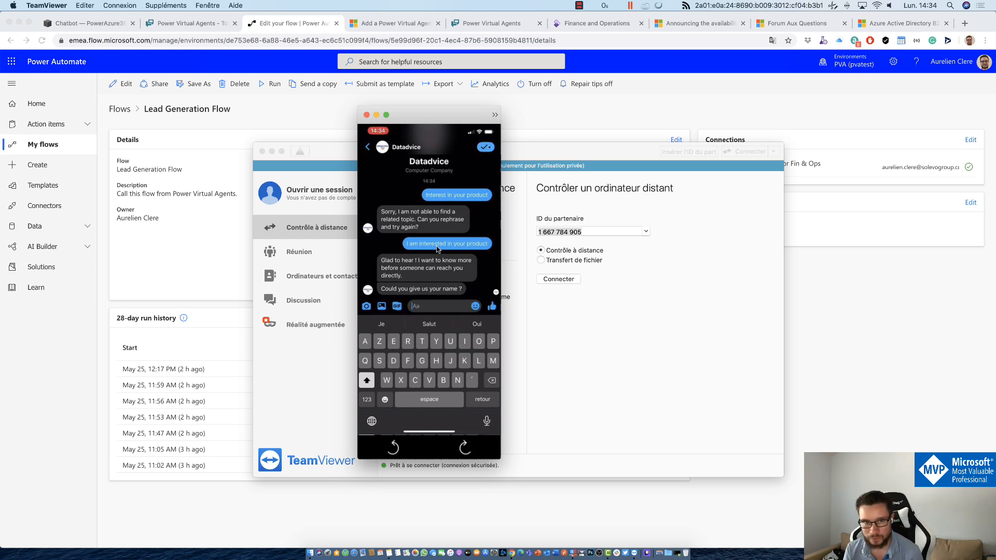
drag(440, 111, 475, 77)
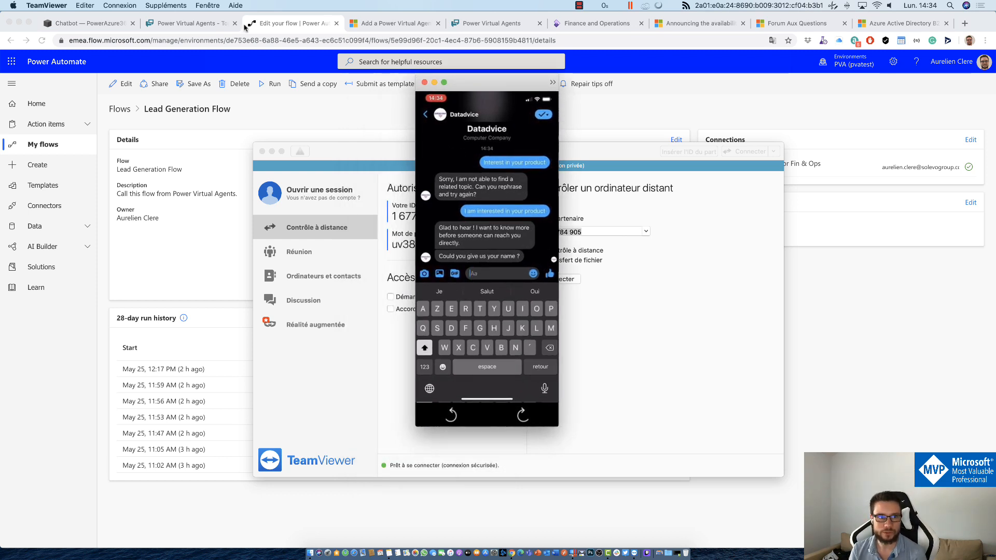
Step: Leave the unsaved test topic, open Lead generation from Topics, and inspect its trigger phrase
click(210, 19)
click(206, 19)
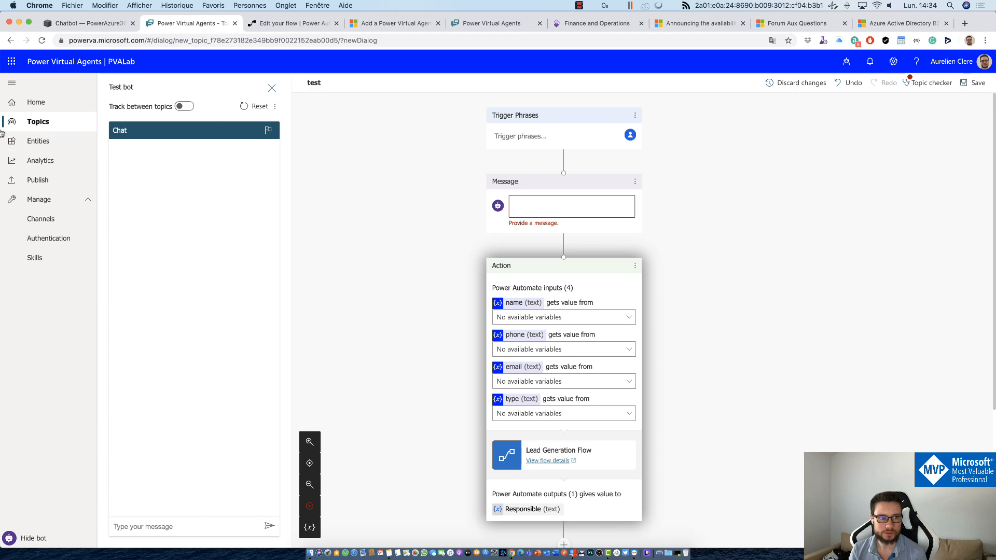
click(24, 126)
click(580, 105)
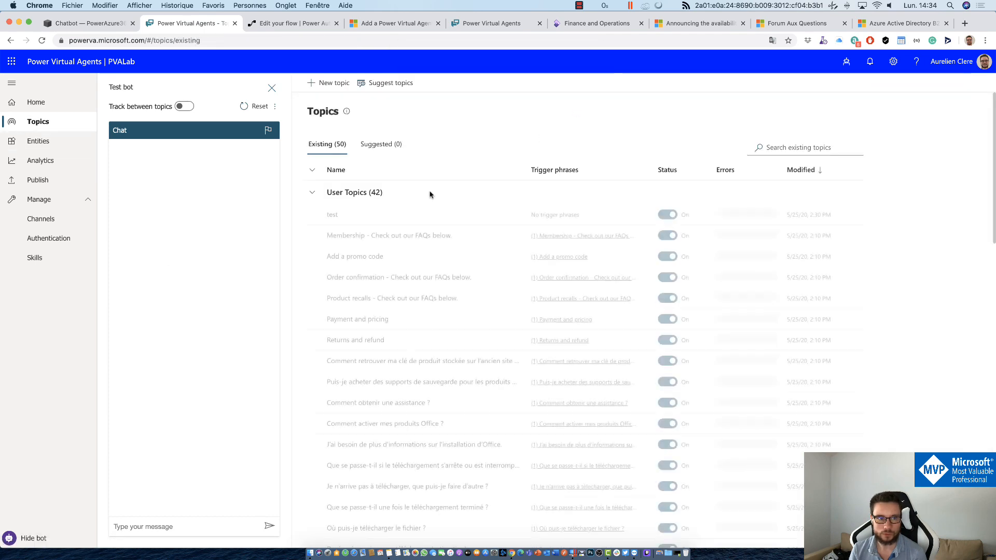
scroll(367, 318, down, 15)
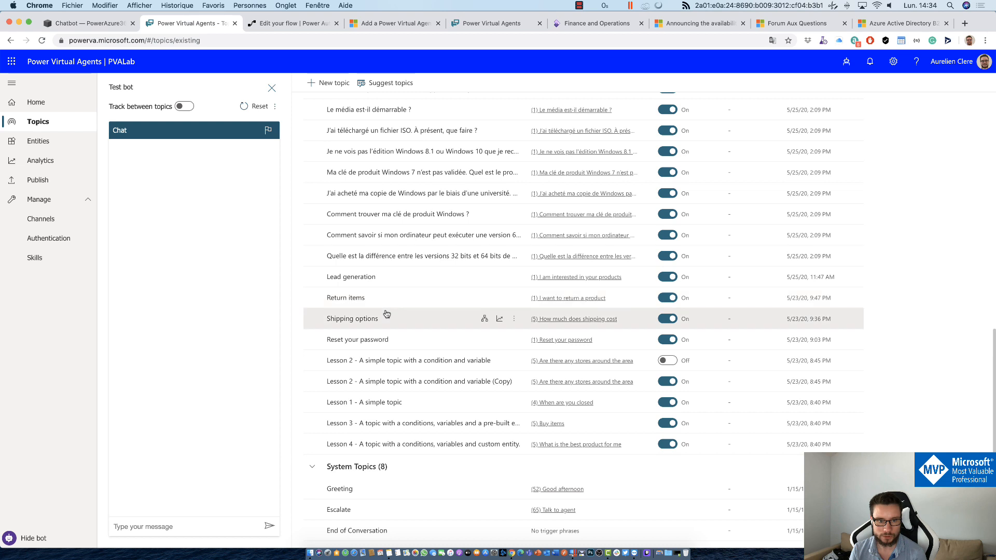
click(357, 280)
click(551, 210)
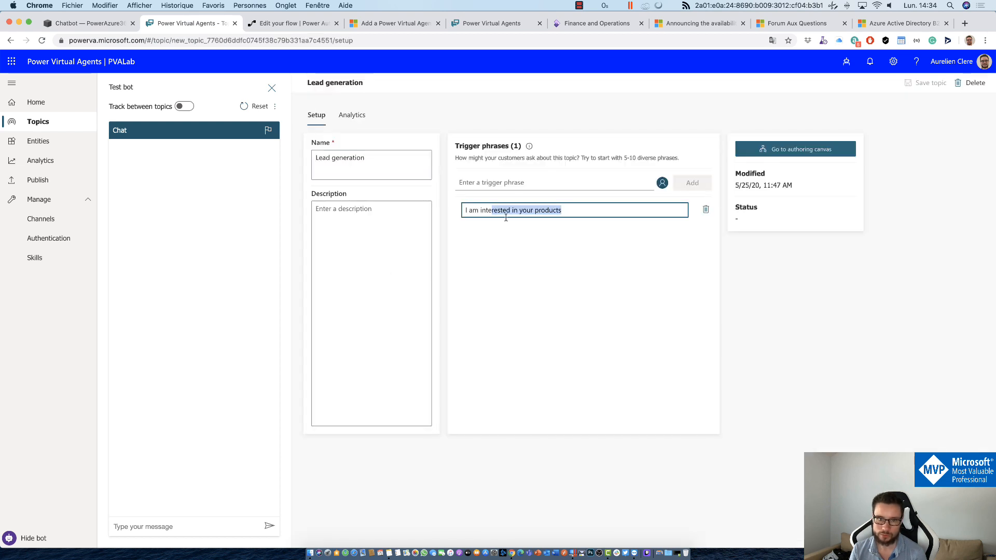
click(633, 553)
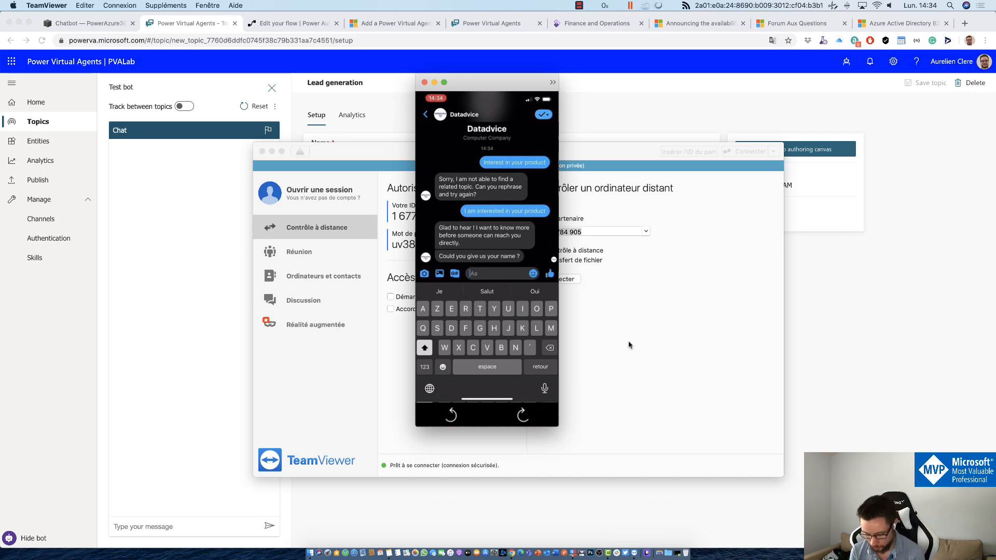
Step: Reply with the contact's name in the iPhone chat, then close the TeamViewer session
text(Aurélien Cl)
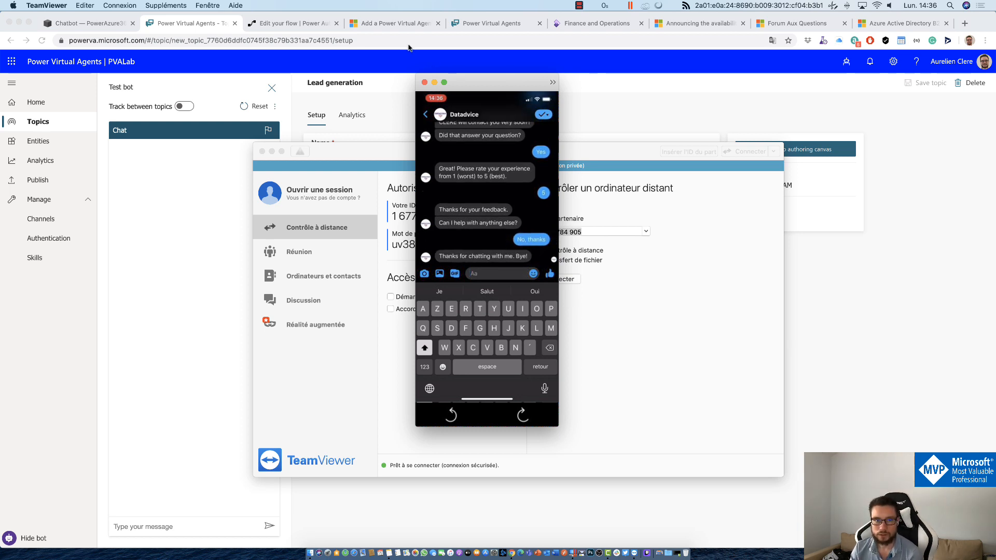
click(424, 82)
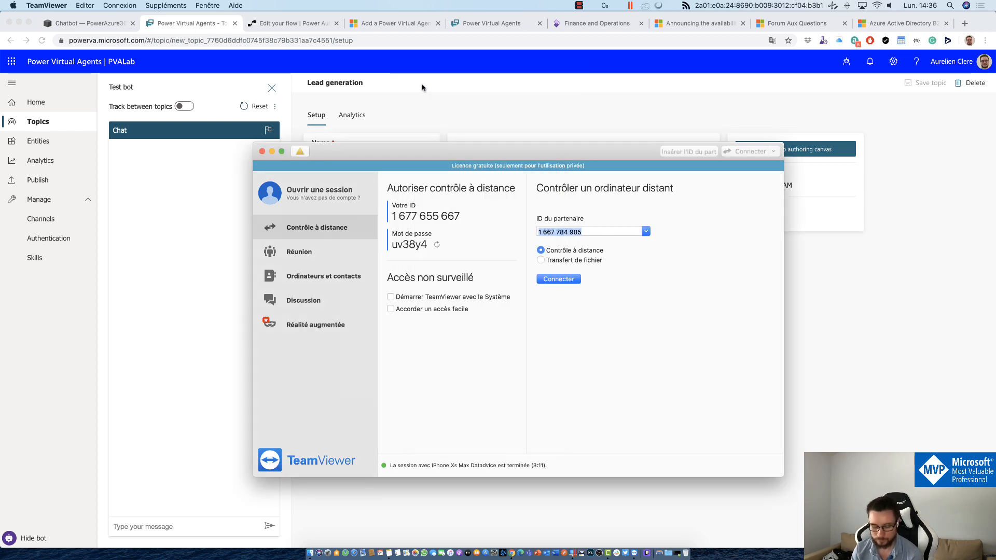
click(423, 87)
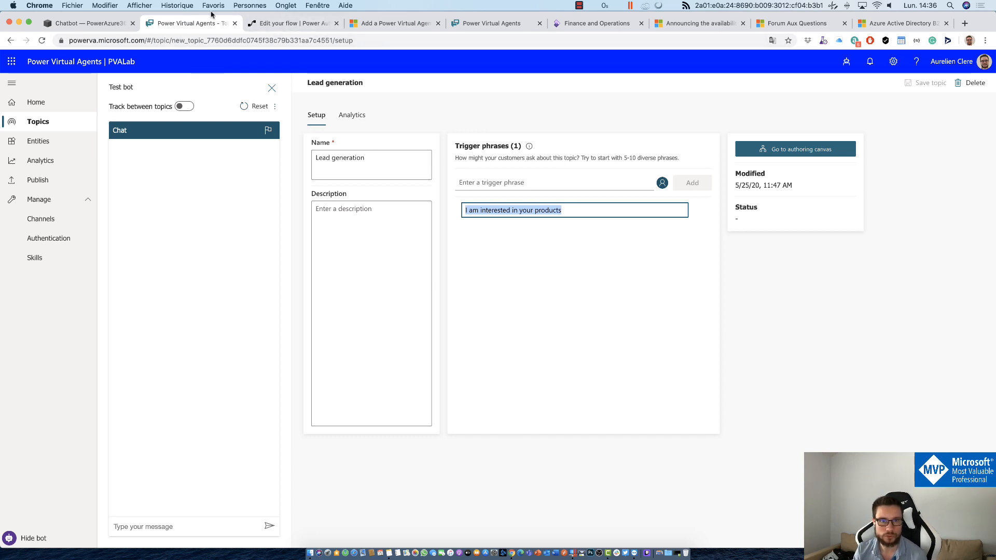
Step: Start a new Finance and Operations session and open Sales and marketing > All prospects
click(597, 23)
drag(539, 282, 553, 288)
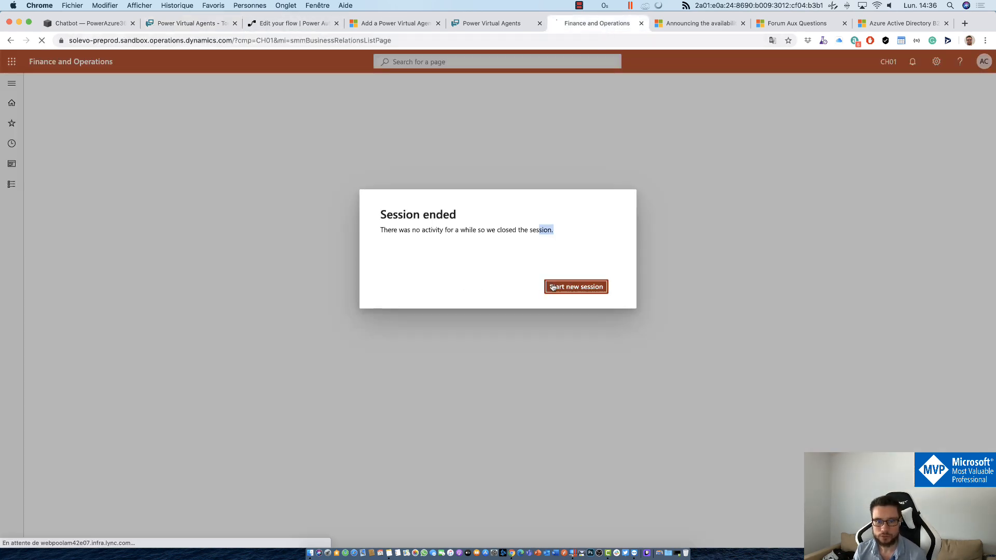
click(553, 287)
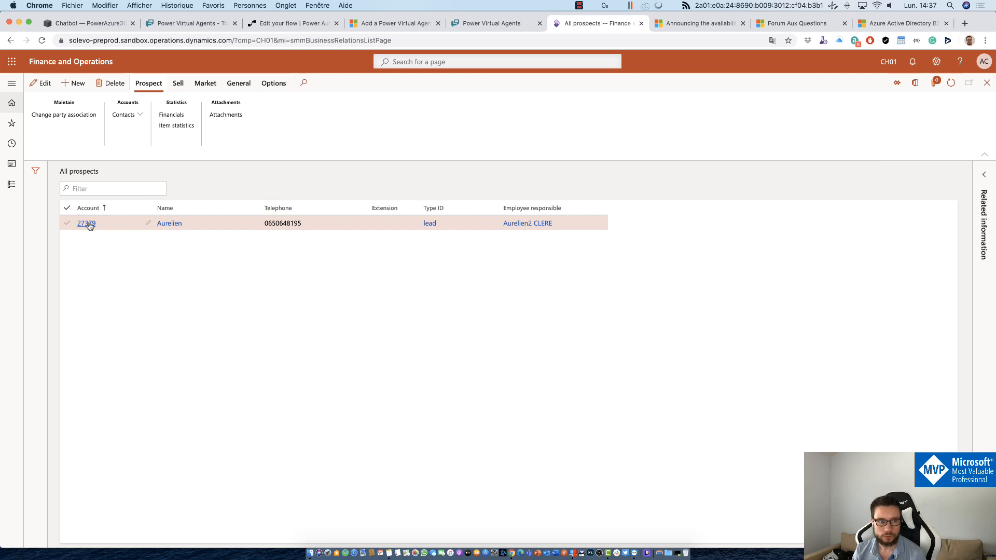
click(16, 97)
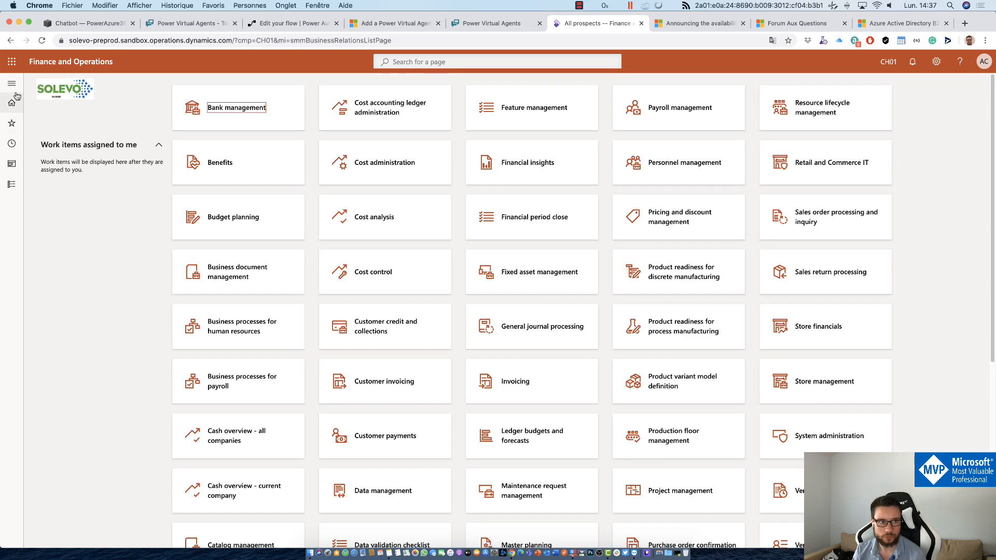
click(11, 83)
click(49, 456)
scroll(51, 467, down, 5)
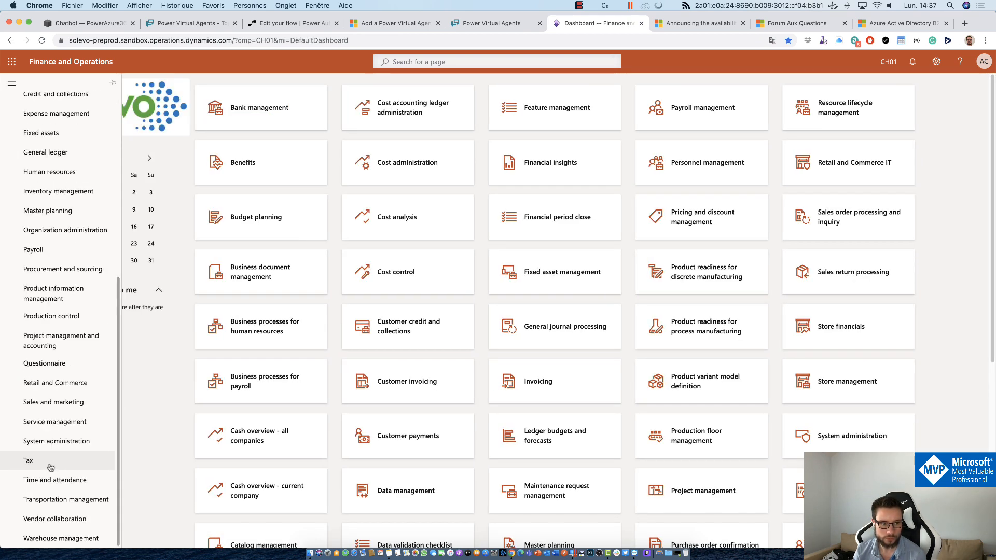
click(54, 402)
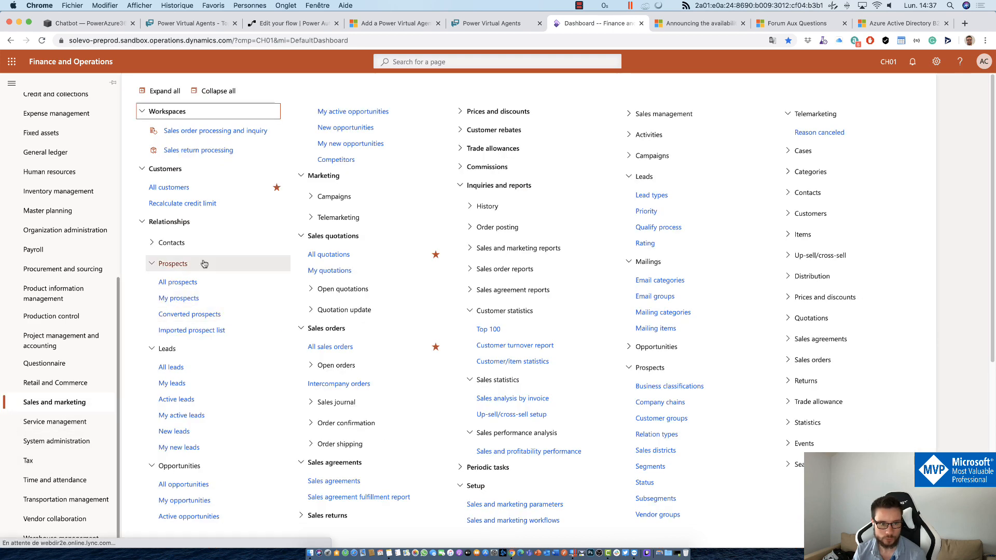
click(178, 282)
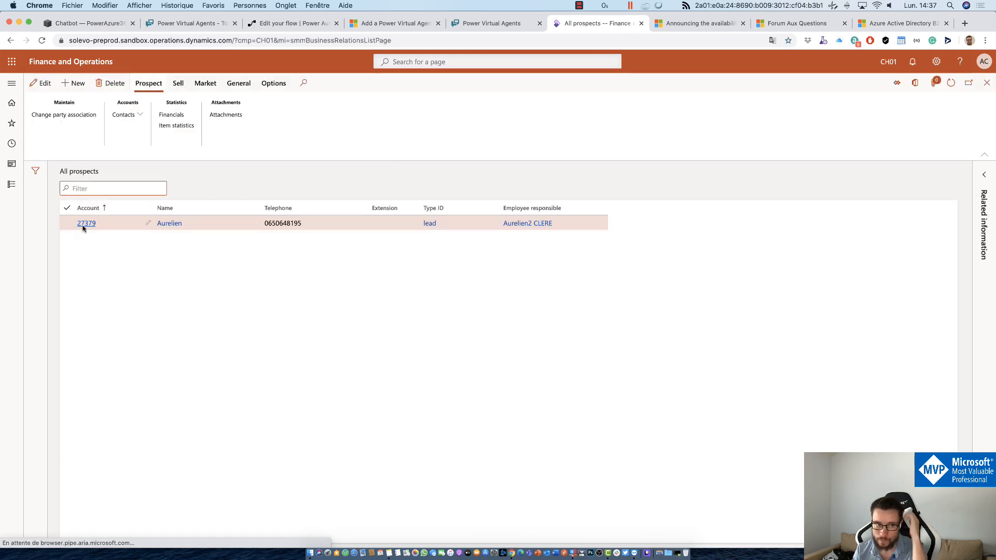
Step: Review the chatbot-created lead prospect's record section by section, then close it
click(89, 225)
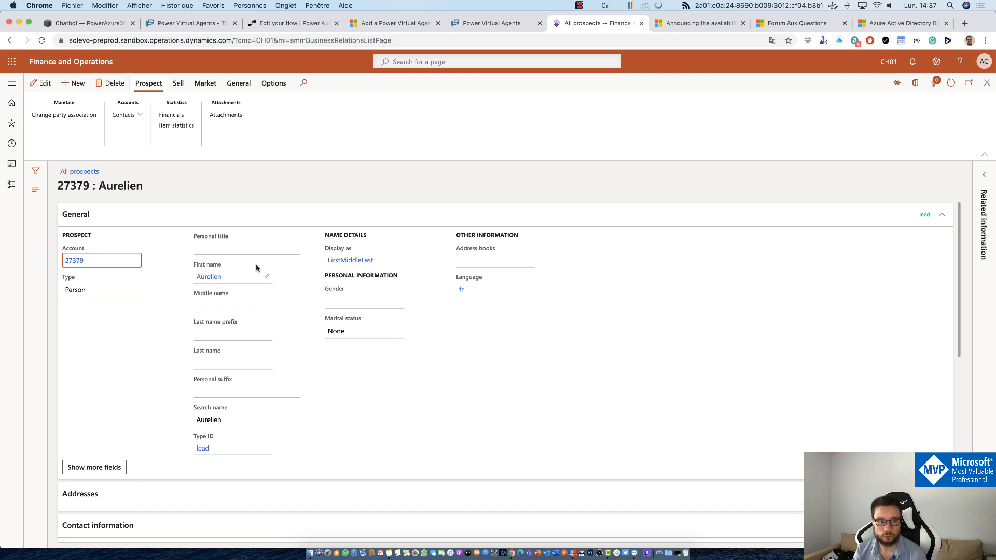
scroll(487, 385, down, 5)
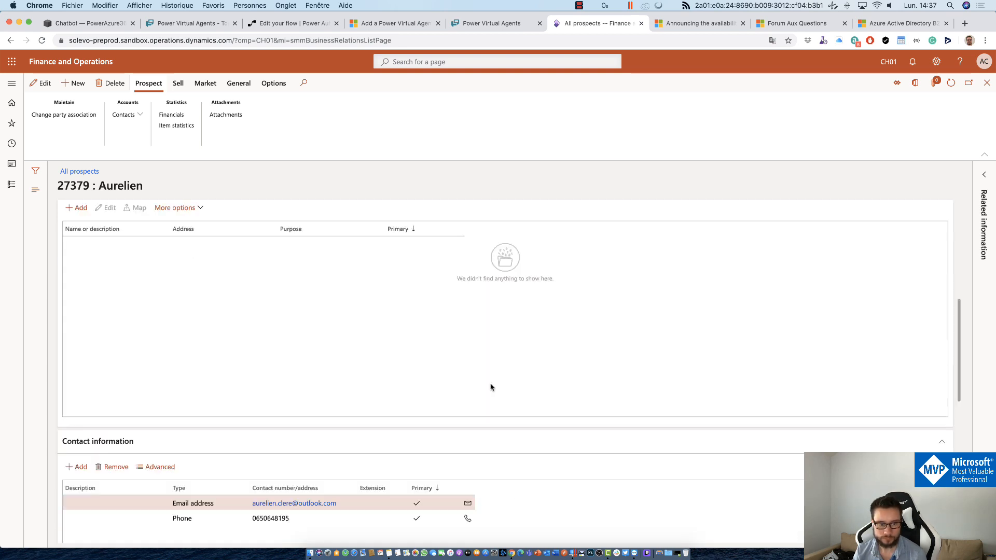
scroll(491, 387, down, 2)
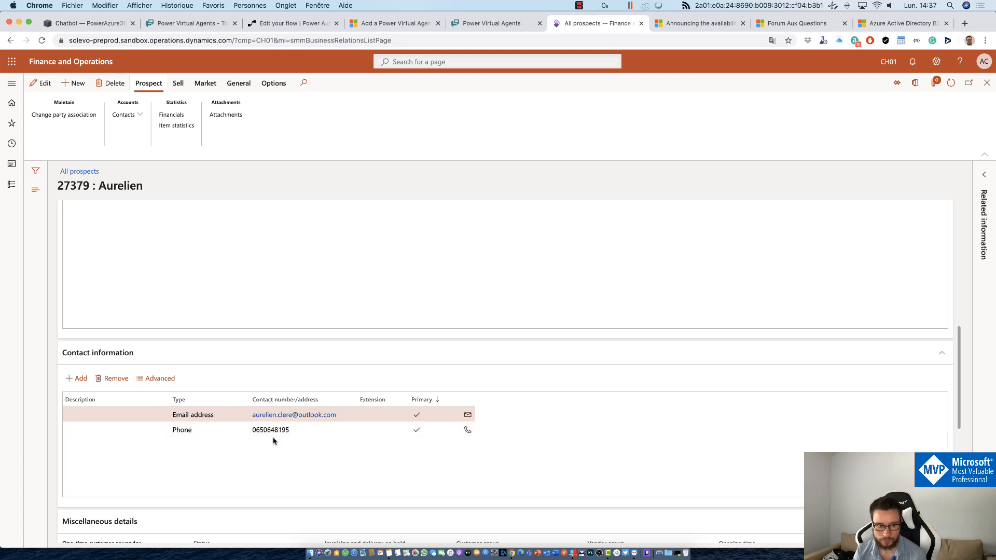
scroll(273, 439, down, 6)
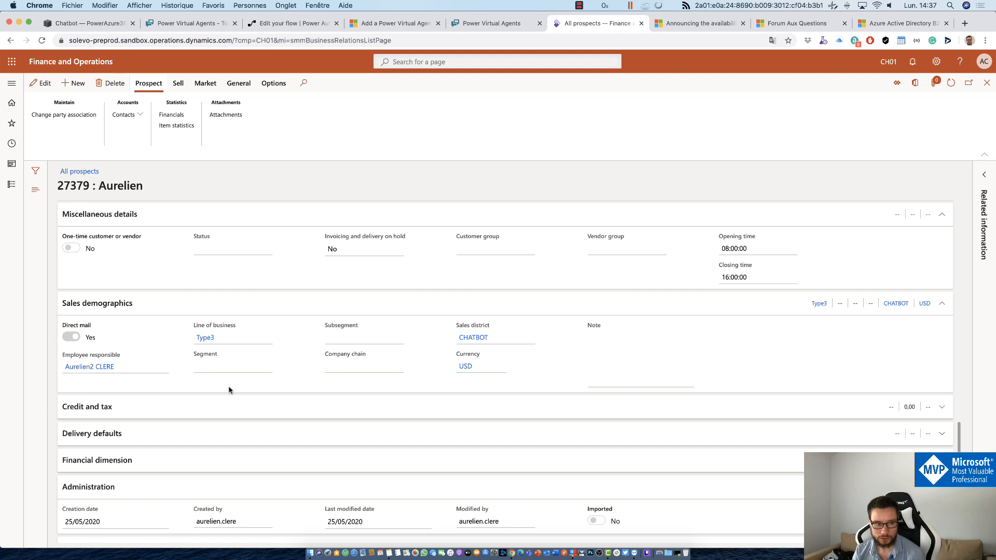
scroll(229, 390, down, 2)
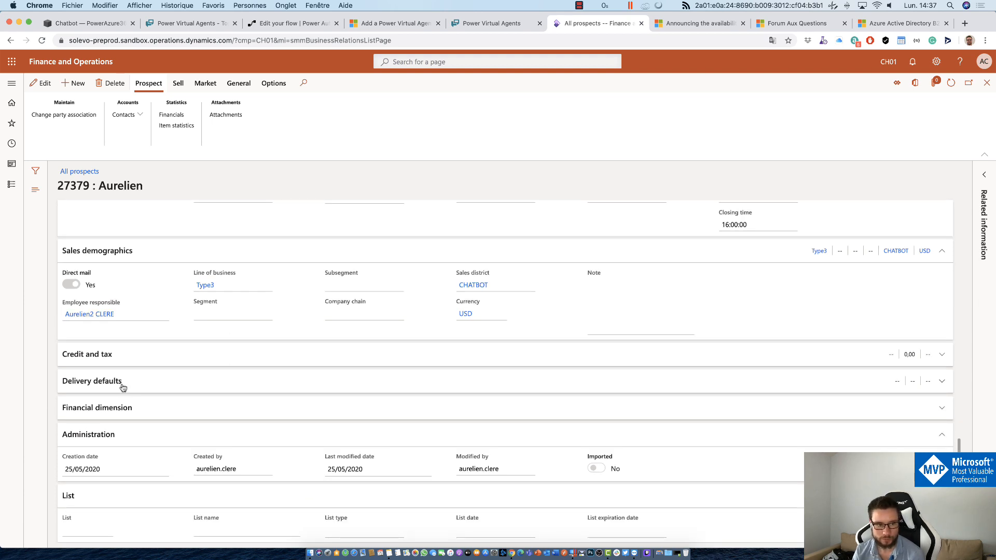
scroll(127, 397, up, 10)
scroll(127, 397, up, 5)
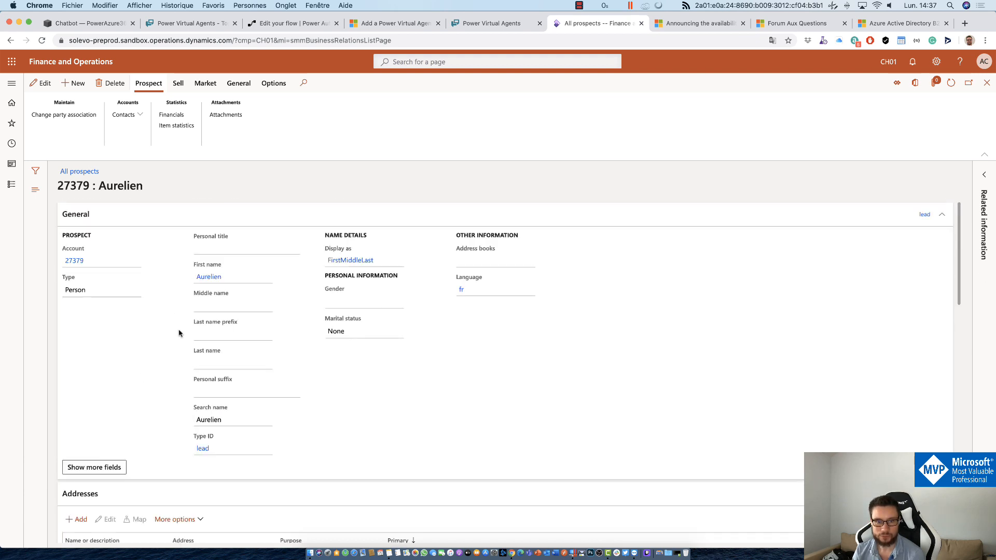
click(987, 83)
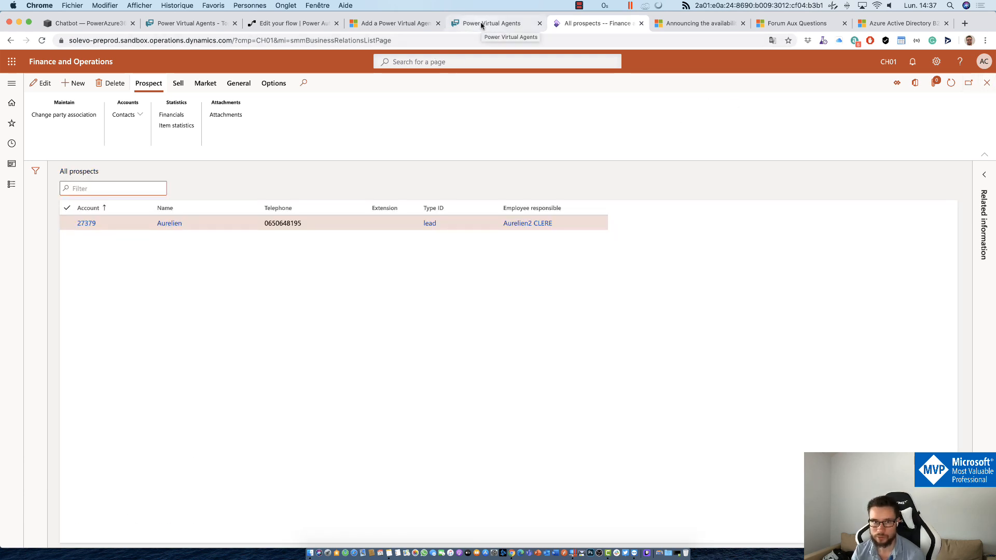
click(293, 23)
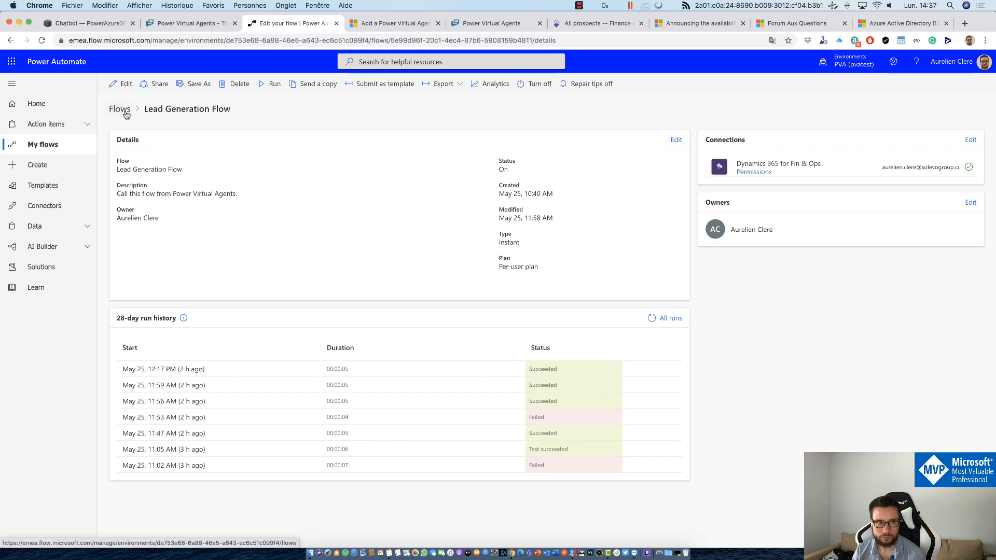
Step: Refresh the flow details and open the 02:36 PM run's trigger inputs and outputs
click(652, 318)
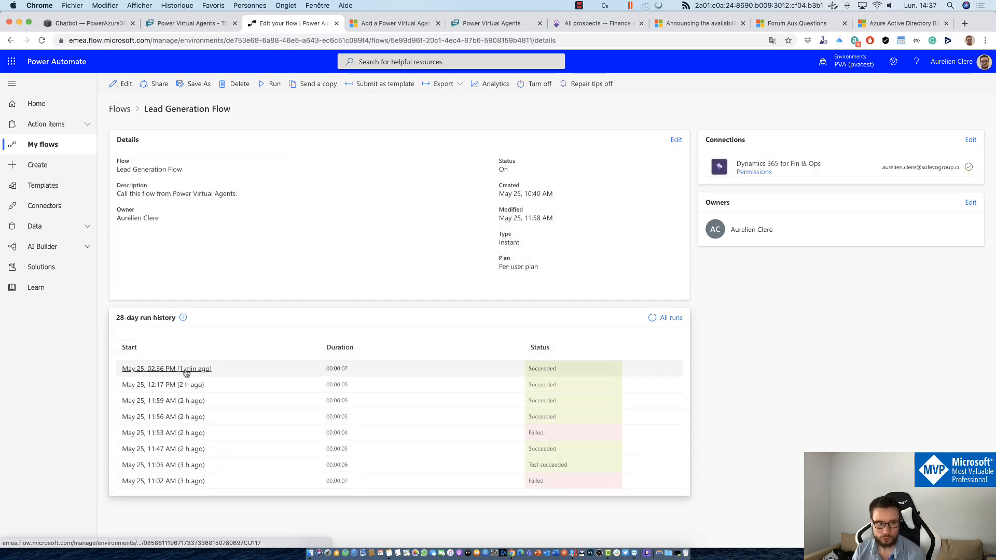
click(185, 370)
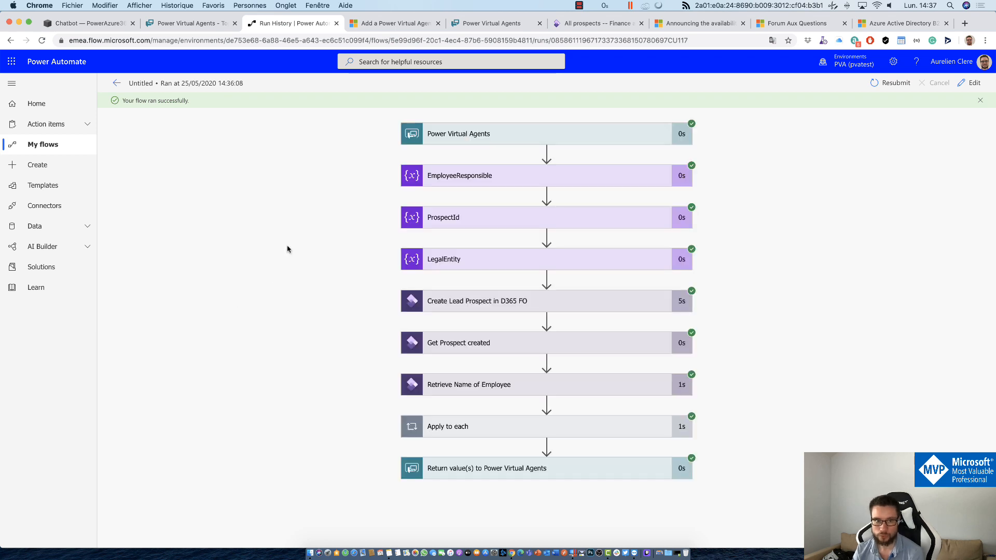
click(465, 131)
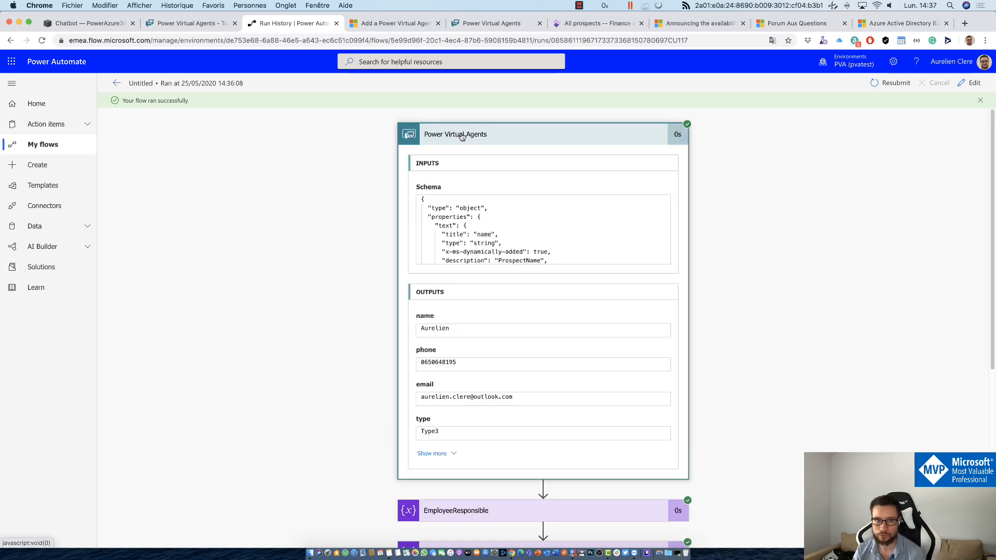
scroll(386, 428, down, 6)
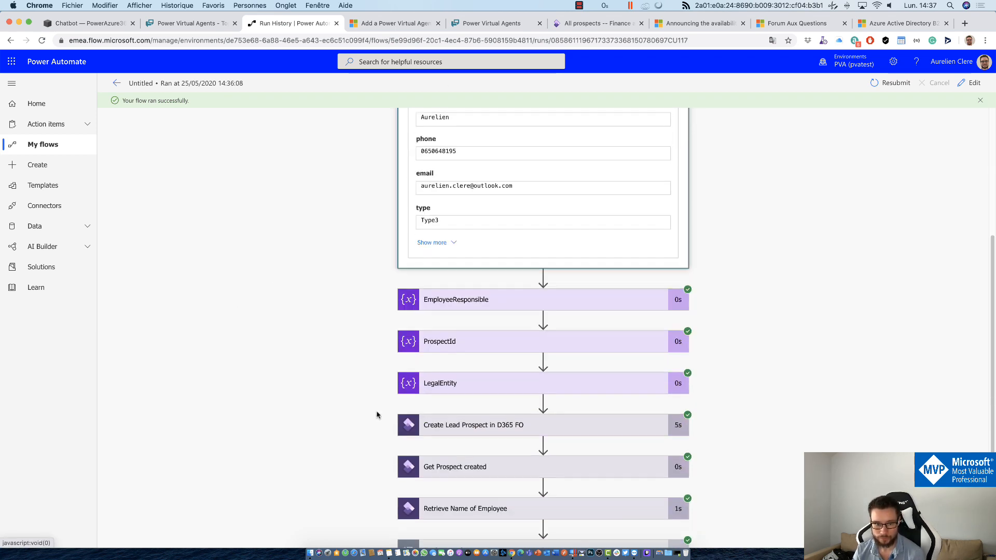
Step: Check the Create Lead Prospect and Return value(s) step results, then return to the details page
click(435, 350)
scroll(356, 324, down, 4)
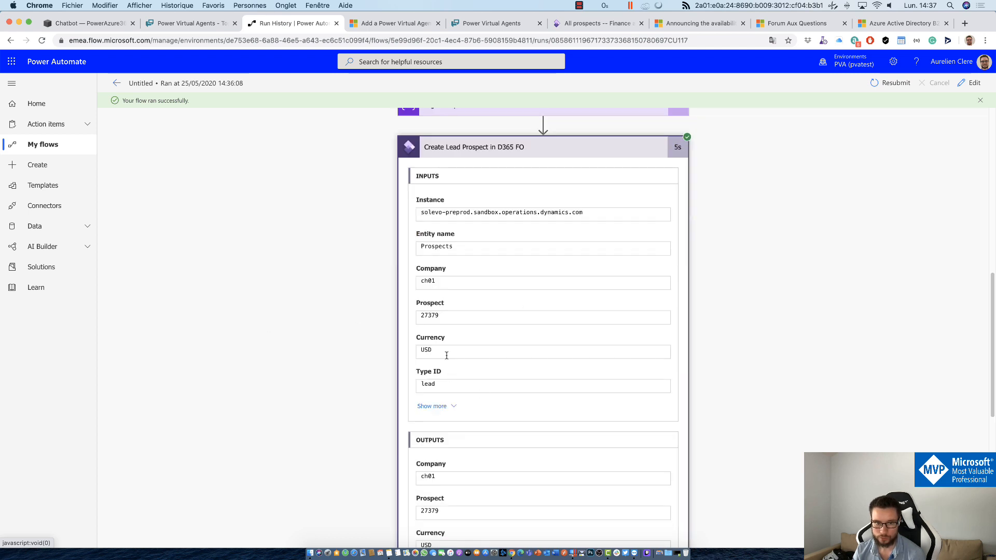
click(437, 153)
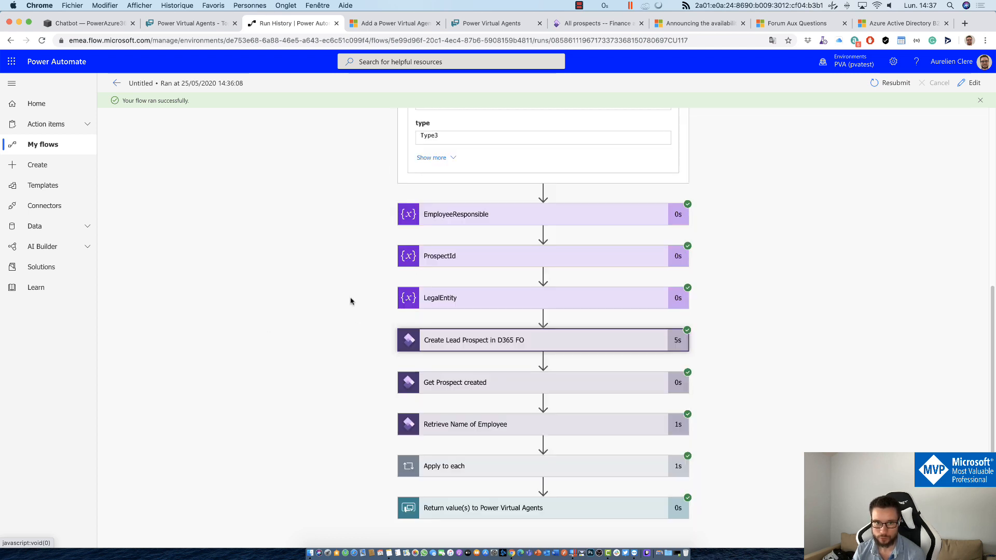
click(437, 515)
drag(541, 479, 370, 445)
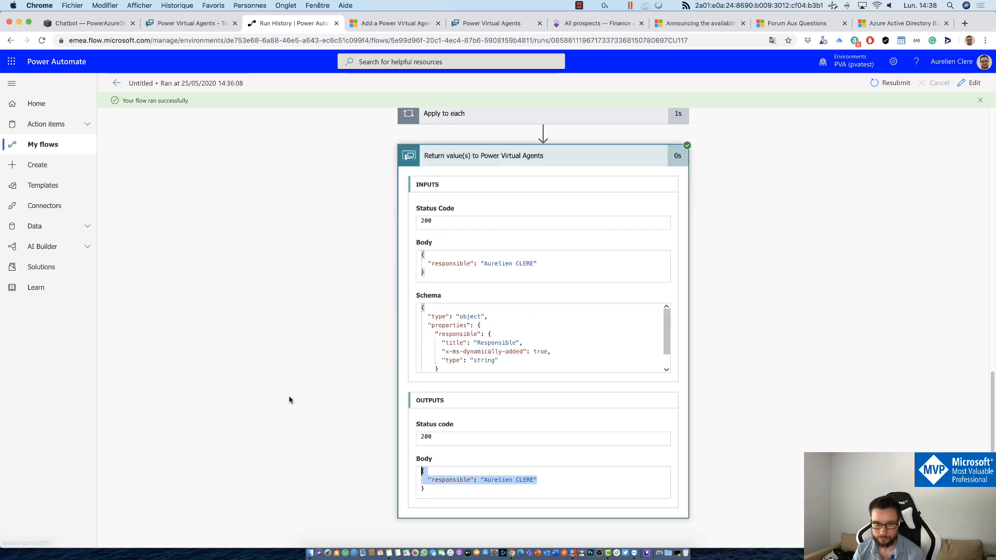
click(289, 398)
scroll(300, 366, up, 13)
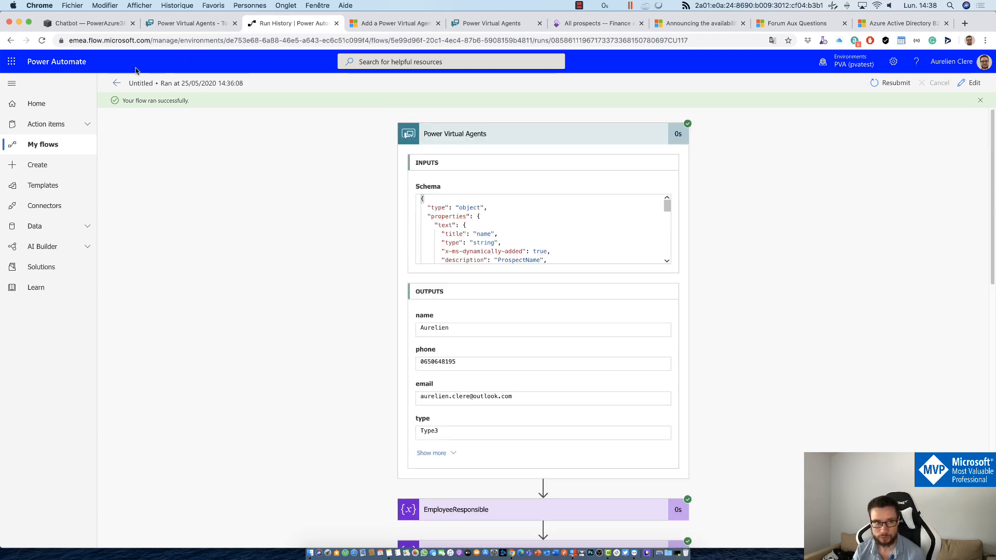
click(116, 84)
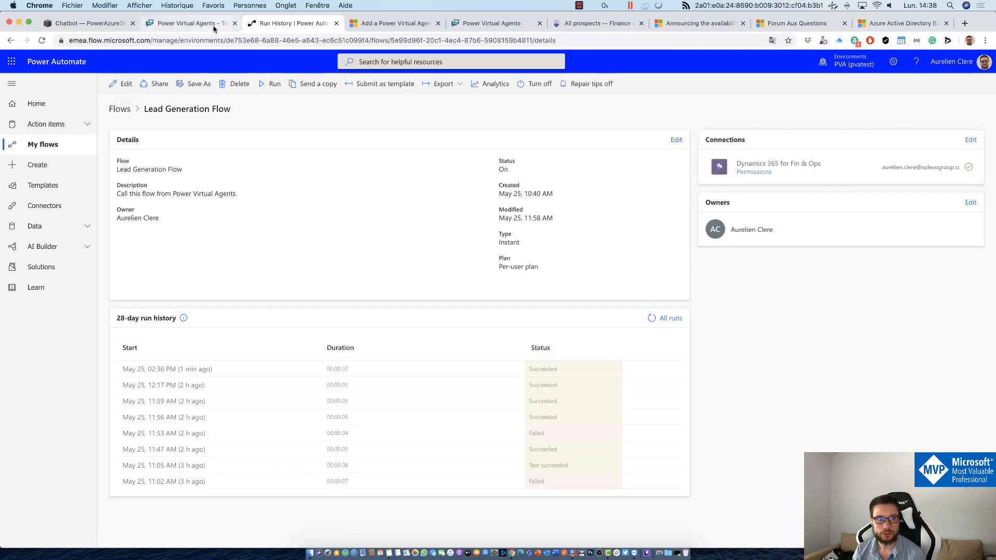
Step: Glance at the Lead generation topic and demo website tab, then go to Manage > Channels
click(213, 26)
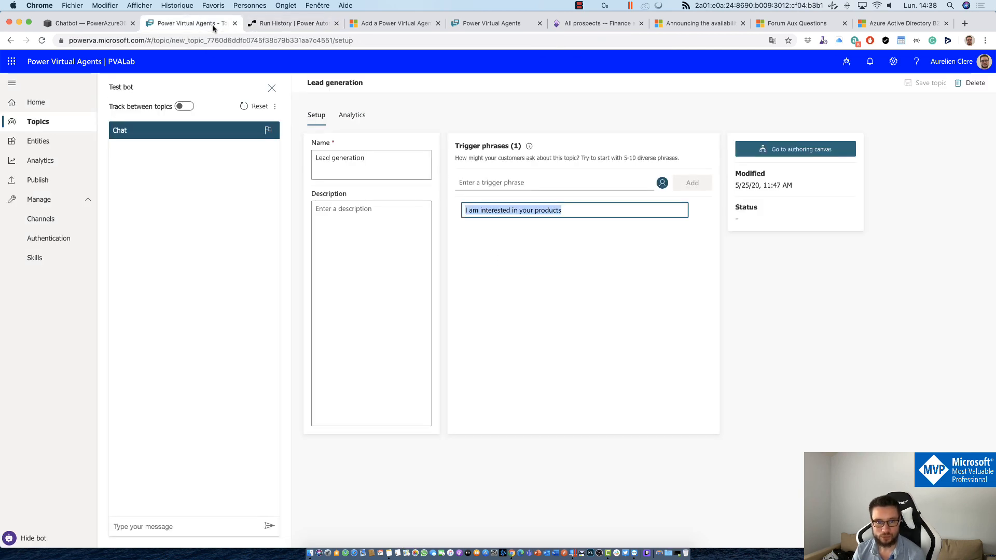
click(491, 24)
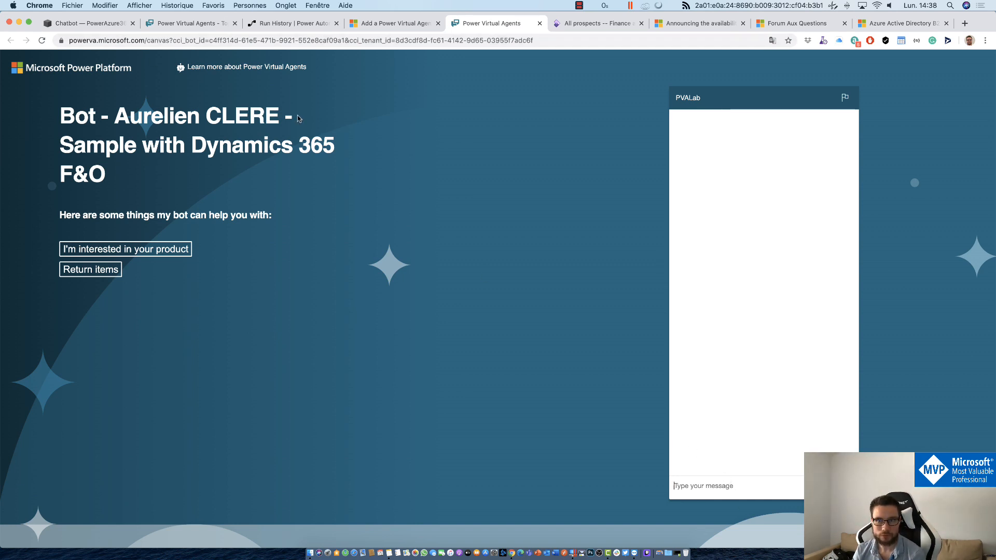
click(117, 27)
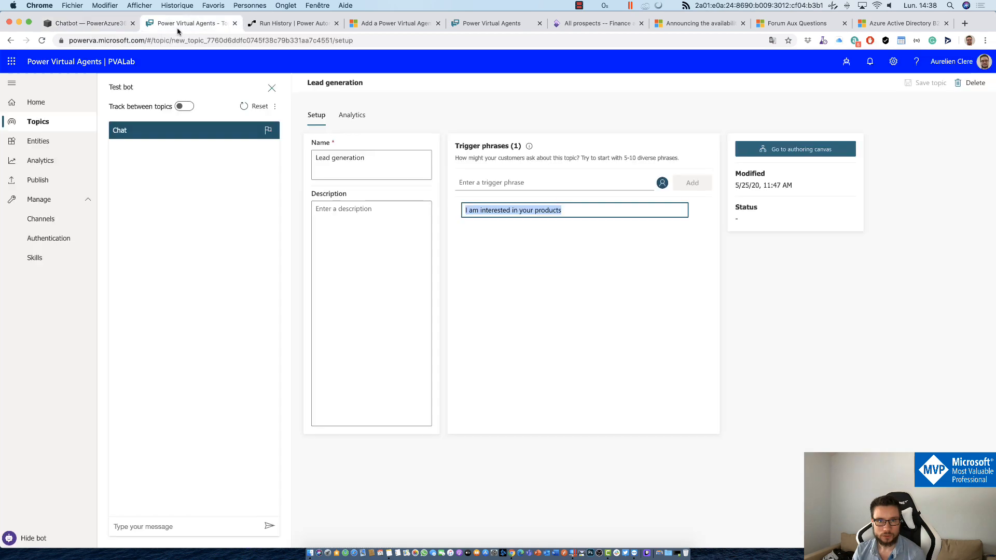
click(177, 27)
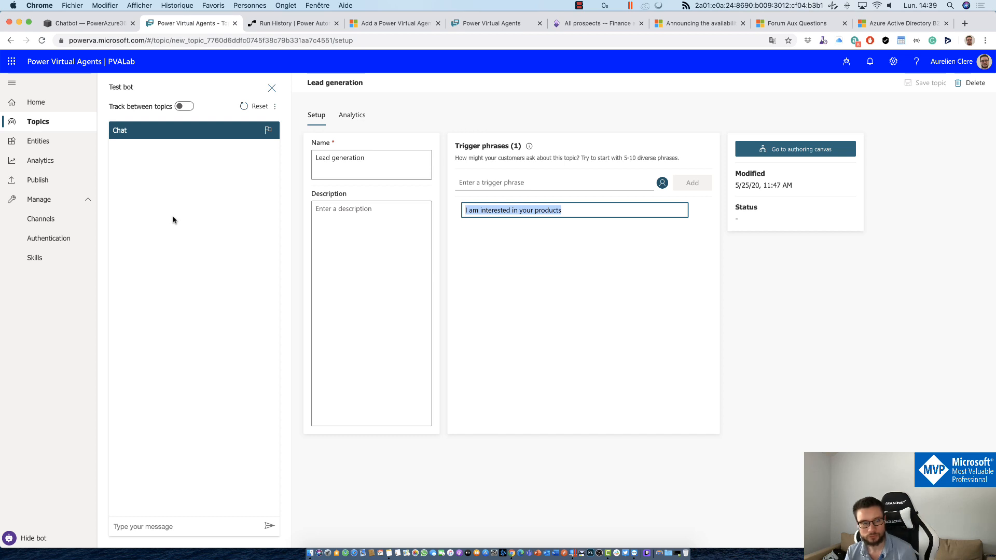
click(59, 226)
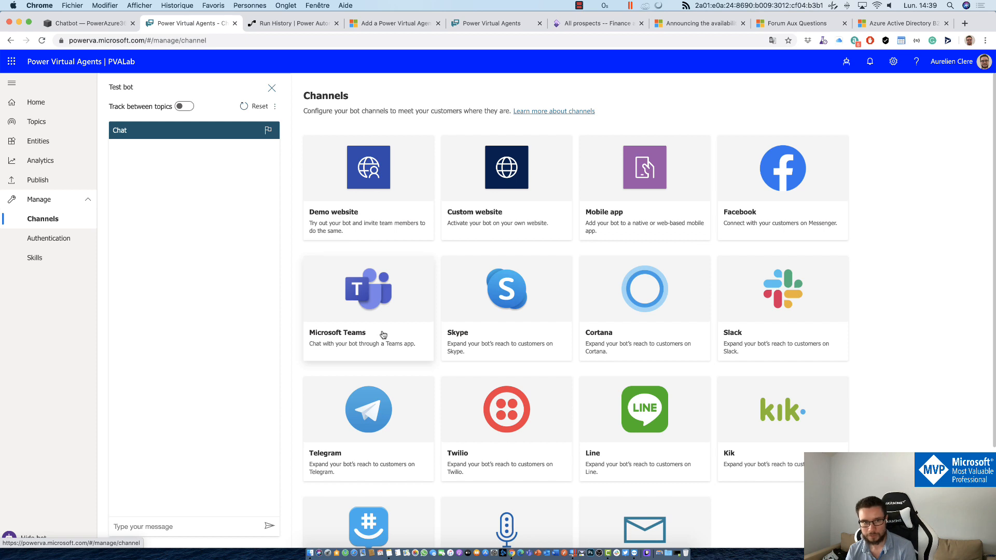
Step: Scroll through the channel tiles, then open the empty Skills page under Manage
scroll(536, 393, down, 5)
scroll(552, 393, up, 4)
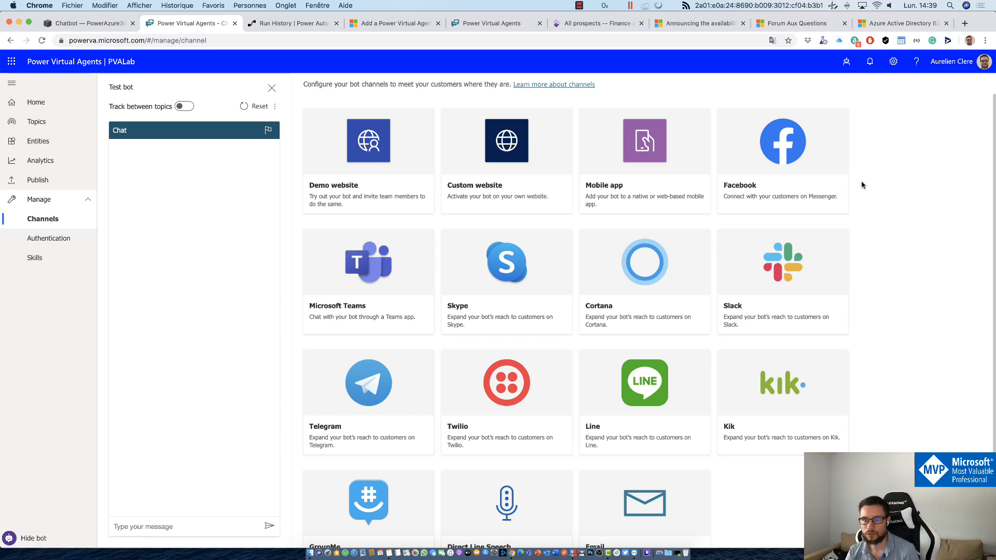
scroll(861, 185, up, 1)
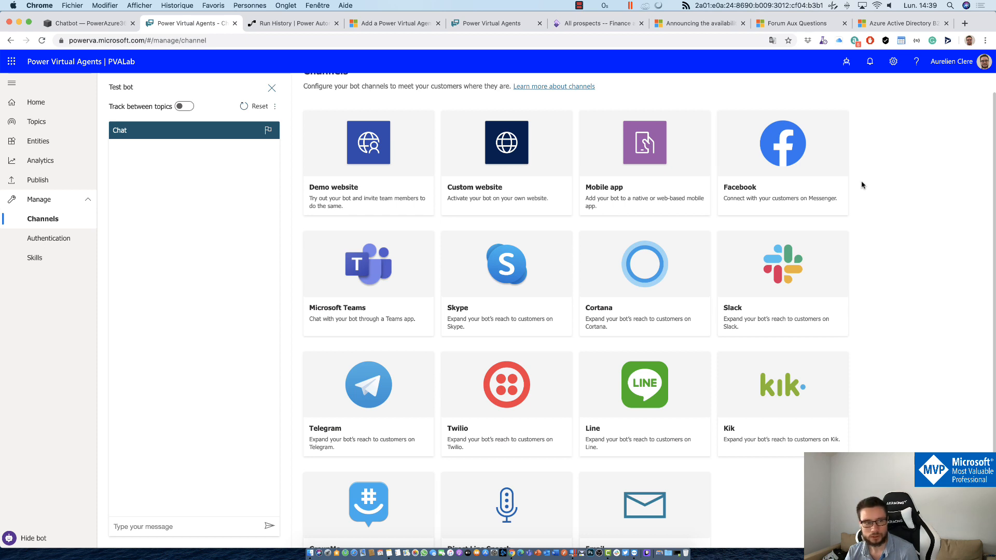
click(42, 258)
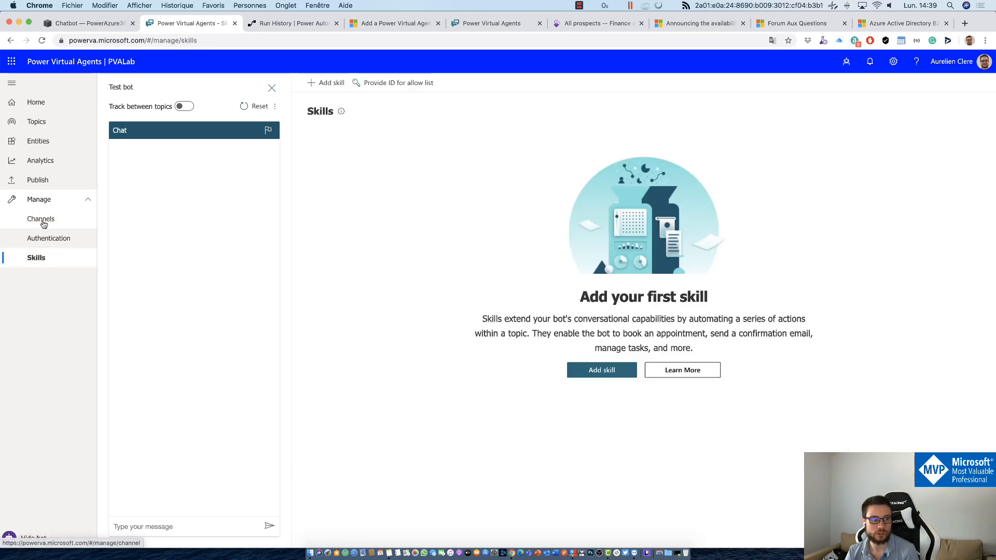